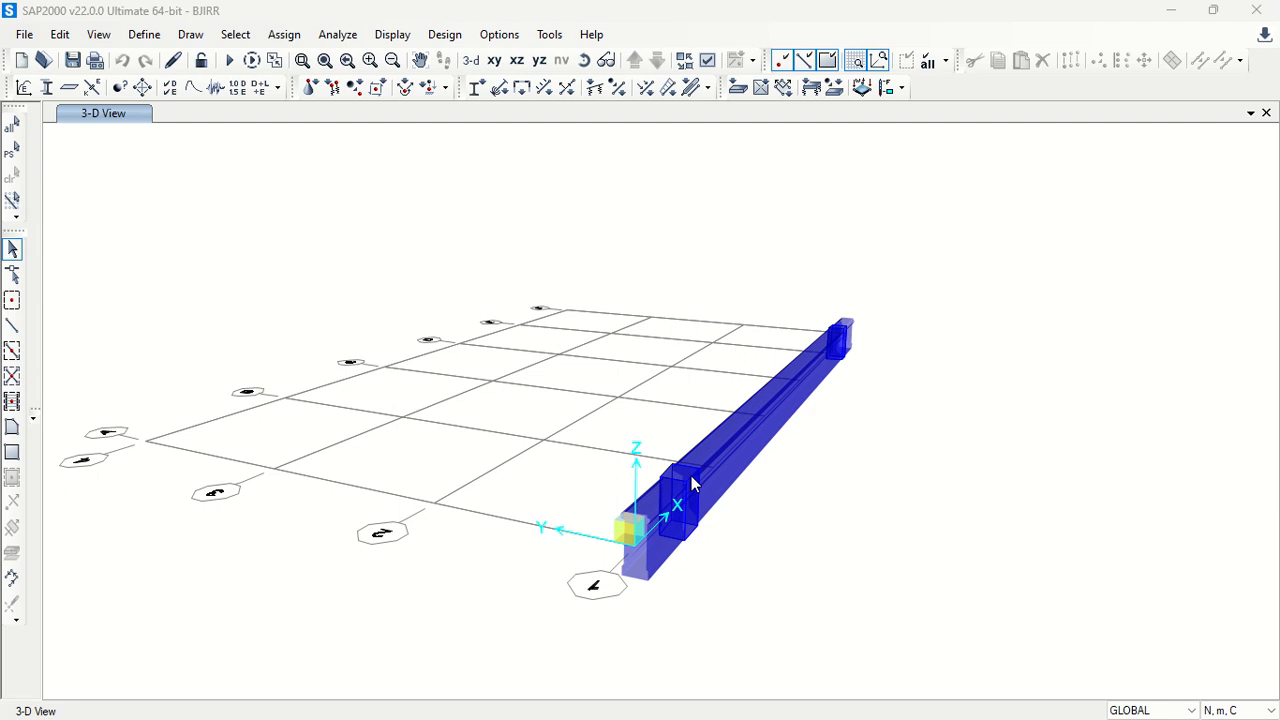
pyautogui.click(62, 36)
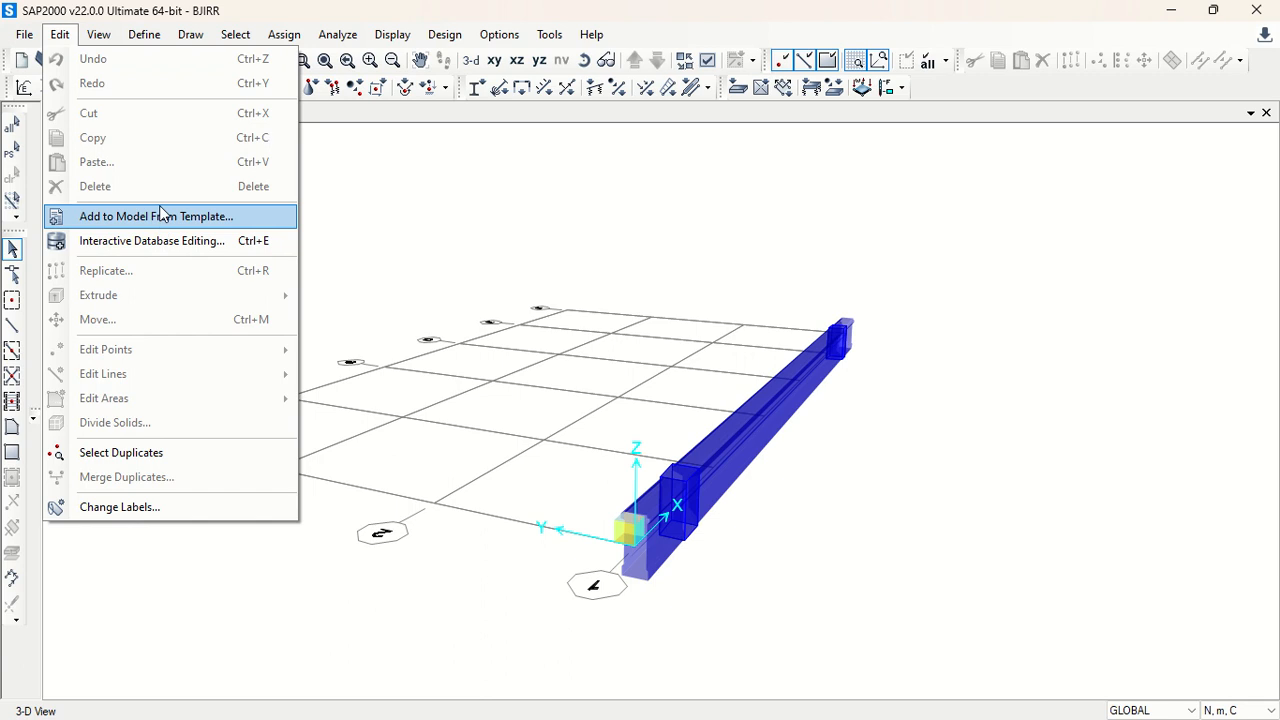
pyautogui.click(81, 9)
pyautogui.click(98, 36)
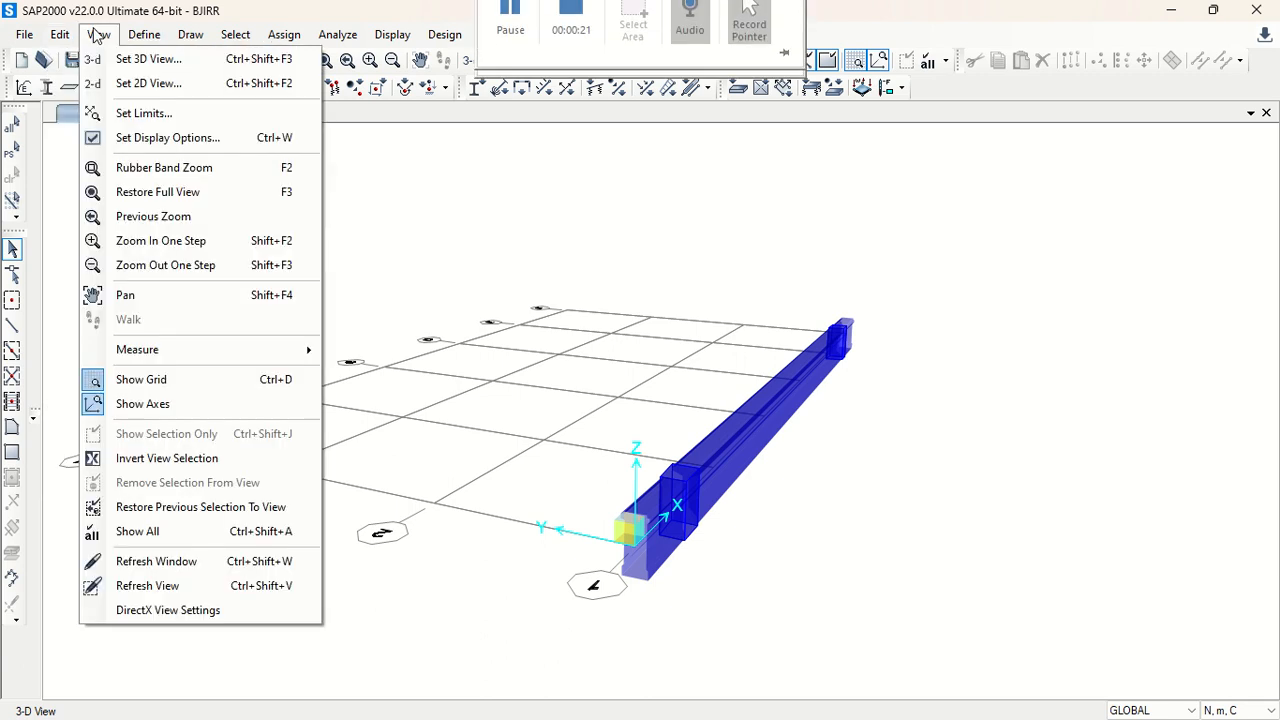
pyautogui.click(97, 36)
pyautogui.click(98, 35)
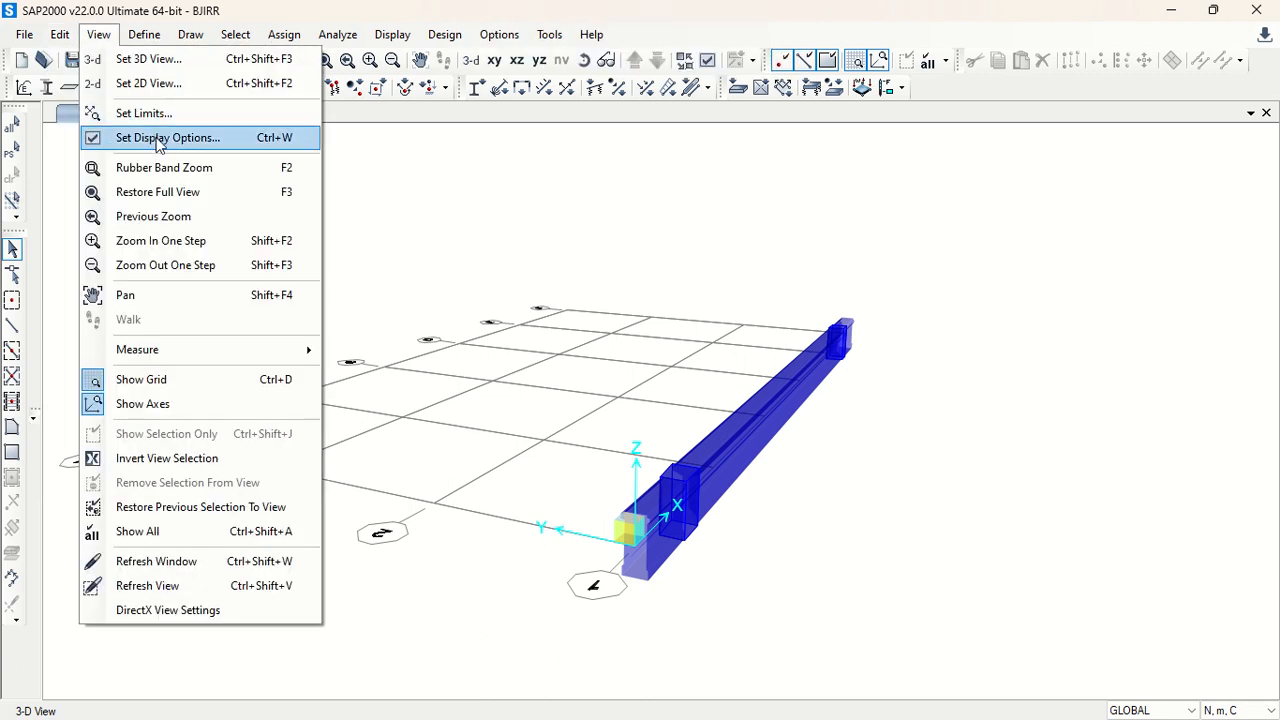
pyautogui.click(213, 135)
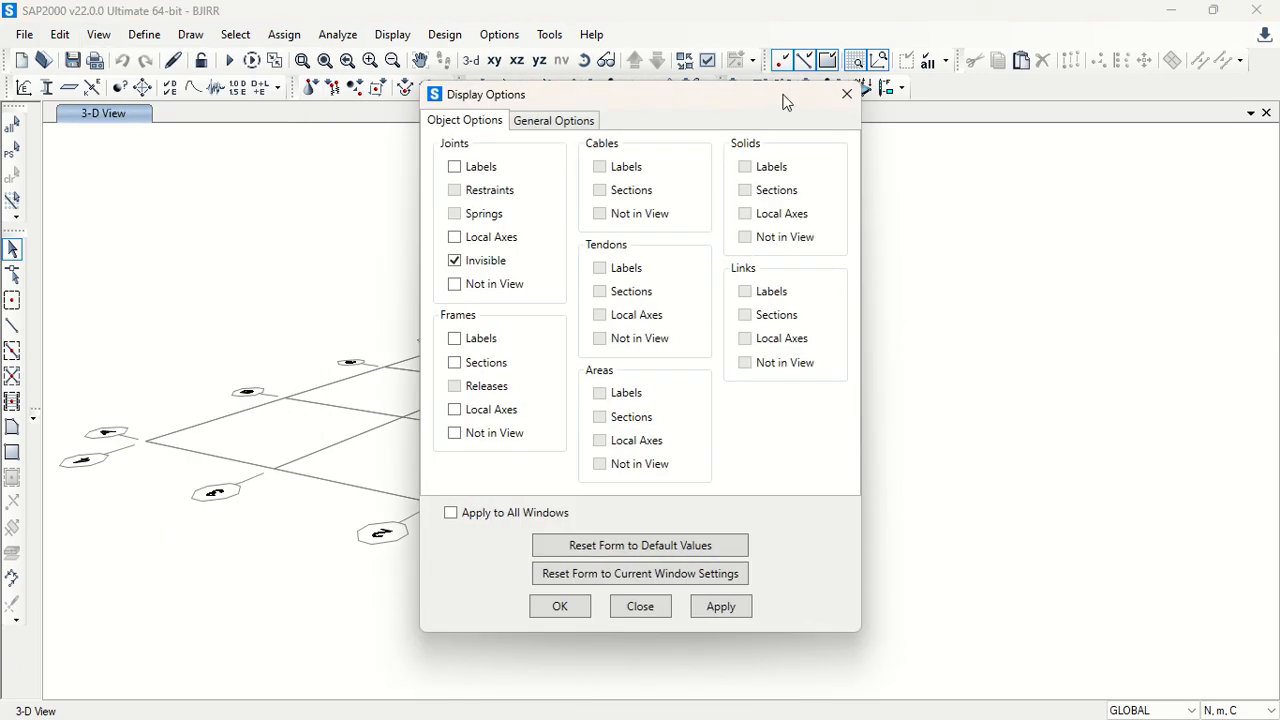
pyautogui.click(847, 94)
pyautogui.click(60, 34)
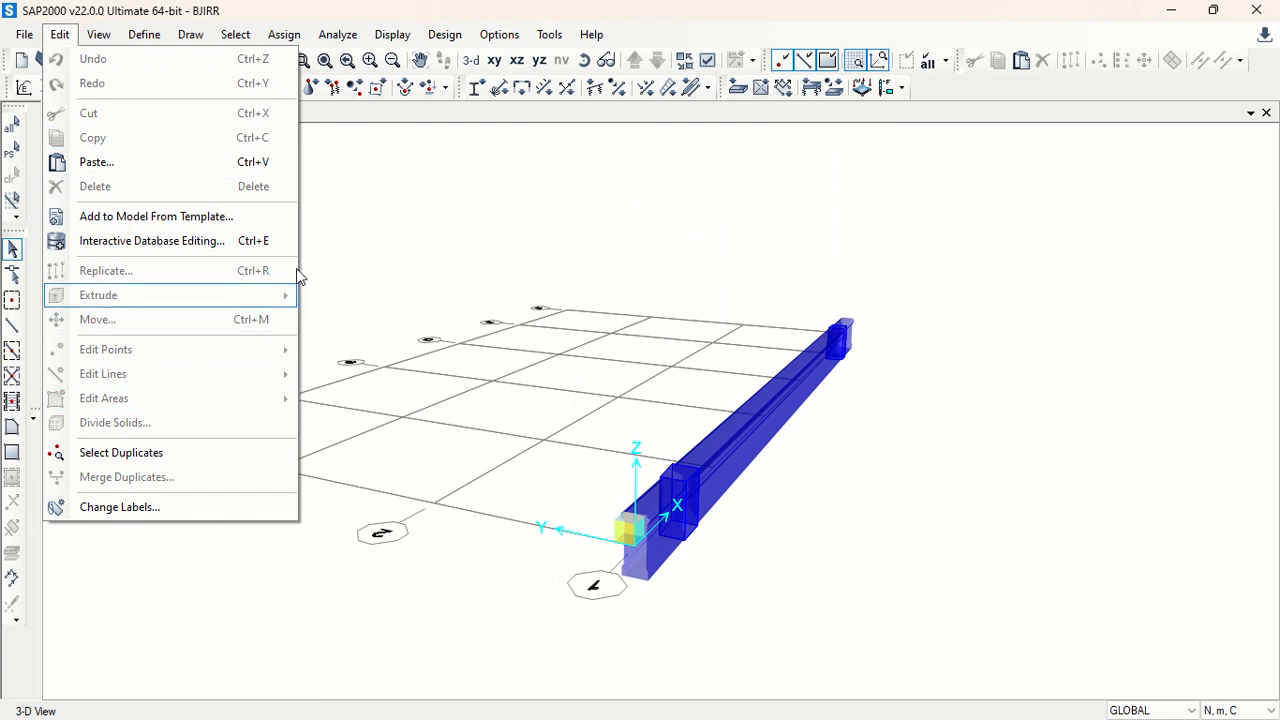
pyautogui.moveTo(24, 35)
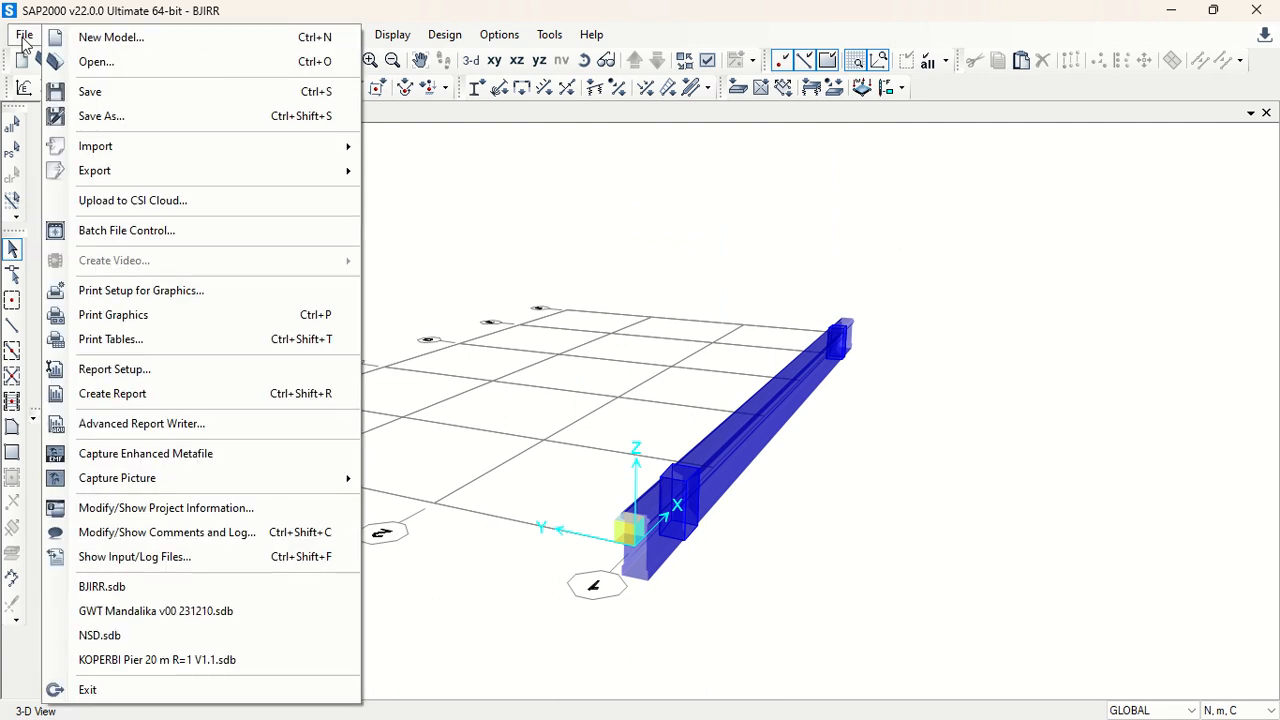
pyautogui.click(235, 35)
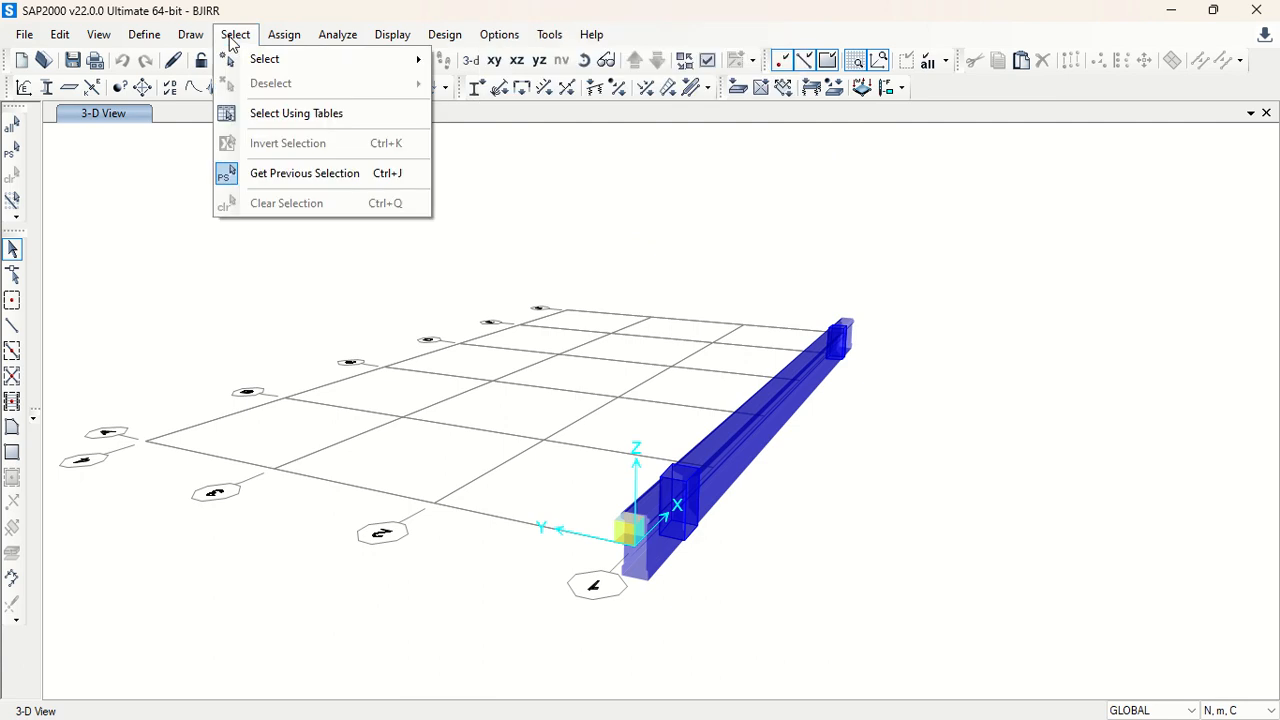
# Open the grid data of the GLOBAL coordinate system for modification.
pyautogui.moveTo(190, 38)
pyautogui.moveTo(144, 38)
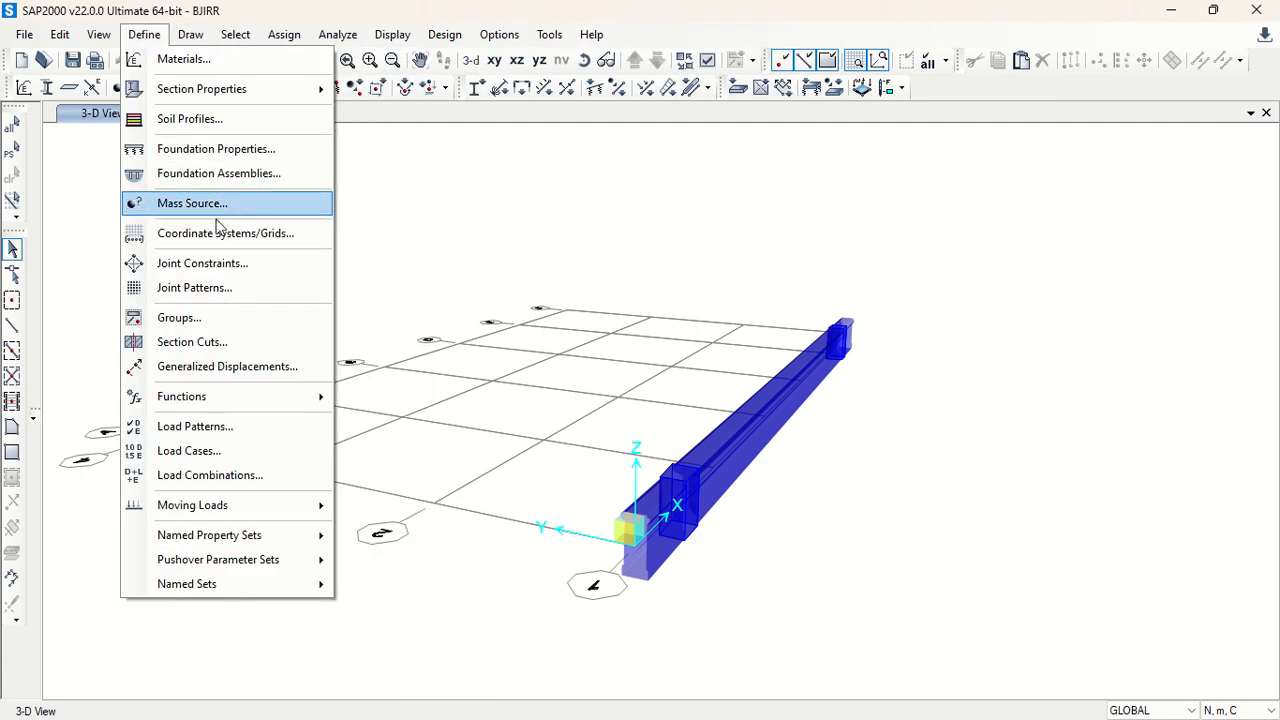
pyautogui.click(297, 231)
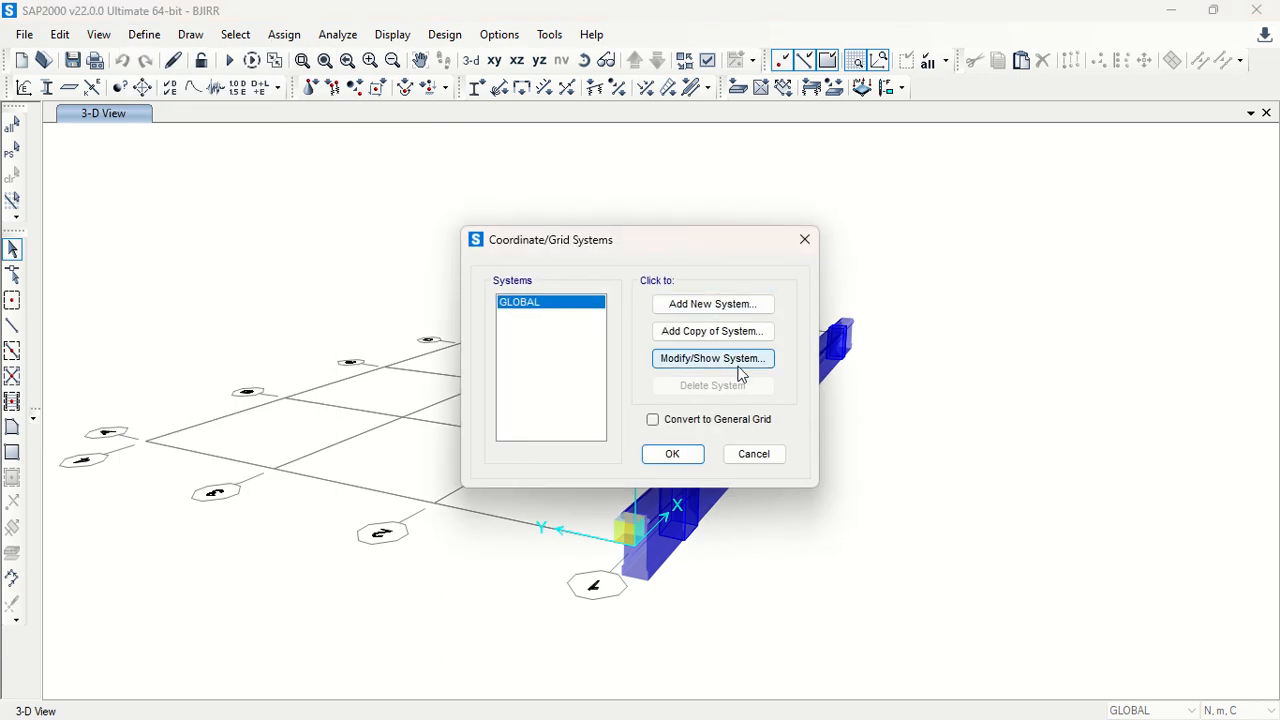
pyautogui.click(738, 362)
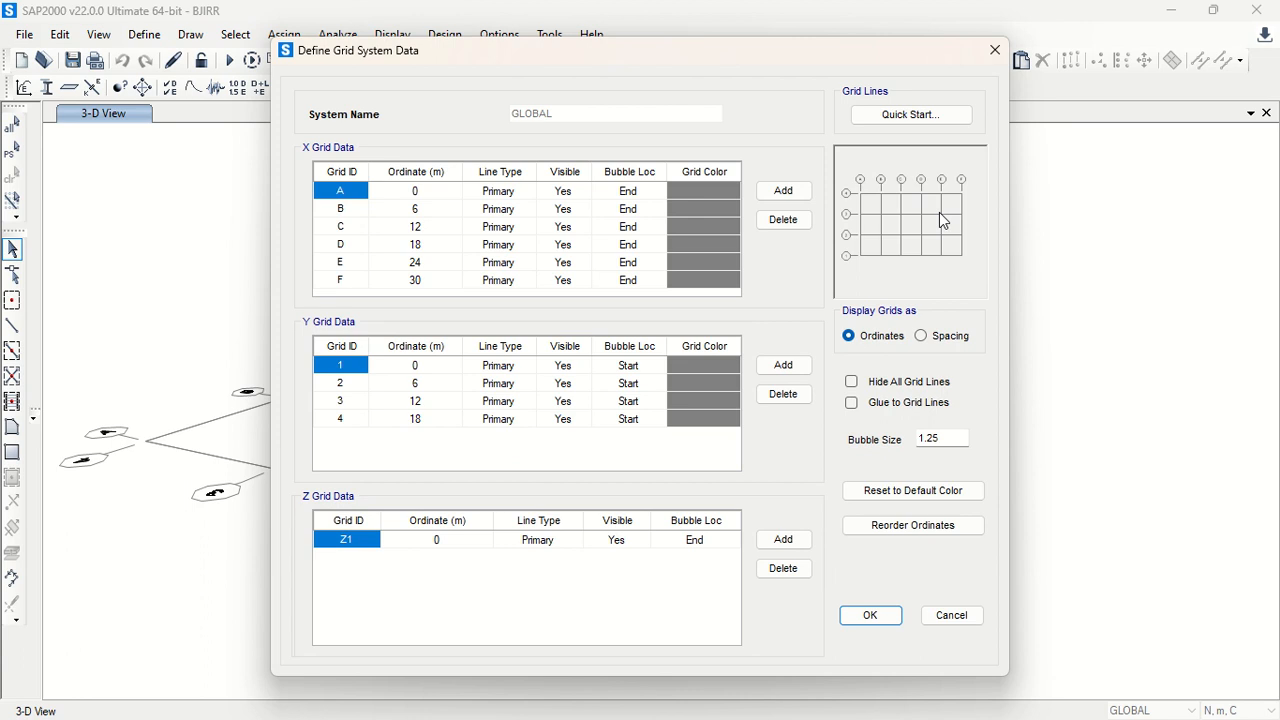
# Review the X and Y grid line ordinates of the GLOBAL system.
pyautogui.click(415, 191)
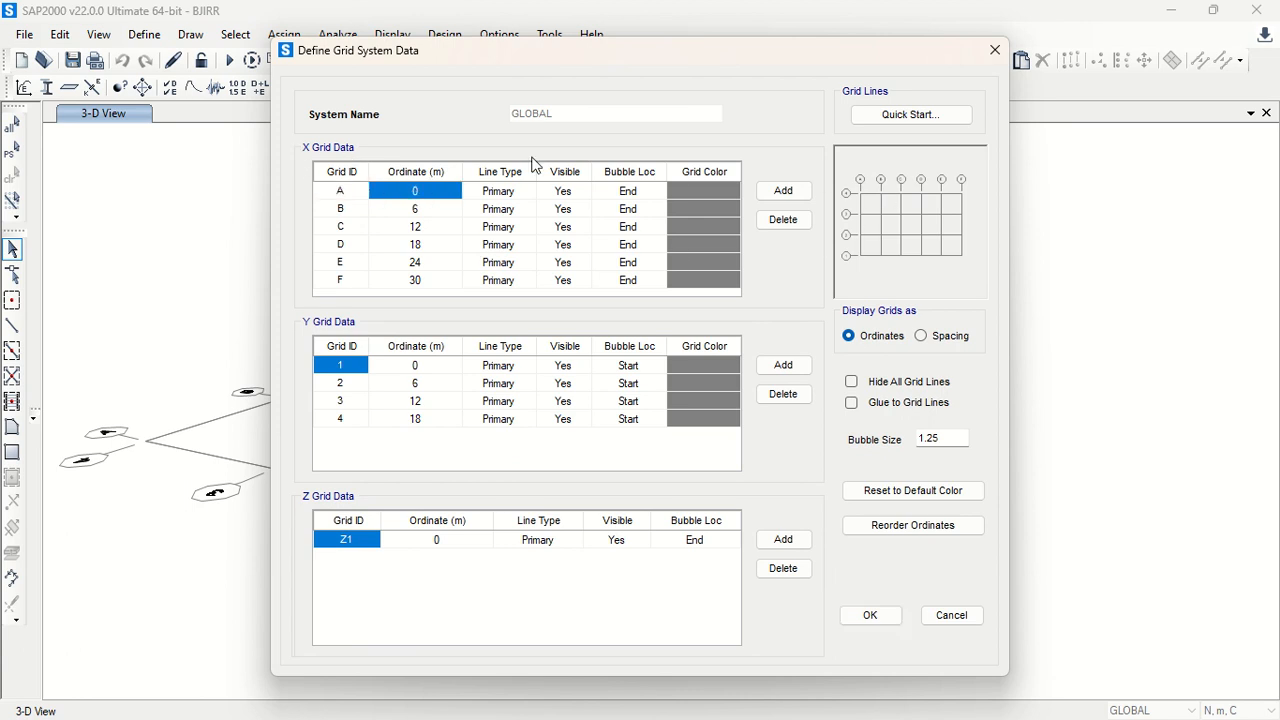
pyautogui.click(418, 282)
pyautogui.moveTo(432, 192); pyautogui.dragTo(432, 296)
pyautogui.click(424, 212)
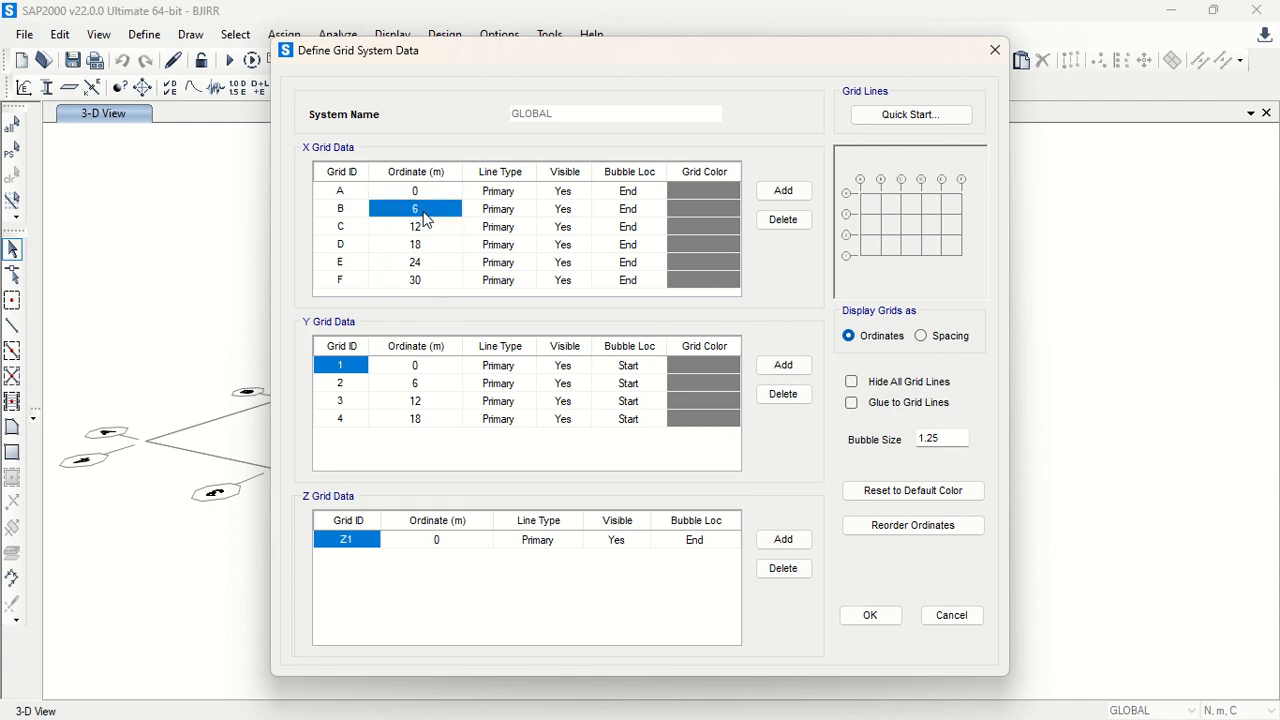
pyautogui.click(428, 232)
pyautogui.click(429, 246)
pyautogui.click(430, 262)
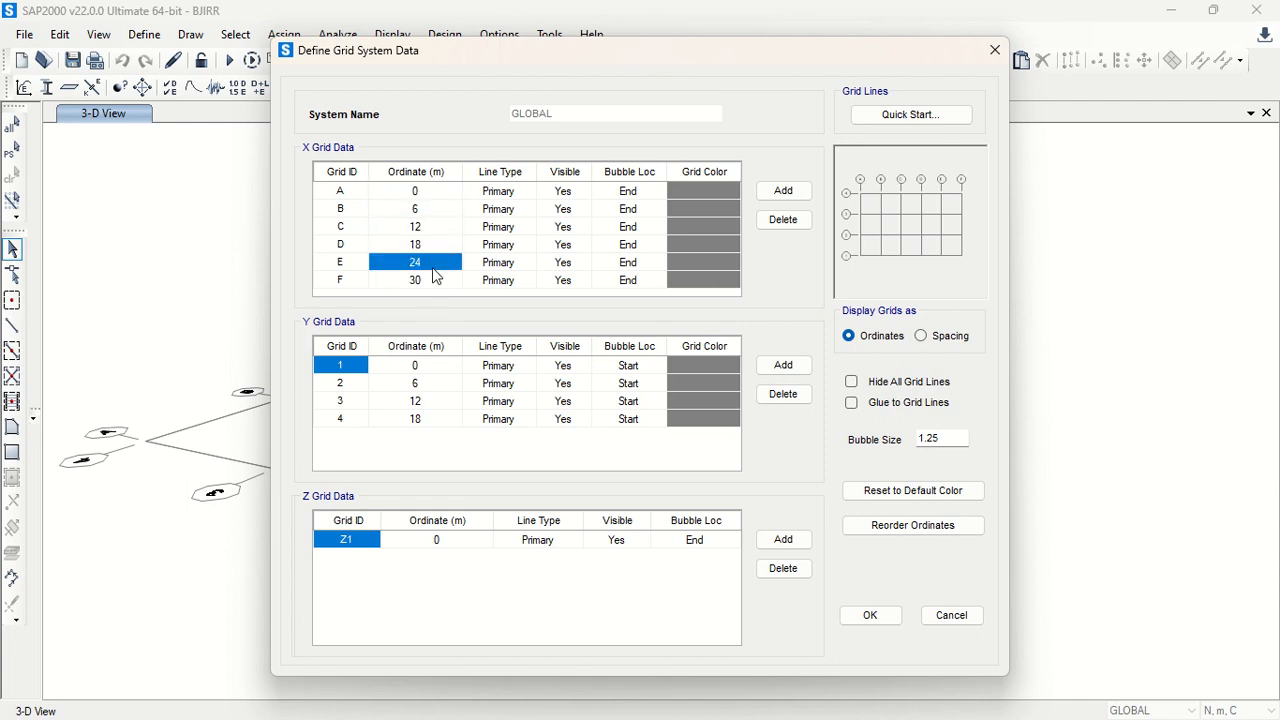
pyautogui.click(436, 280)
pyautogui.click(435, 204)
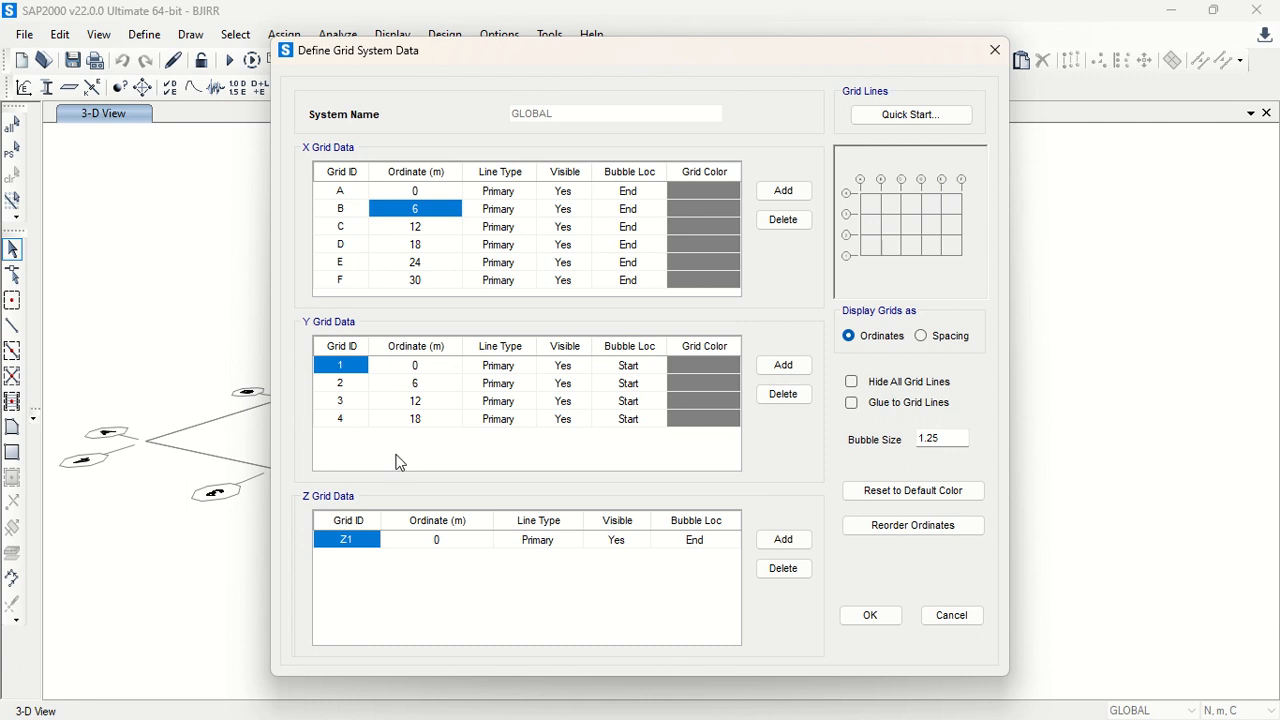
pyautogui.click(432, 384)
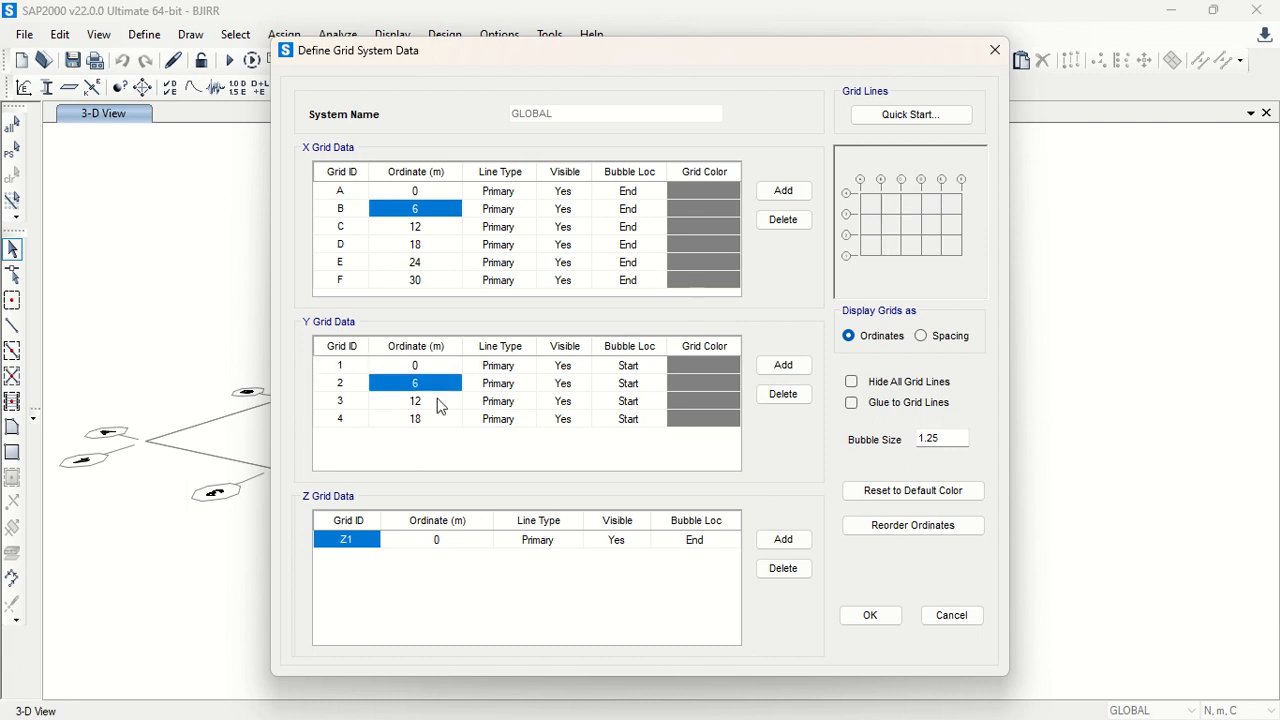
pyautogui.click(438, 405)
pyautogui.click(435, 419)
pyautogui.click(440, 383)
pyautogui.click(435, 401)
pyautogui.click(433, 419)
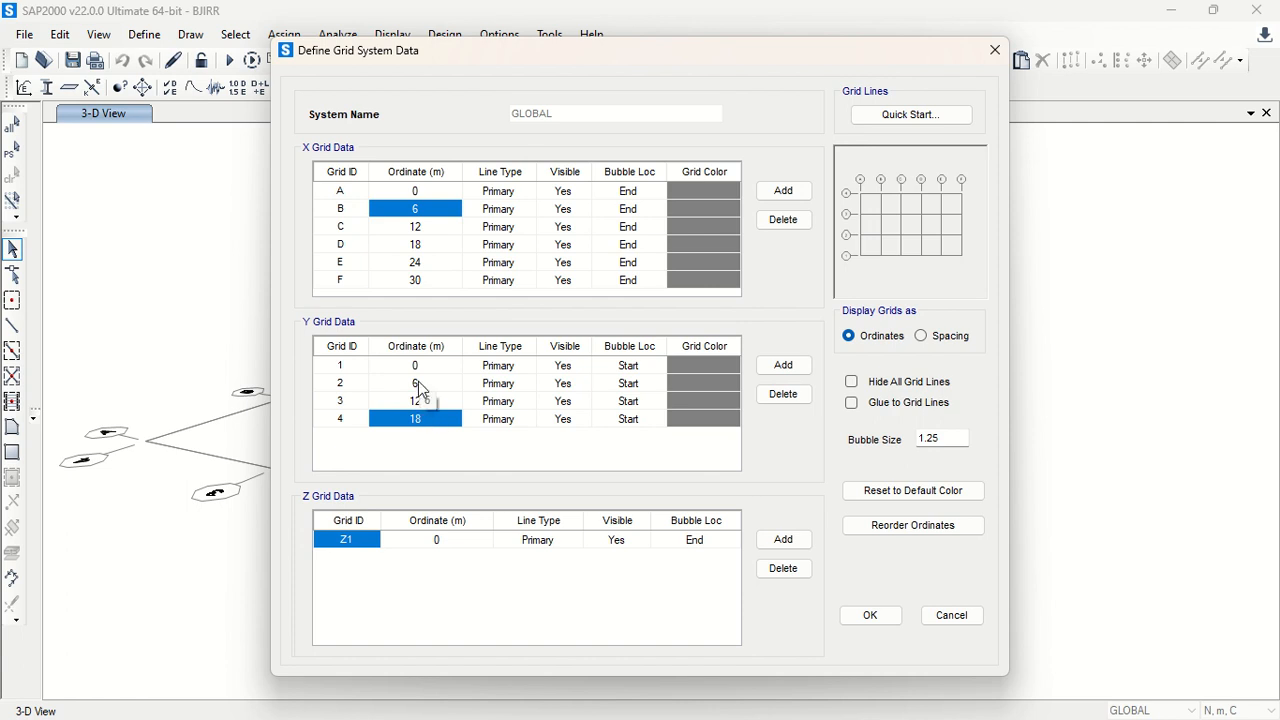
# Switch to the Part-3 Word document and examine the girder and slab layout diagrams with their L and 0.5L spacings.
pyautogui.hotkey('alt', 'Tab')
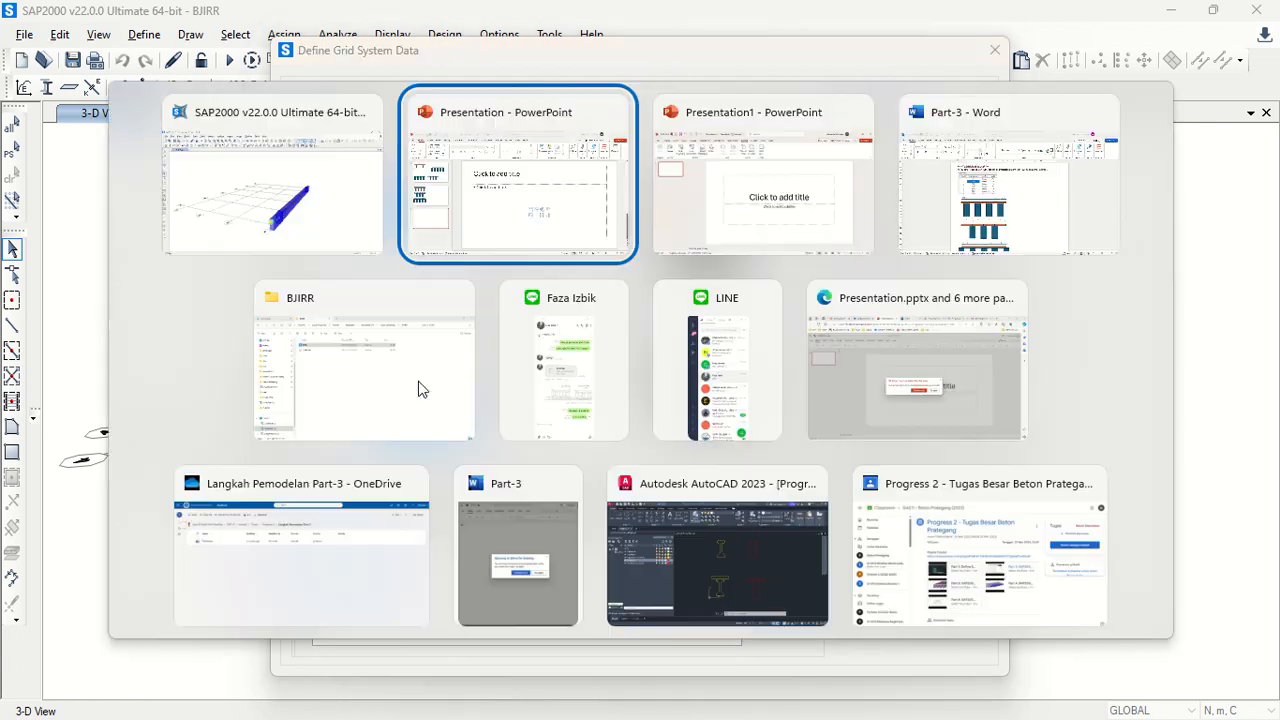
pyautogui.click(982, 215)
pyautogui.scroll(-3, 485, 357)
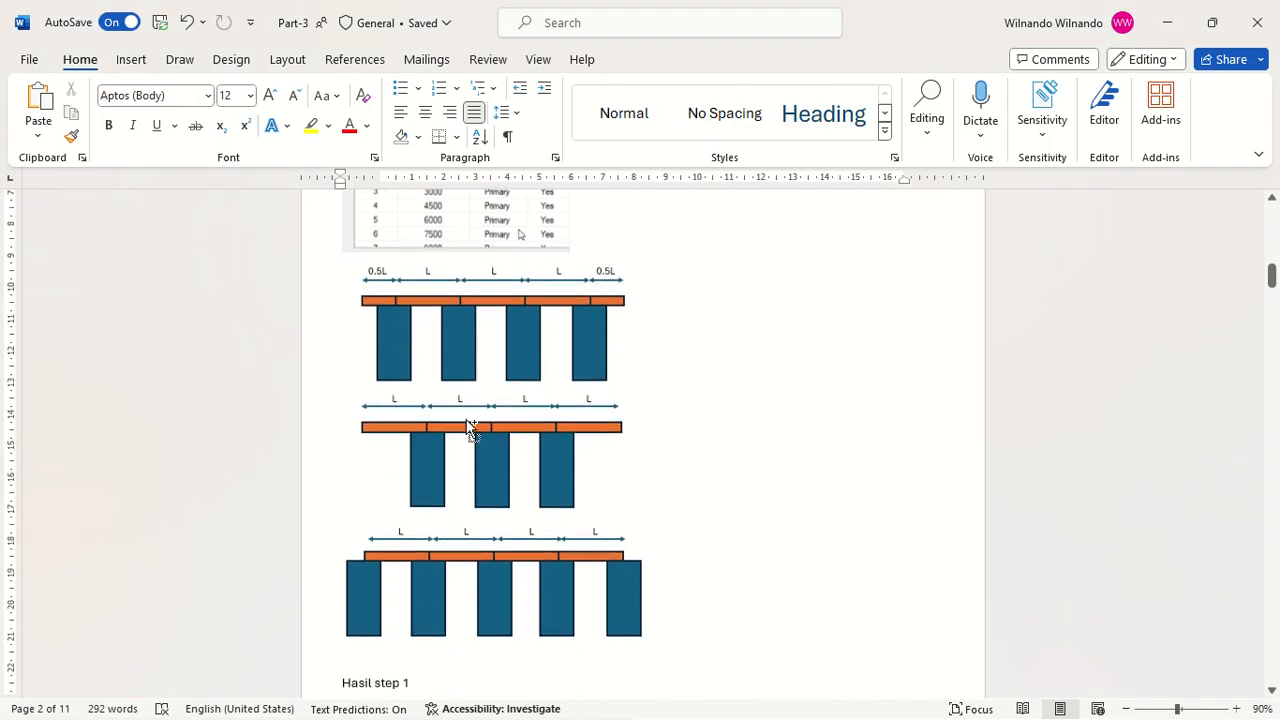
pyautogui.keyDown('ctrl'); pyautogui.scroll(1, 470, 428); pyautogui.keyUp('ctrl')
pyautogui.scroll(-2, 485, 380)
pyautogui.keyDown('ctrl'); pyautogui.scroll(1, 463, 371); pyautogui.keyUp('ctrl')
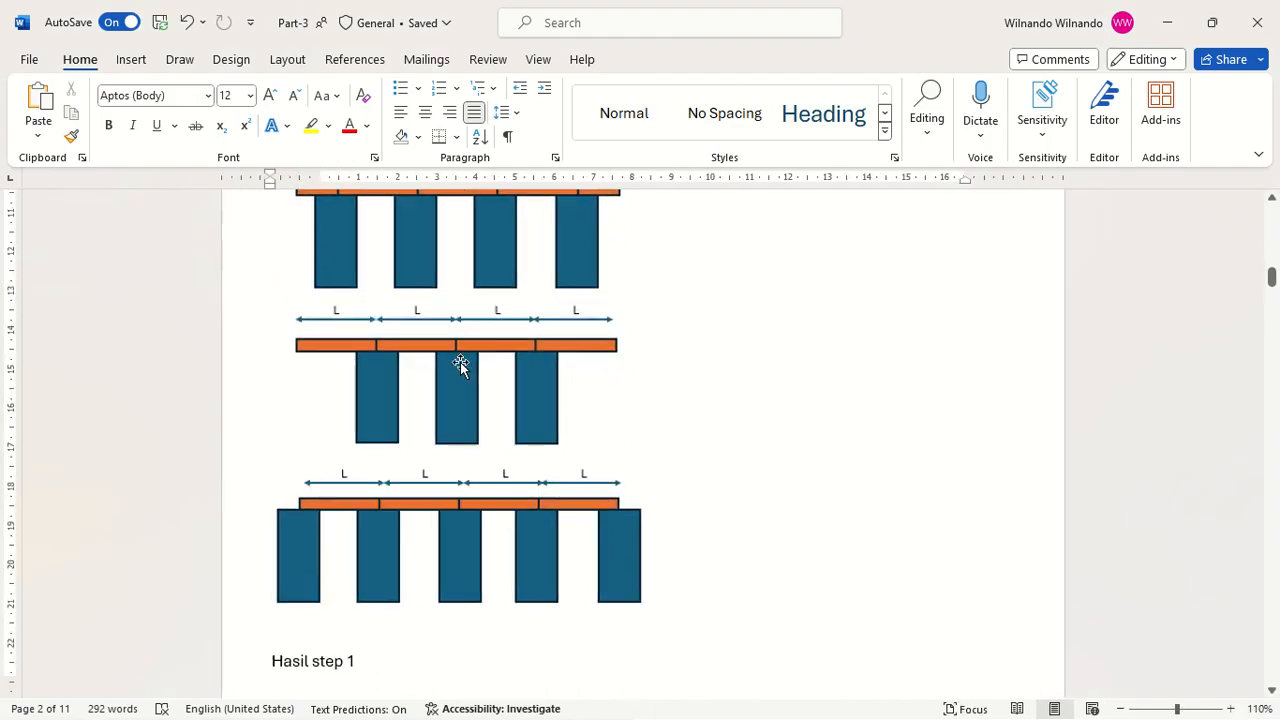
pyautogui.scroll(1, 460, 364)
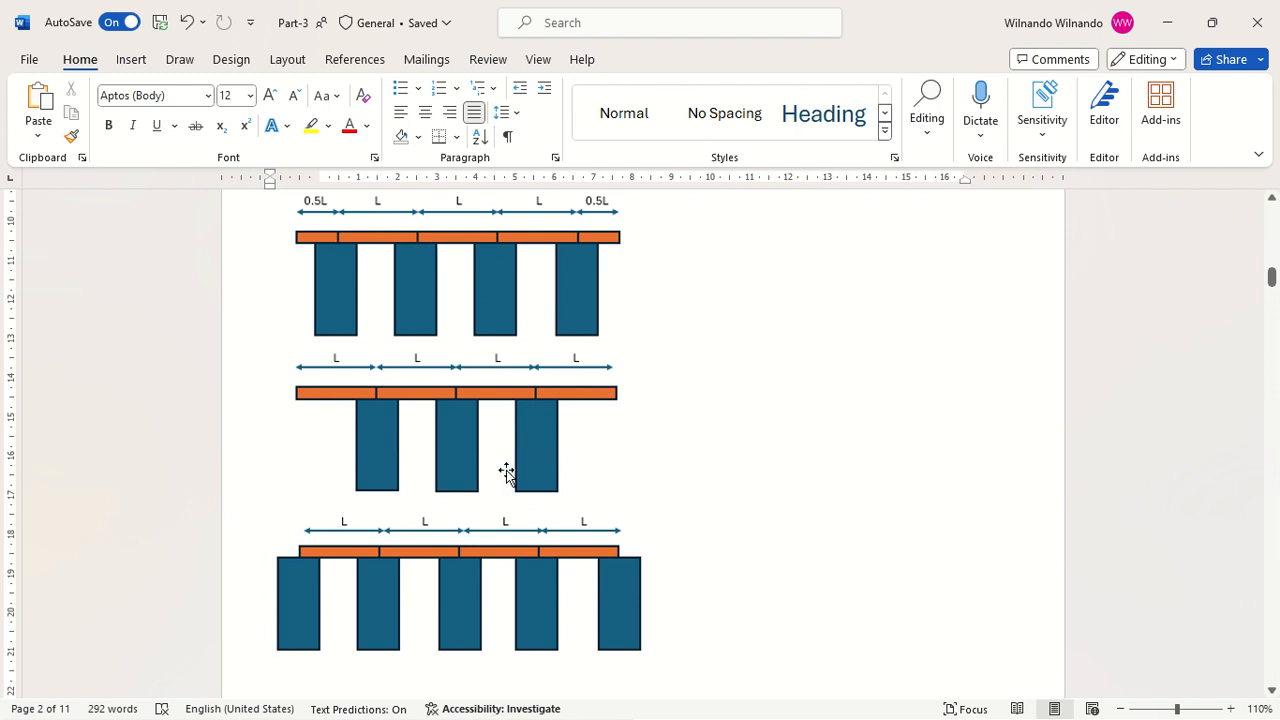
pyautogui.click(478, 444)
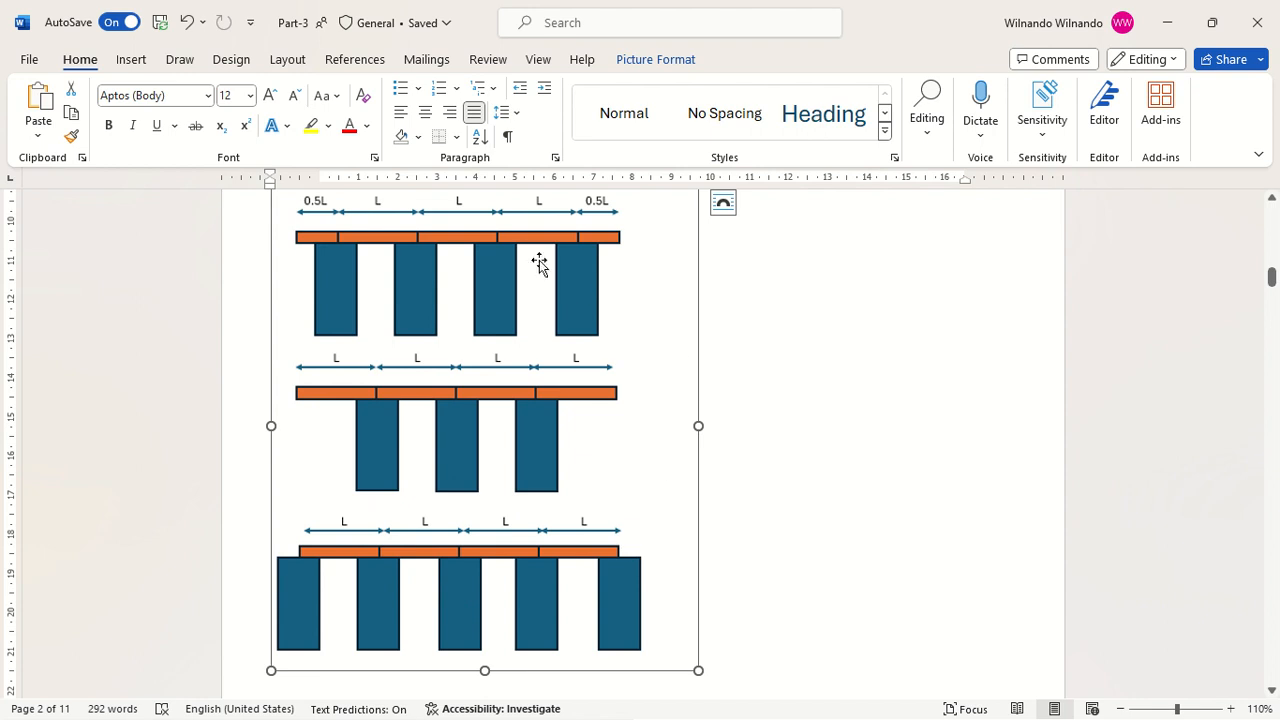
pyautogui.moveTo(520, 222)
pyautogui.mouseDown()
pyautogui.moveTo(486, 194)
pyautogui.moveTo(643, 348)
pyautogui.mouseUp()
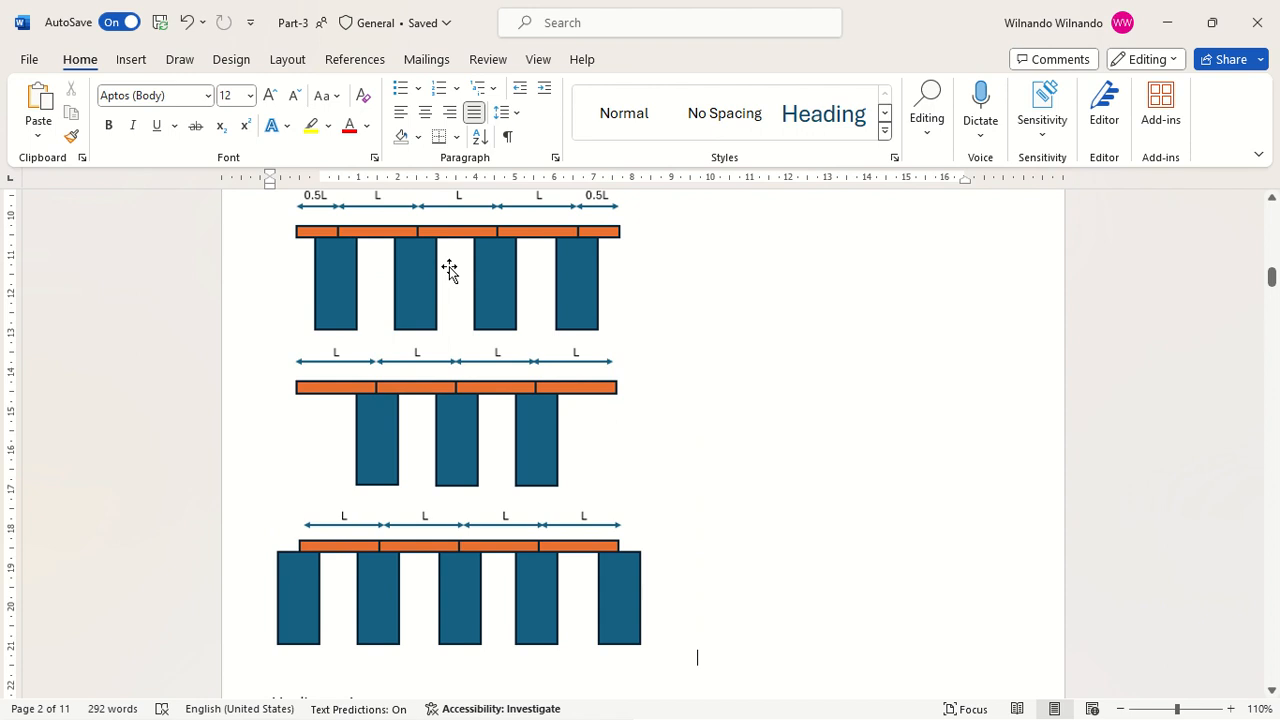
pyautogui.scroll(1, 449, 268)
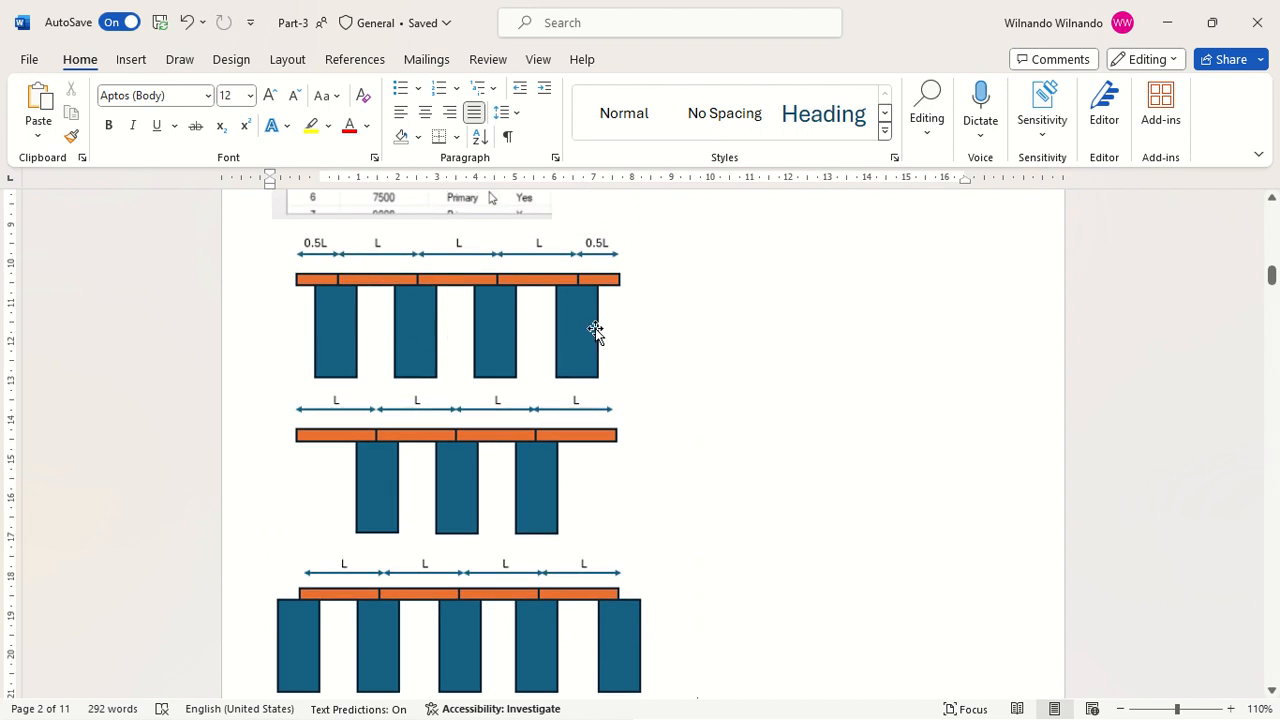
pyautogui.press('alt')
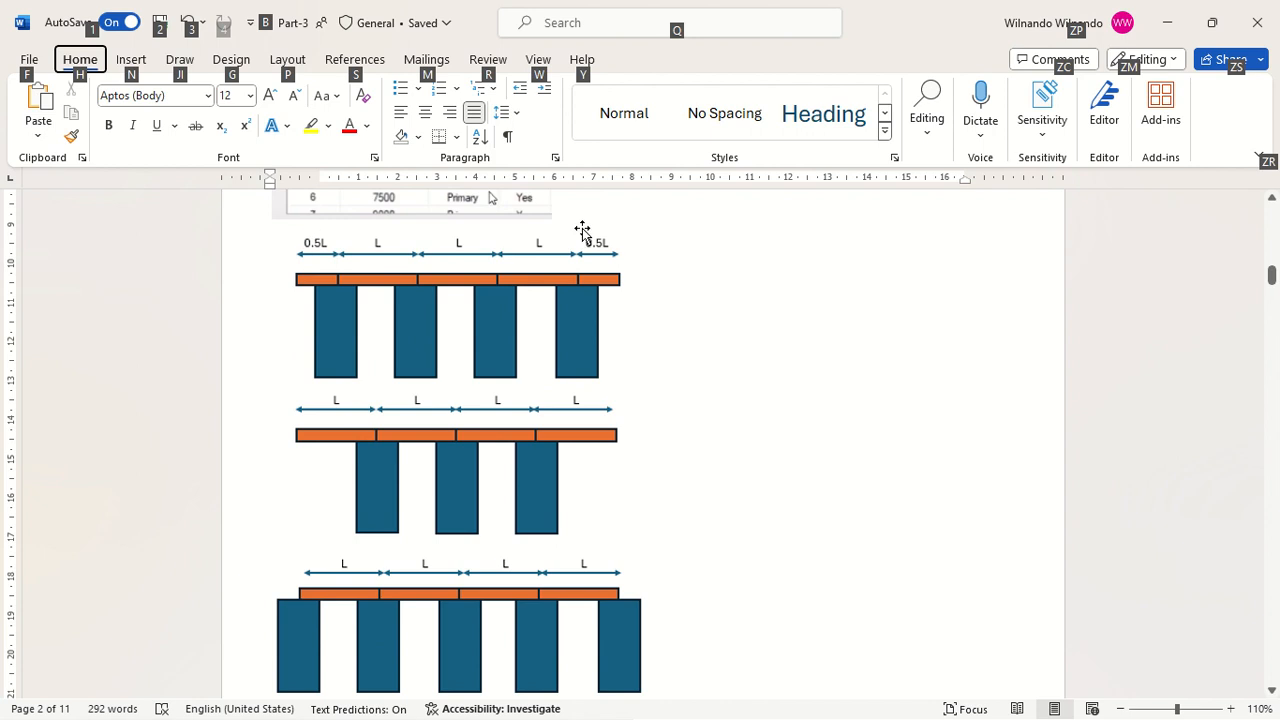
pyautogui.press('alt')
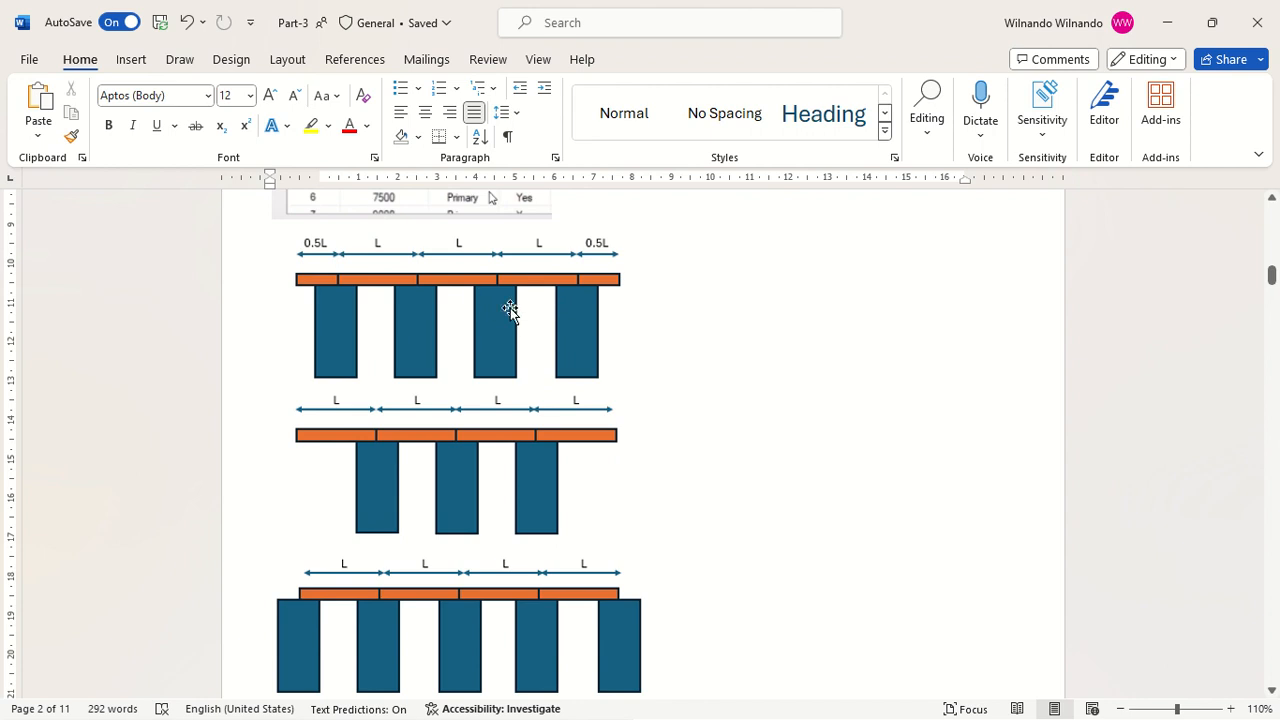
# Switch back to SAP2000 and set the ordinates of Y grid lines 2, 3 and 4 to 0.9, 2.7 and 4.5 m.
pyautogui.hotkey('alt', 'Tab')
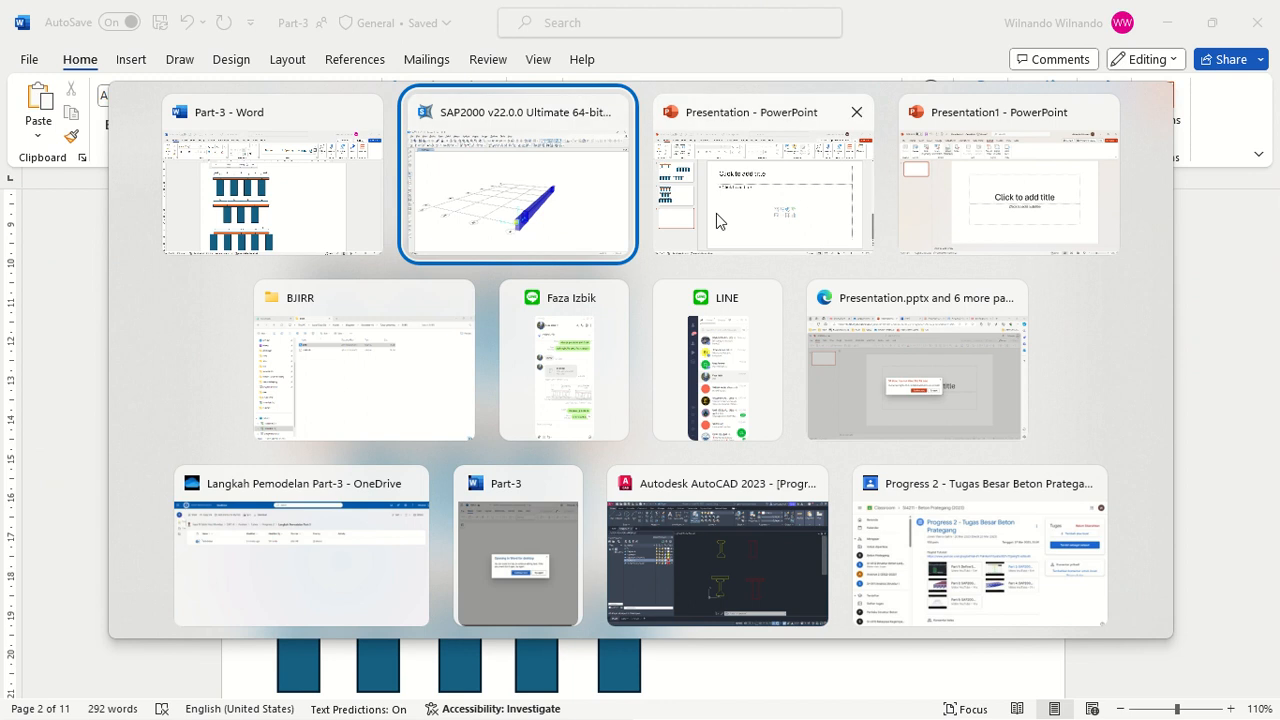
pyautogui.click(554, 243)
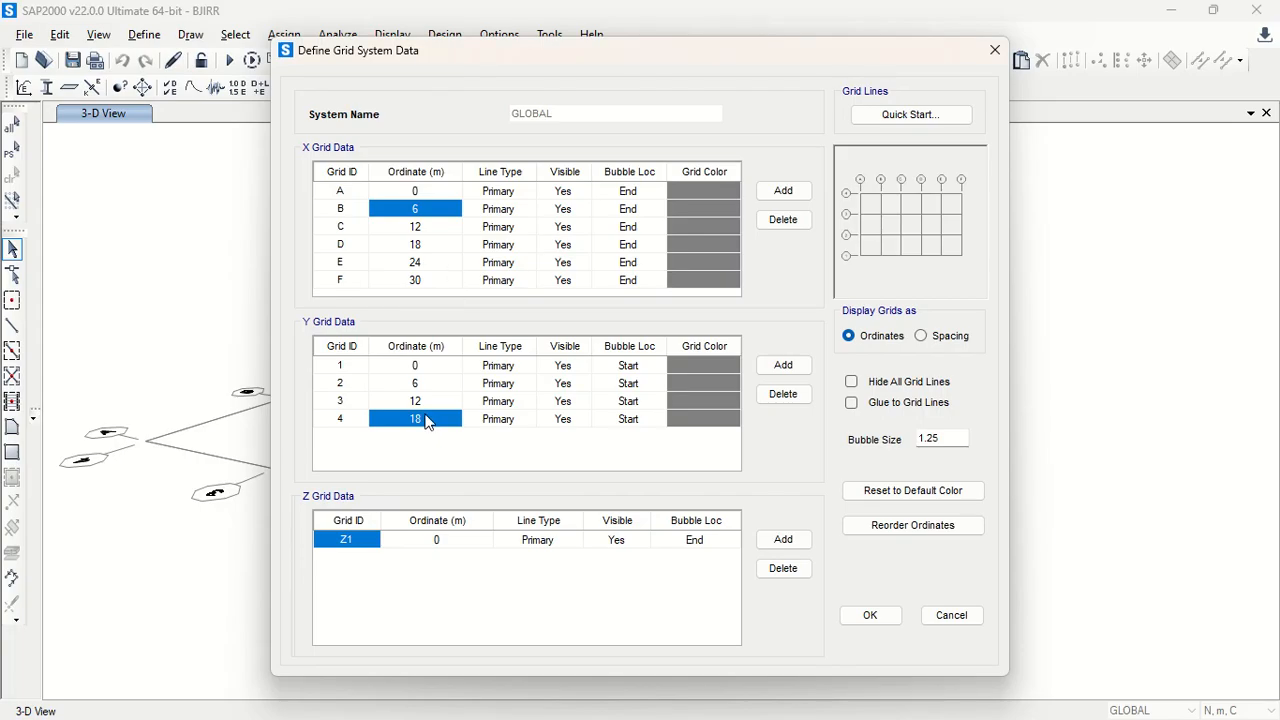
pyautogui.click(425, 420)
pyautogui.click(437, 382)
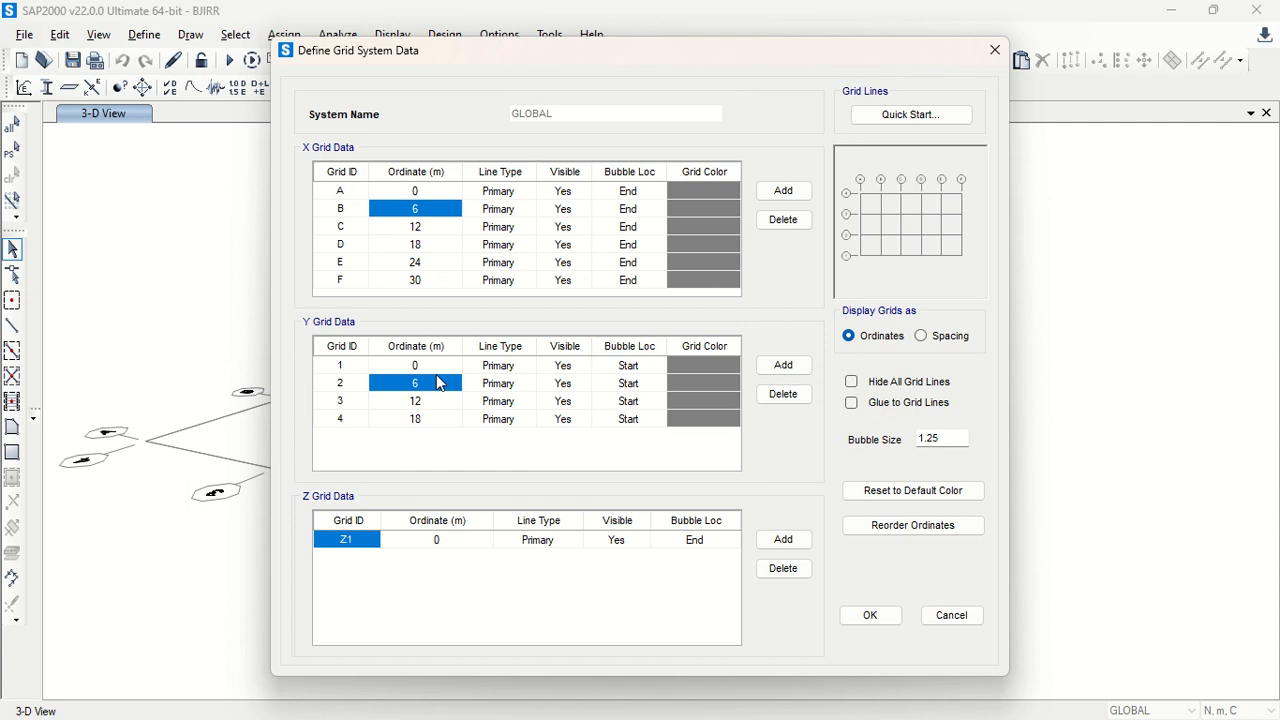
pyautogui.write('0.9')
pyautogui.press('Return')
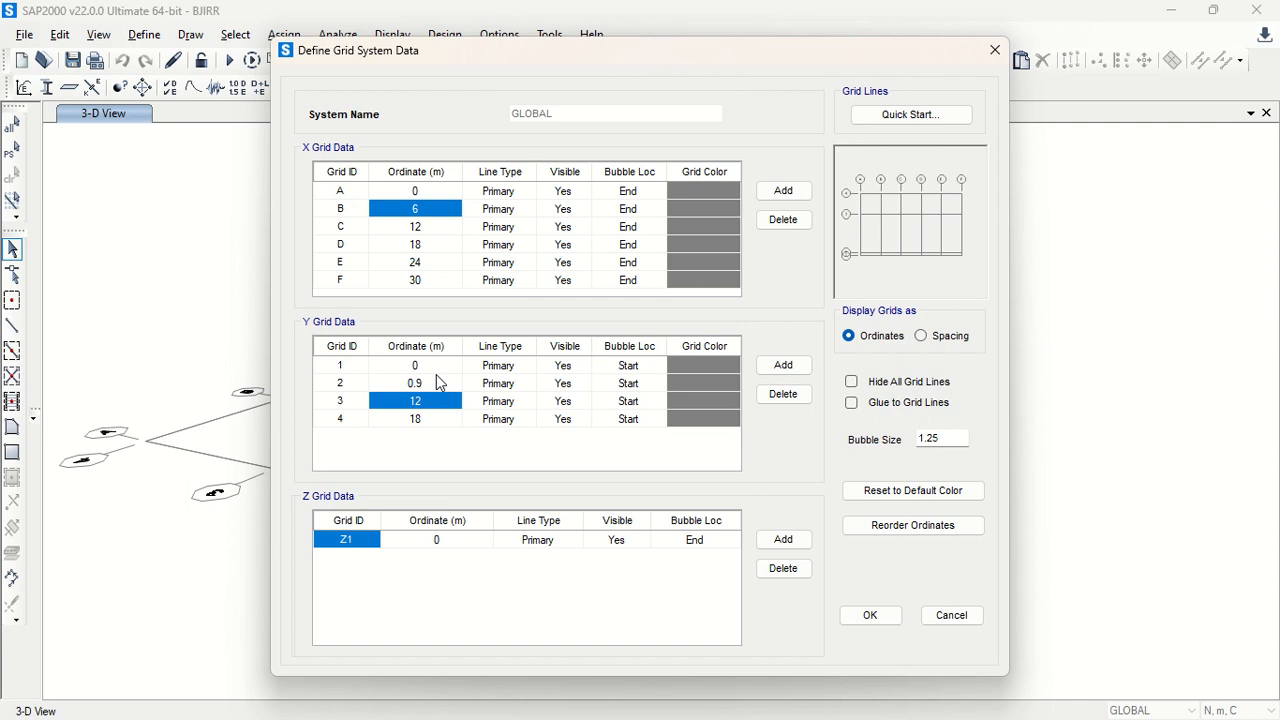
pyautogui.write('2.7')
pyautogui.press('Return')
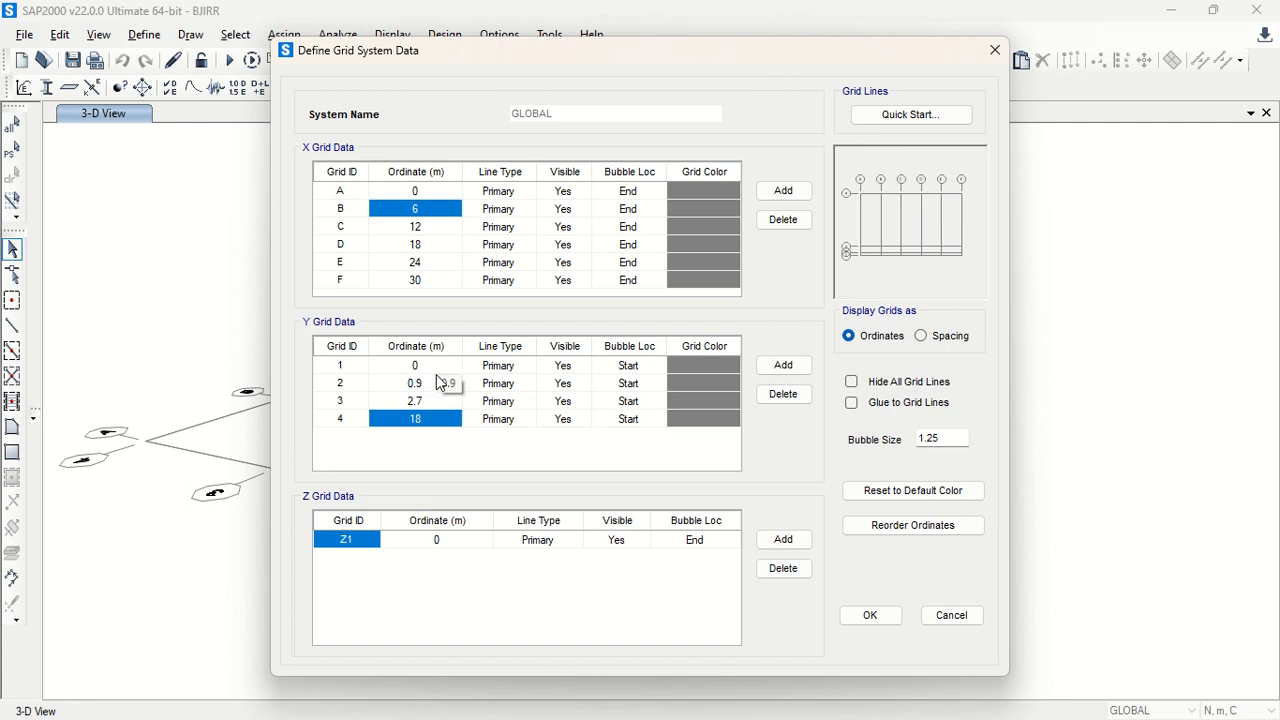
pyautogui.write('4.5')
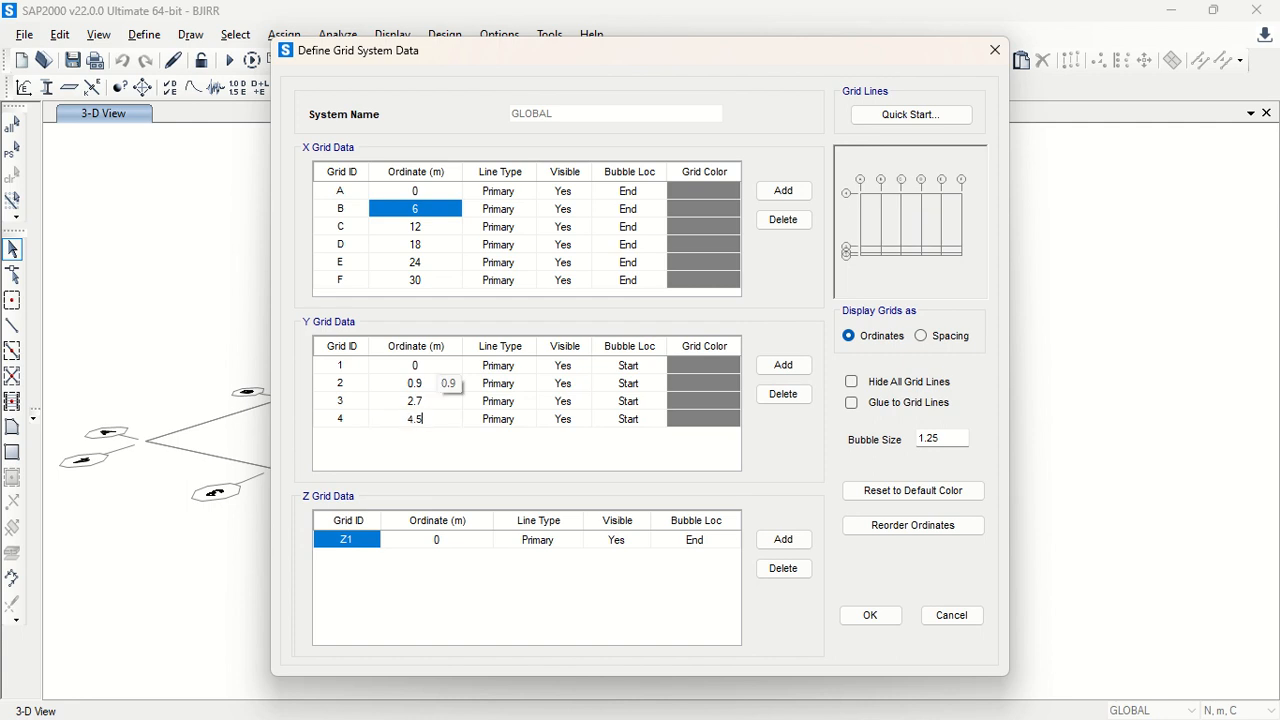
pyautogui.press('Return')
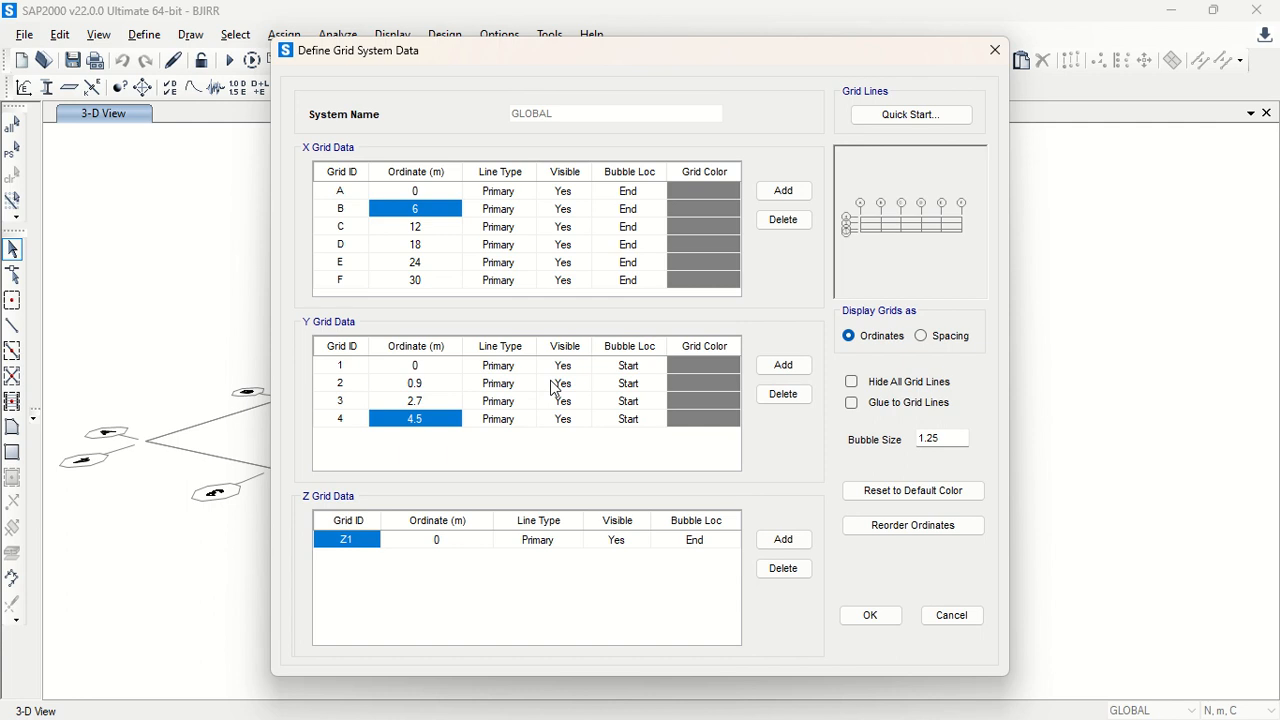
# Add Y grid lines 5 and 6 at ordinates 6.3 m and 8.1 m.
pyautogui.click(783, 366)
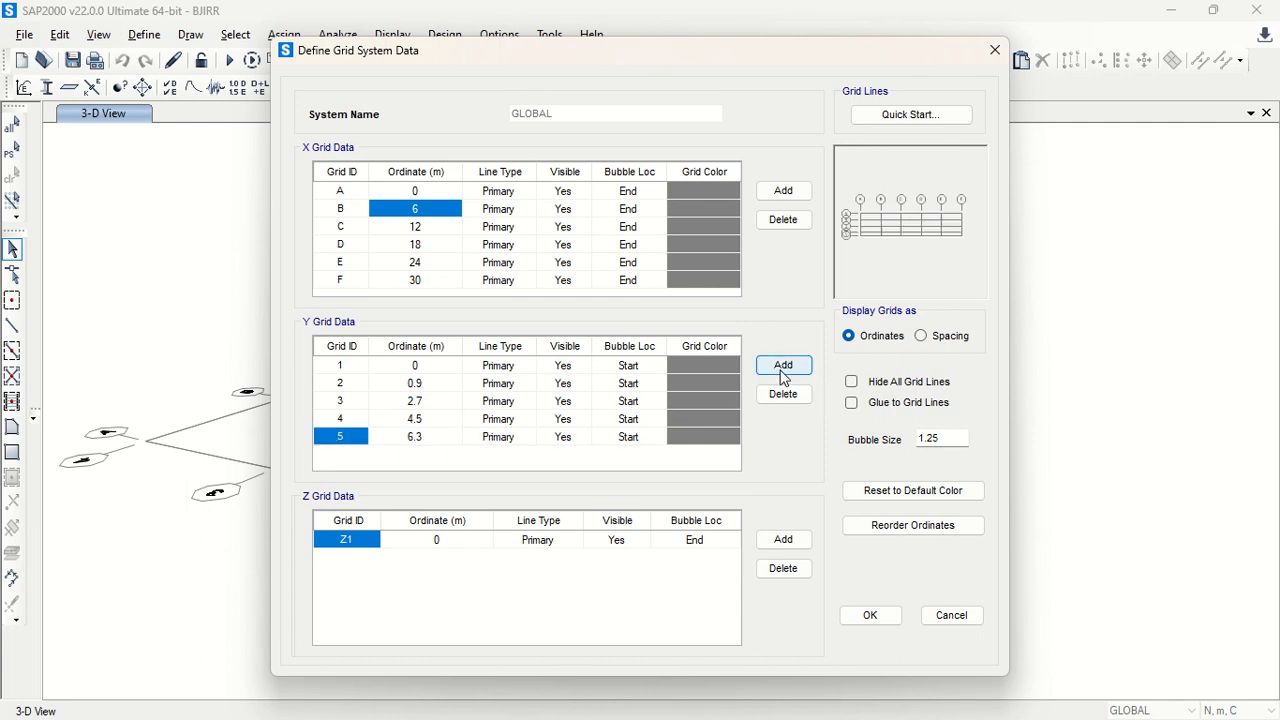
pyautogui.click(420, 438)
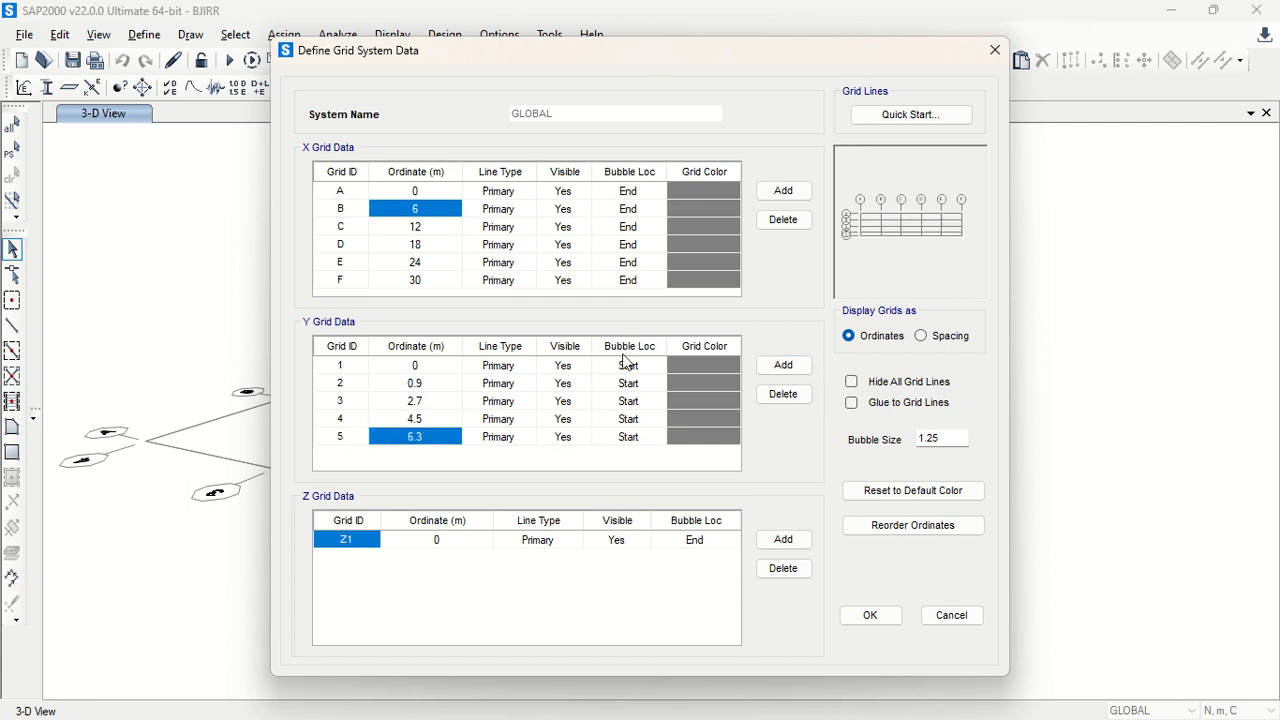
pyautogui.click(785, 366)
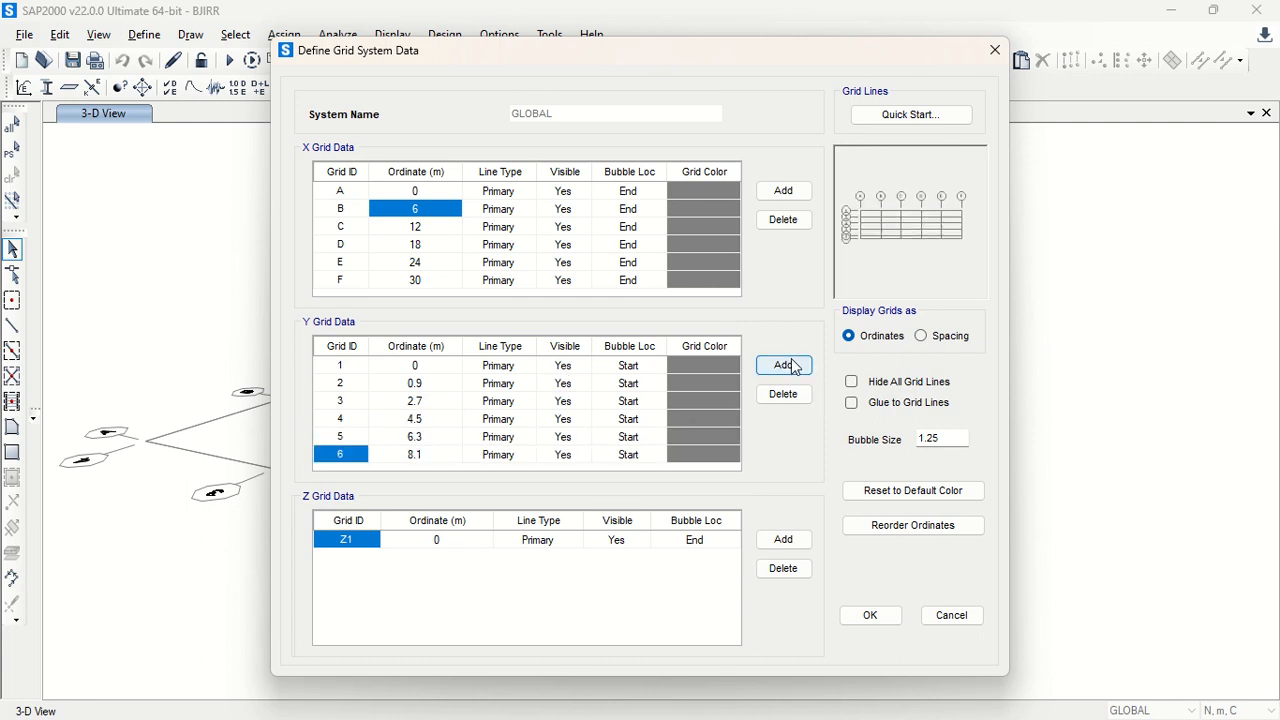
# Add six more Y grid lines at 1.8 m spacing, from 9.9 m to 18.9 m.
pyautogui.click(785, 366)
pyautogui.click(785, 366)
pyautogui.click(785, 366)
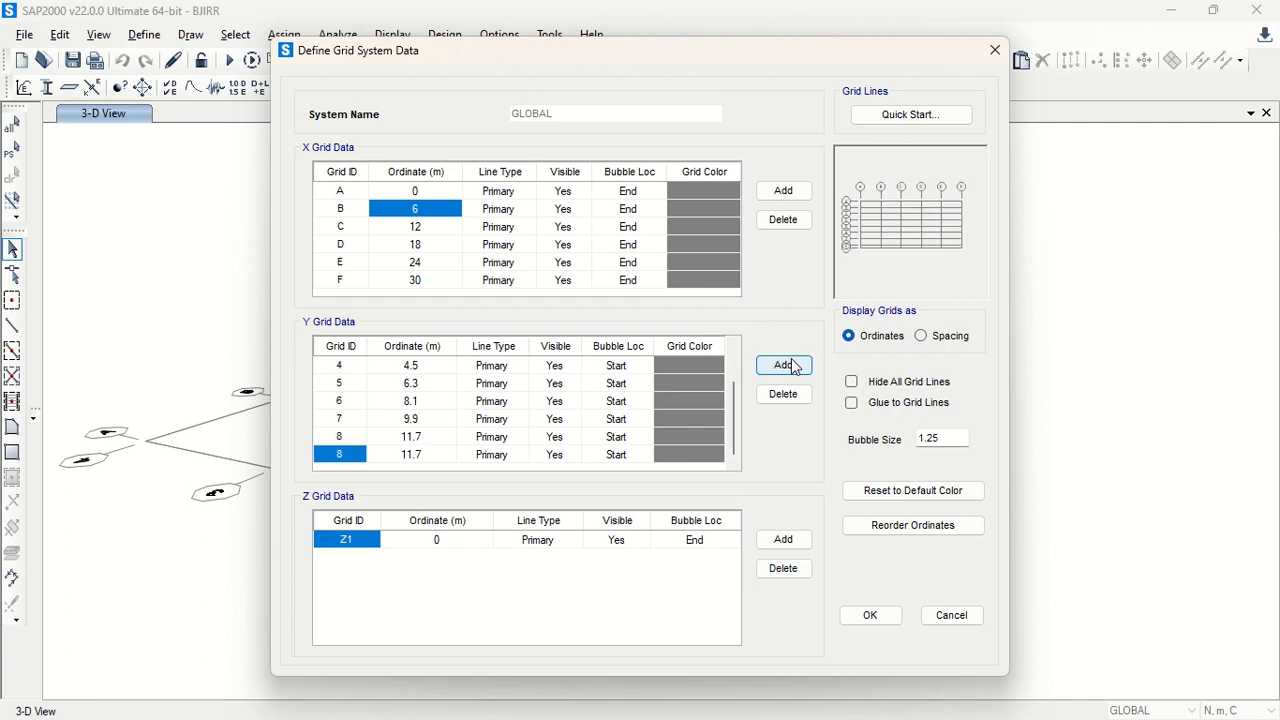
pyautogui.click(785, 366)
pyautogui.click(785, 366)
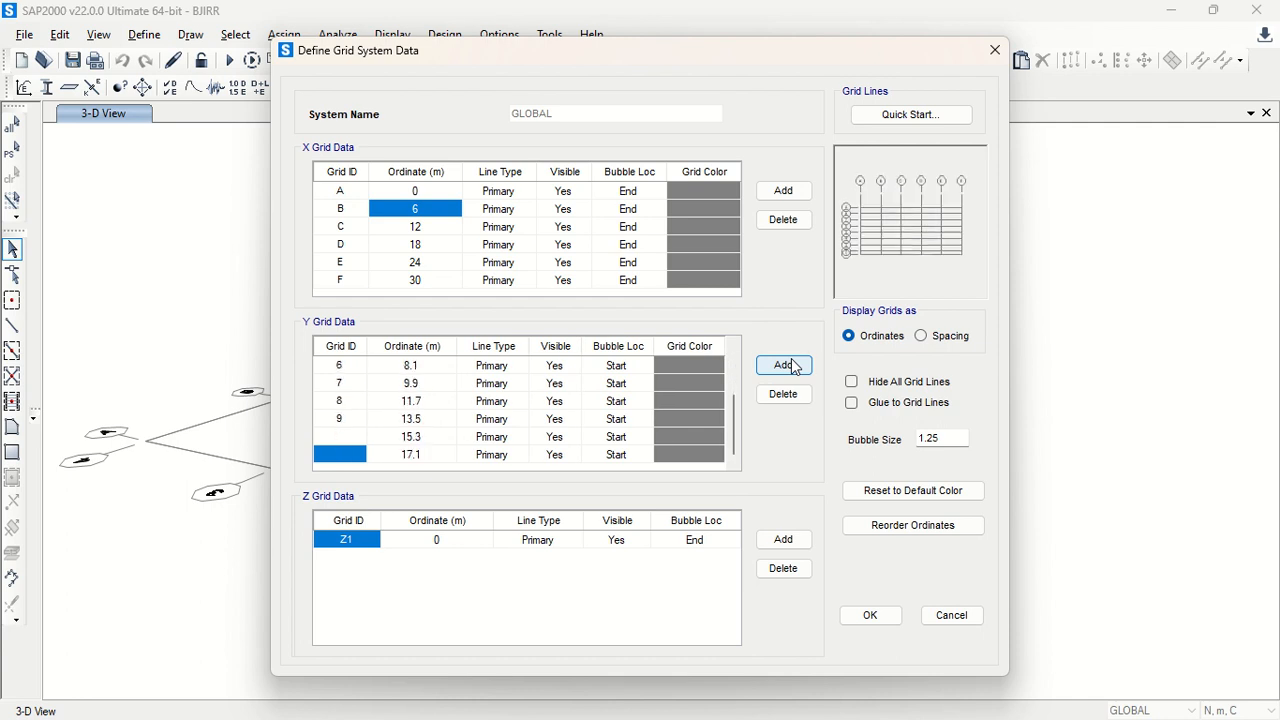
pyautogui.click(785, 366)
# Set the ordinate of the last Y grid line to 18 m.
pyautogui.click(420, 455)
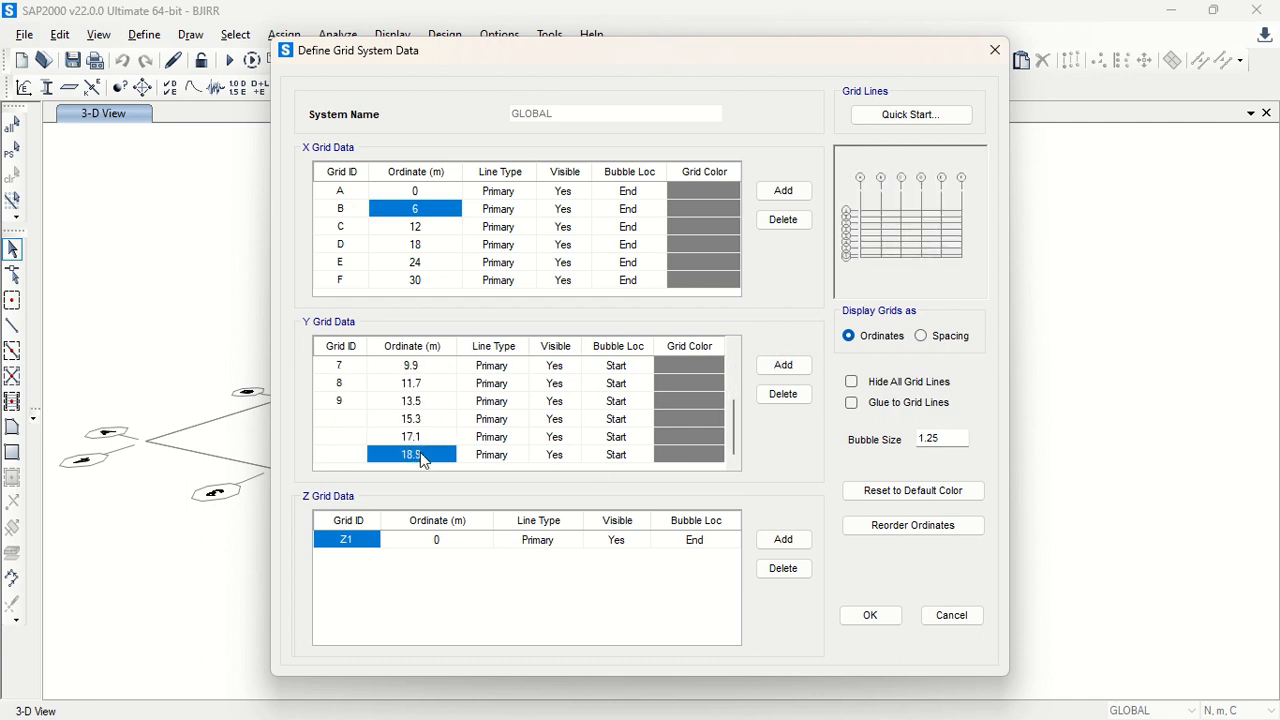
pyautogui.click(420, 456)
pyautogui.doubleClick(415, 455)
pyautogui.press('Return')
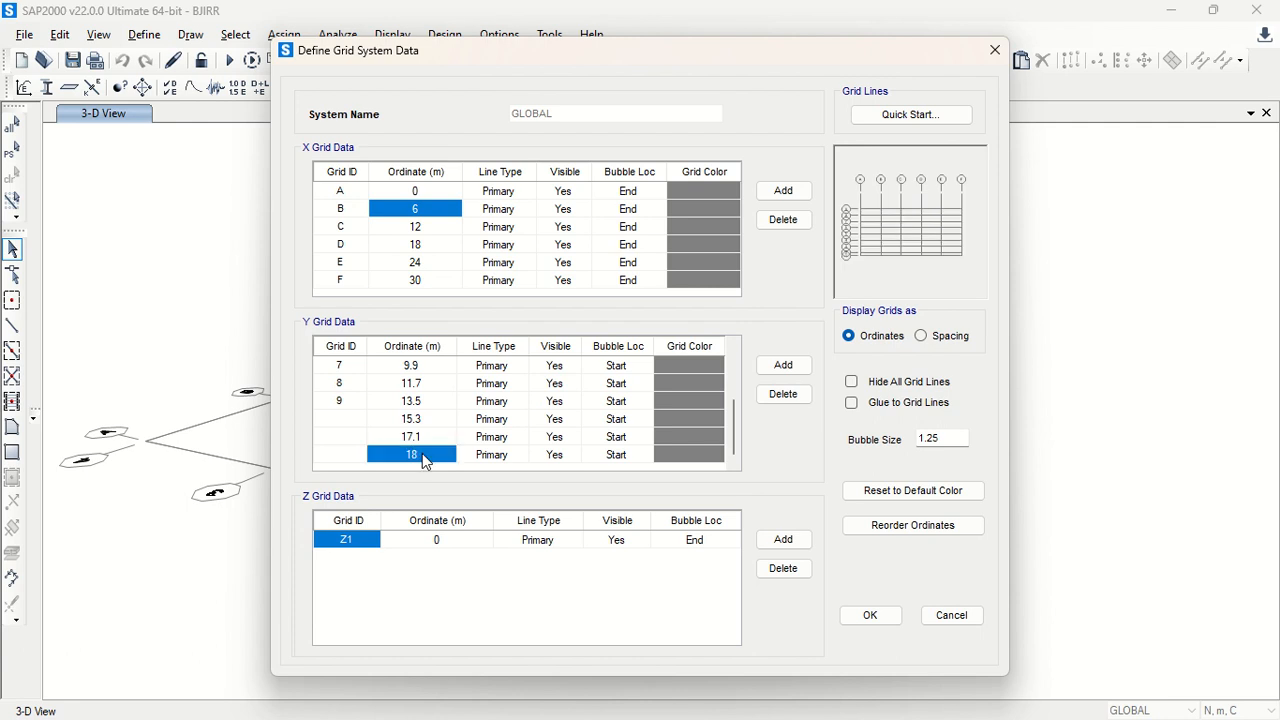
# Label the three unnamed Y grid lines at 15.3, 17.1 and 18 m as 10, 11 and 12.
pyautogui.click(339, 426)
pyautogui.write('10')
pyautogui.press('Down')
pyautogui.write('11')
pyautogui.press('Down')
pyautogui.write('12')
pyautogui.press('Return')
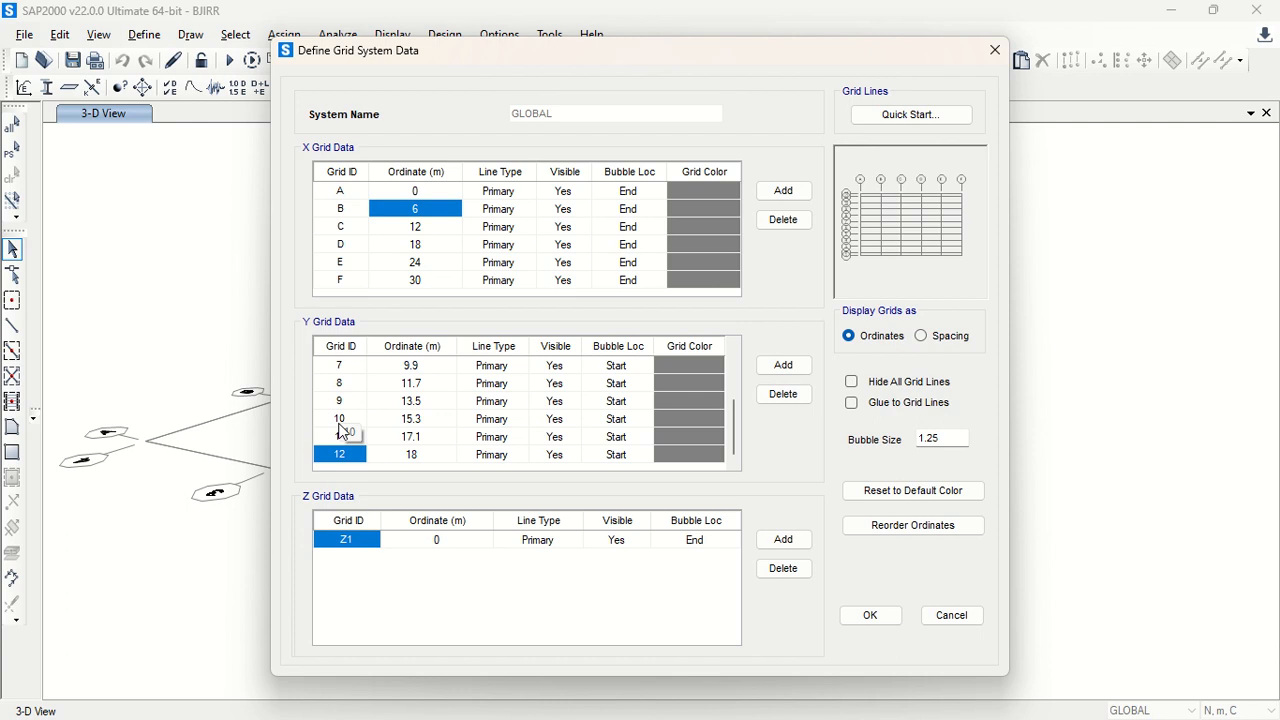
# Check the full list of Y grid lines and accept the modified GLOBAL grid system.
pyautogui.scroll(3, 409, 427)
pyautogui.scroll(-3, 409, 427)
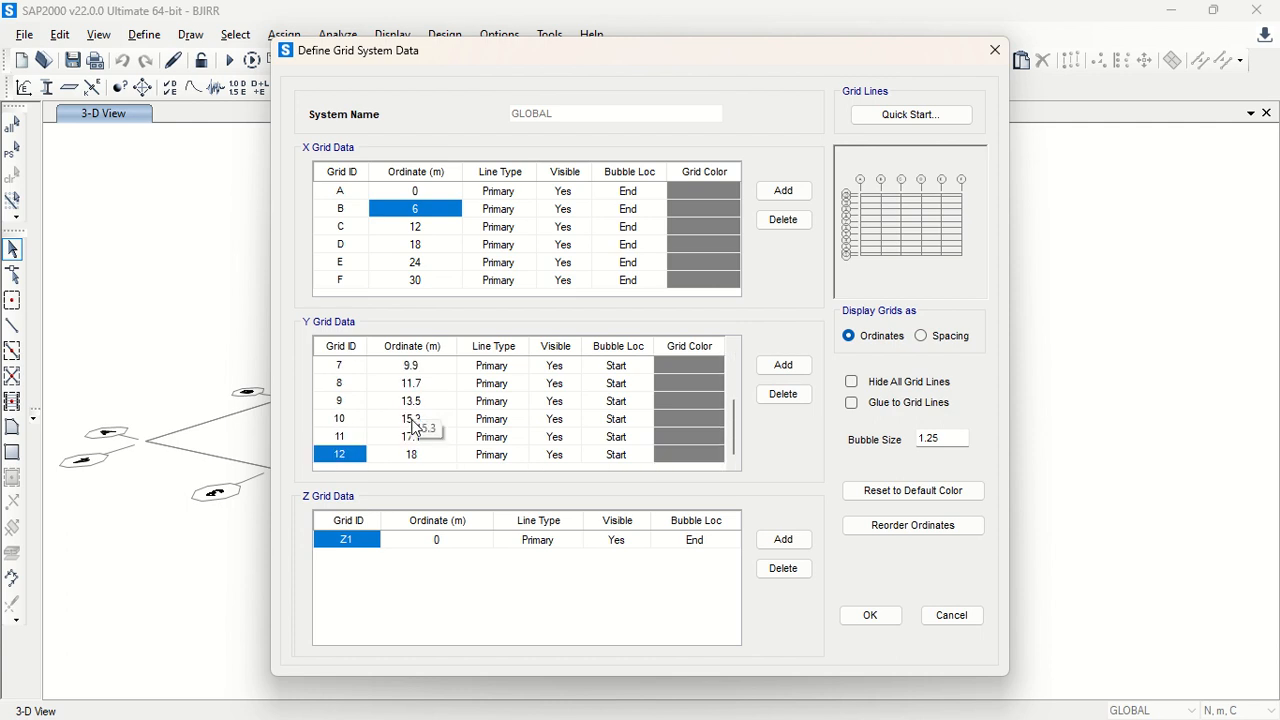
pyautogui.scroll(3, 520, 440)
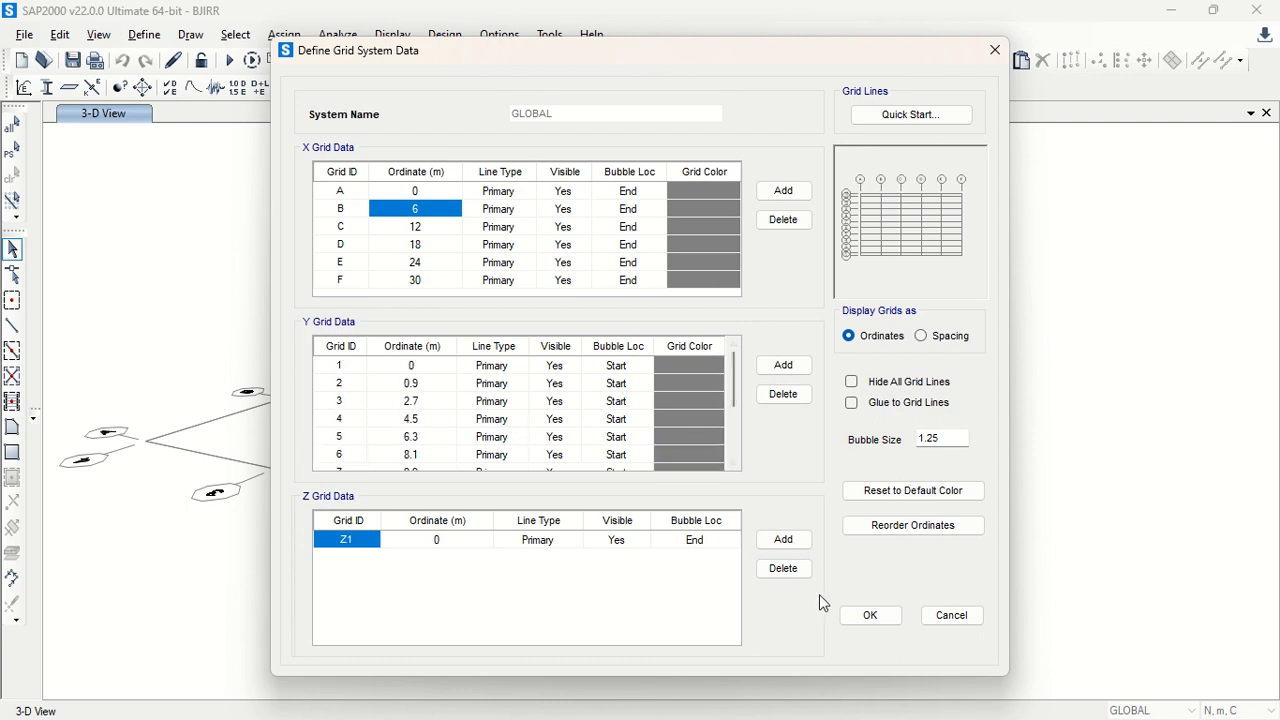
pyautogui.click(860, 616)
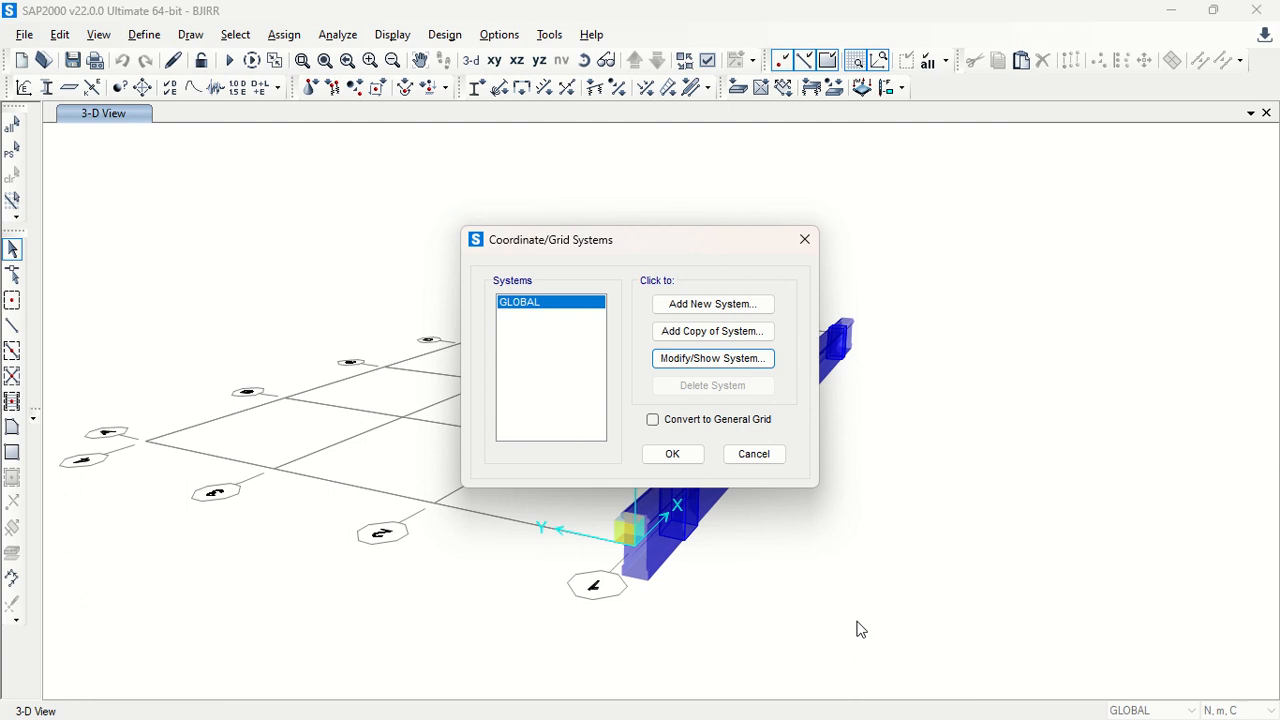
pyautogui.click(672, 455)
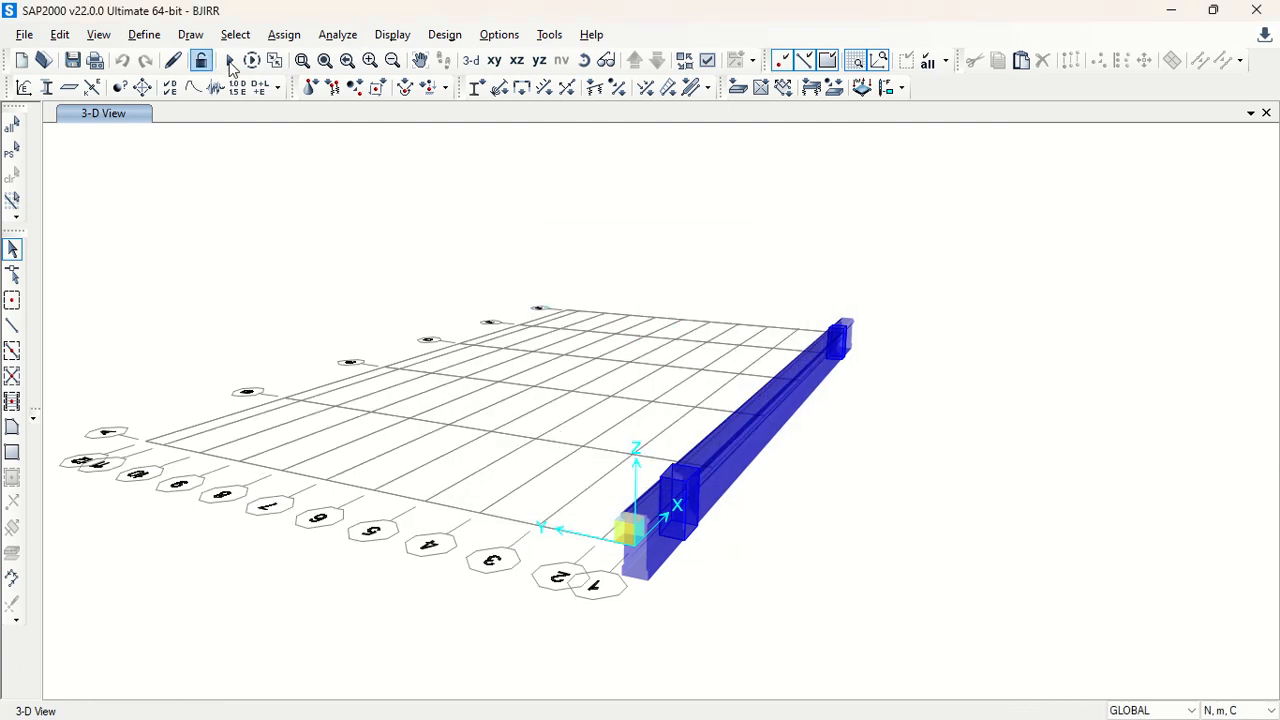
# Move the girder and its end joints 0.9 m in Y, from grid line 1 to grid line 2.
pyautogui.click(584, 62)
pyautogui.moveTo(794, 554); pyautogui.dragTo(880, 535)
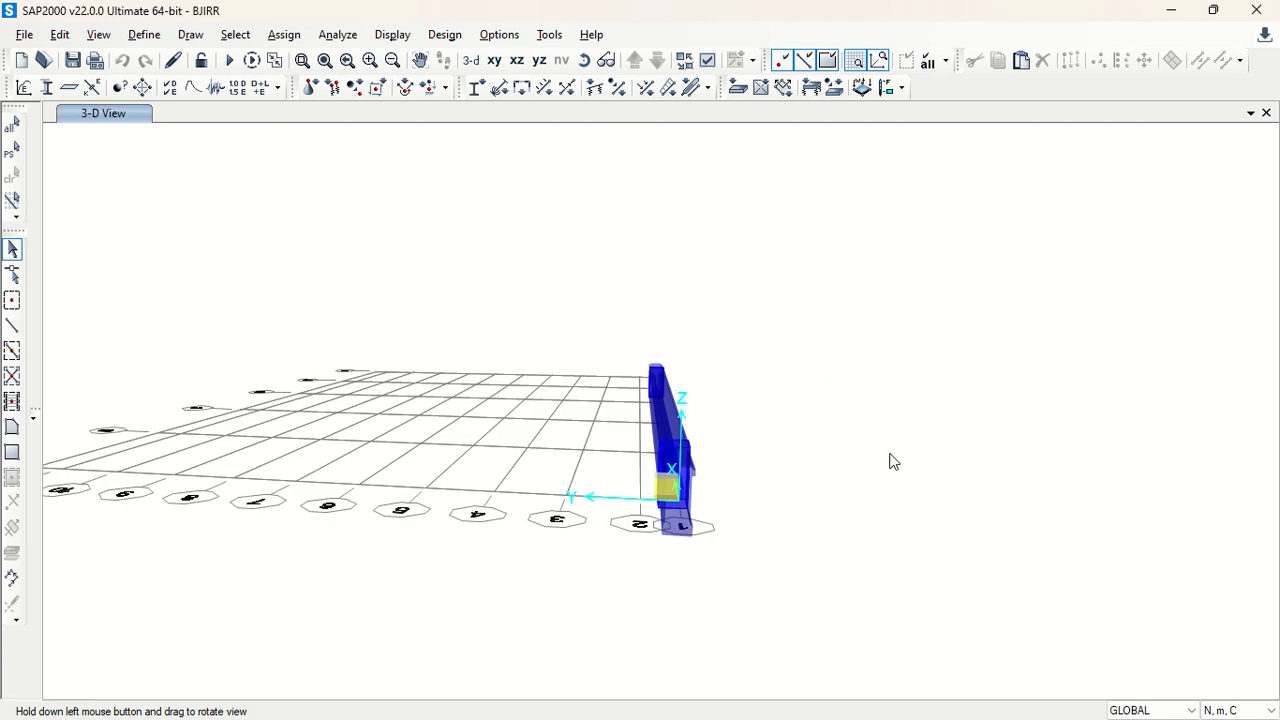
pyautogui.moveTo(912, 490); pyautogui.dragTo(791, 457)
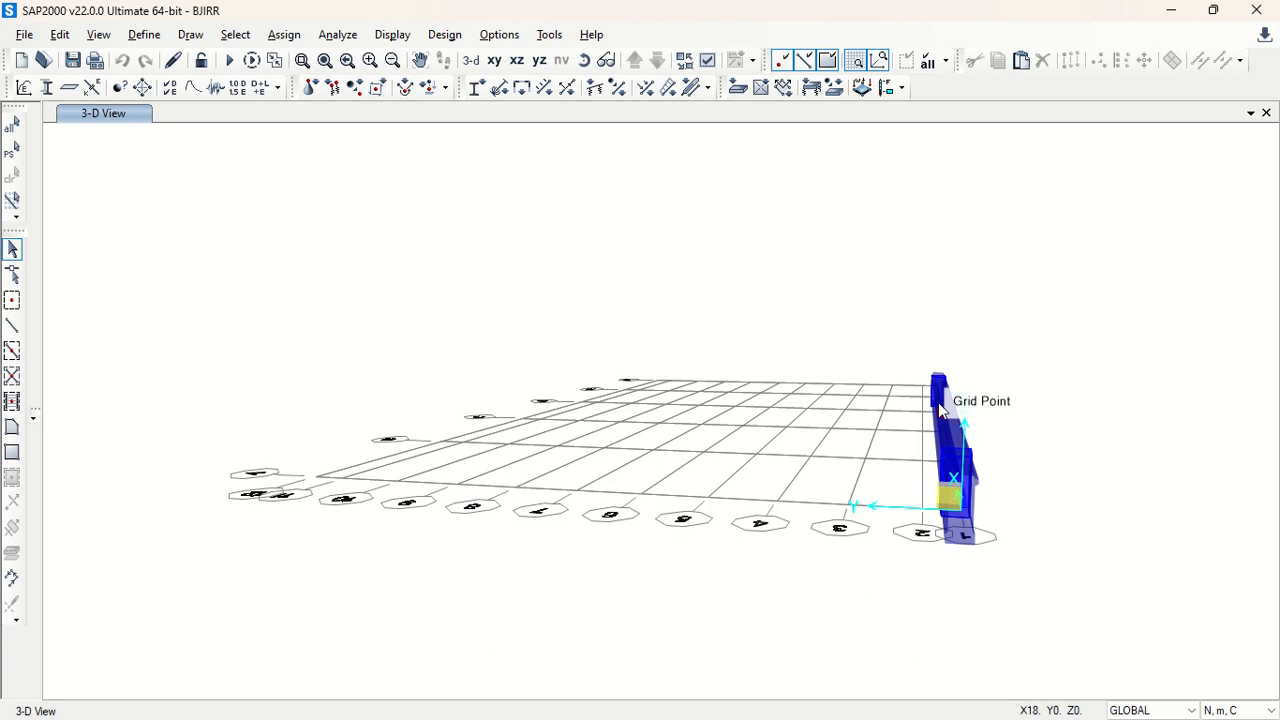
pyautogui.moveTo(921, 362); pyautogui.dragTo(1010, 624)
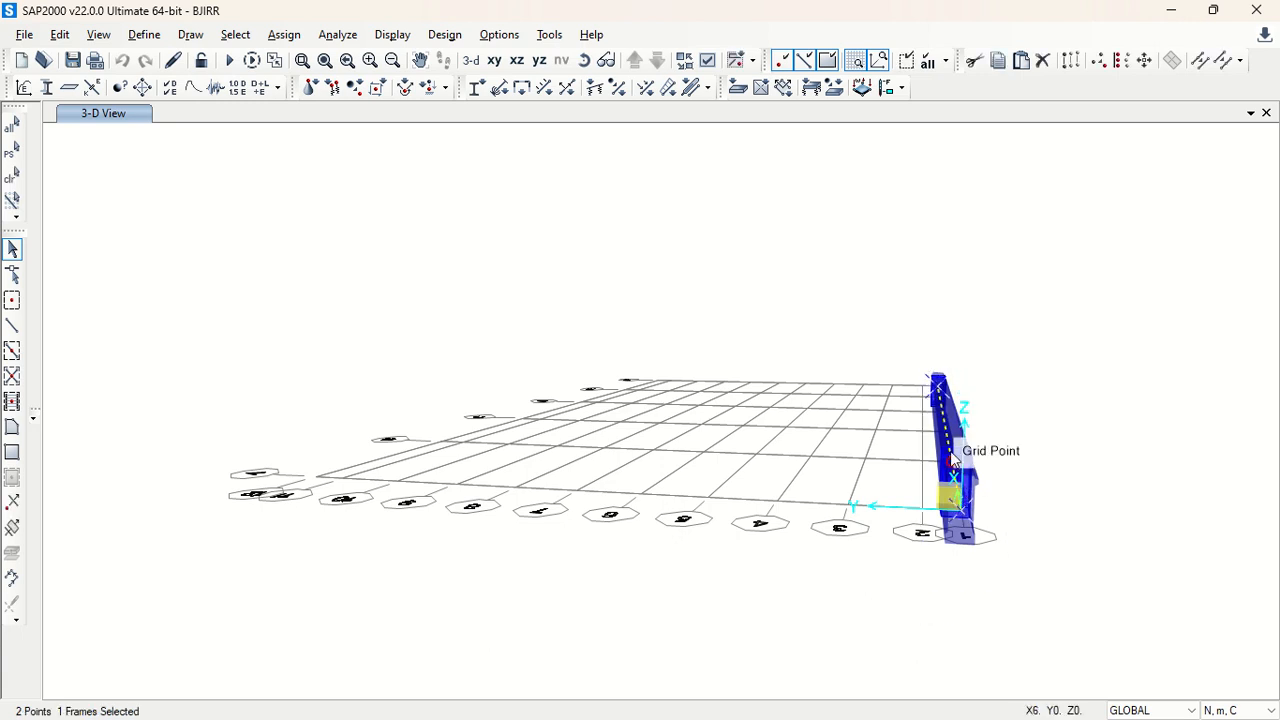
pyautogui.scroll(4, 951, 453)
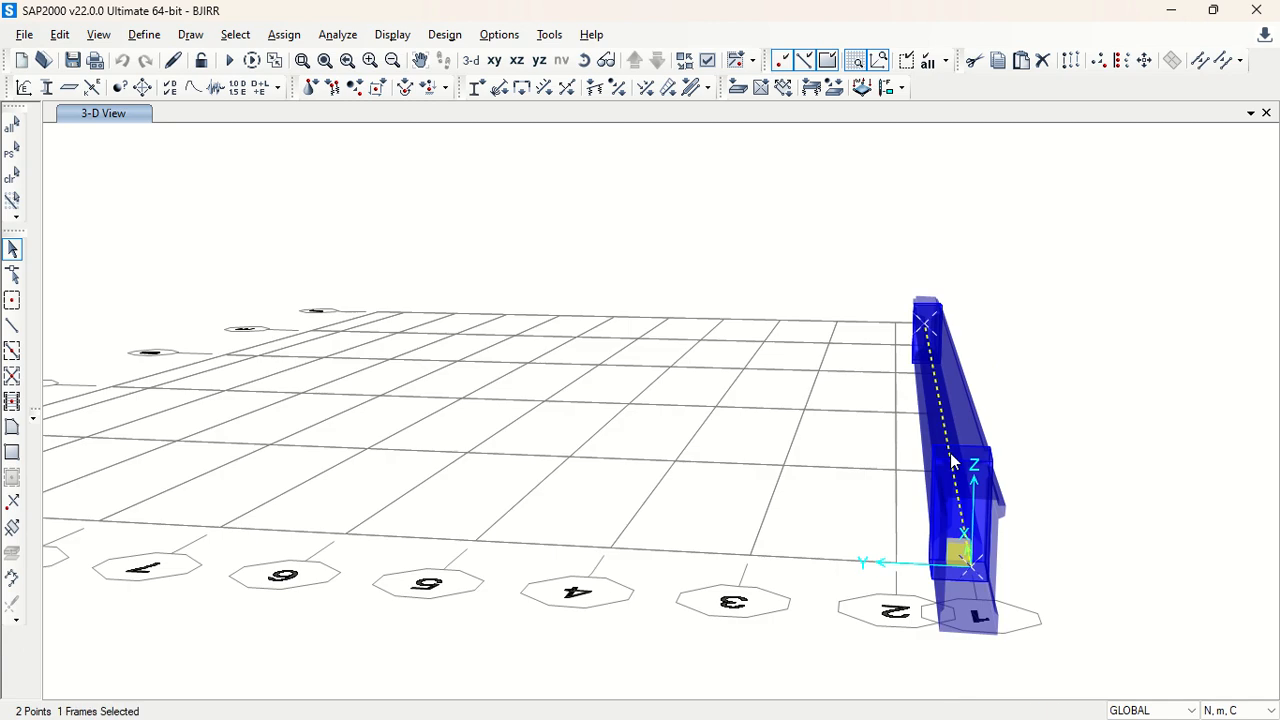
pyautogui.hotkey('ctrl', 'm')
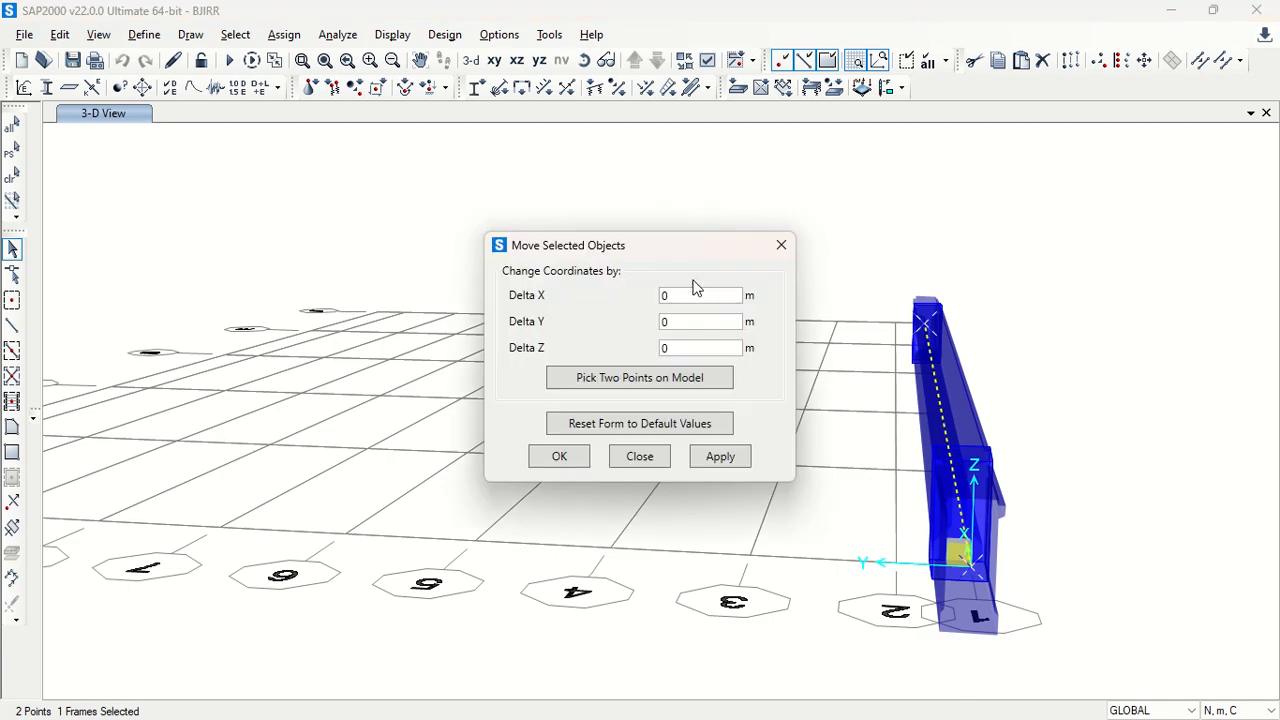
pyautogui.moveTo(680, 254); pyautogui.dragTo(729, 249)
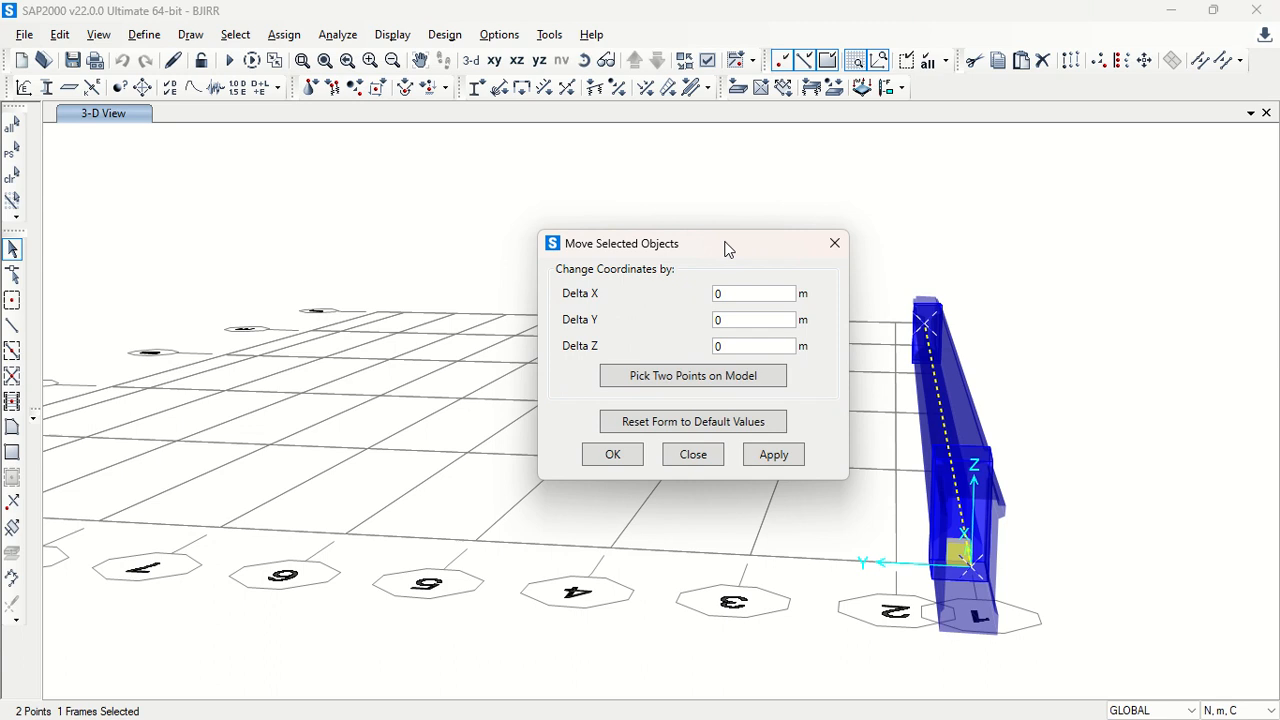
pyautogui.click(735, 381)
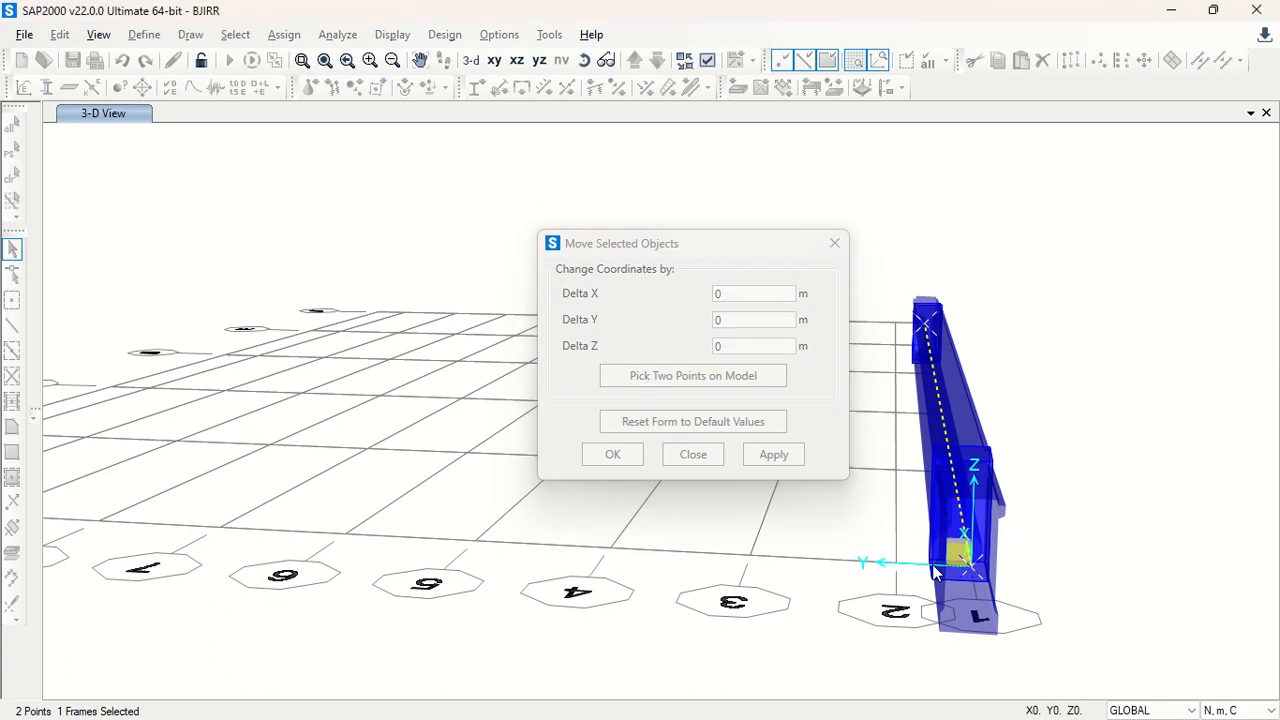
pyautogui.click(900, 562)
pyautogui.click(780, 457)
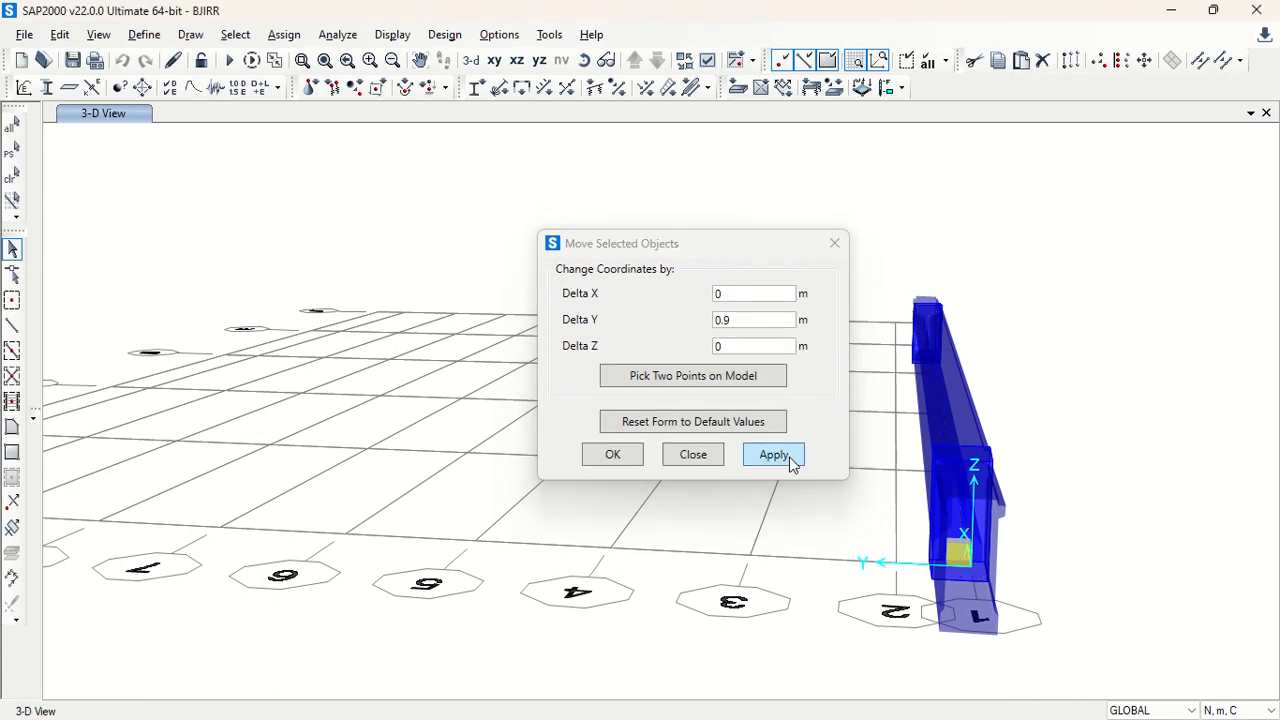
pyautogui.click(835, 243)
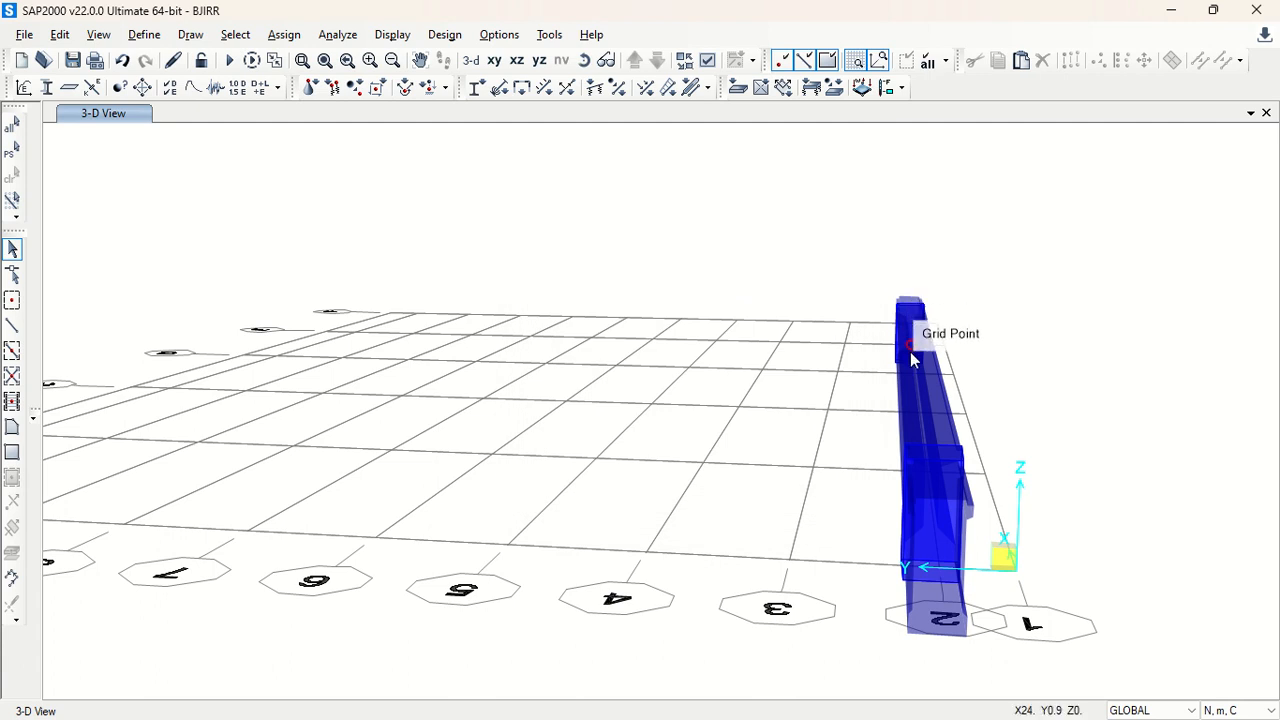
# Replicate the girder on grid line 2 linearly with a dy of 1.8 m and 9 copies.
pyautogui.click(917, 402)
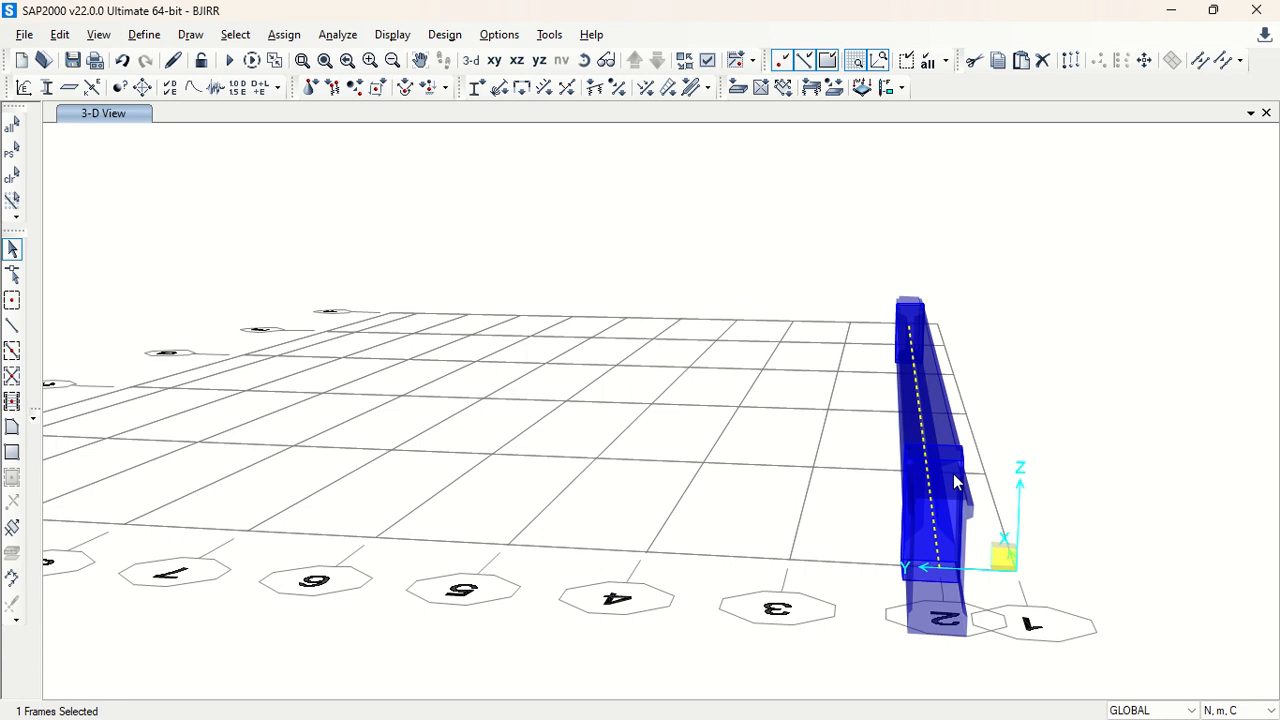
pyautogui.hotkey('ctrl', 'r')
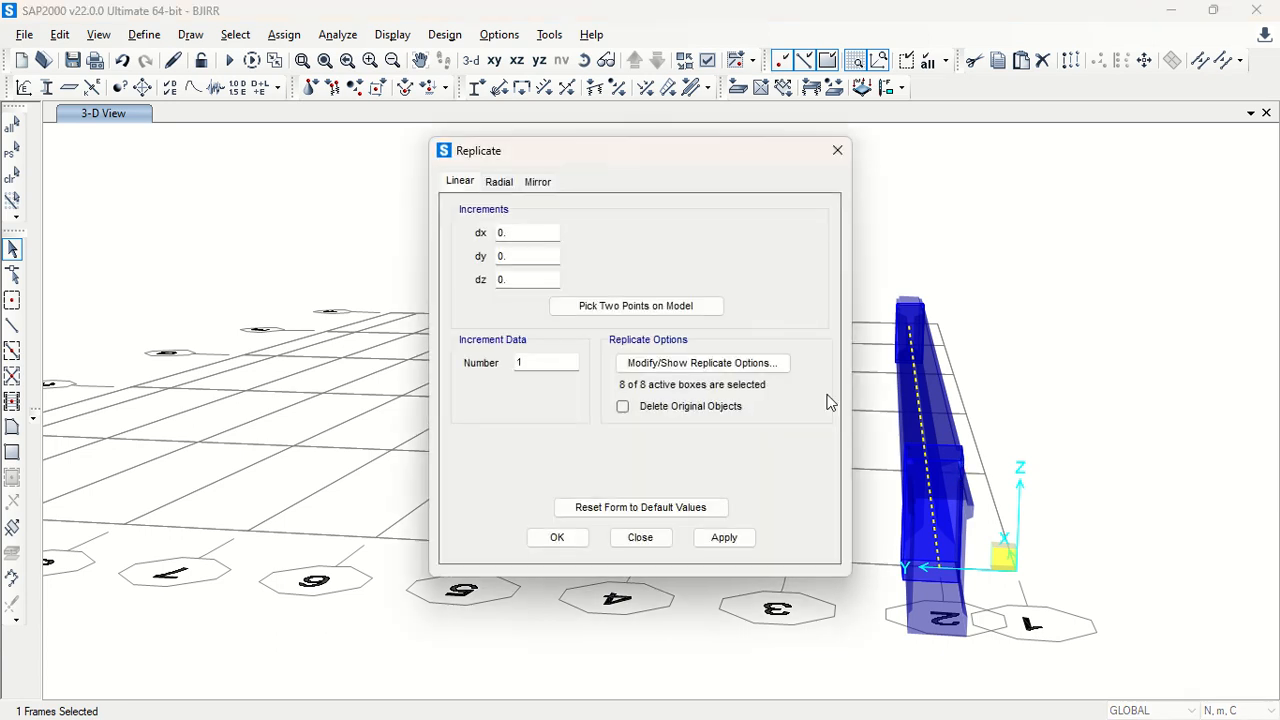
pyautogui.moveTo(504, 160); pyautogui.dragTo(879, 102)
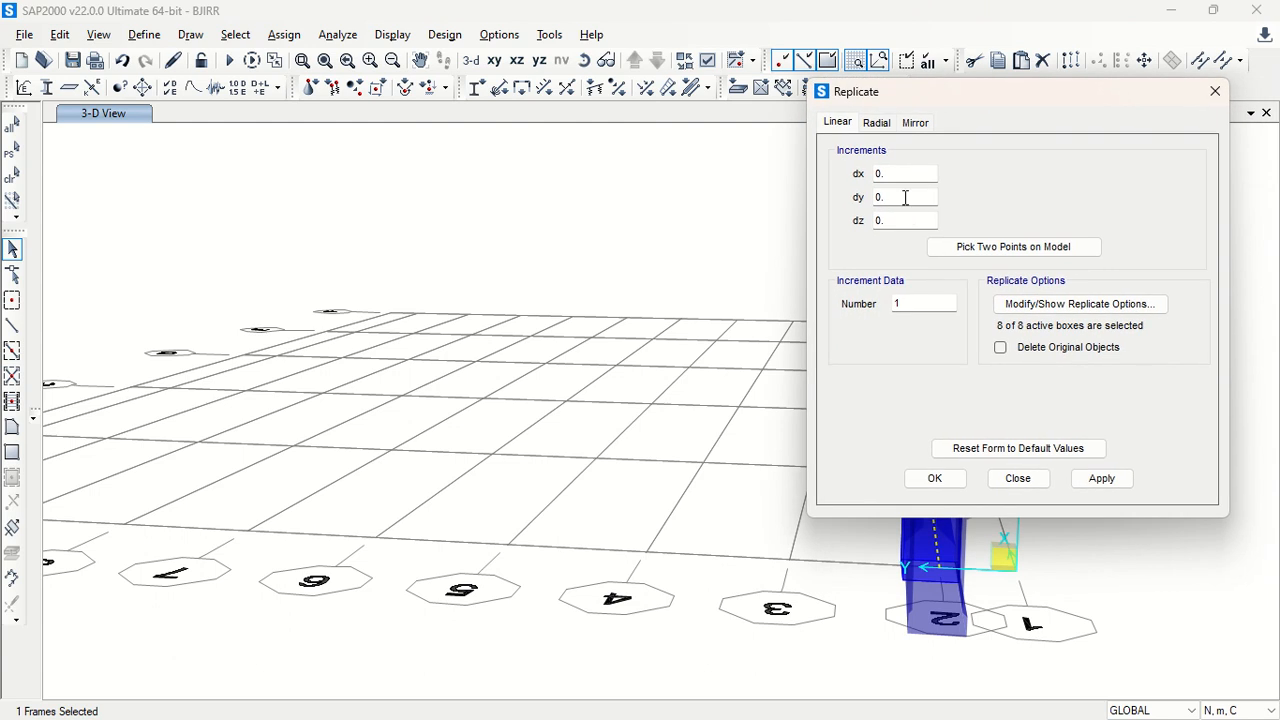
pyautogui.moveTo(909, 198); pyautogui.dragTo(836, 210)
pyautogui.scroll(-5, 831, 593)
pyautogui.click(824, 588)
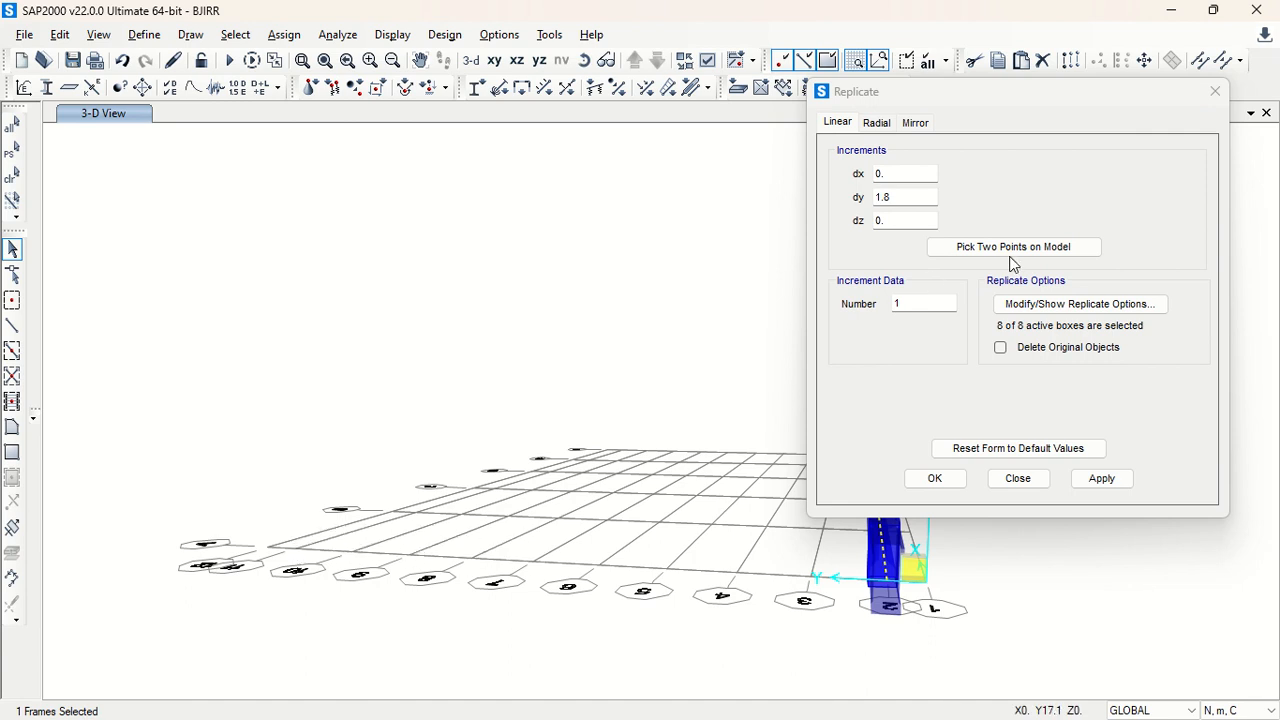
pyautogui.click(922, 304)
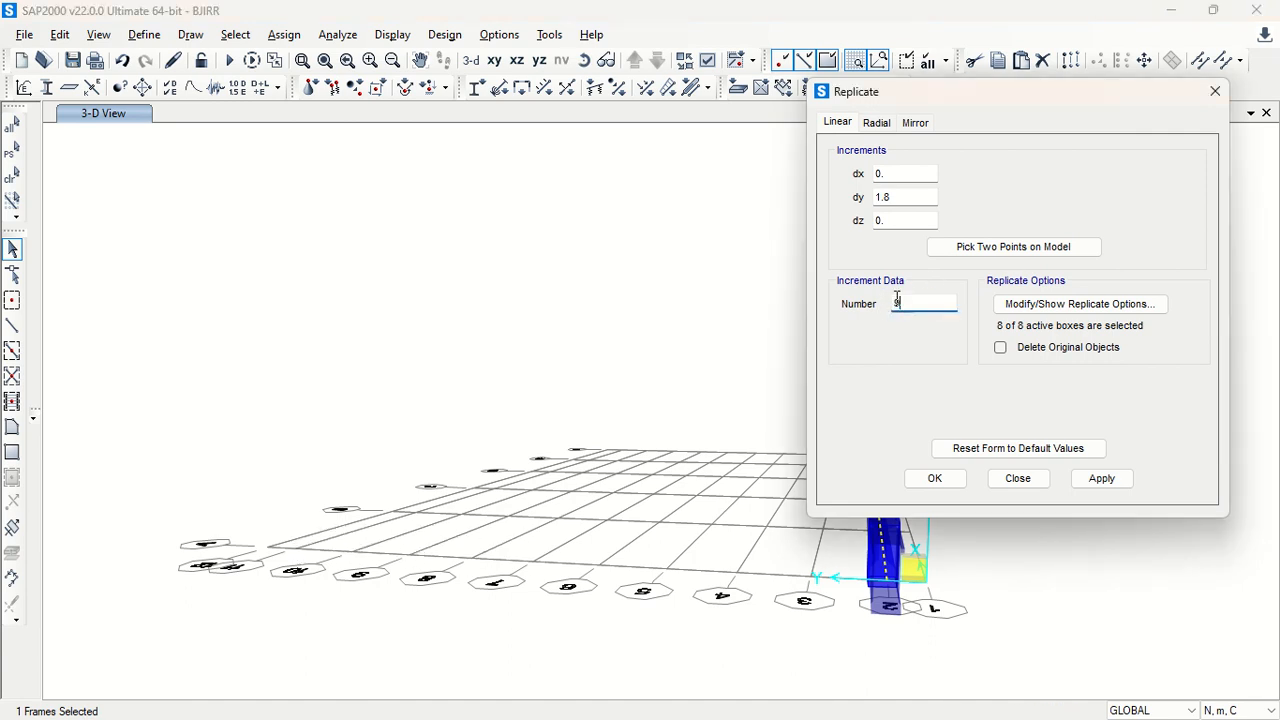
pyautogui.write('9')
pyautogui.click(1098, 478)
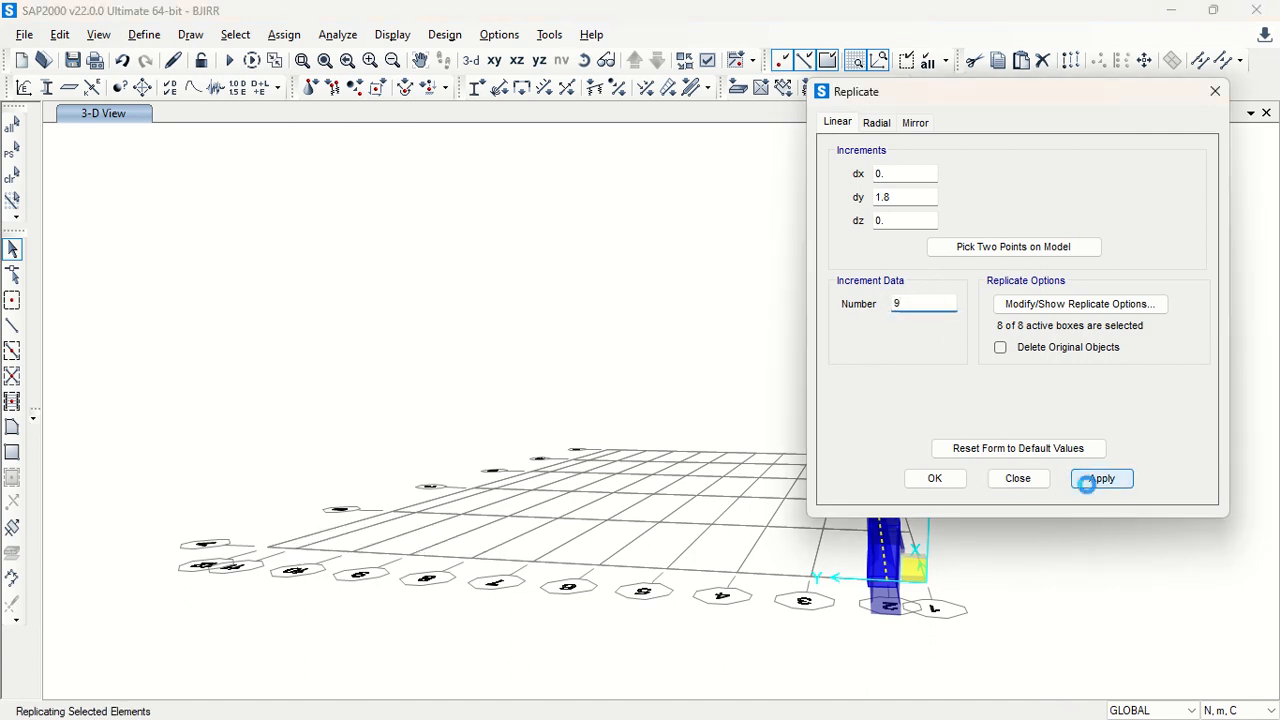
pyautogui.click(1018, 479)
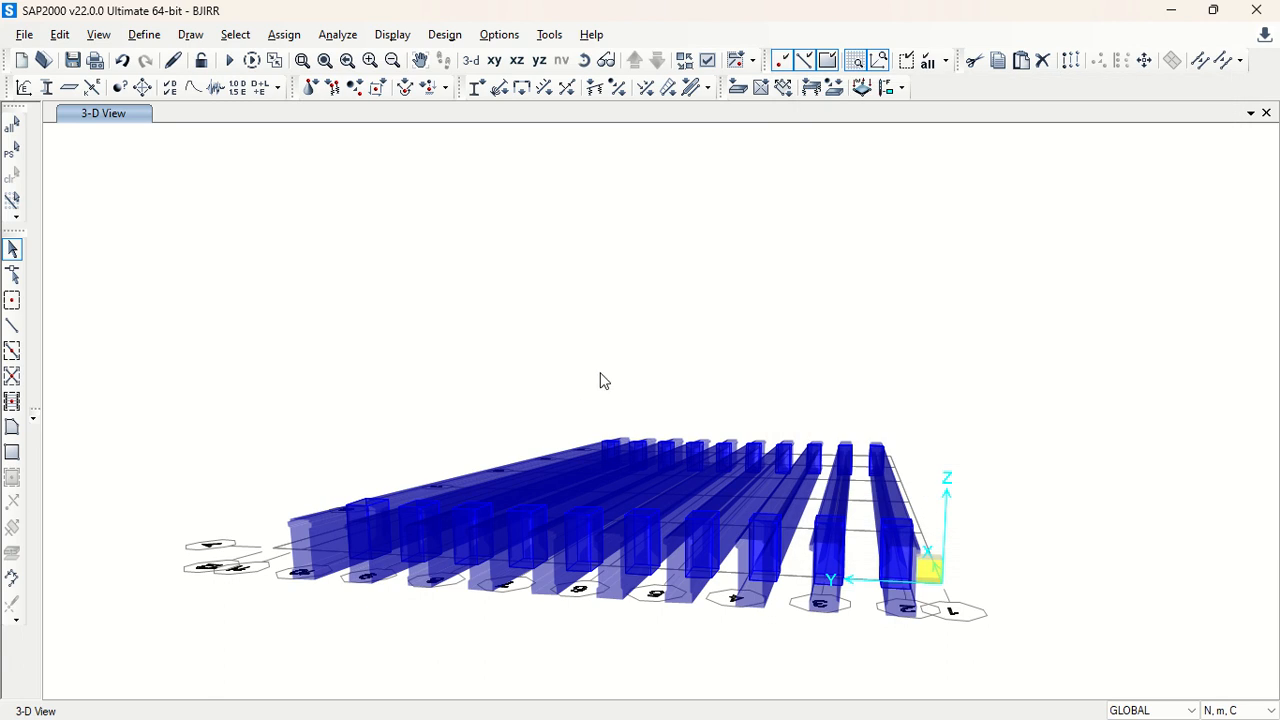
# Examine the row of girders from its end and compare it with the girder layout diagrams in the Part-3 Word document.
pyautogui.click(585, 64)
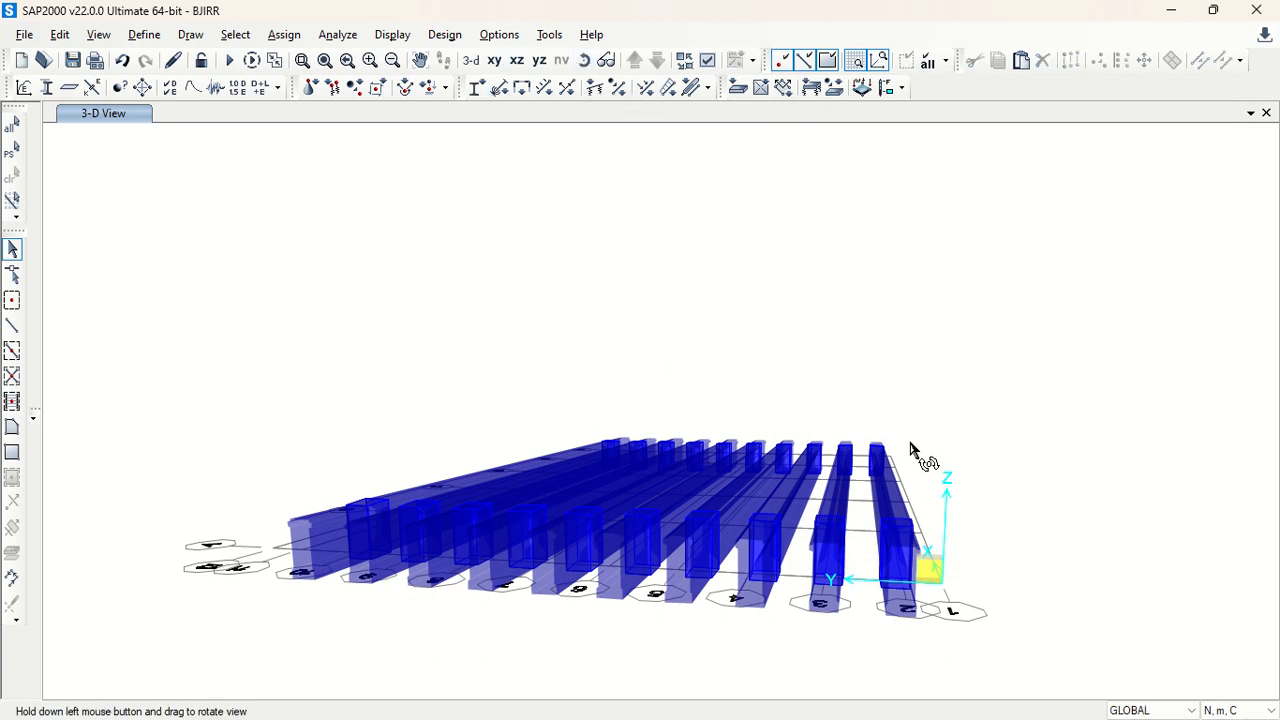
pyautogui.moveTo(910, 450); pyautogui.dragTo(994, 449)
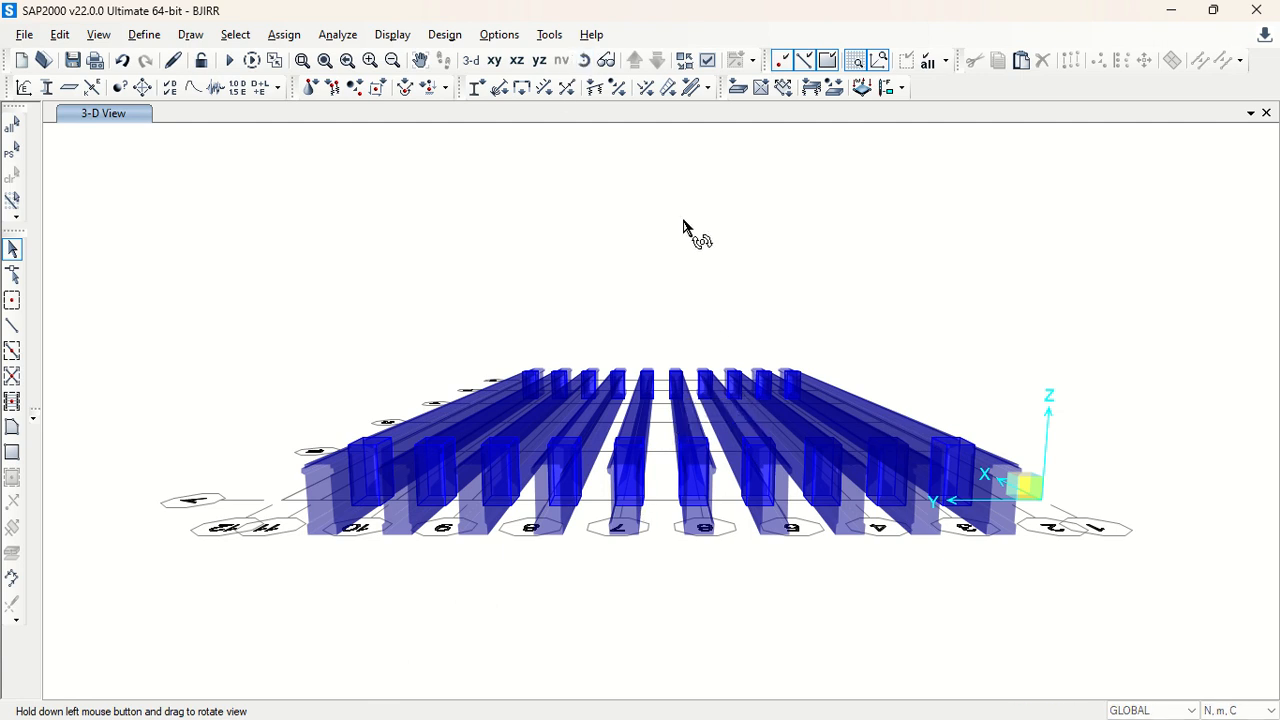
pyautogui.moveTo(686, 229)
pyautogui.mouseDown()
pyautogui.moveTo(706, 211)
pyautogui.moveTo(698, 200)
pyautogui.moveTo(681, 233)
pyautogui.mouseUp()
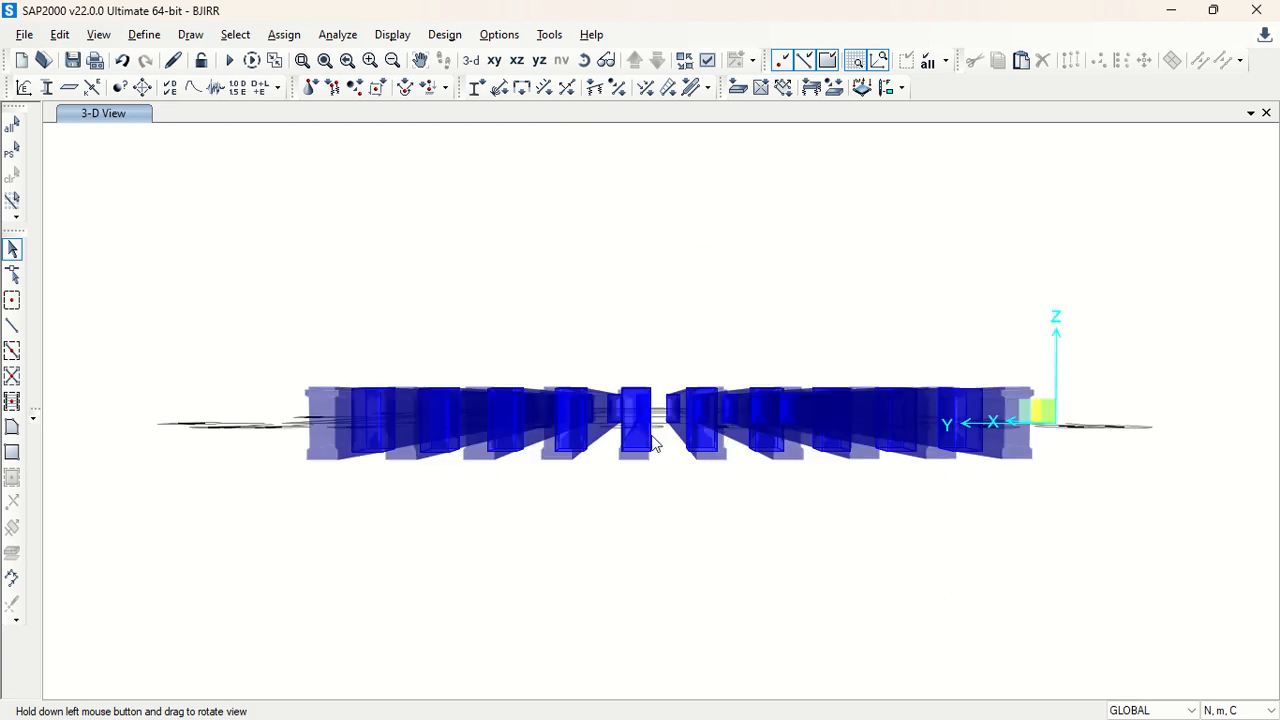
pyautogui.moveTo(644, 414); pyautogui.dragTo(638, 434)
pyautogui.hotkey('alt', 'Tab')
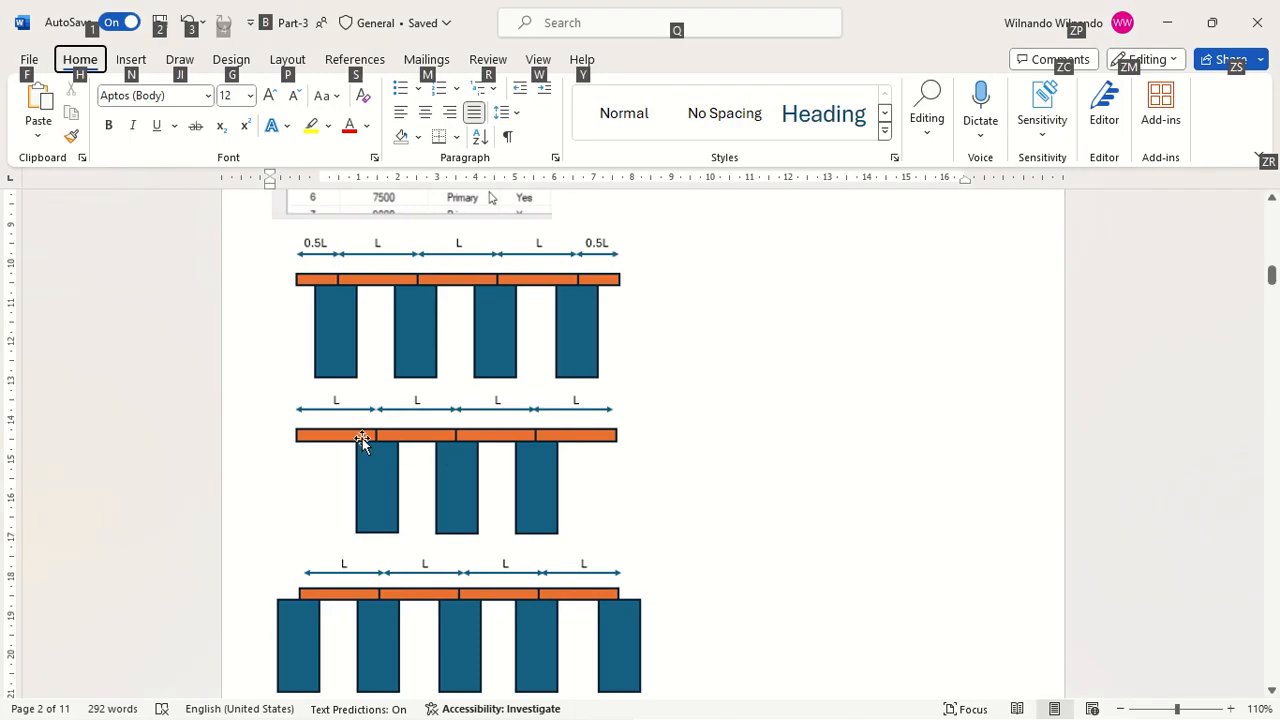
pyautogui.press('Escape')
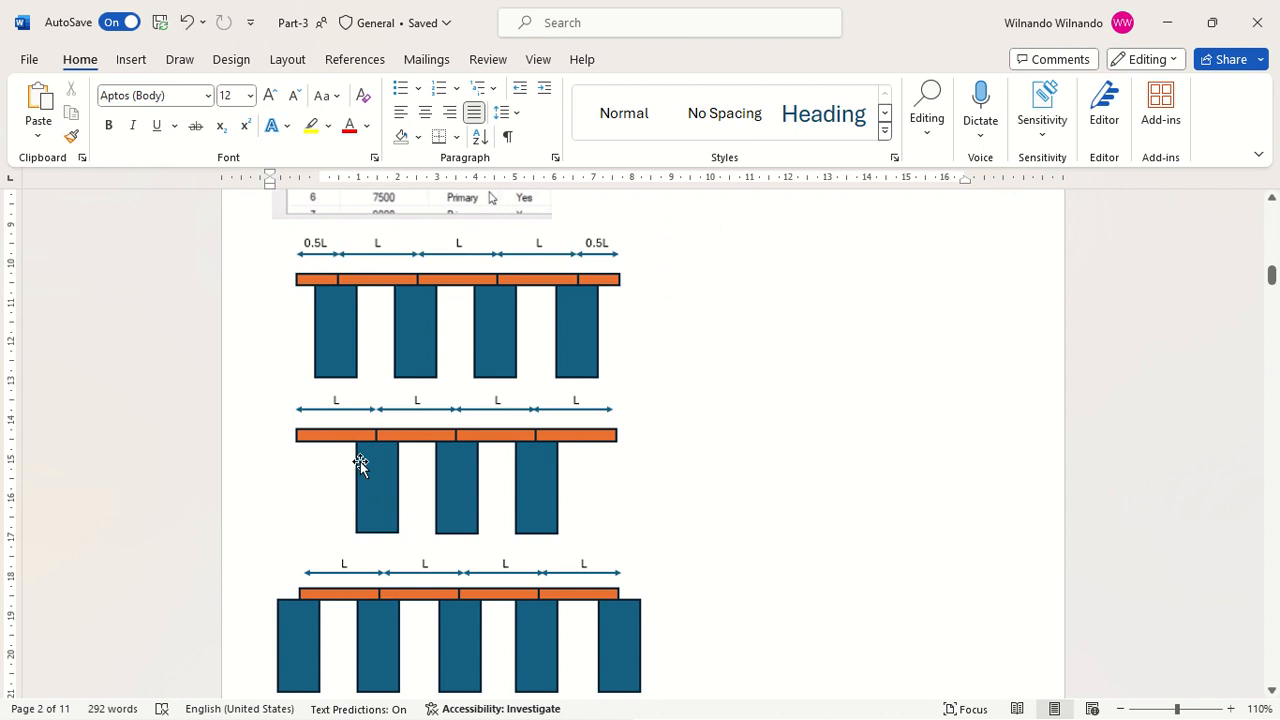
# Switch back to SAP2000 and select all ten girder frames.
pyautogui.hotkey('alt', 'Tab')
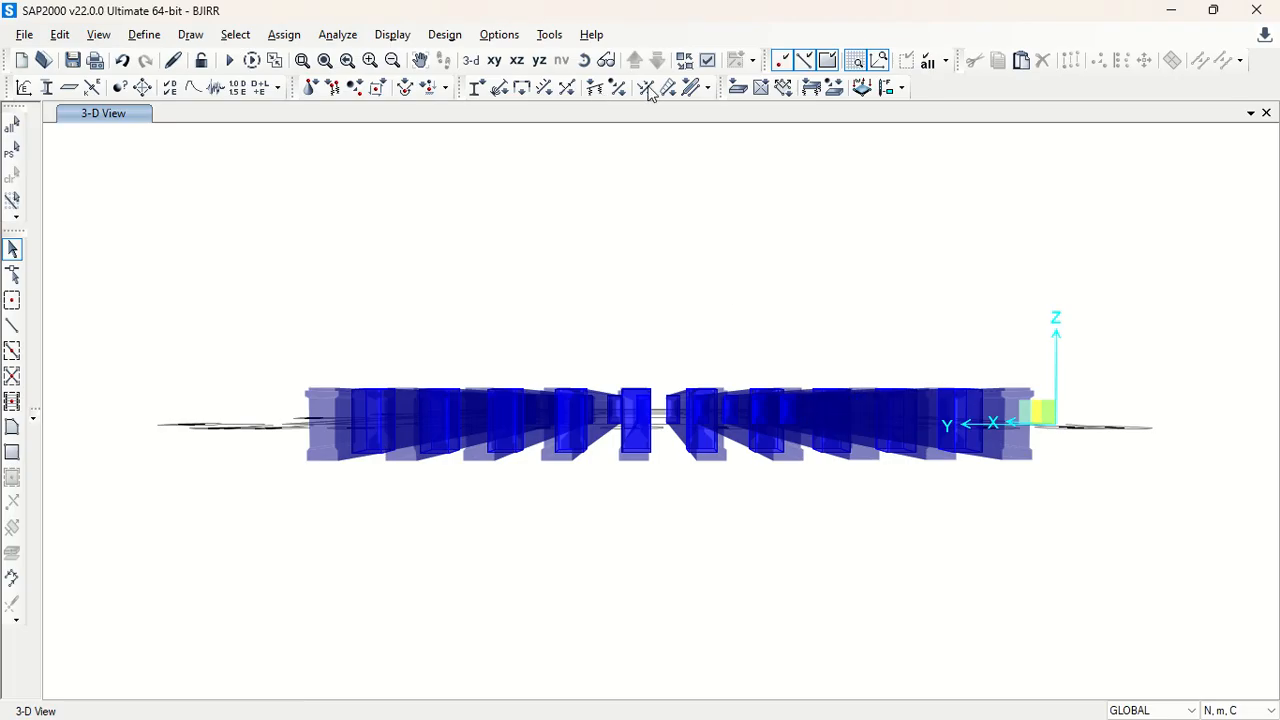
pyautogui.click(583, 61)
pyautogui.moveTo(749, 229); pyautogui.dragTo(752, 277)
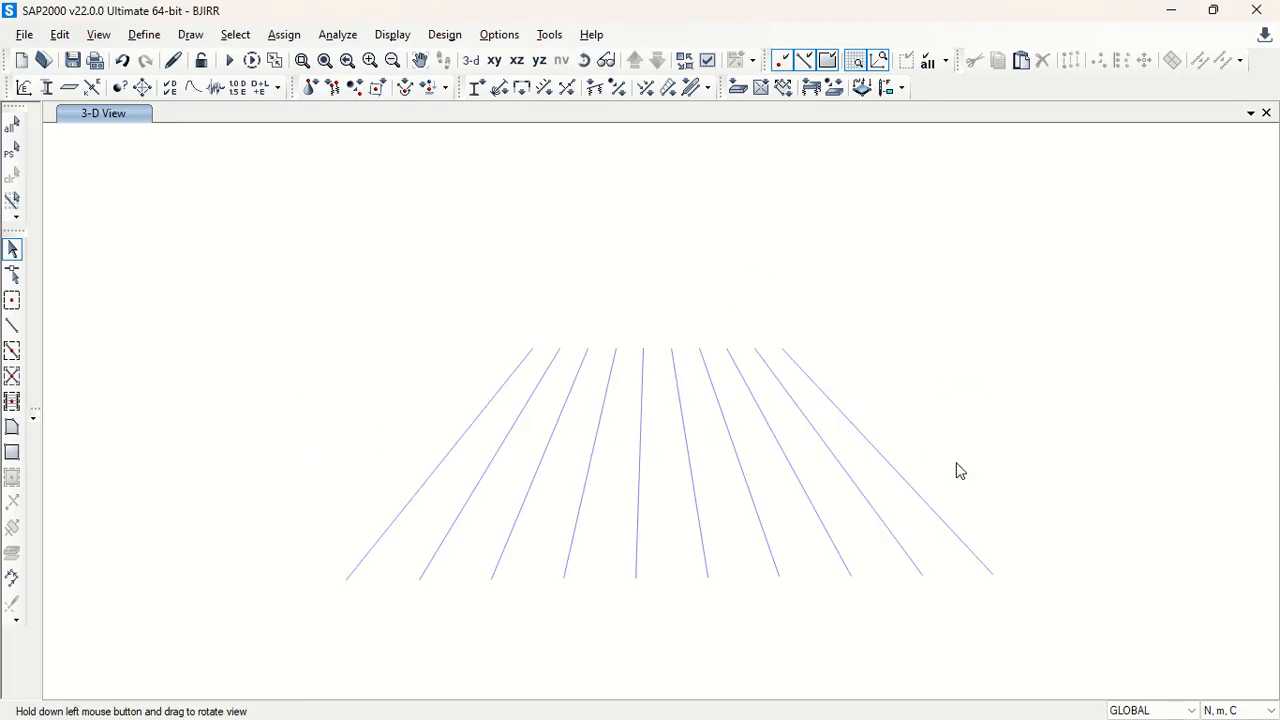
pyautogui.moveTo(952, 472); pyautogui.dragTo(290, 380)
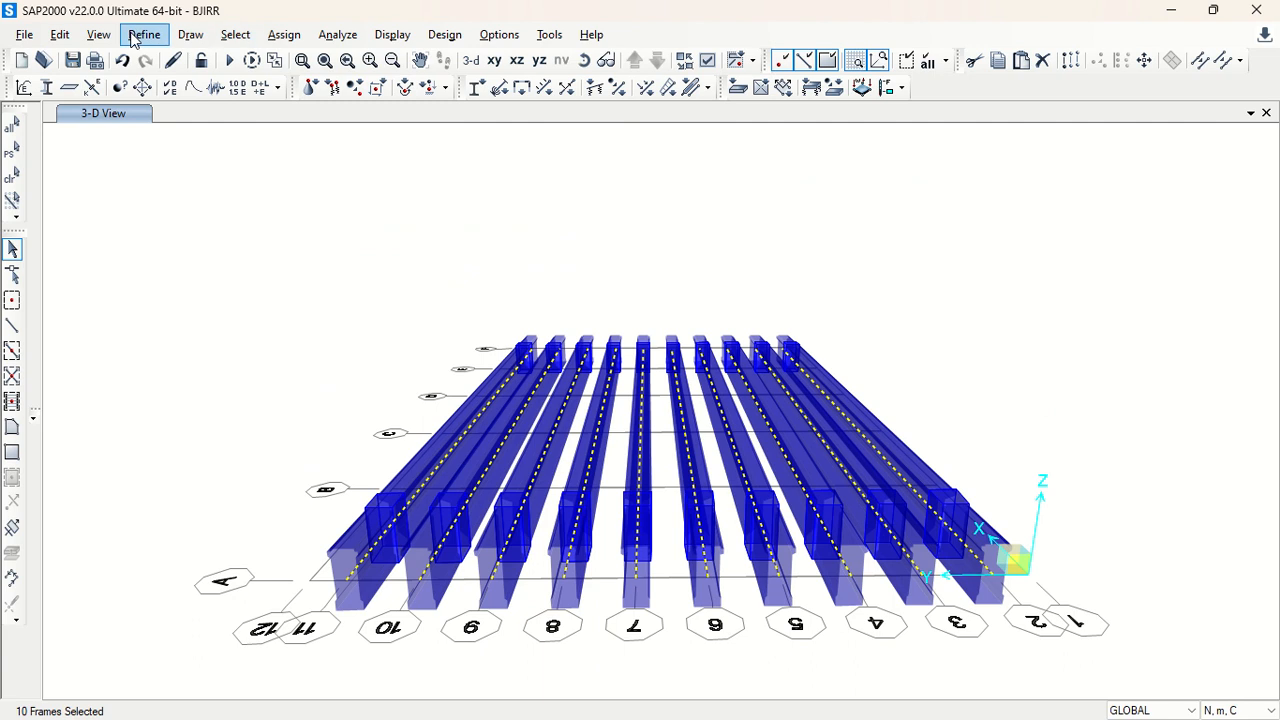
pyautogui.click(187, 37)
pyautogui.moveTo(144, 34)
pyautogui.moveTo(205, 90)
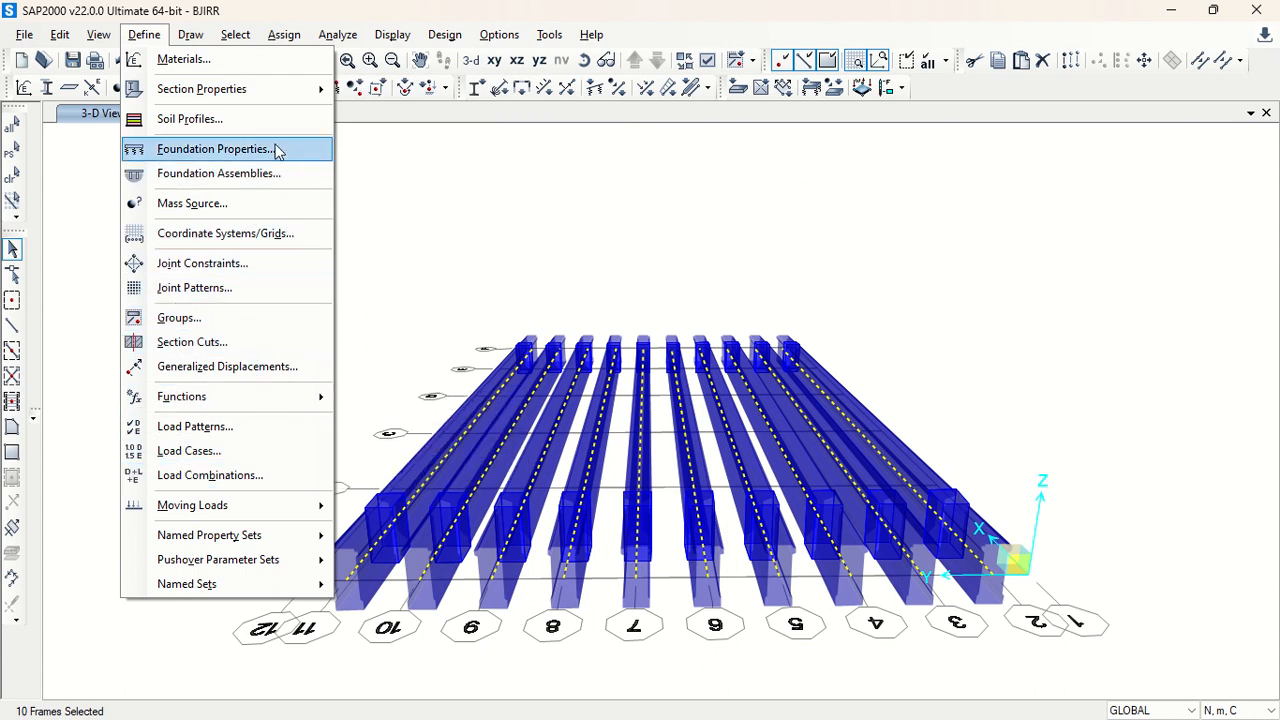
pyautogui.moveTo(223, 37)
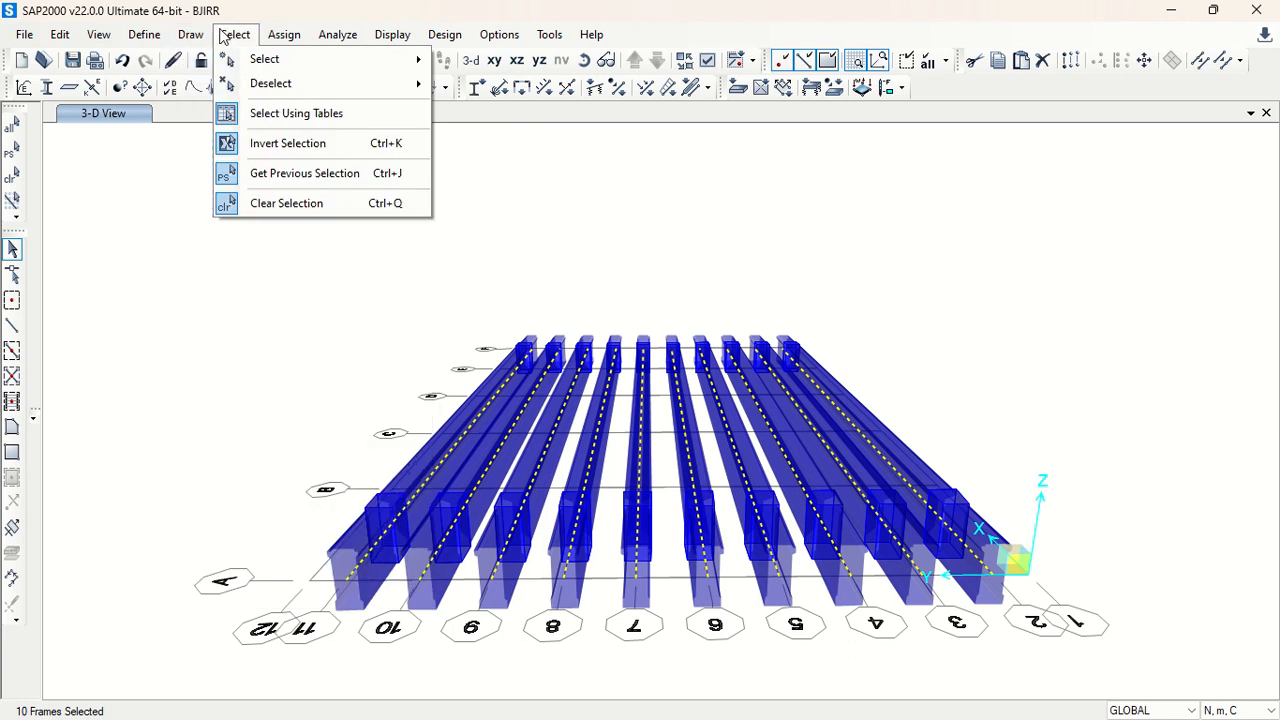
# Assign the frame insertion point 8 (Top Center) to the ten selected girder frames.
pyautogui.moveTo(279, 38)
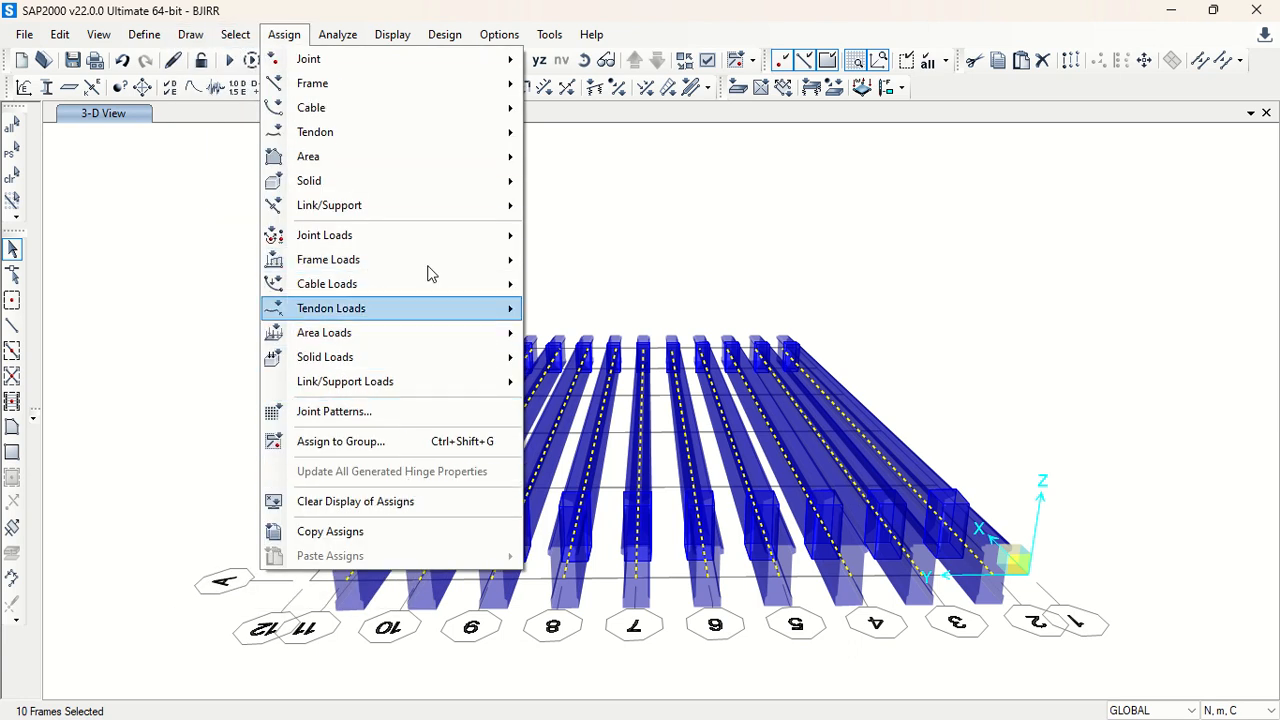
pyautogui.moveTo(451, 96)
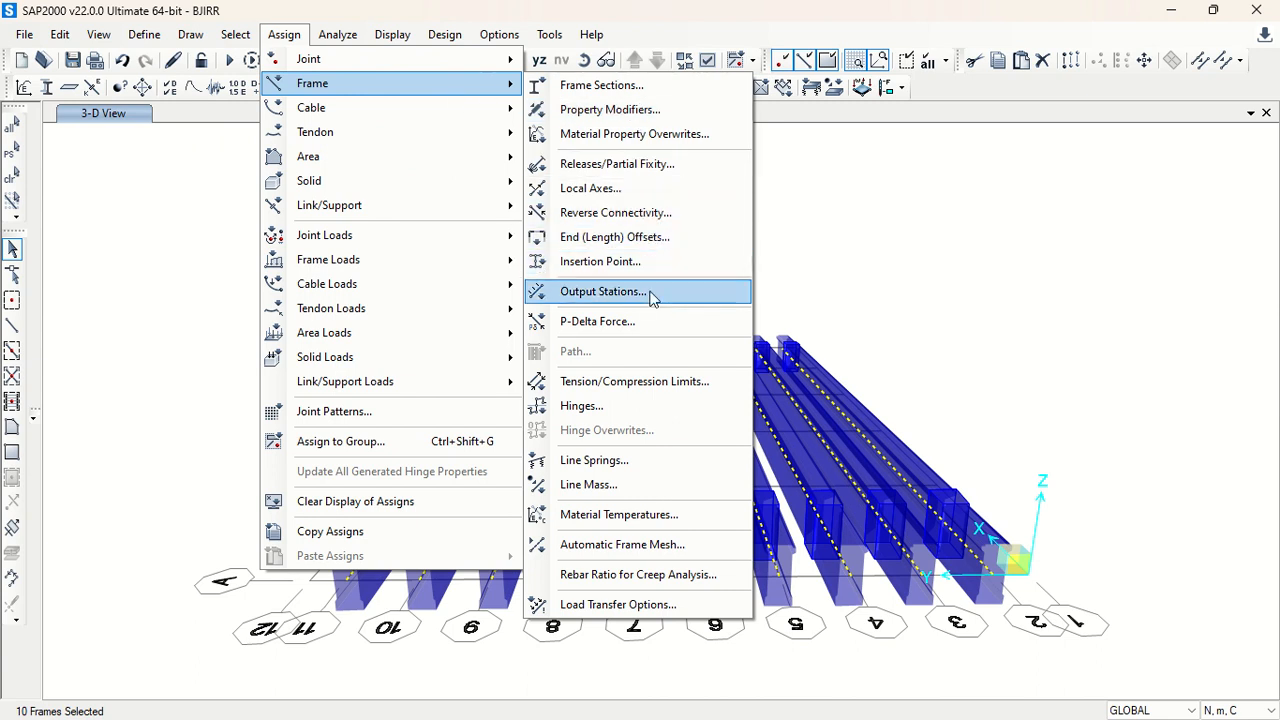
pyautogui.click(672, 263)
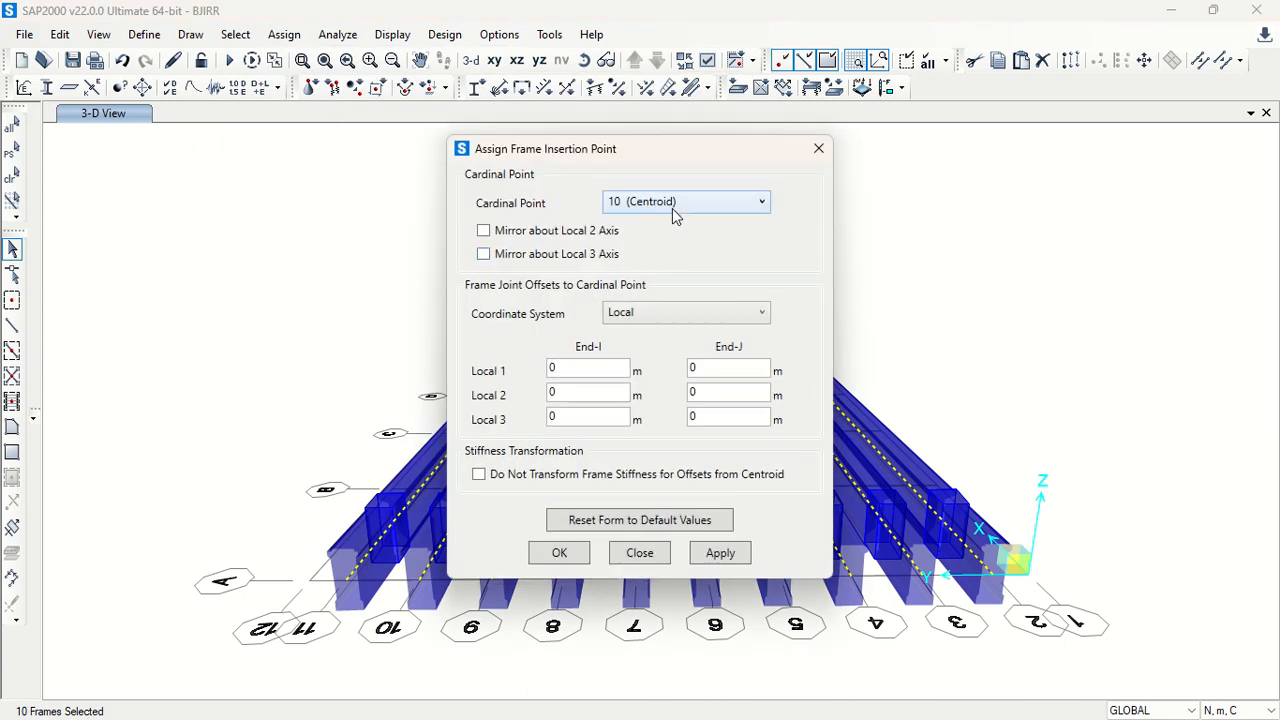
pyautogui.click(689, 209)
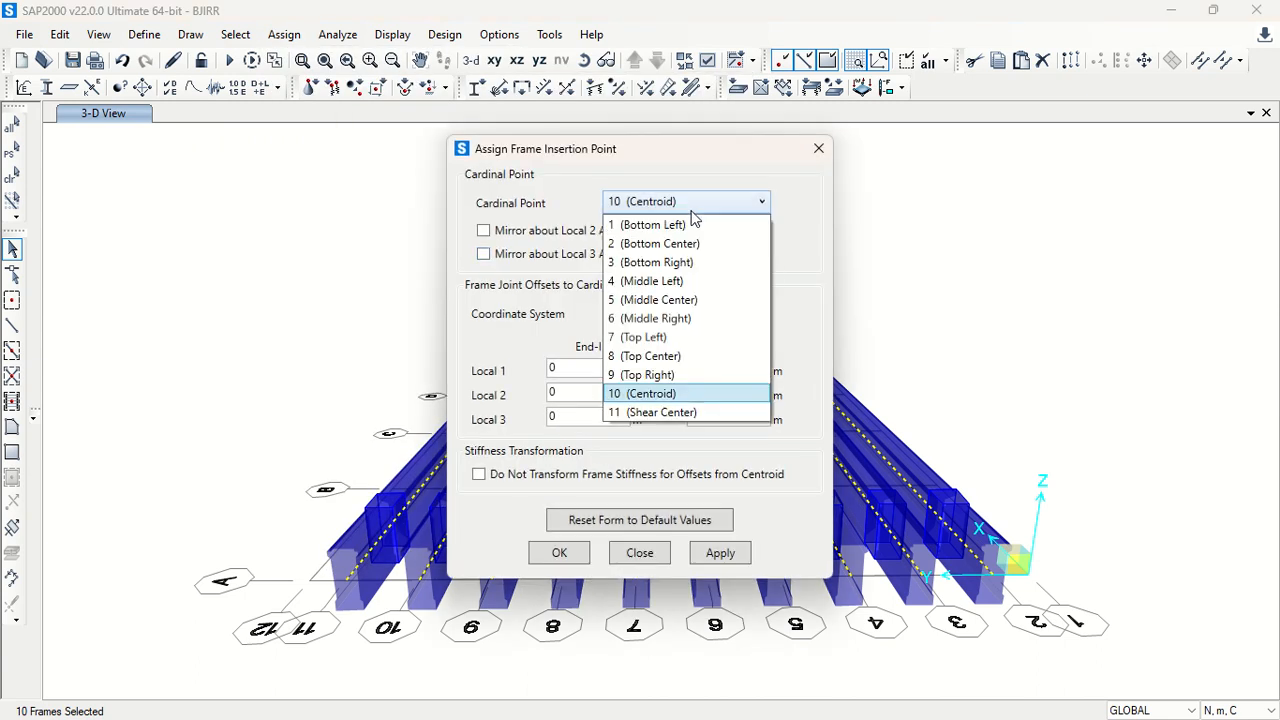
pyautogui.click(700, 366)
pyautogui.moveTo(731, 149); pyautogui.dragTo(822, 143)
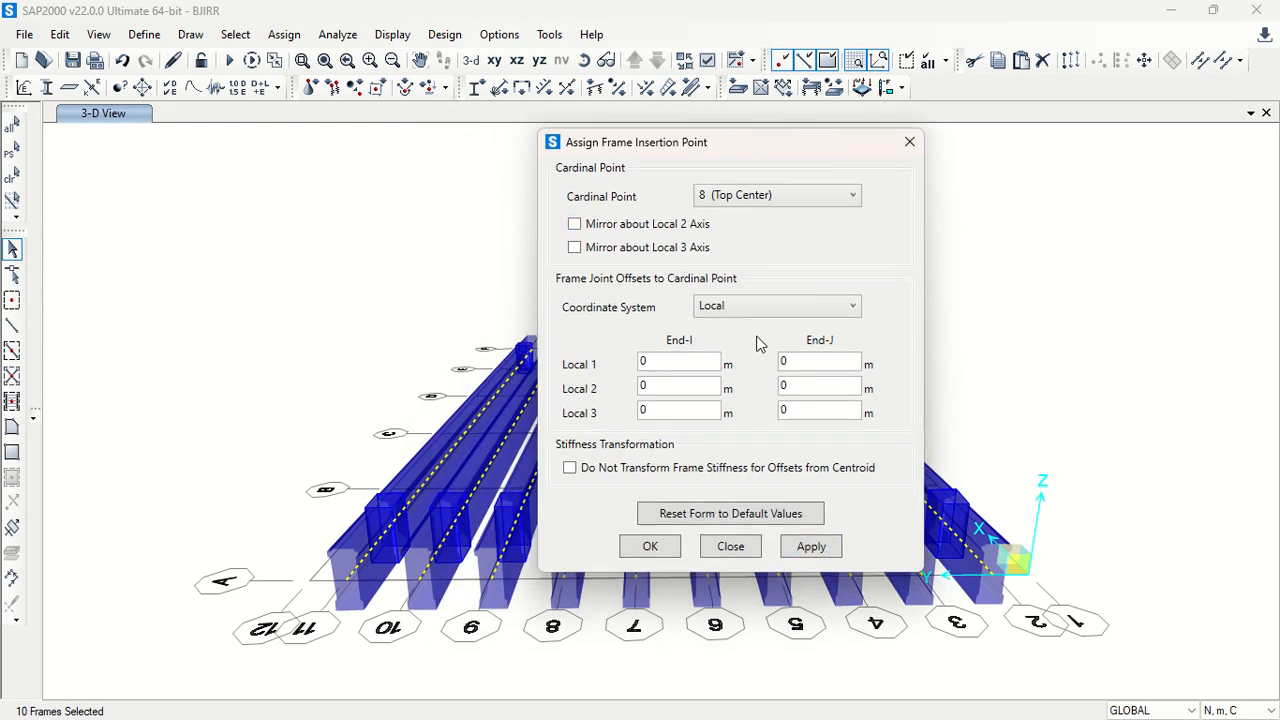
pyautogui.click(811, 547)
pyautogui.click(733, 546)
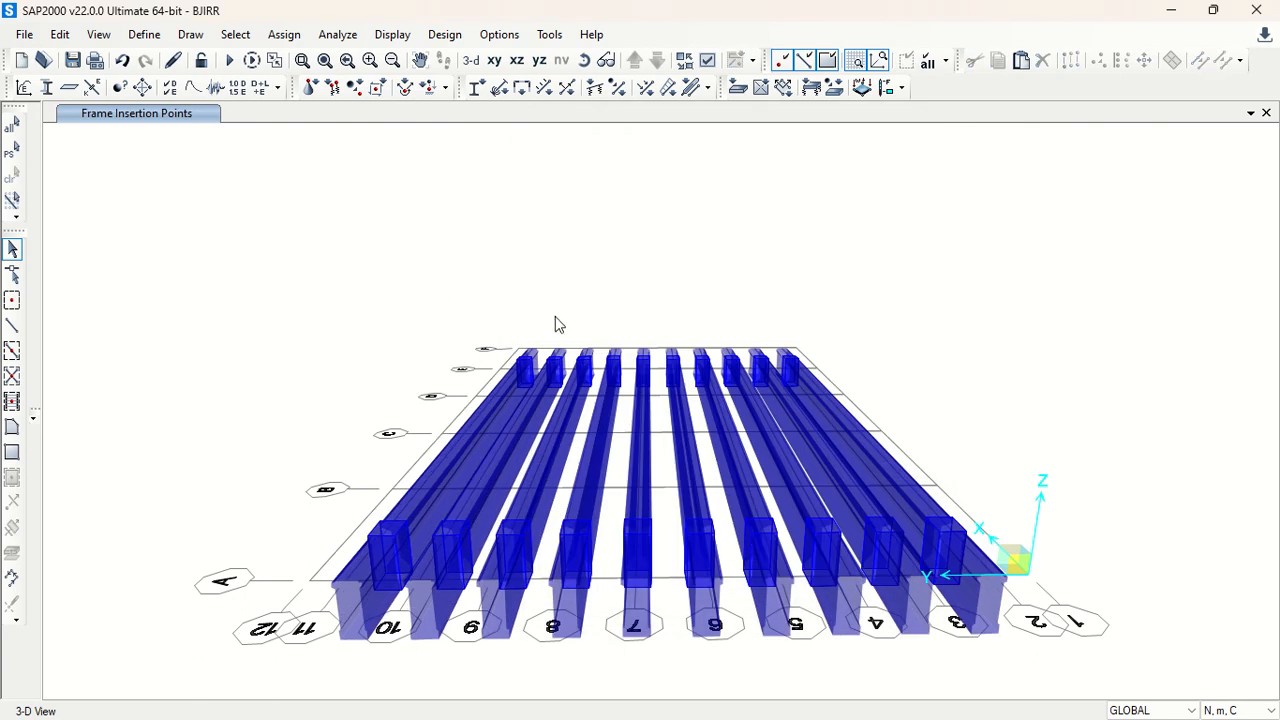
# Inspect the girders edge-on from their end and in perspective to check their position relative to the grid plane.
pyautogui.click(606, 60)
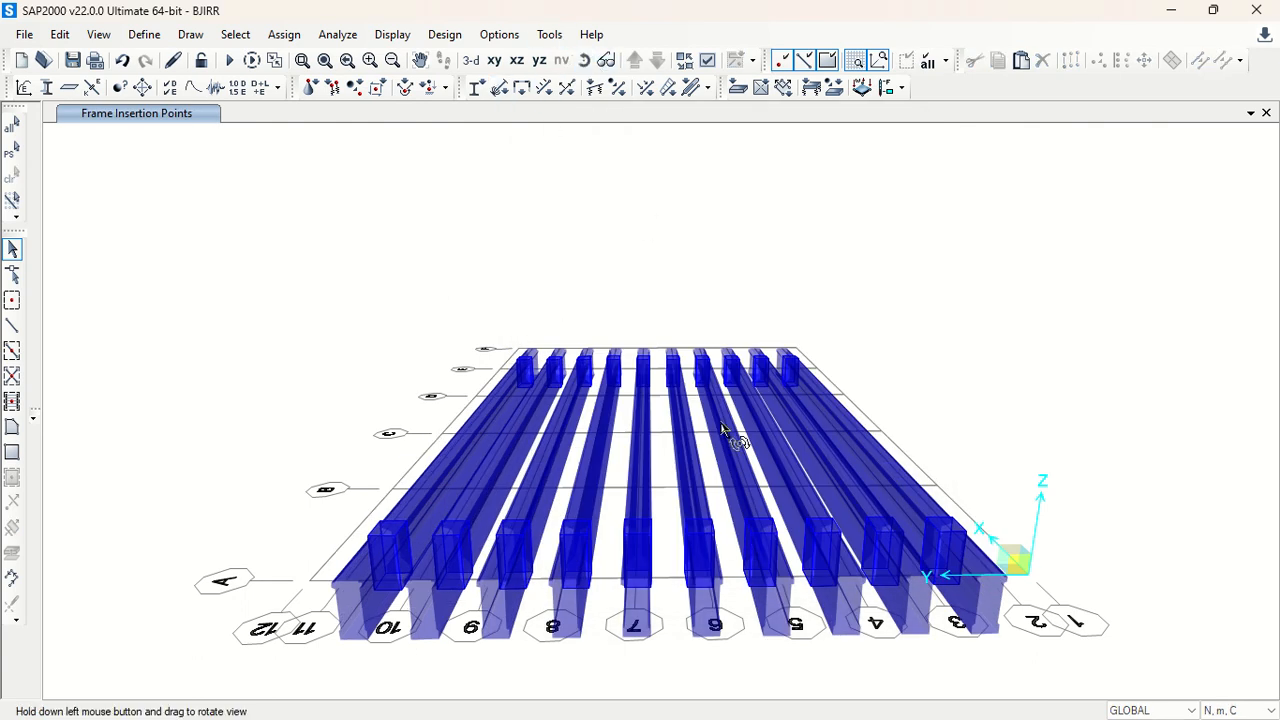
pyautogui.moveTo(740, 465); pyautogui.dragTo(666, 455)
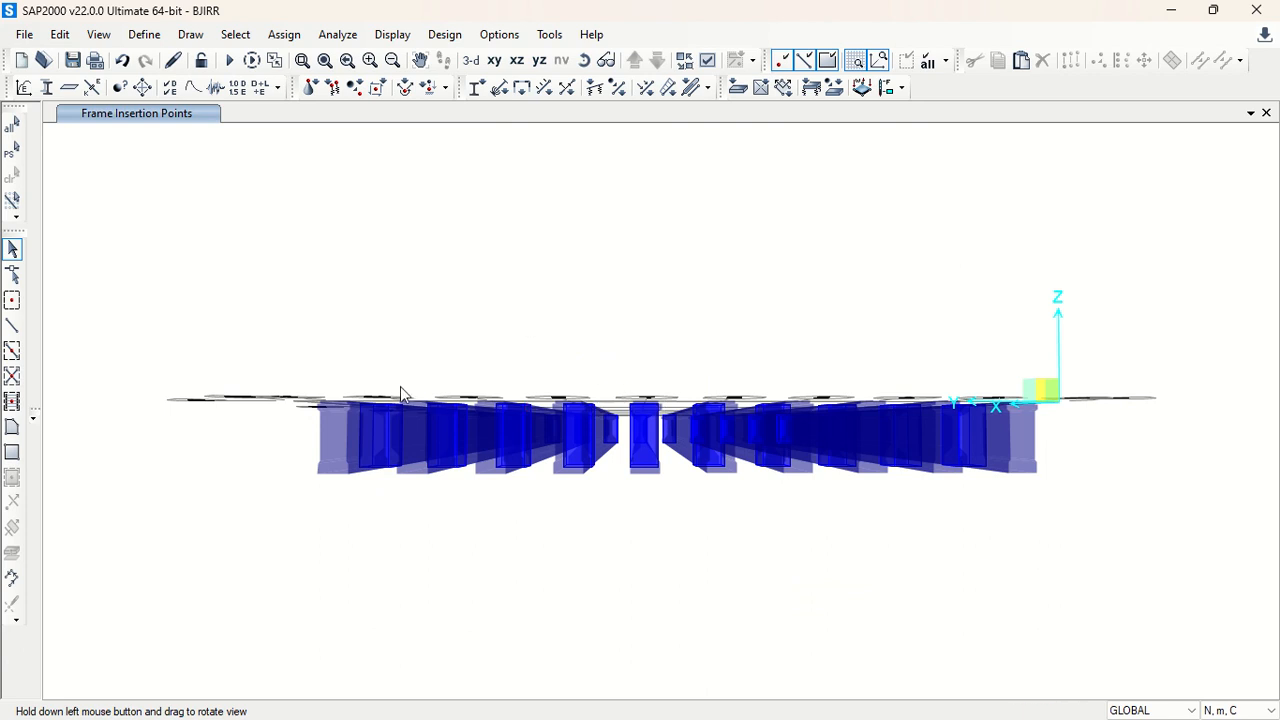
pyautogui.moveTo(571, 400); pyautogui.dragTo(658, 418)
pyautogui.moveTo(741, 393); pyautogui.dragTo(703, 391)
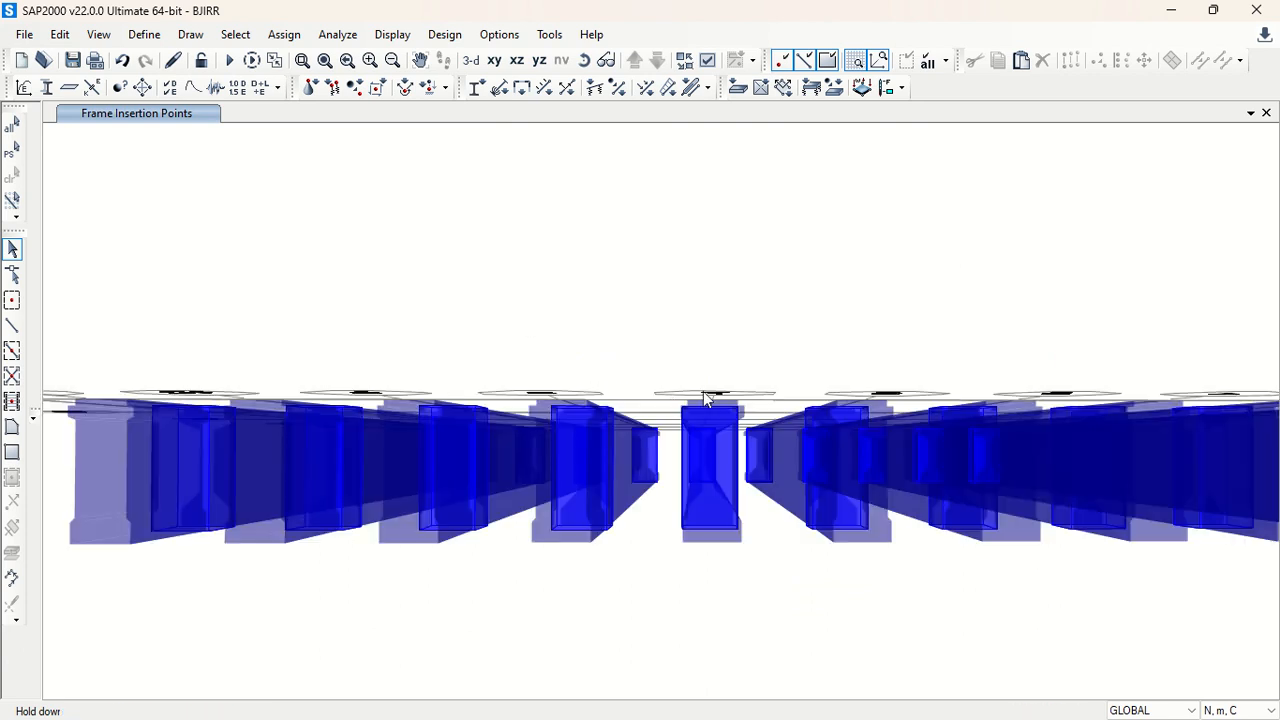
pyautogui.scroll(-3, 669, 426)
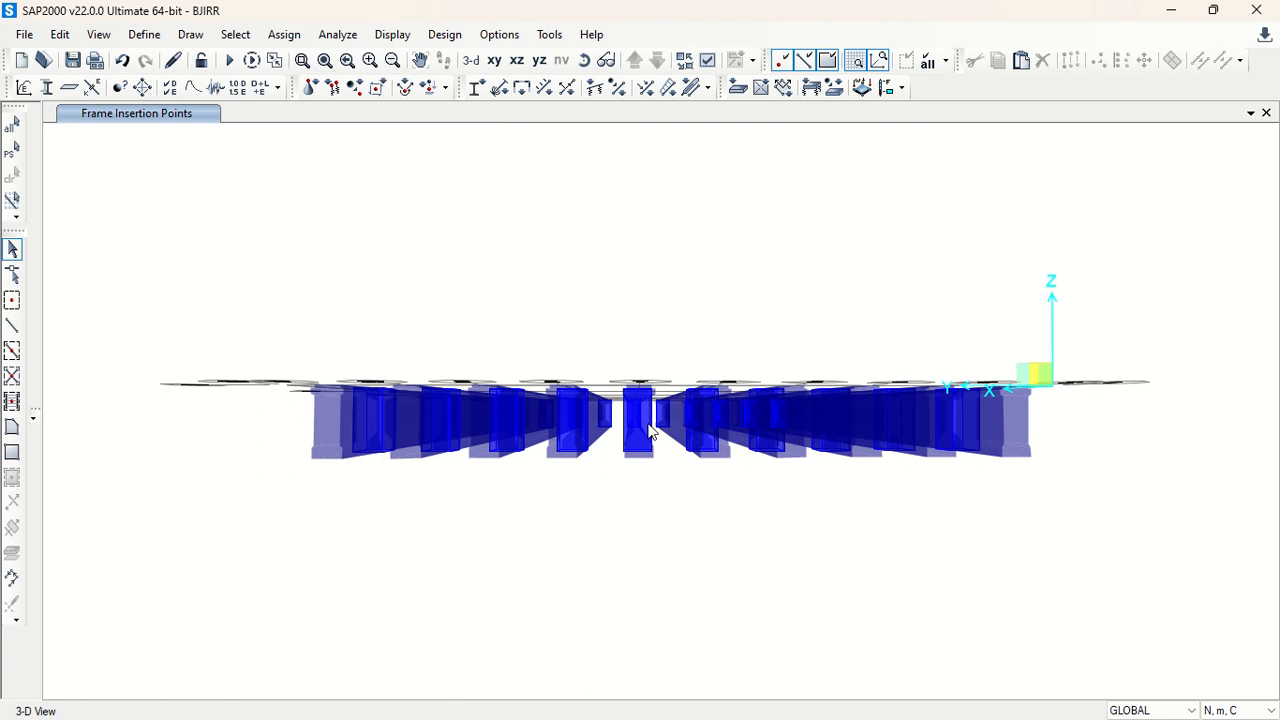
pyautogui.click(585, 60)
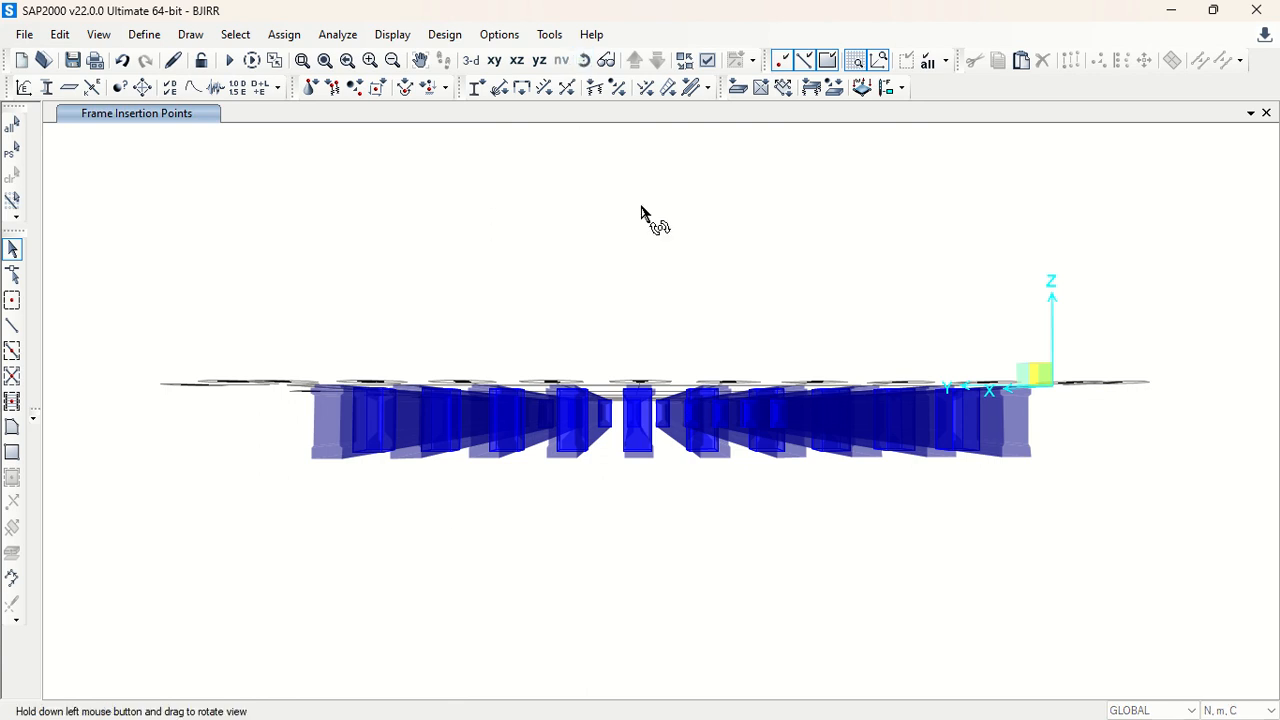
pyautogui.moveTo(700, 309); pyautogui.dragTo(696, 347)
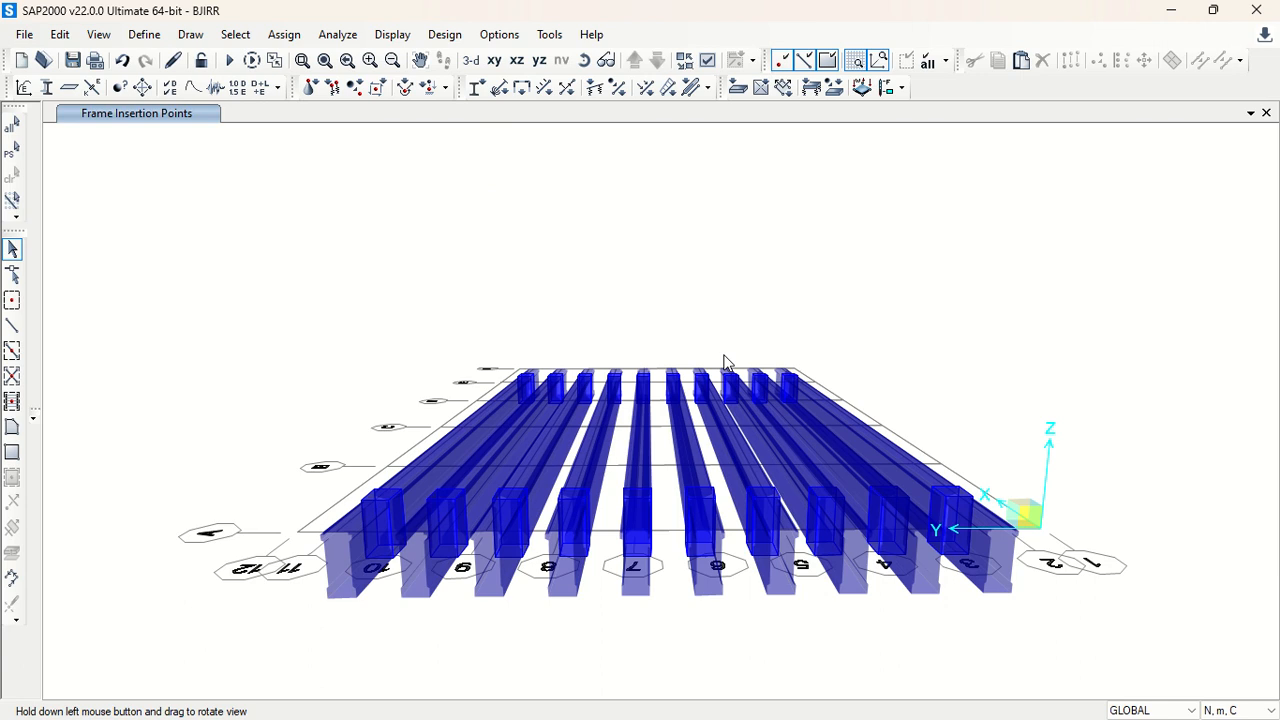
# Look up the rigid link property settings in the Part-3 Word document and return to SAP2000.
pyautogui.hotkey('alt', 'Tab')
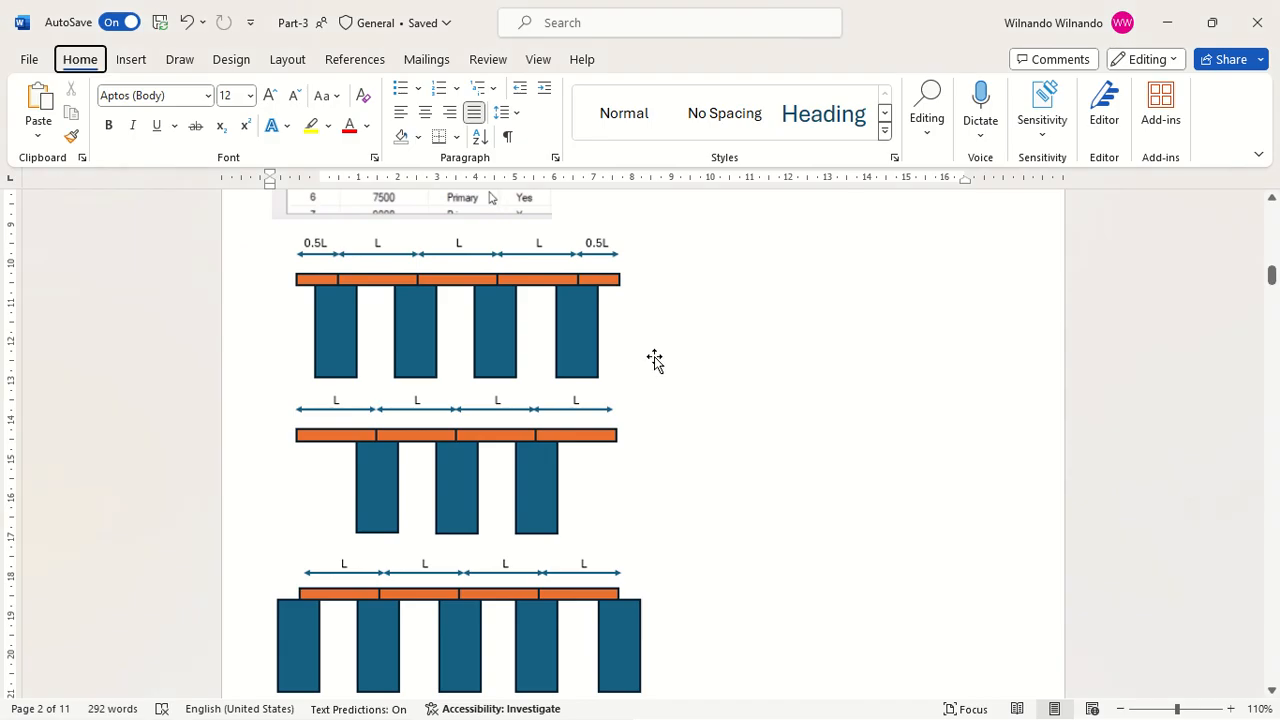
pyautogui.scroll(-15, 640, 355)
pyautogui.scroll(-8, 611, 353)
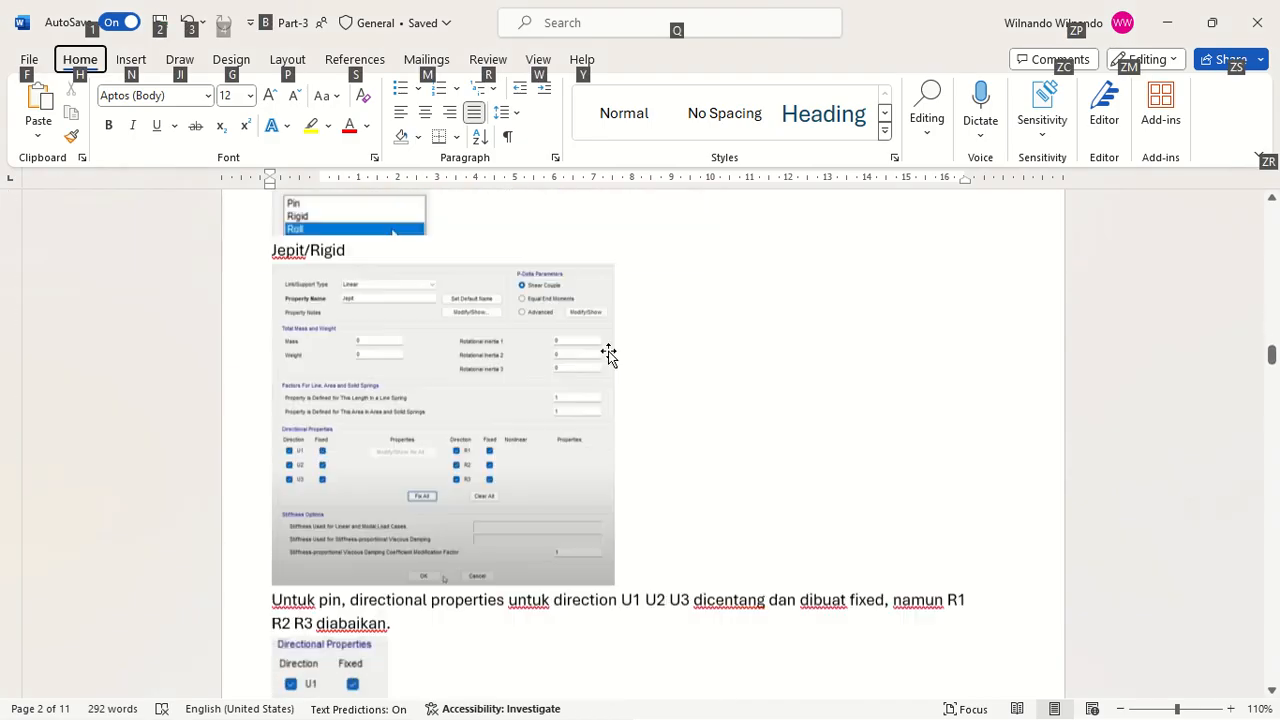
pyautogui.scroll(4, 608, 354)
pyautogui.hotkey('alt', 'Tab')
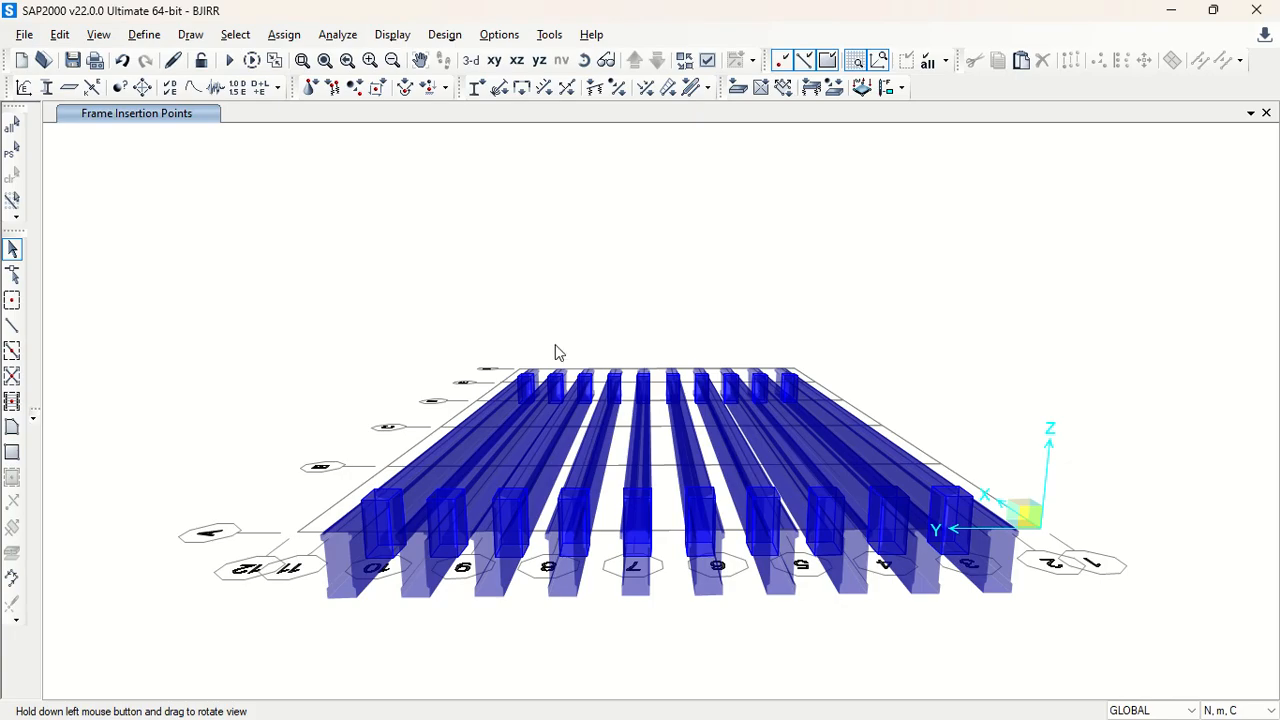
# Define a linear link/support property named Rigid with all six directions U1 to U3 and R1 to R3 active and fixed.
pyautogui.click(144, 34)
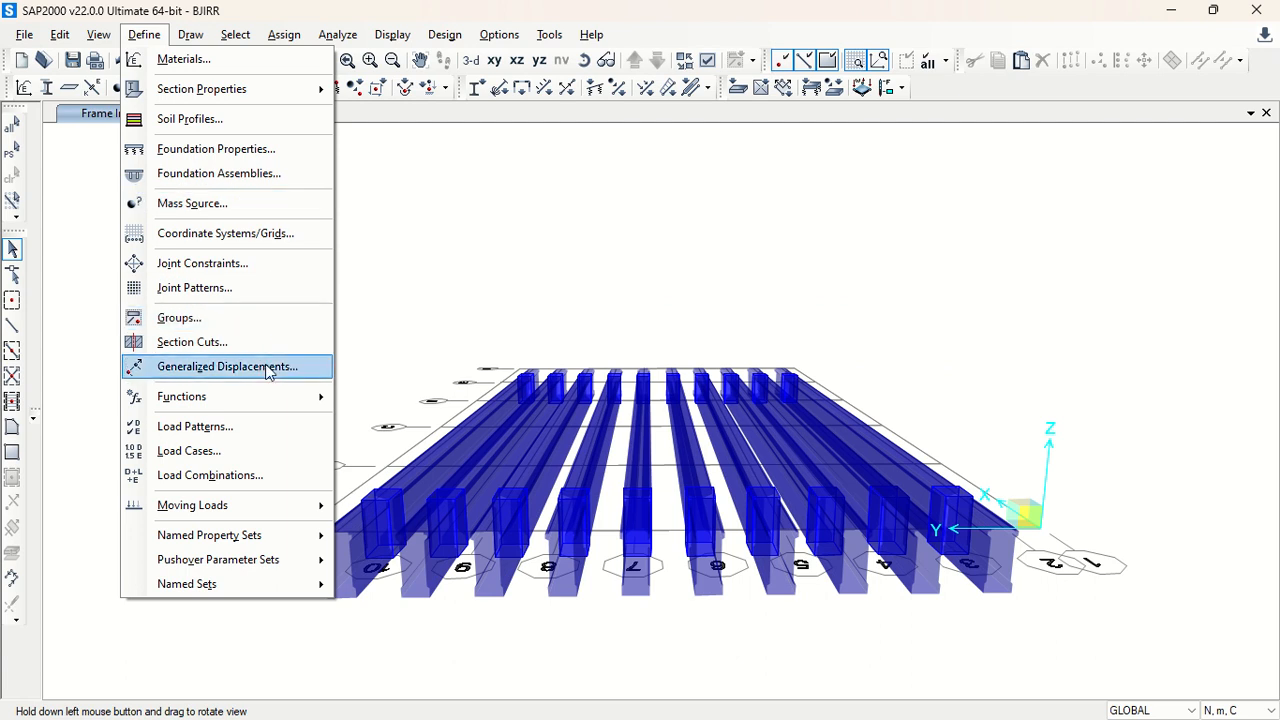
pyautogui.moveTo(268, 410)
pyautogui.moveTo(283, 97)
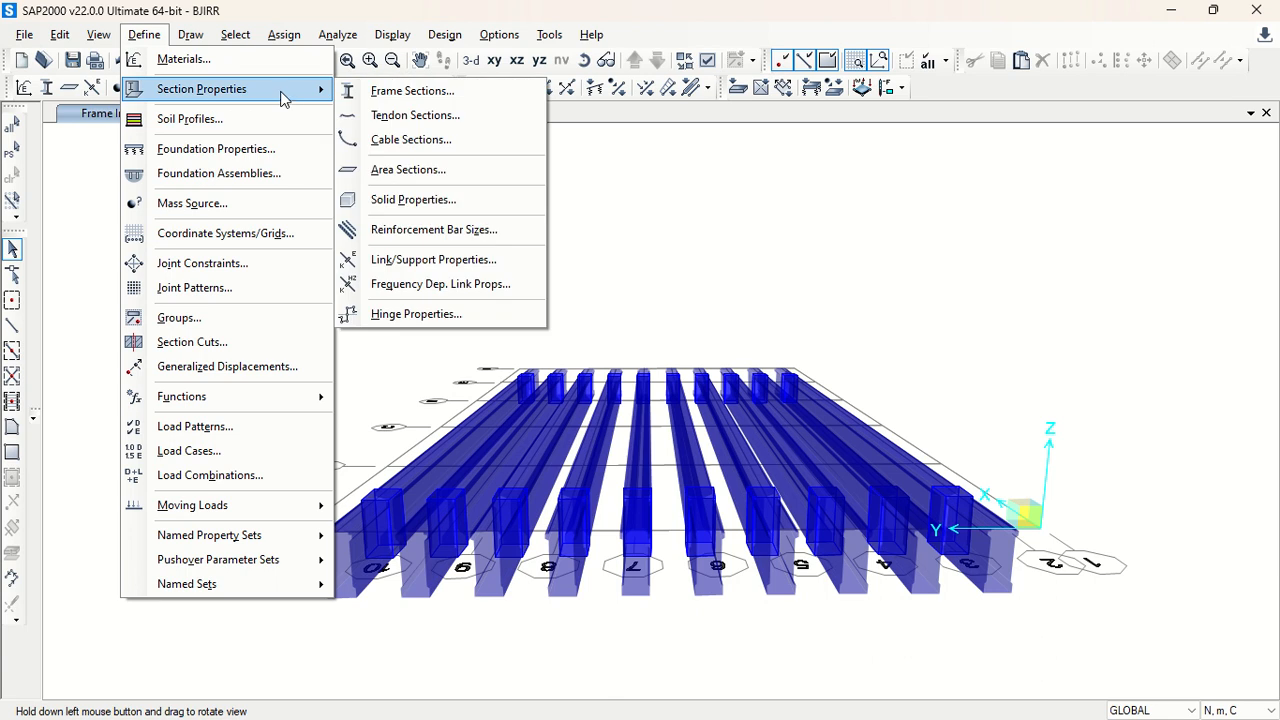
pyautogui.click(453, 262)
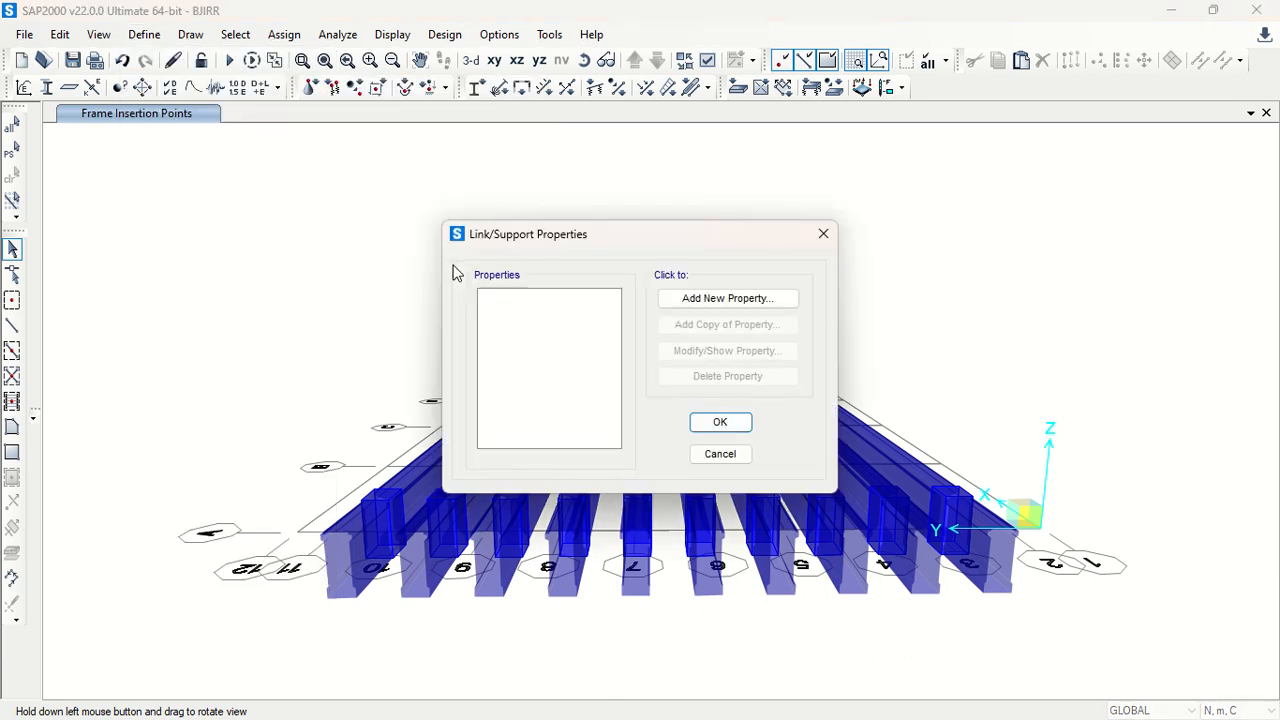
pyautogui.click(674, 303)
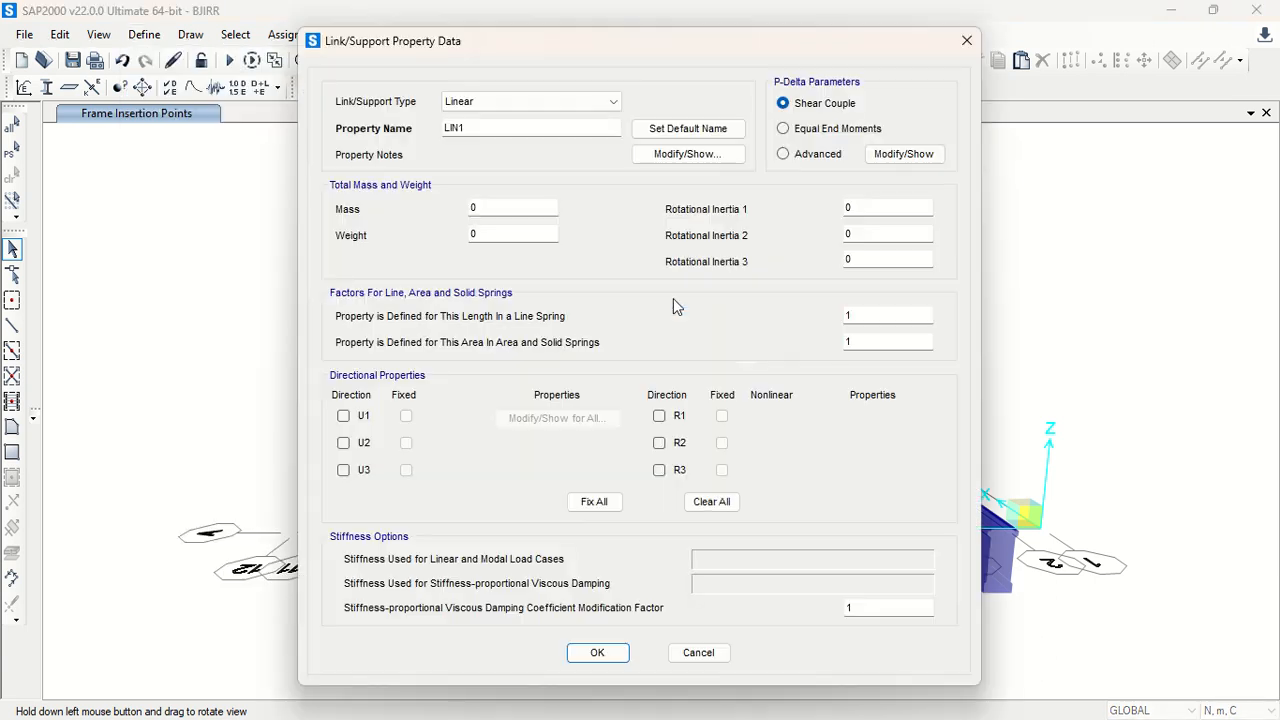
pyautogui.doubleClick(481, 127)
pyautogui.write('Rigid')
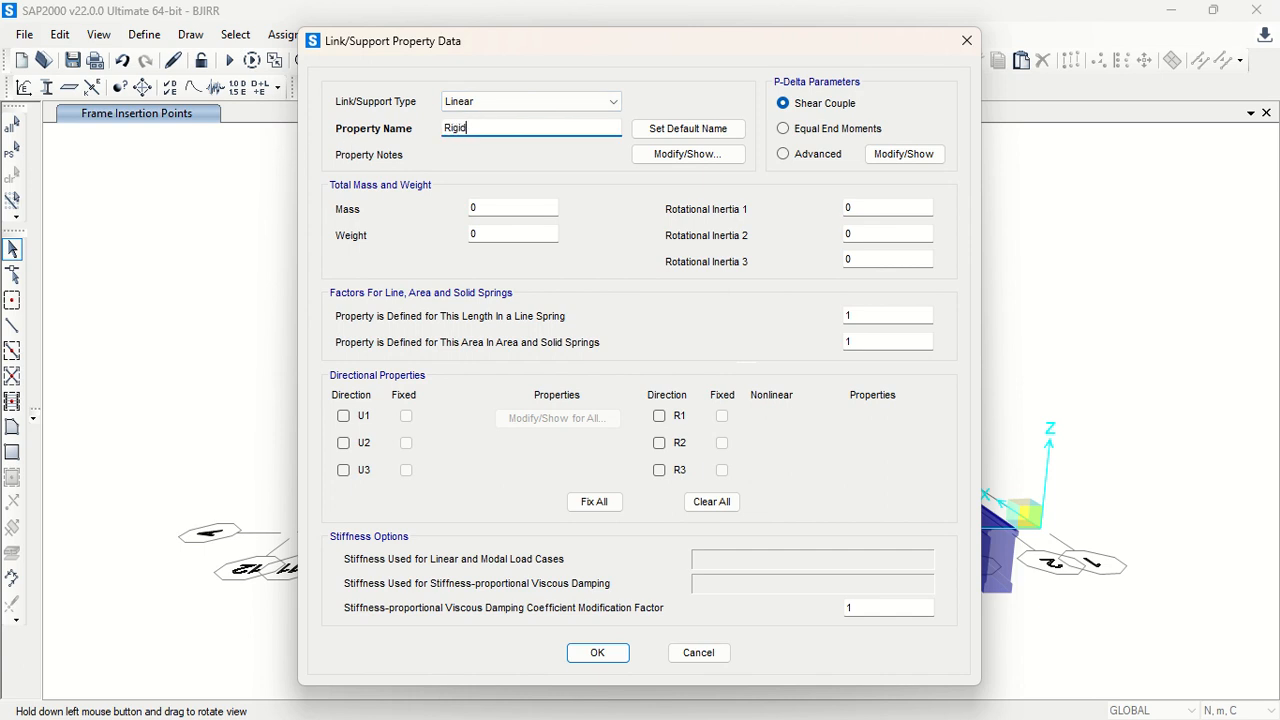
pyautogui.click(343, 415)
pyautogui.click(343, 442)
pyautogui.click(343, 469)
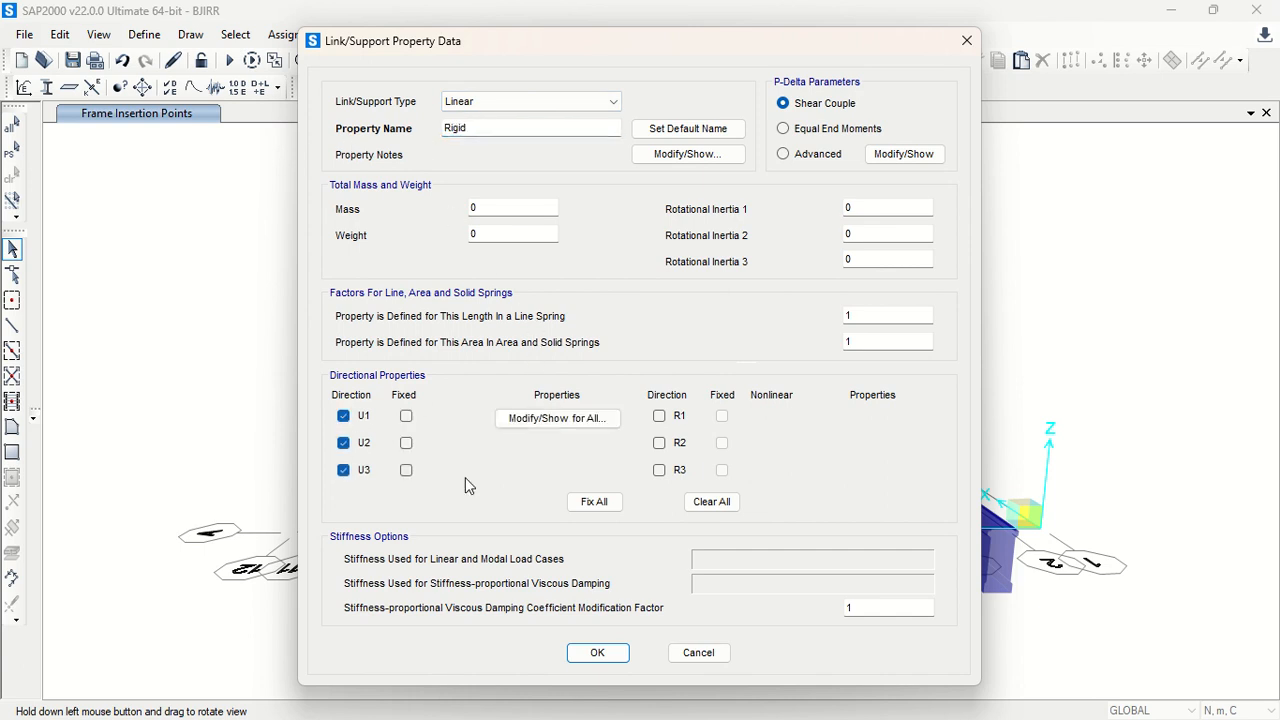
pyautogui.click(606, 504)
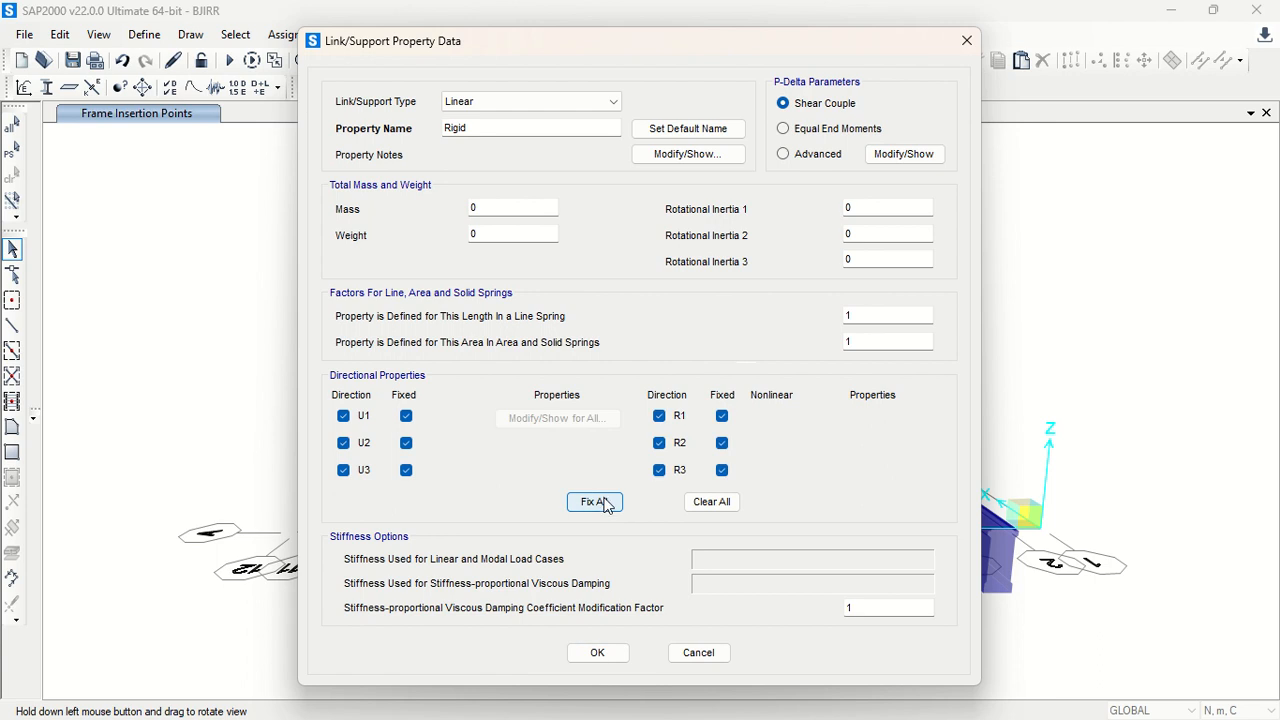
pyautogui.click(595, 651)
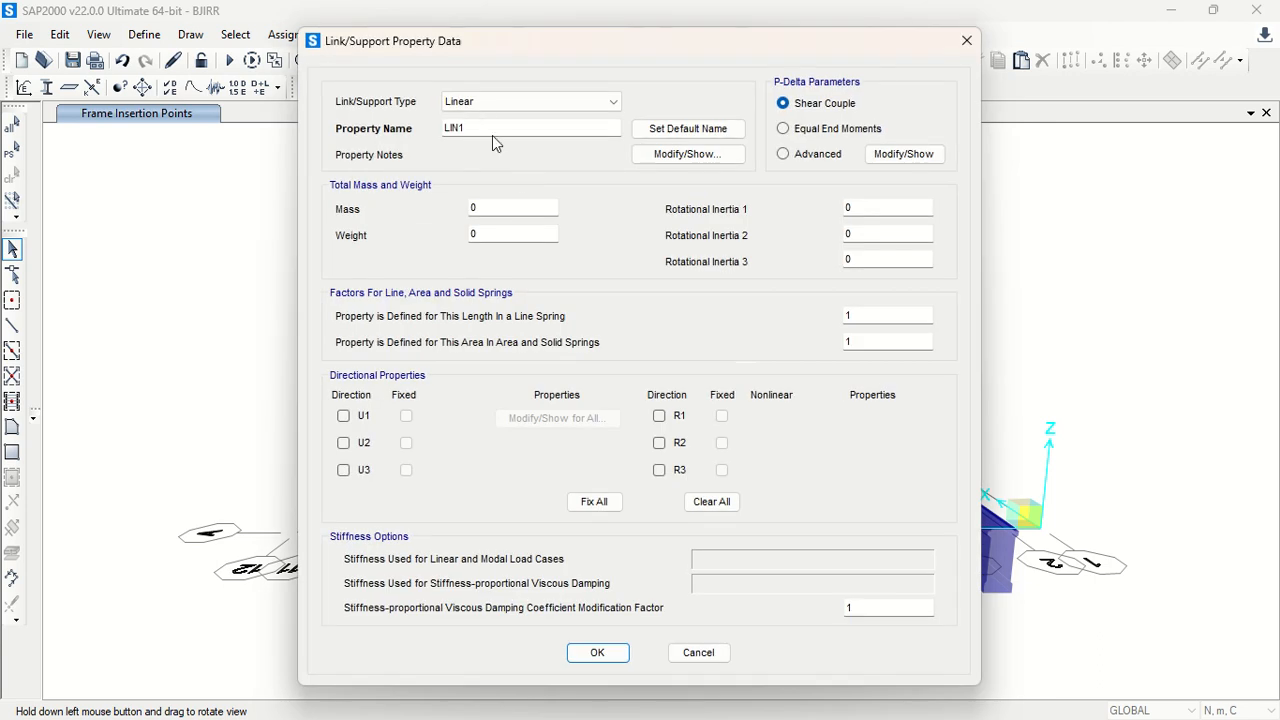
# Check the directional properties for pin and roll links in the Part-3 Word document and return to the new link property in SAP2000.
pyautogui.moveTo(483, 128); pyautogui.dragTo(384, 134)
pyautogui.hotkey('alt', 'Tab')
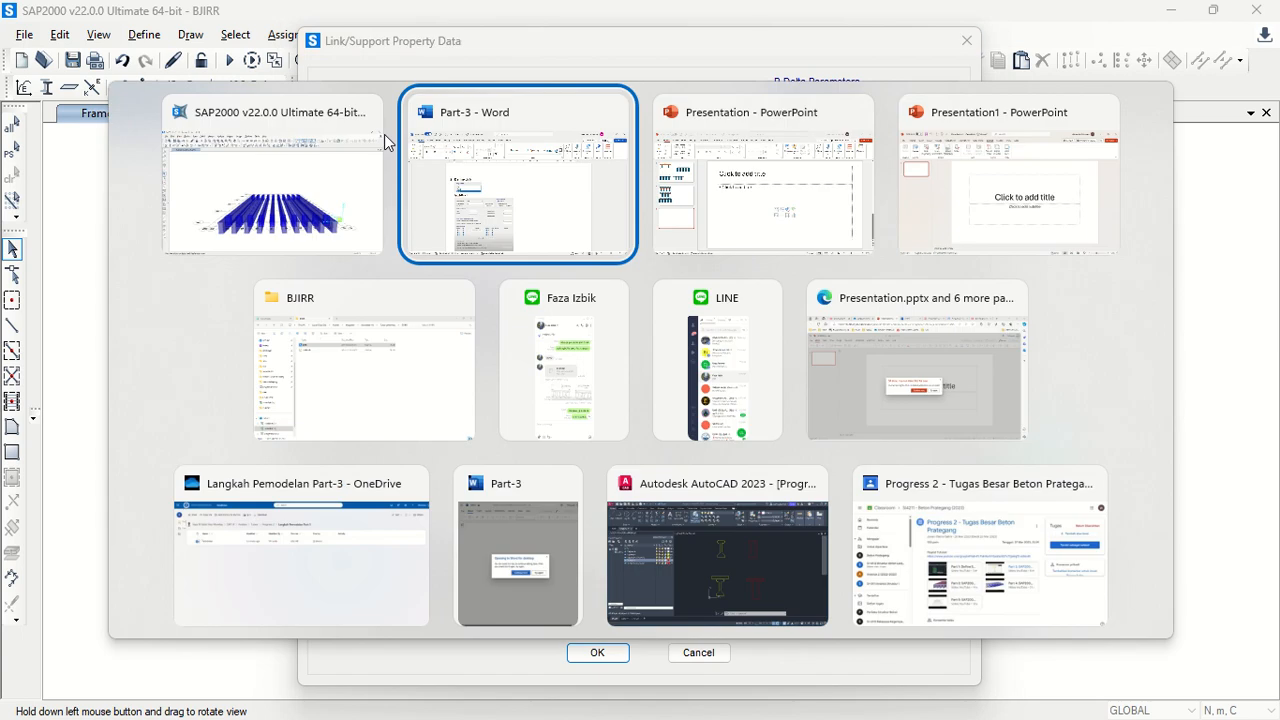
pyautogui.click(500, 150)
pyautogui.scroll(-5, 437, 300)
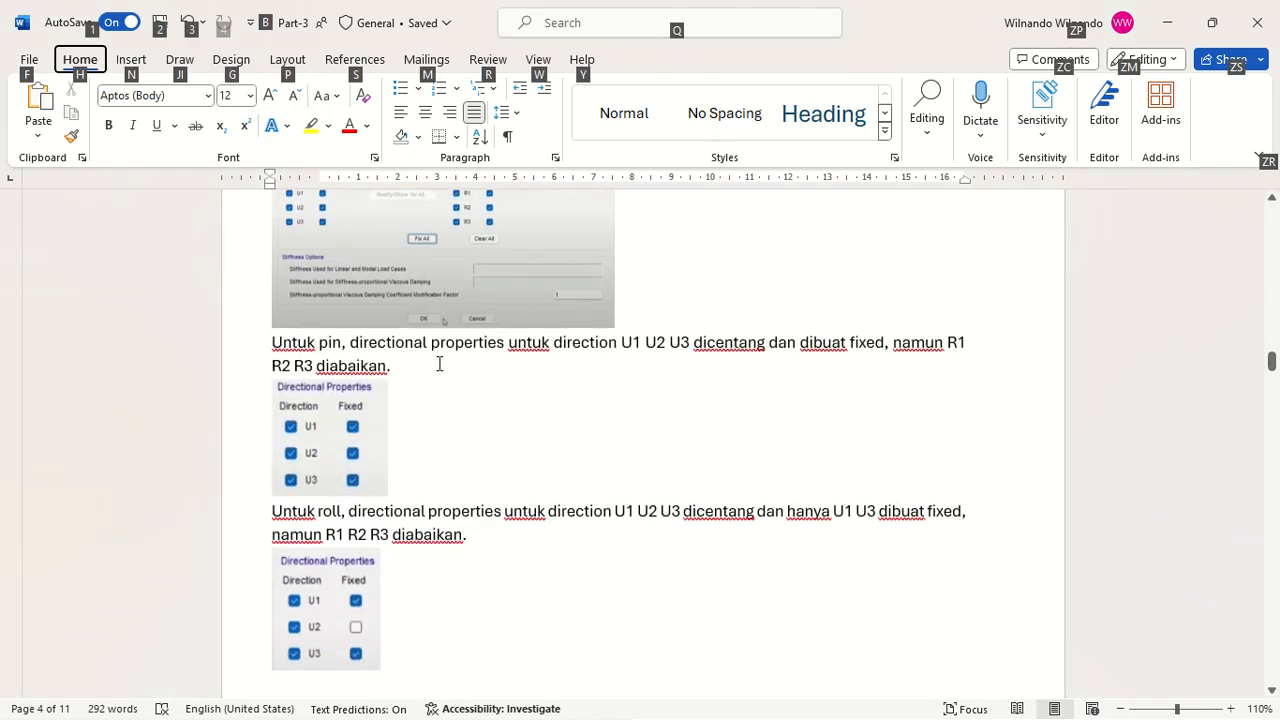
pyautogui.hotkey('alt', 'Tab')
# Define the linear link/support property as Pin with U1, U2 and U3 active and fixed.
pyautogui.write('P')
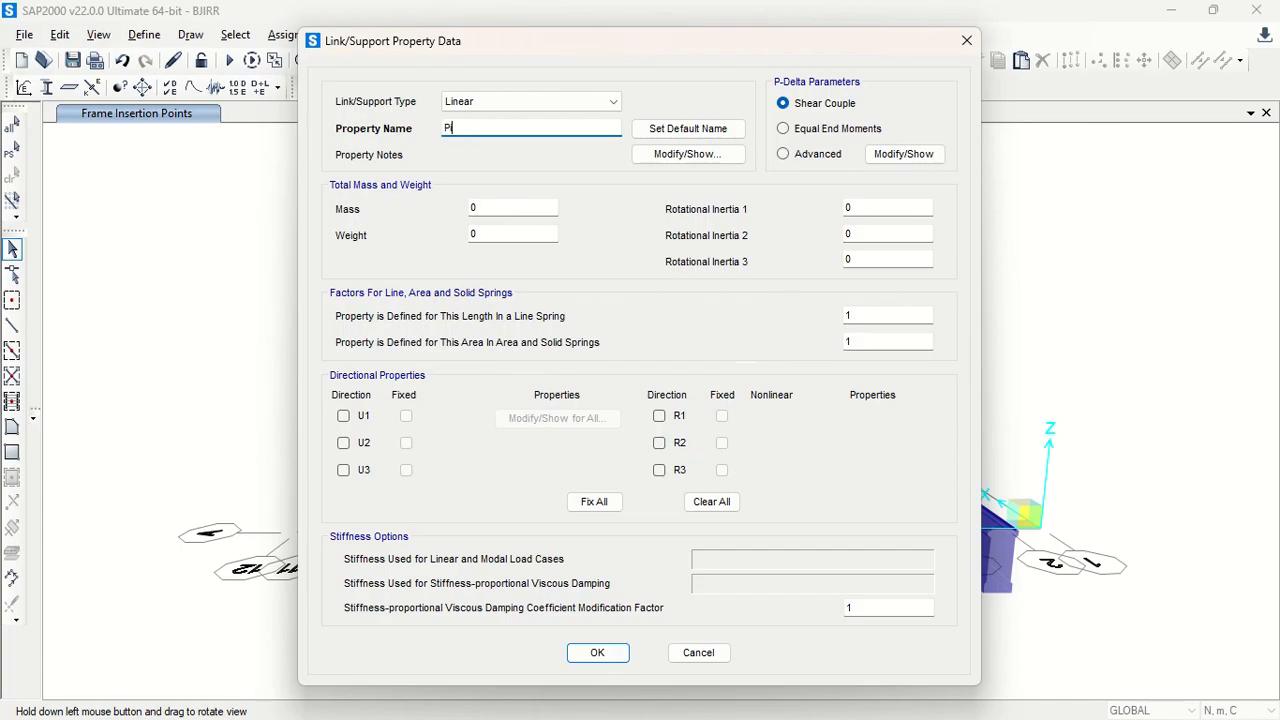
pyautogui.click(343, 415)
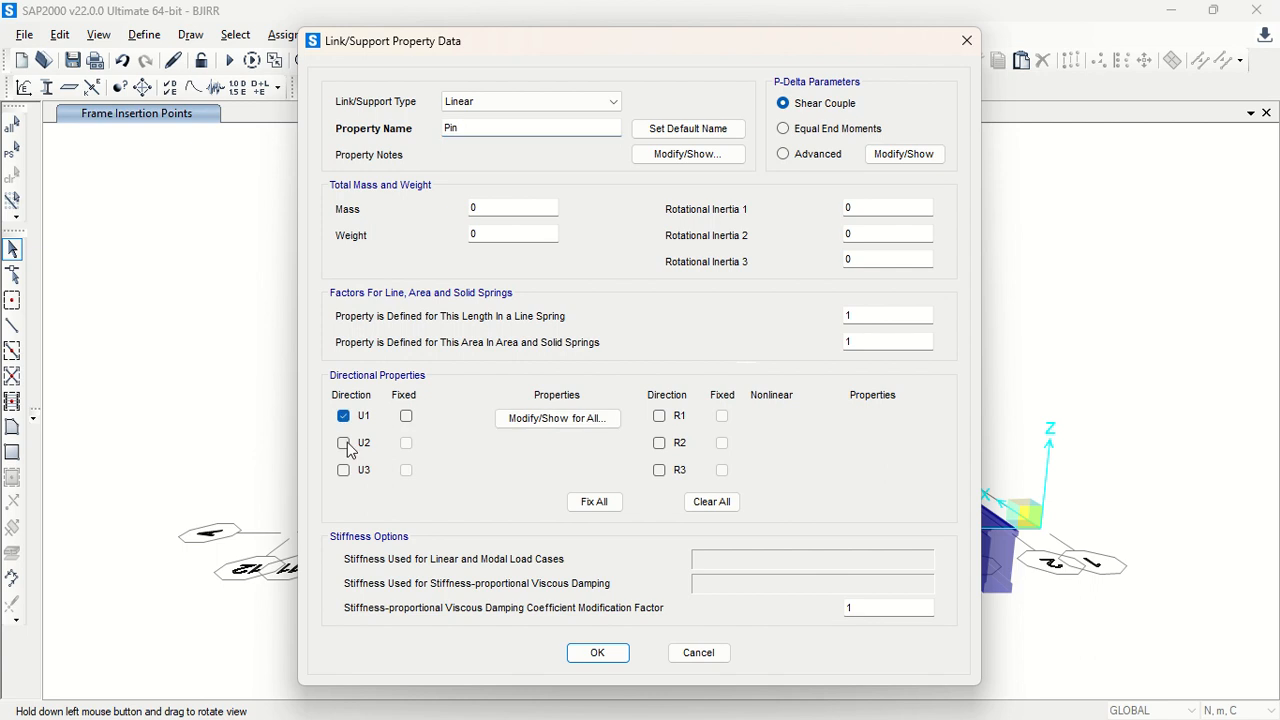
pyautogui.click(343, 442)
pyautogui.click(343, 469)
pyautogui.click(406, 415)
pyautogui.click(406, 442)
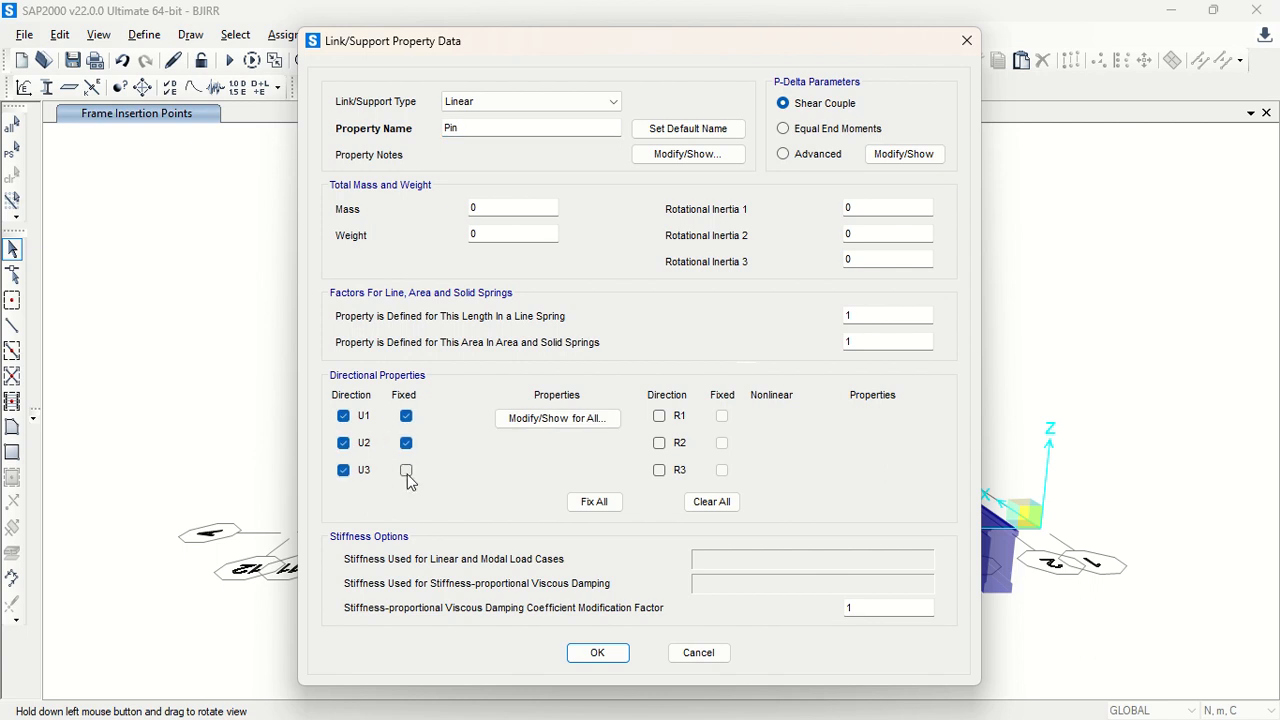
pyautogui.click(406, 469)
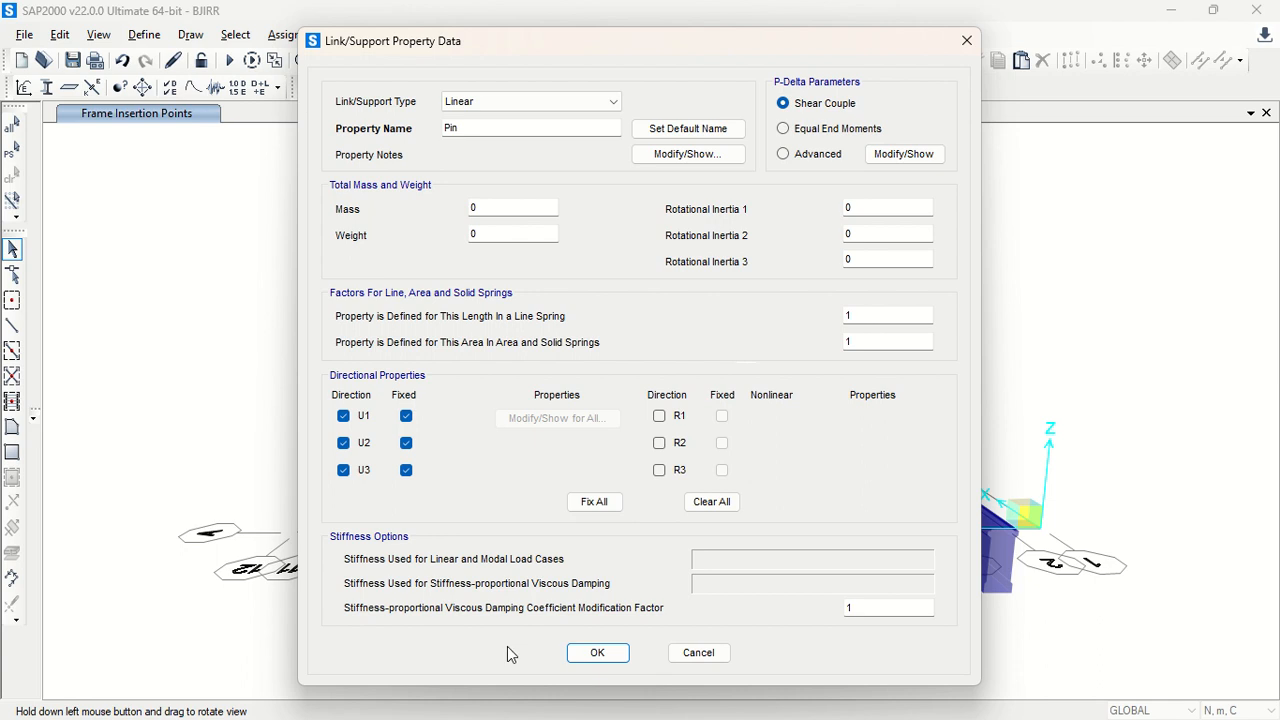
pyautogui.click(599, 653)
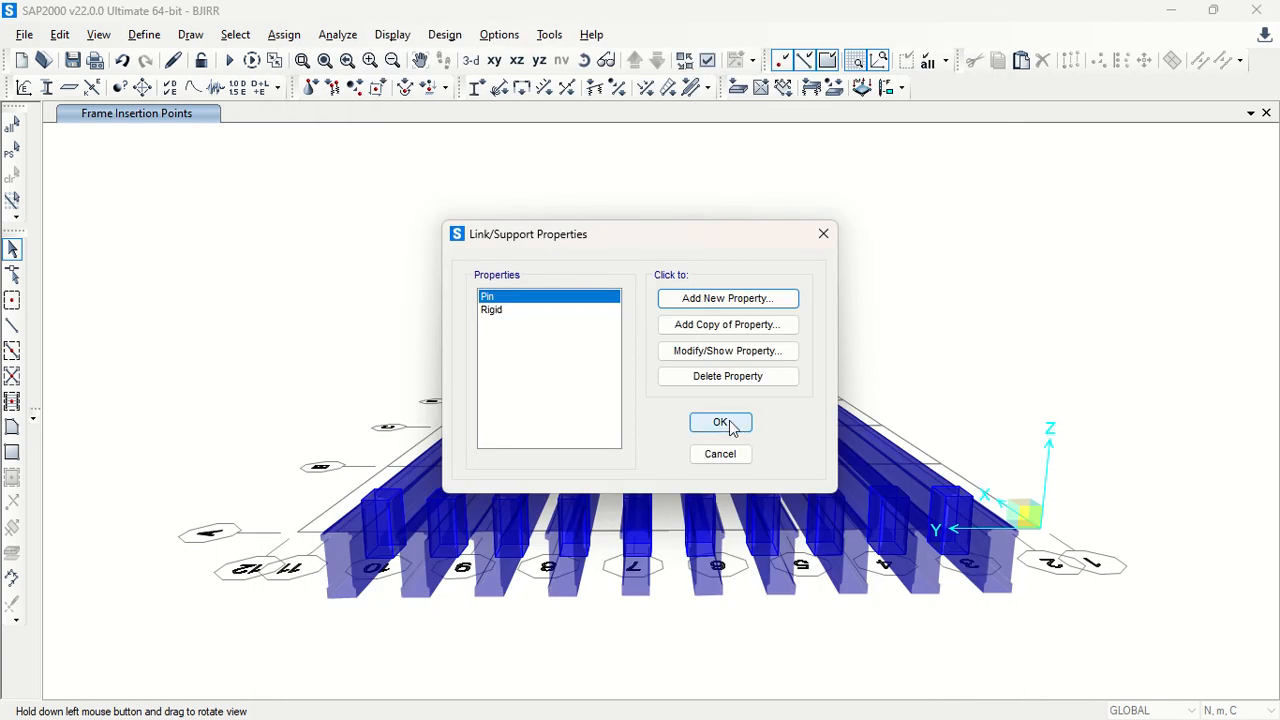
# Add a linear link/support property named Roll with U1, U2 and U3 active and U1 fixed.
pyautogui.click(732, 302)
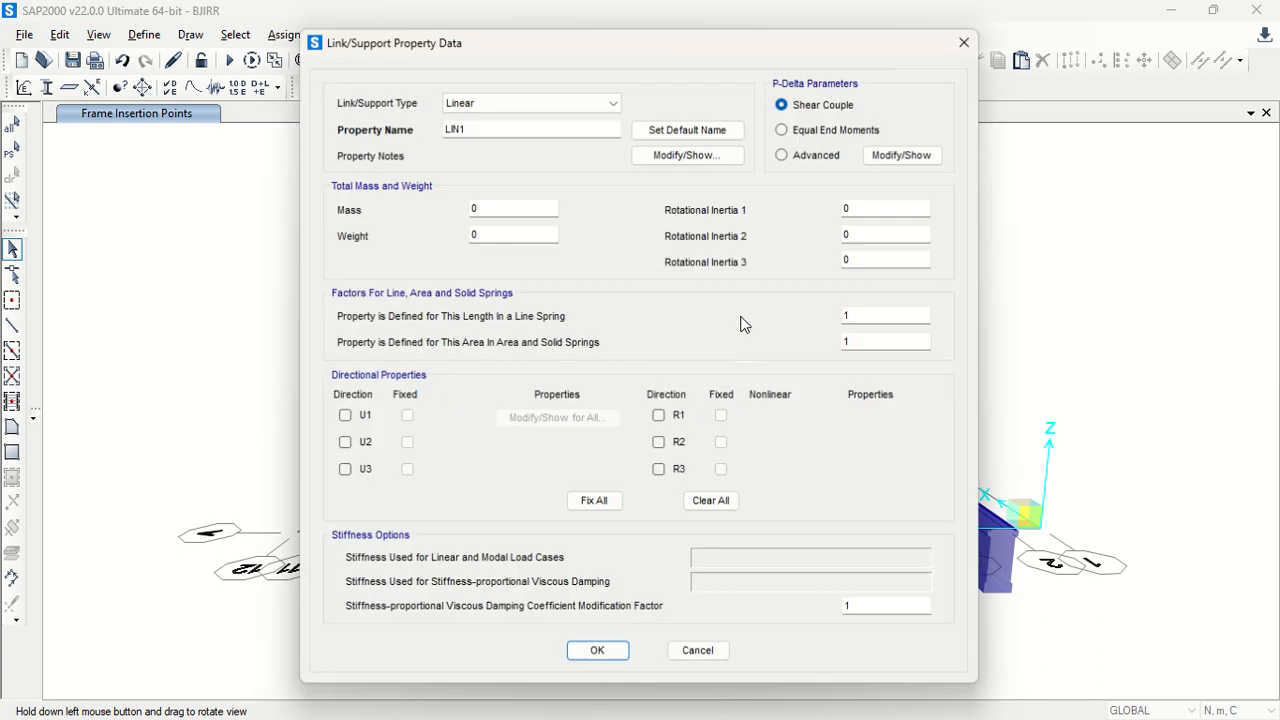
pyautogui.doubleClick(509, 124)
pyautogui.write('Ro')
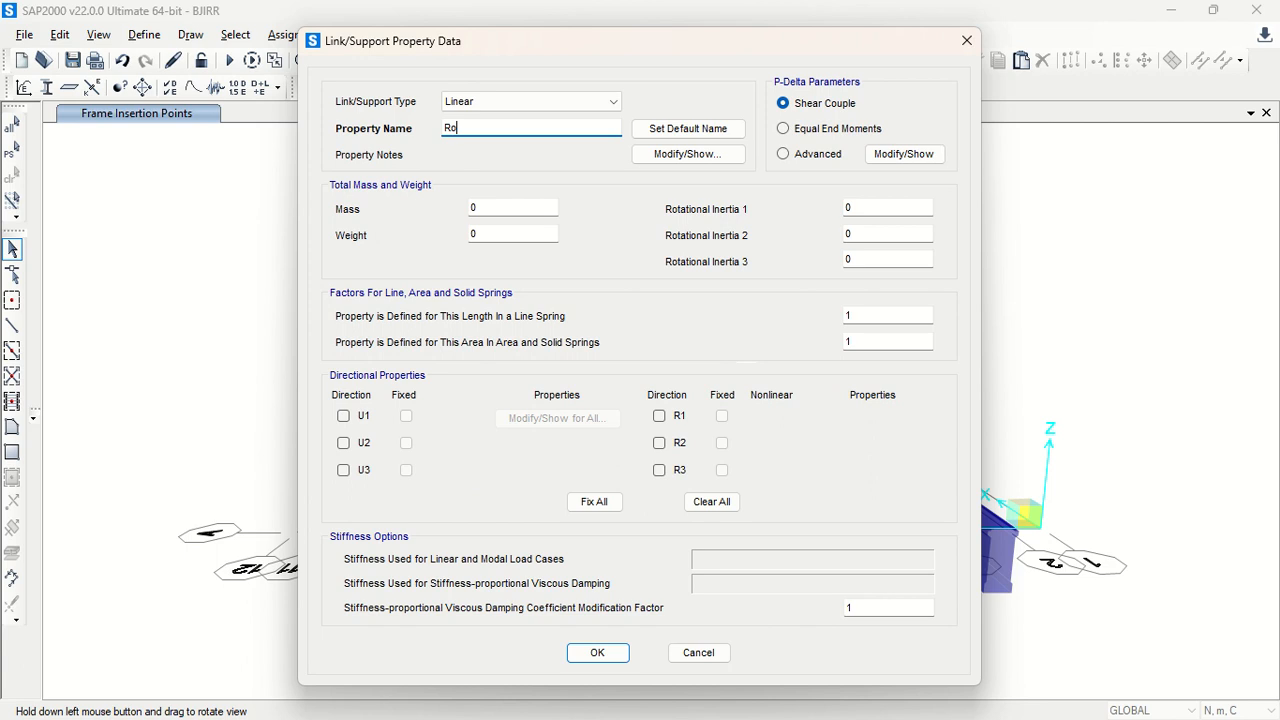
pyautogui.write('ll')
pyautogui.click(343, 415)
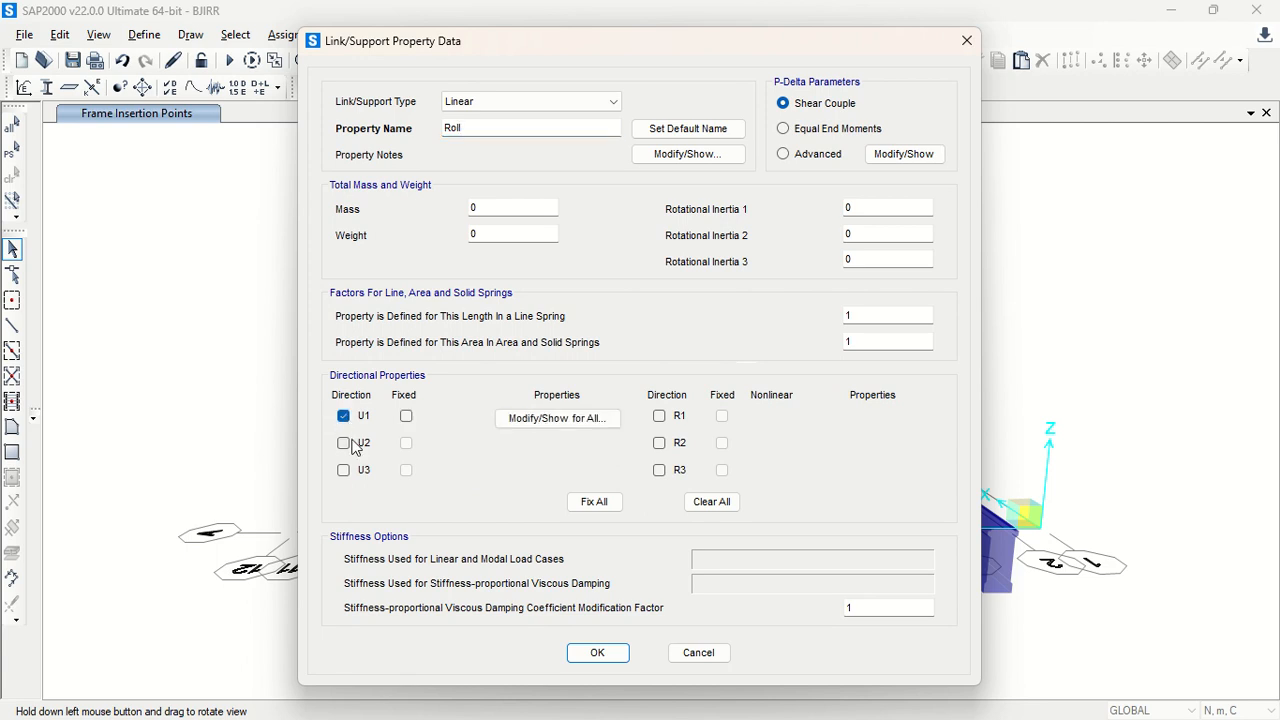
pyautogui.click(343, 442)
pyautogui.click(343, 469)
pyautogui.click(405, 416)
pyautogui.click(596, 649)
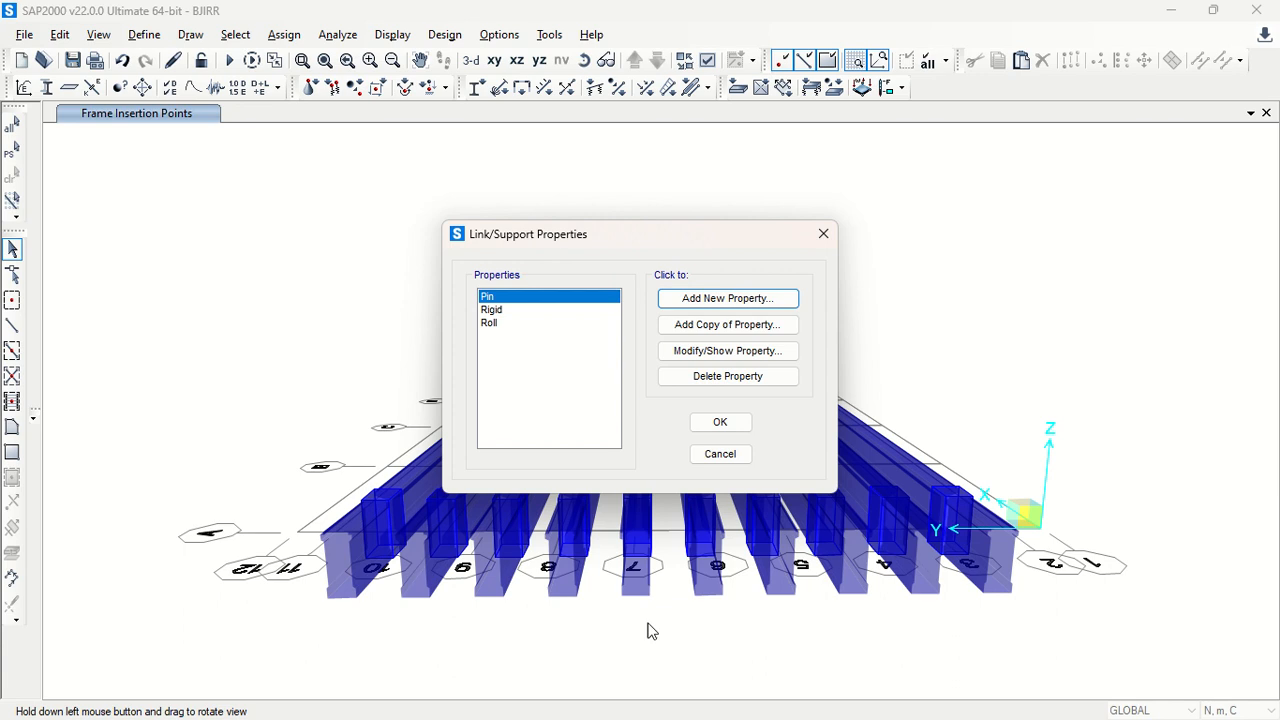
# Switch to the PowerPoint presentation and draw a circle about 0.92" by 0.99" on slide 3.
pyautogui.press('super')
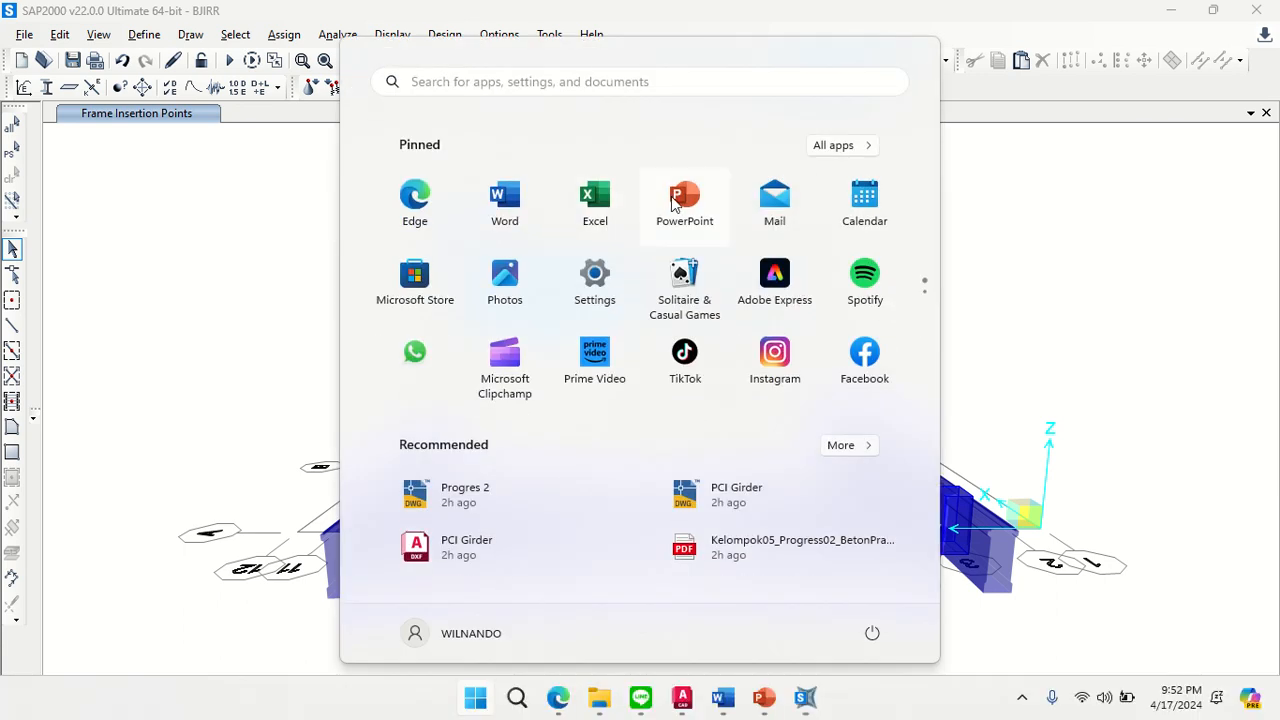
pyautogui.press('super')
pyautogui.press('super+Tab')
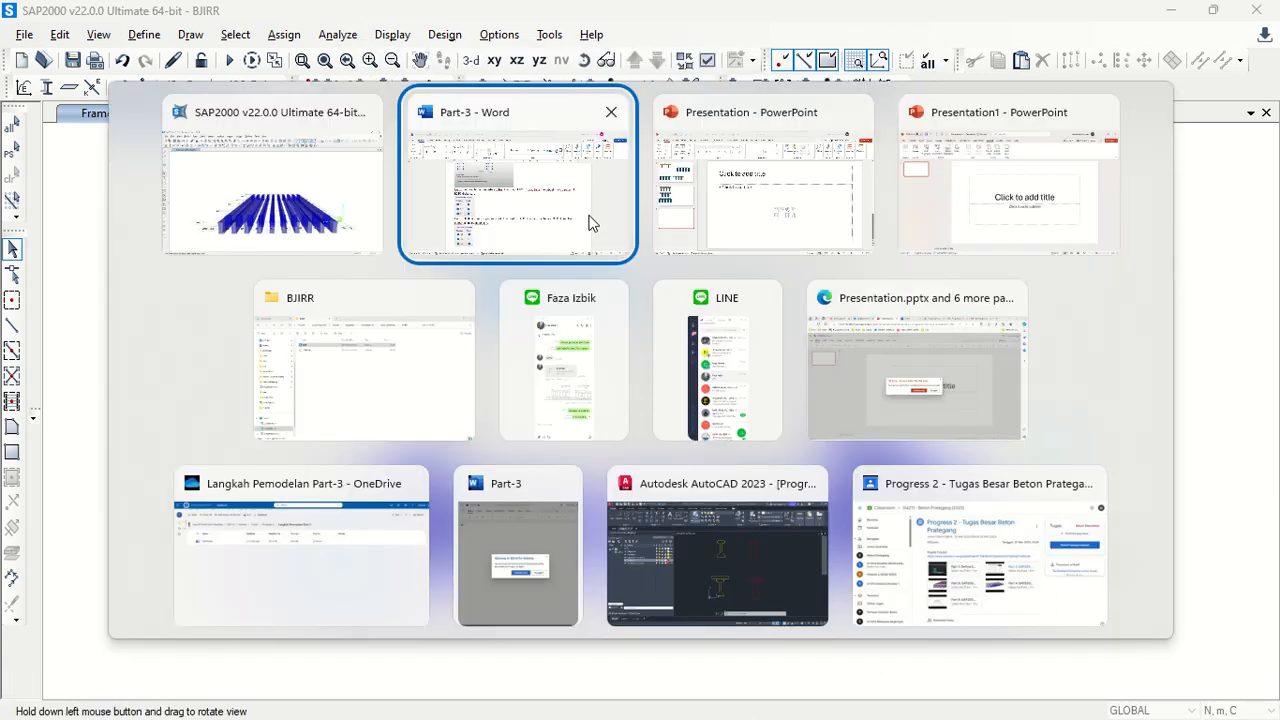
pyautogui.click(790, 213)
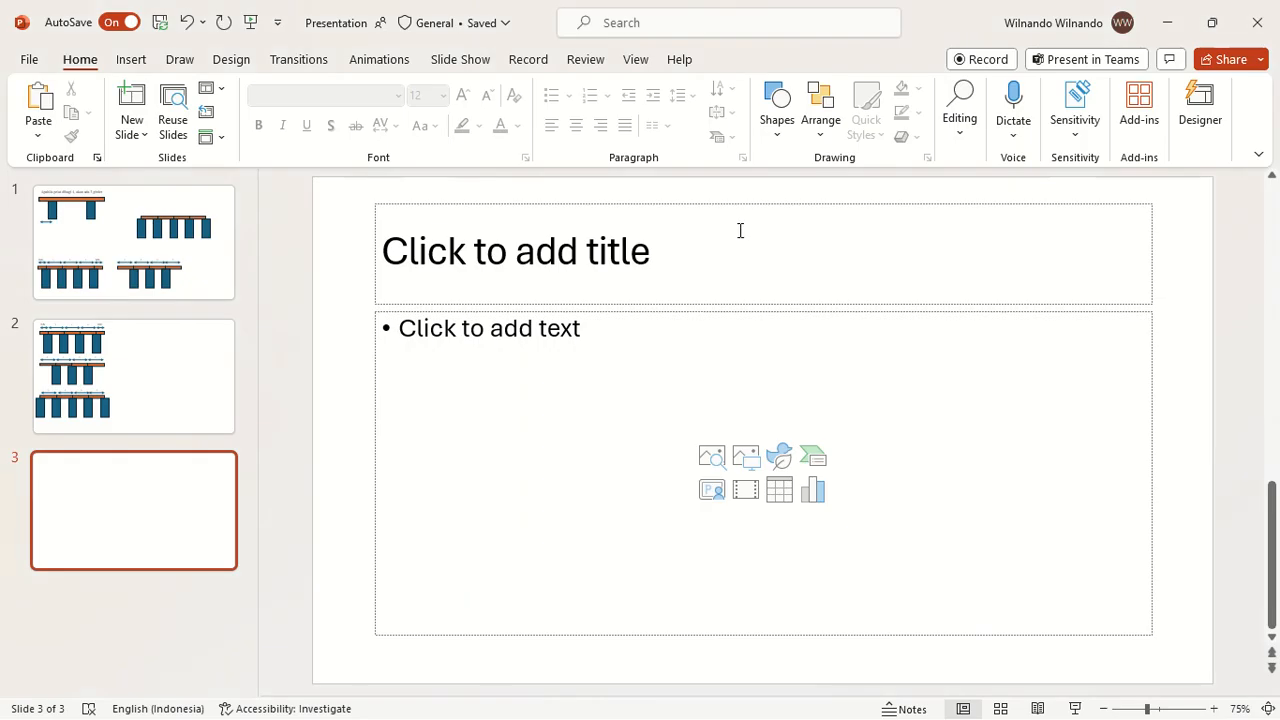
pyautogui.click(130, 60)
pyautogui.click(416, 112)
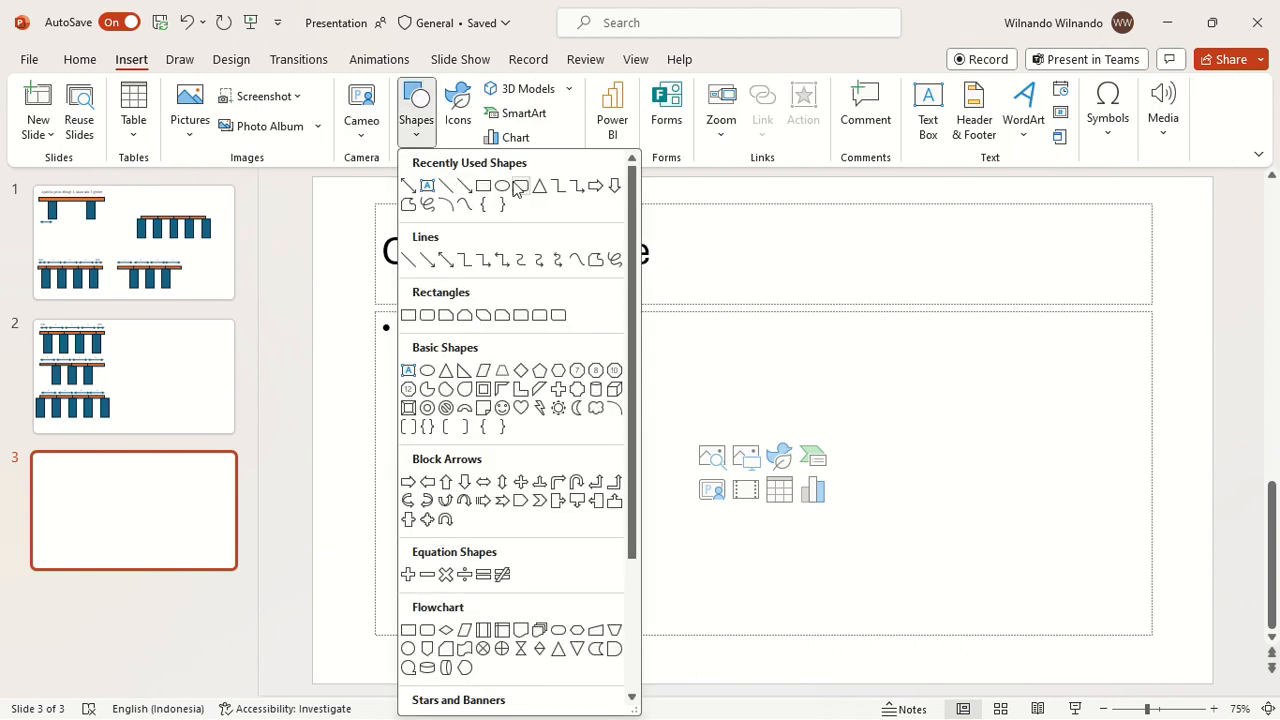
pyautogui.click(502, 186)
pyautogui.moveTo(646, 342); pyautogui.dragTo(713, 404)
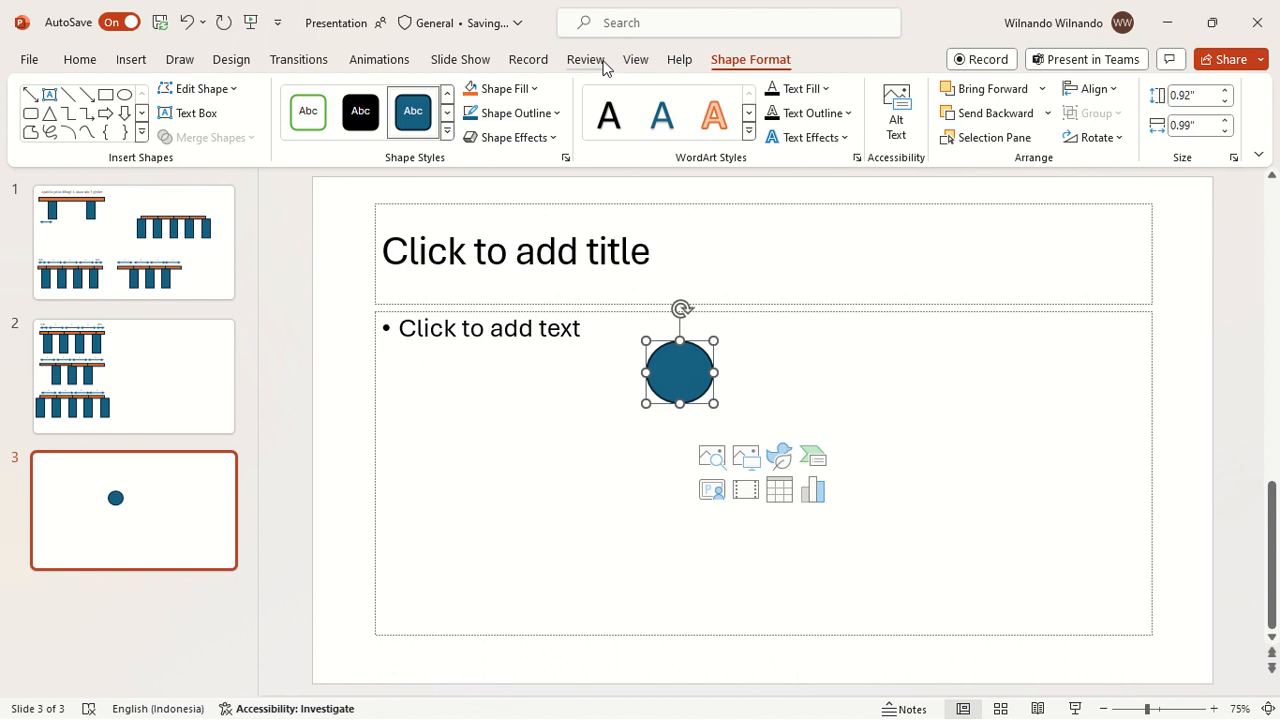
# Sketch three red pen arrows from the circle on slide 3 as local axes and number their directions.
pyautogui.click(305, 59)
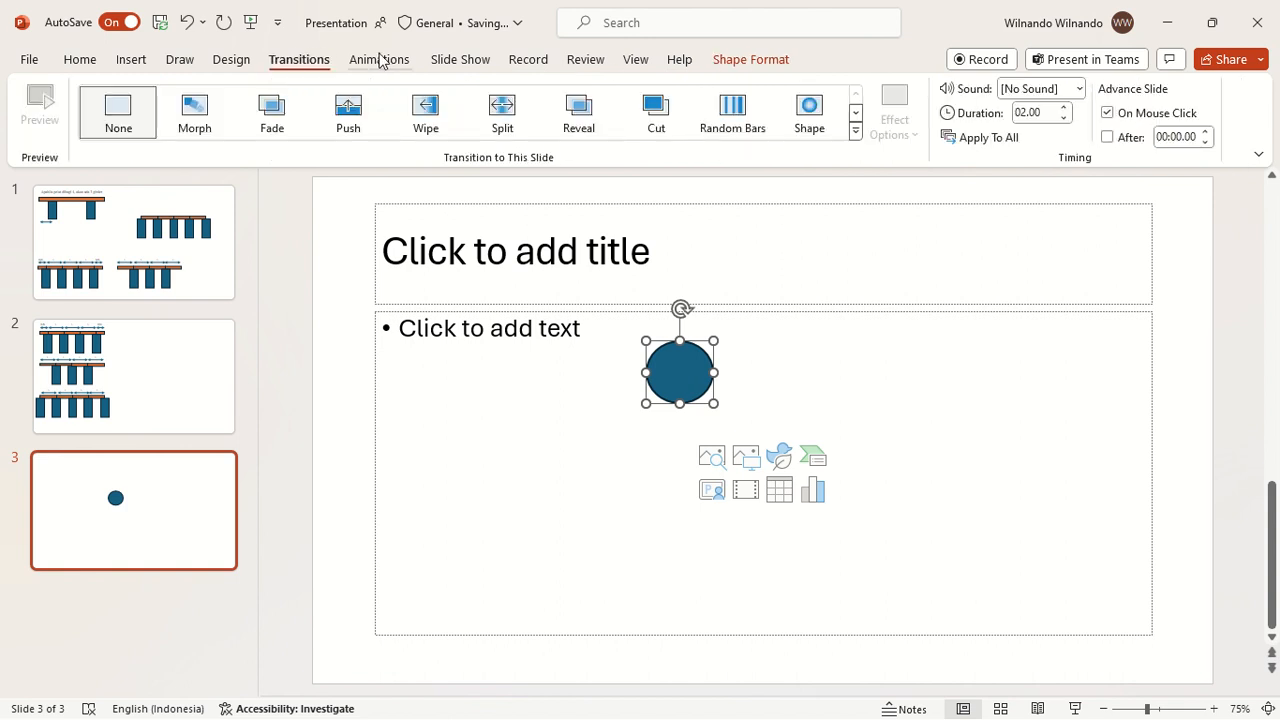
pyautogui.click(380, 60)
pyautogui.click(233, 60)
pyautogui.click(180, 60)
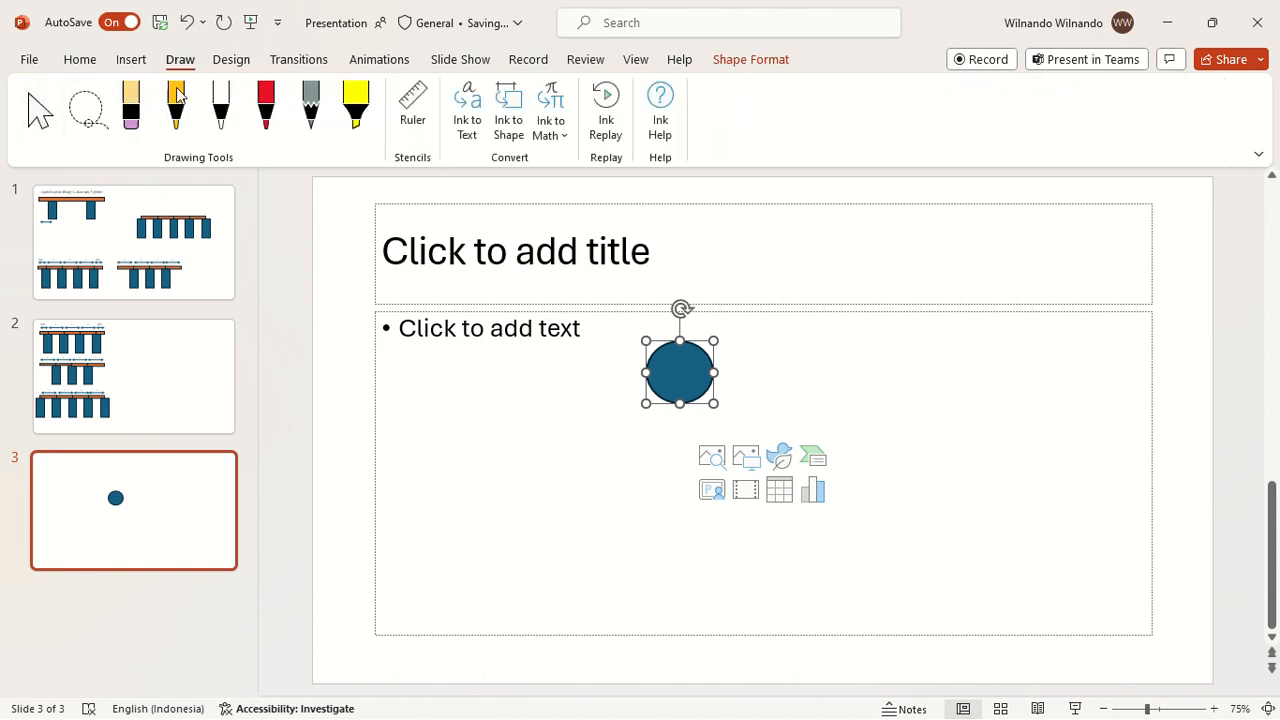
pyautogui.click(265, 105)
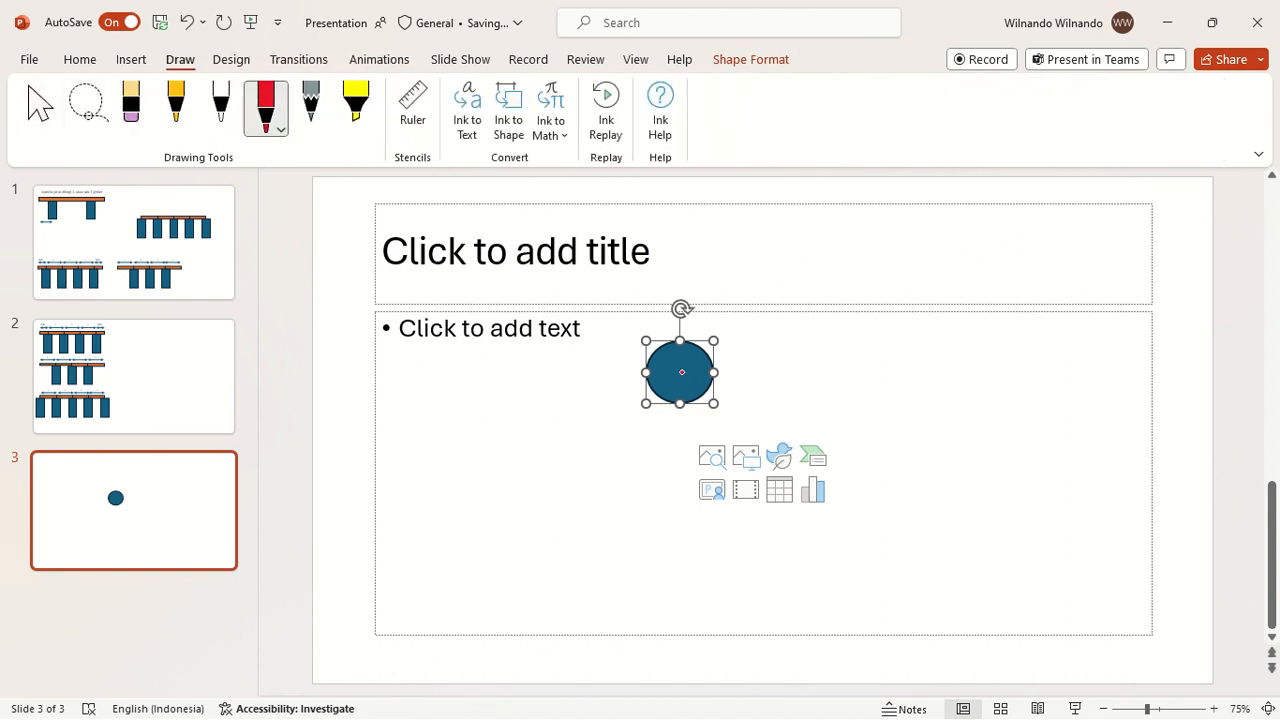
pyautogui.moveTo(682, 372); pyautogui.dragTo(704, 341)
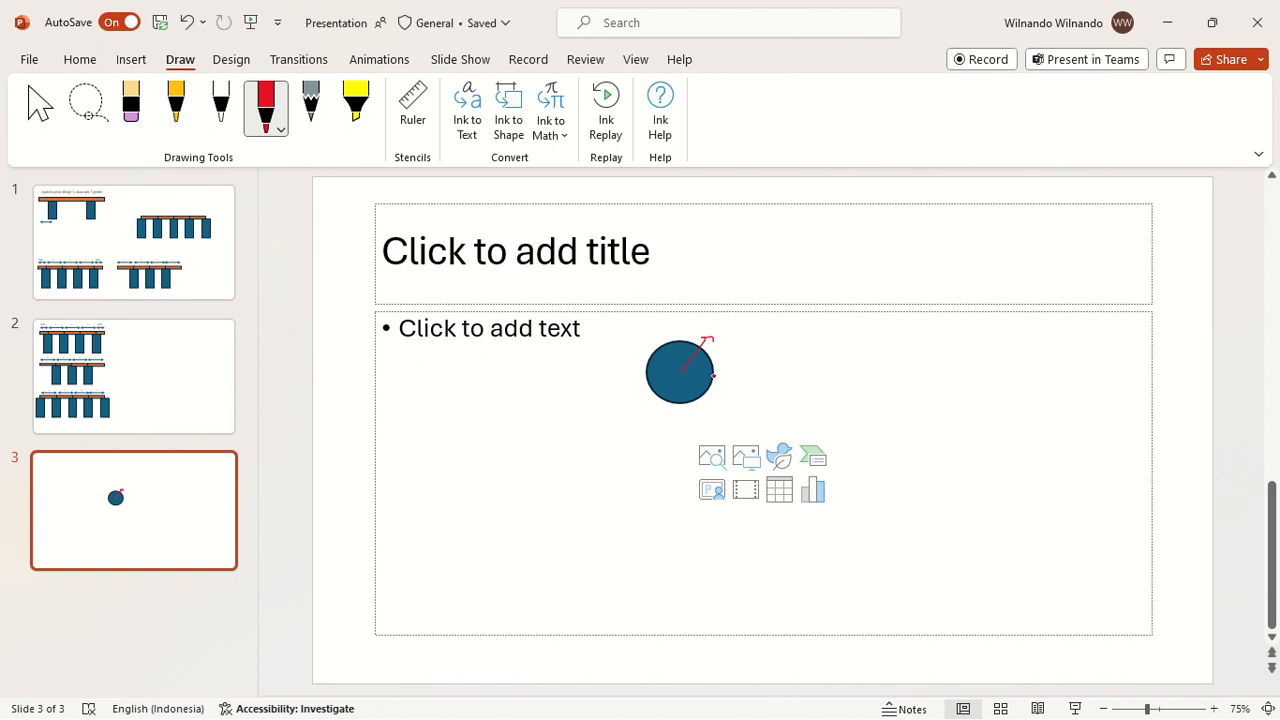
pyautogui.moveTo(713, 375); pyautogui.dragTo(753, 386)
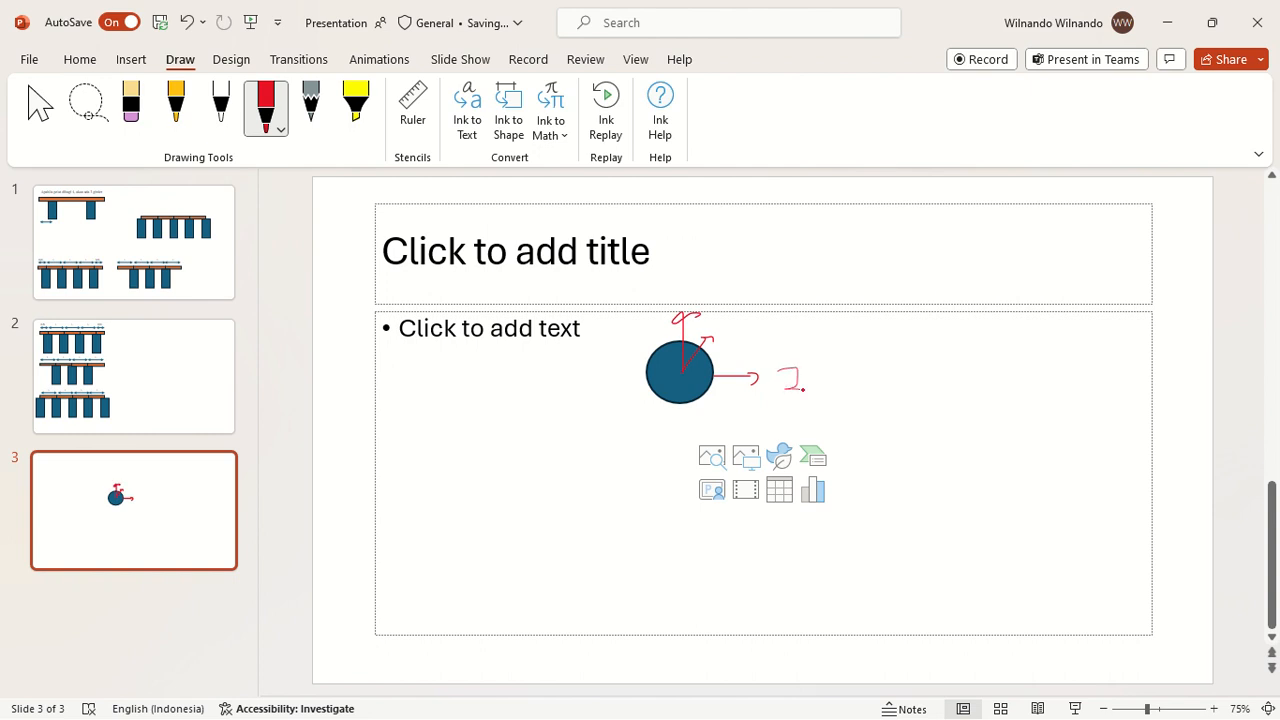
pyautogui.moveTo(687, 294); pyautogui.dragTo(697, 294)
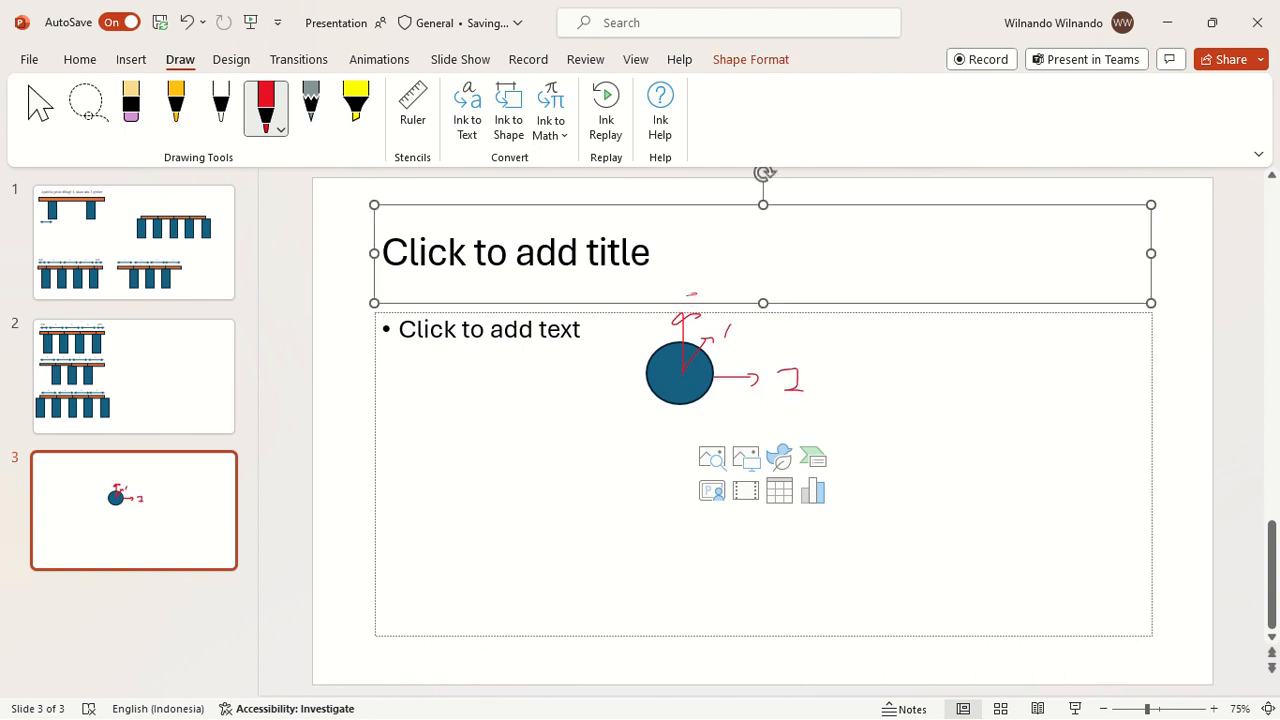
# Return to SAP2000, review the directional properties of the Roll link and accept the link/support property definitions.
pyautogui.hotkey('alt', 'Tab')
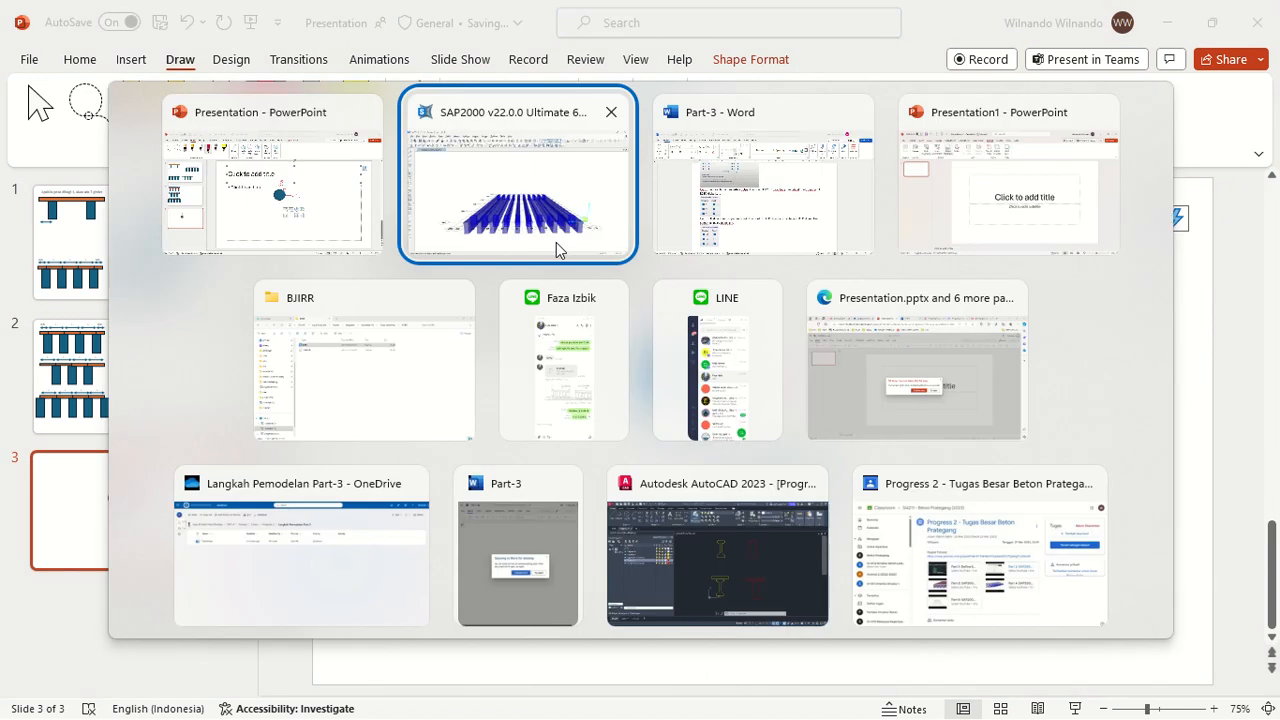
pyautogui.click(547, 221)
pyautogui.click(590, 356)
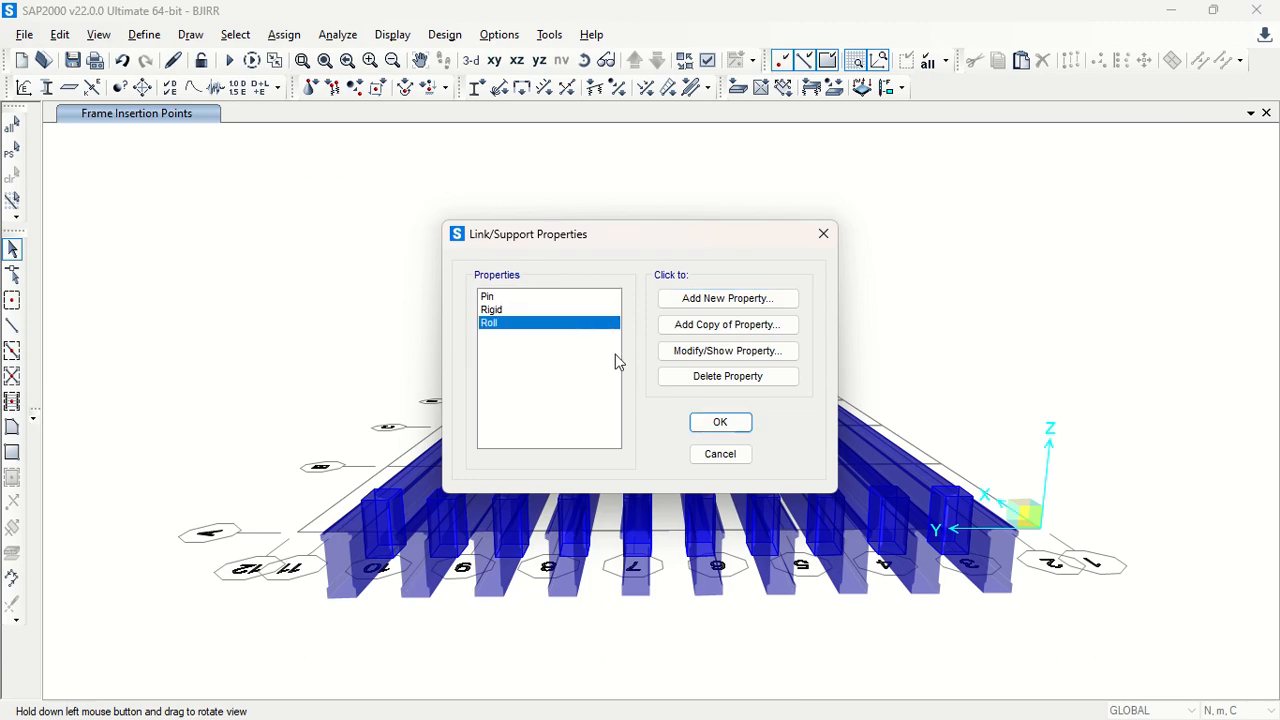
pyautogui.click(700, 350)
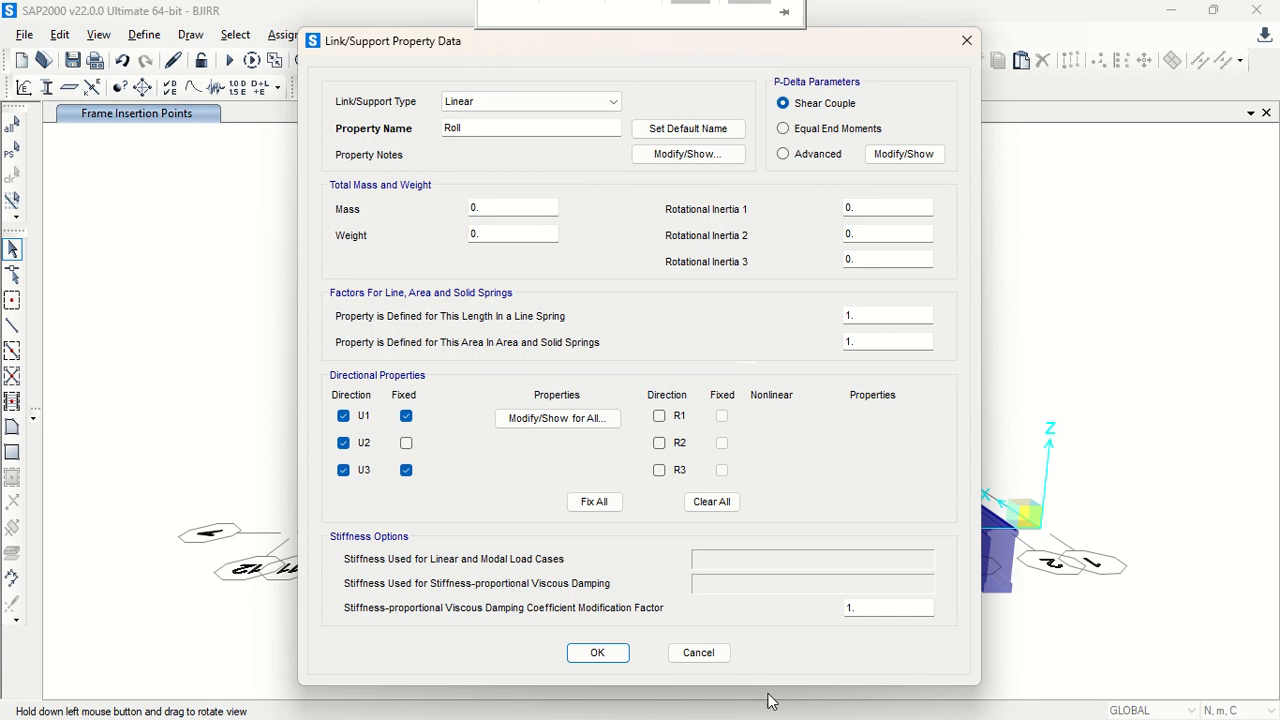
pyautogui.click(597, 652)
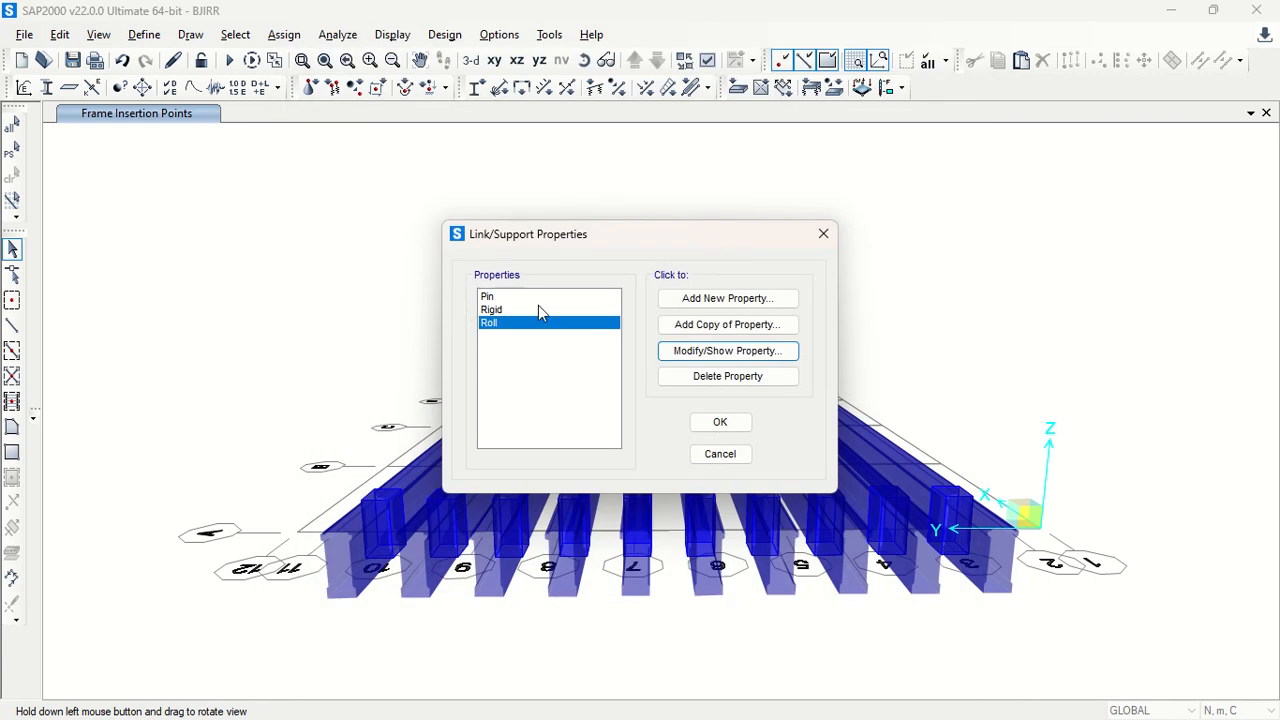
pyautogui.click(740, 424)
# Look up the slab section and drawing instructions in the Part-3 Word document and return to SAP2000.
pyautogui.hotkey('alt', 'Tab')
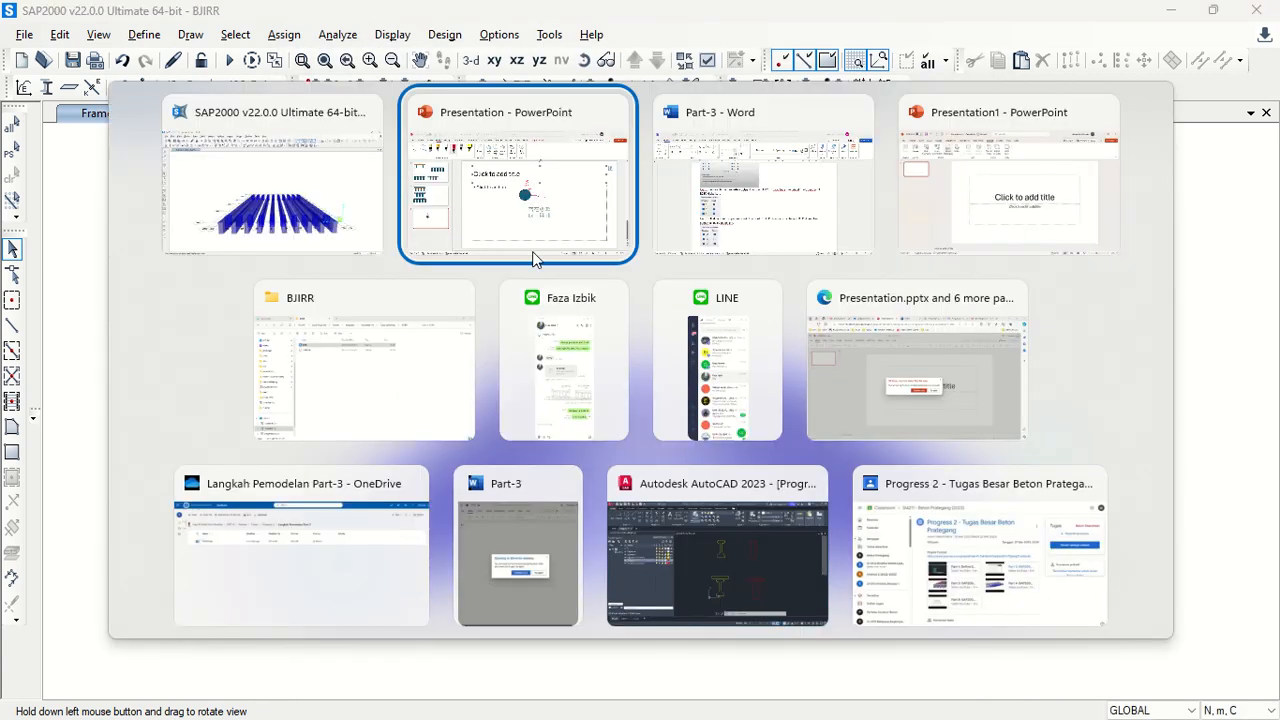
pyautogui.click(715, 222)
pyautogui.scroll(-10, 636, 371)
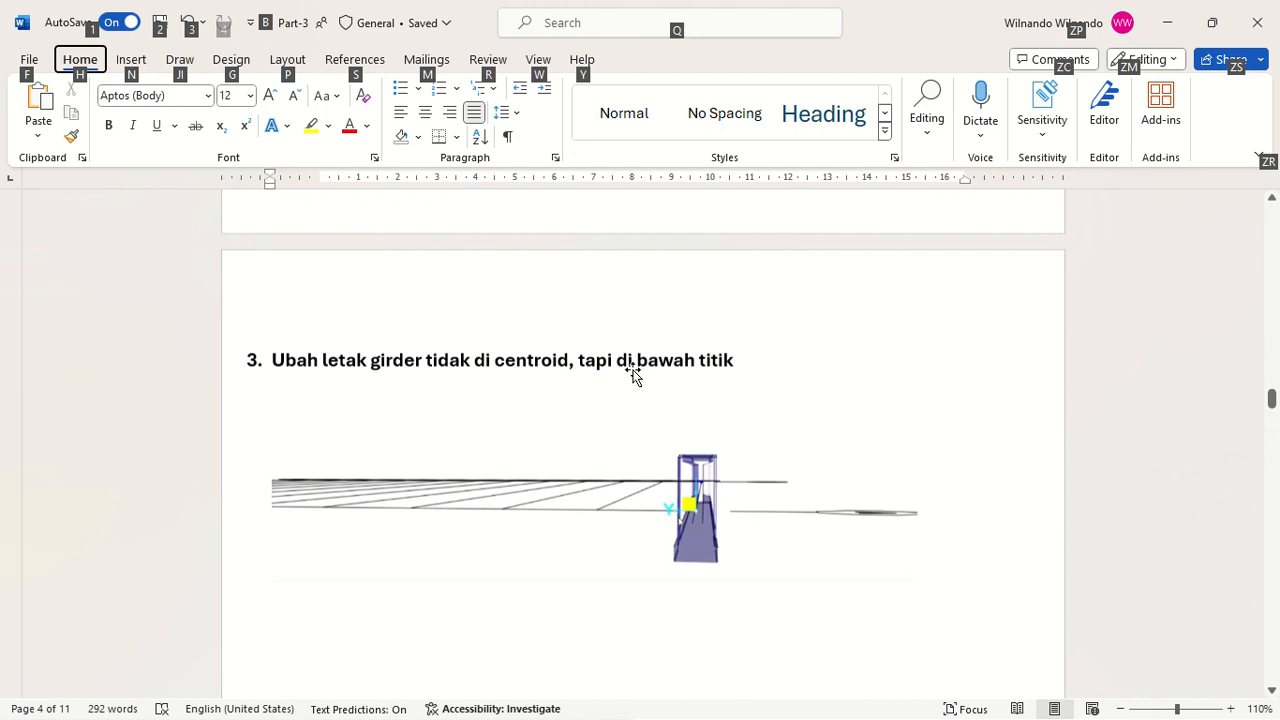
pyautogui.scroll(-10, 635, 331)
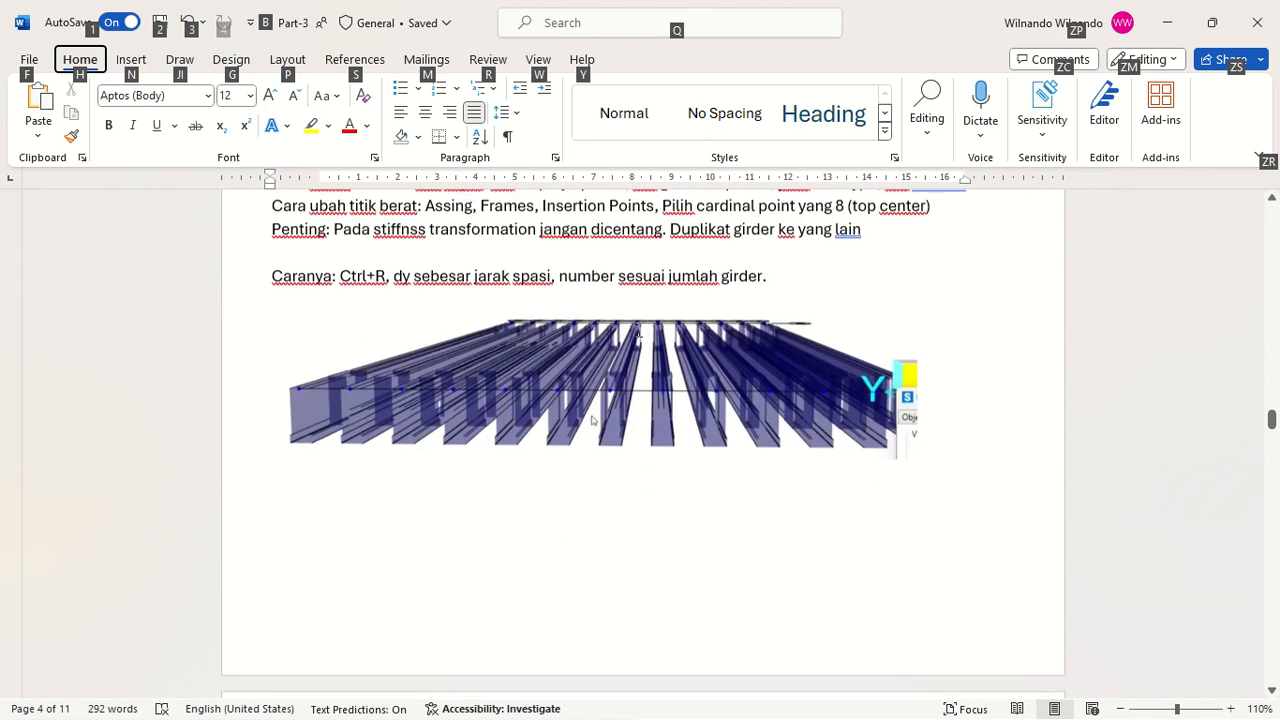
pyautogui.scroll(-4, 637, 330)
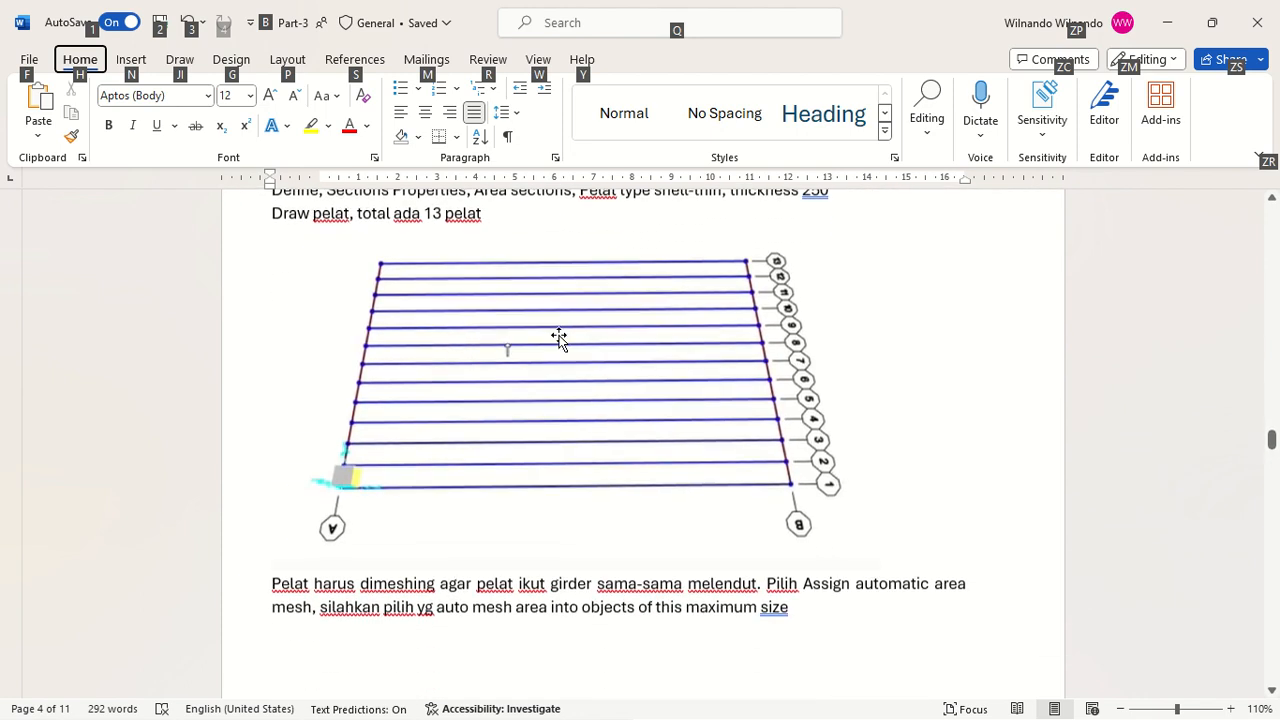
pyautogui.scroll(1, 560, 340)
pyautogui.scroll(10, 637, 337)
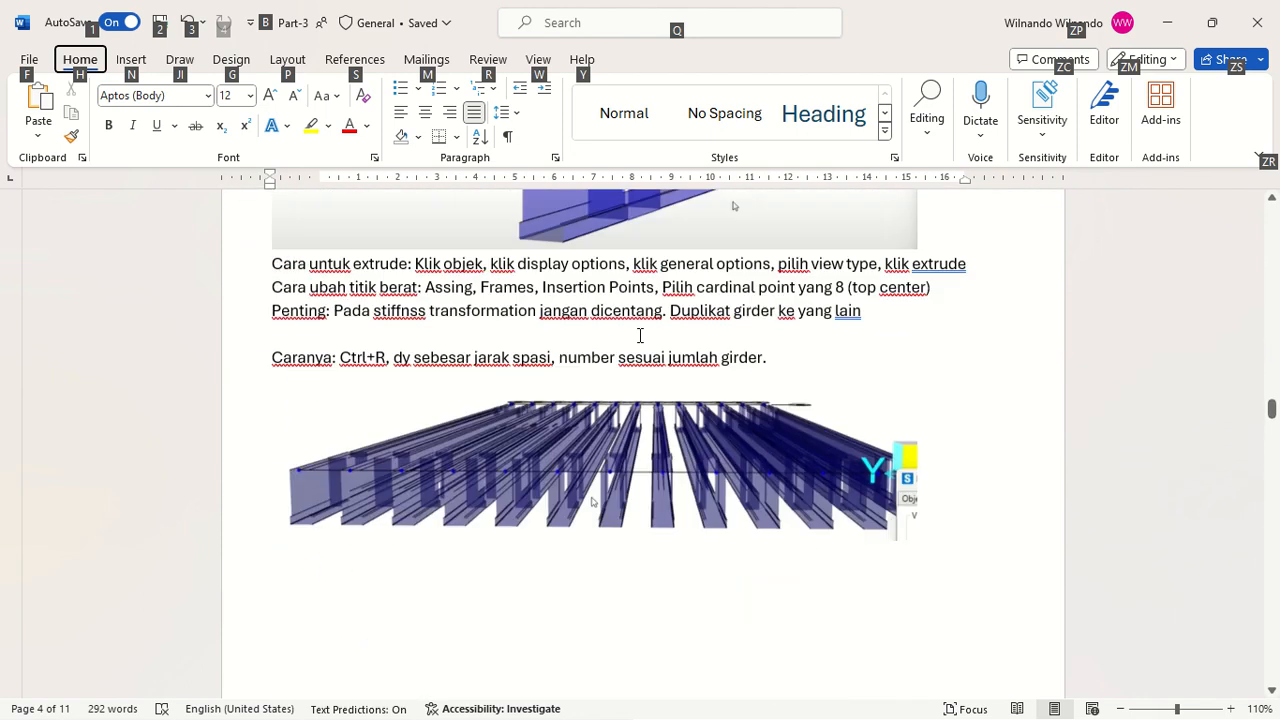
pyautogui.click(897, 355)
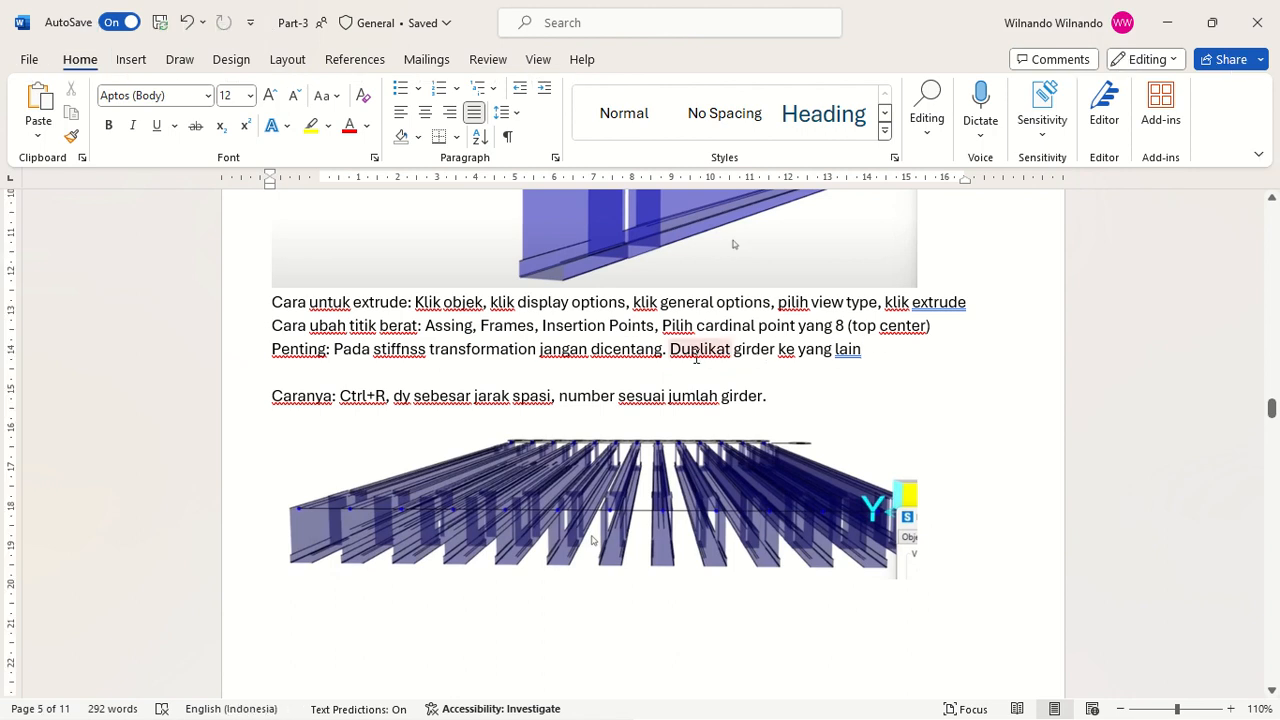
pyautogui.scroll(-8, 697, 357)
pyautogui.scroll(-4, 696, 356)
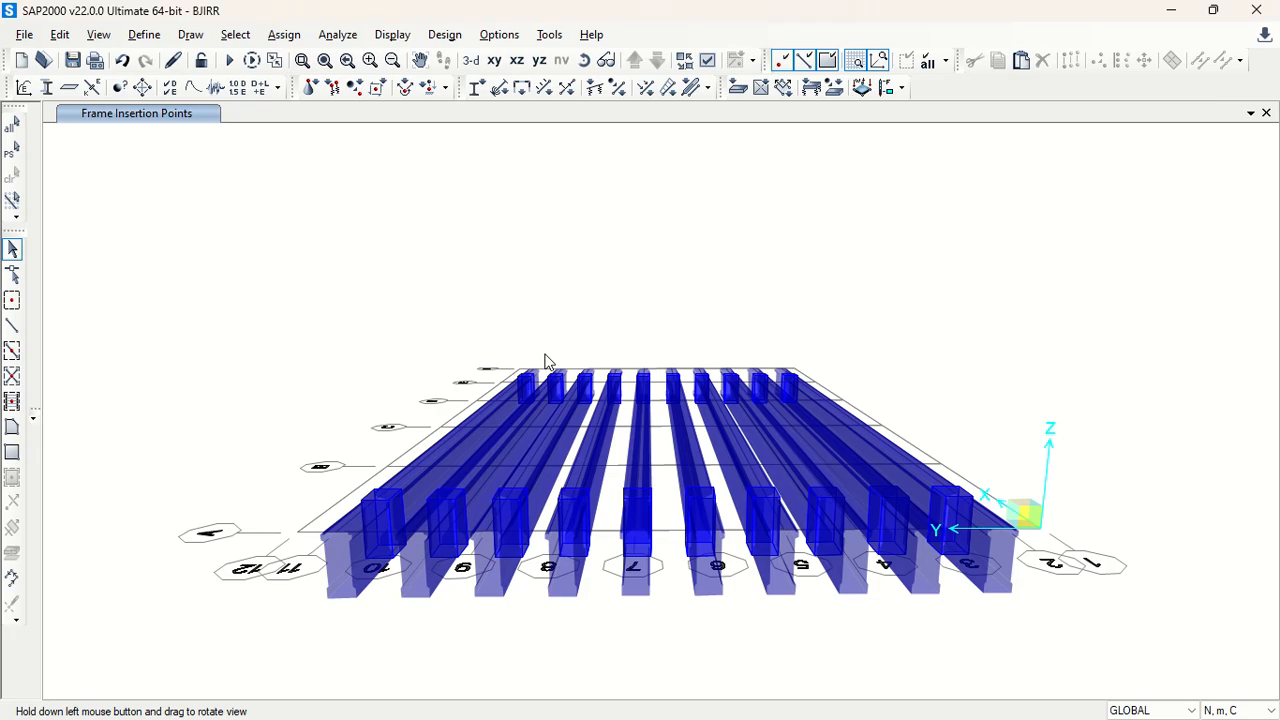
pyautogui.hotkey('alt', 'Tab')
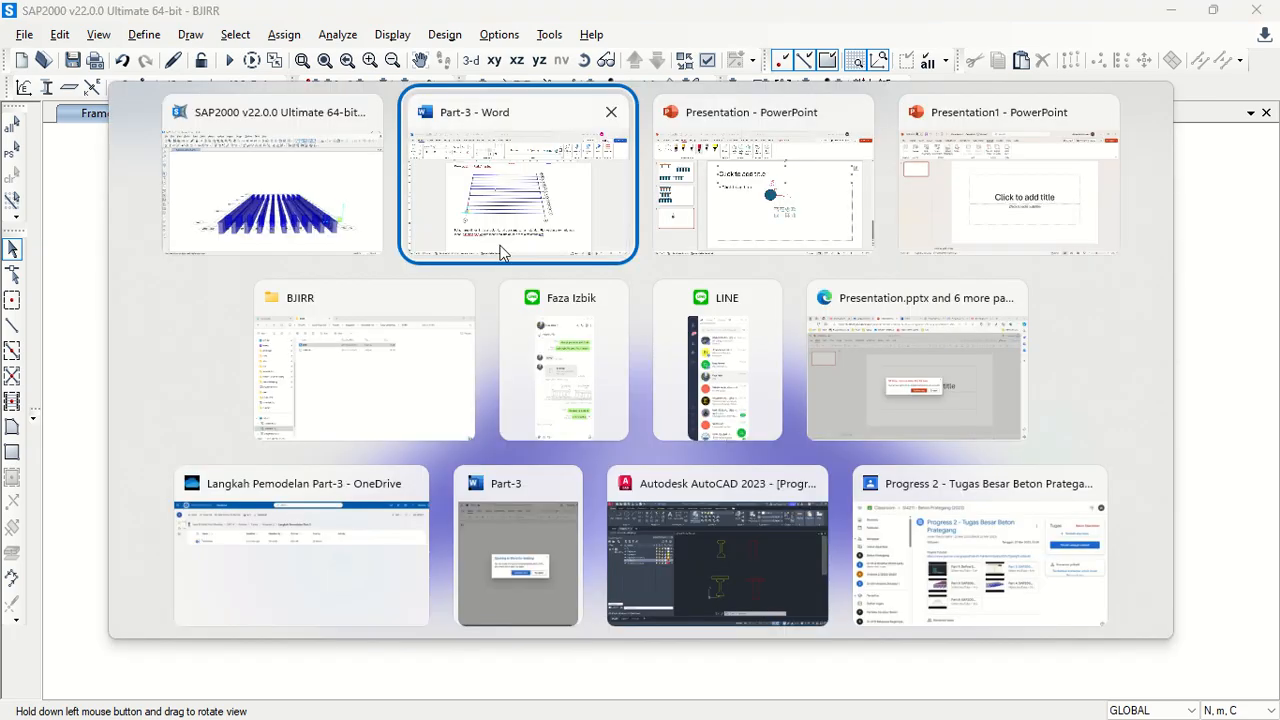
pyautogui.click(754, 207)
pyautogui.hotkey('alt', 'Tab')
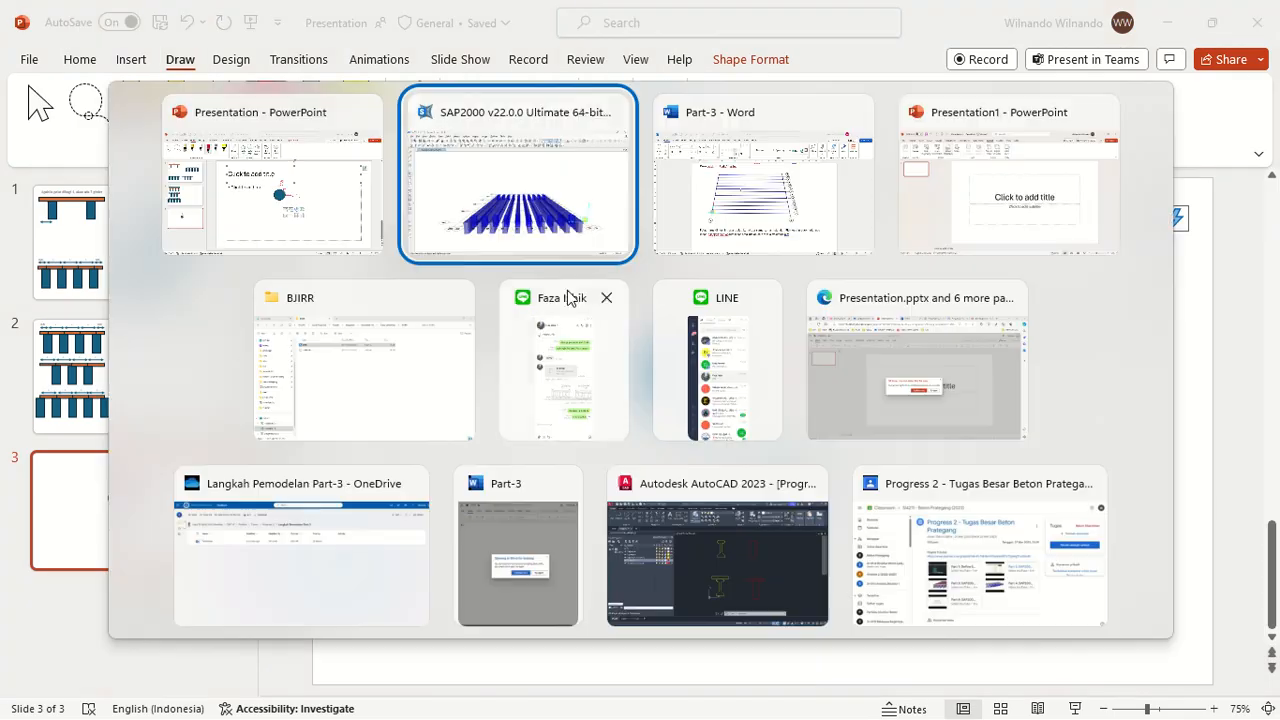
pyautogui.click(583, 229)
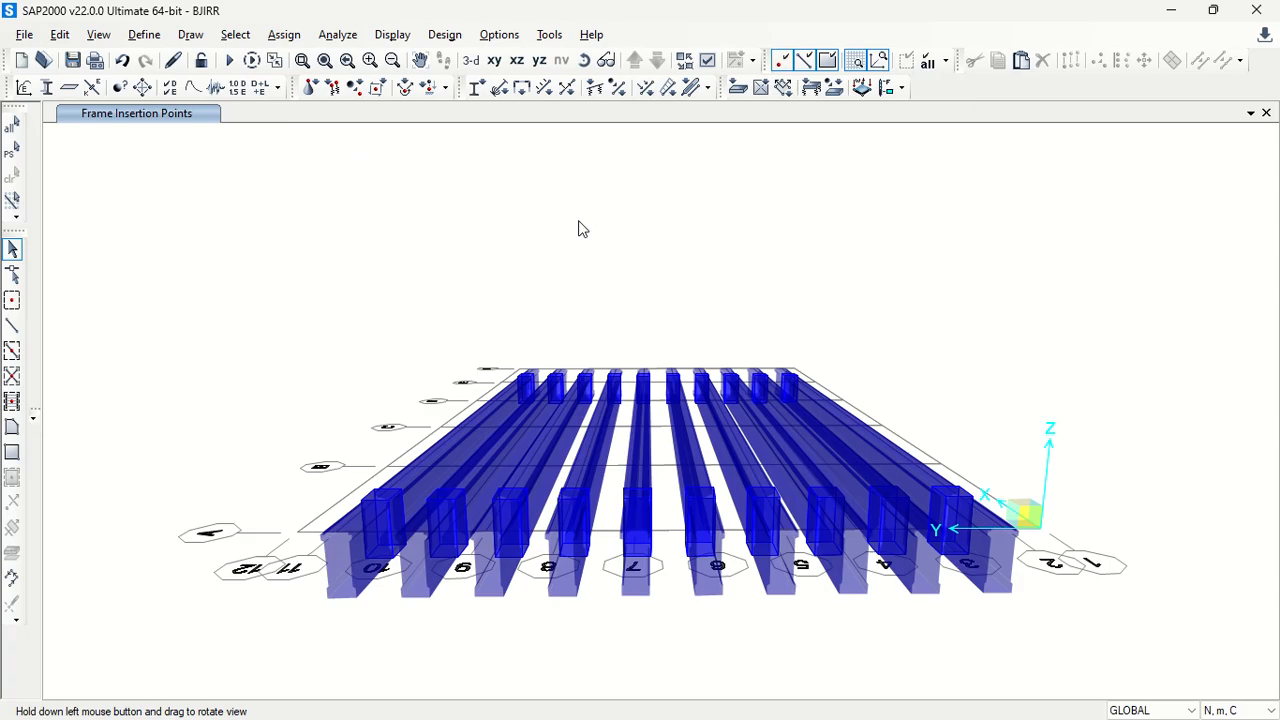
# Start a new shell area section of type Shell - Thin and name it Pelat.
pyautogui.click(144, 34)
pyautogui.moveTo(286, 89)
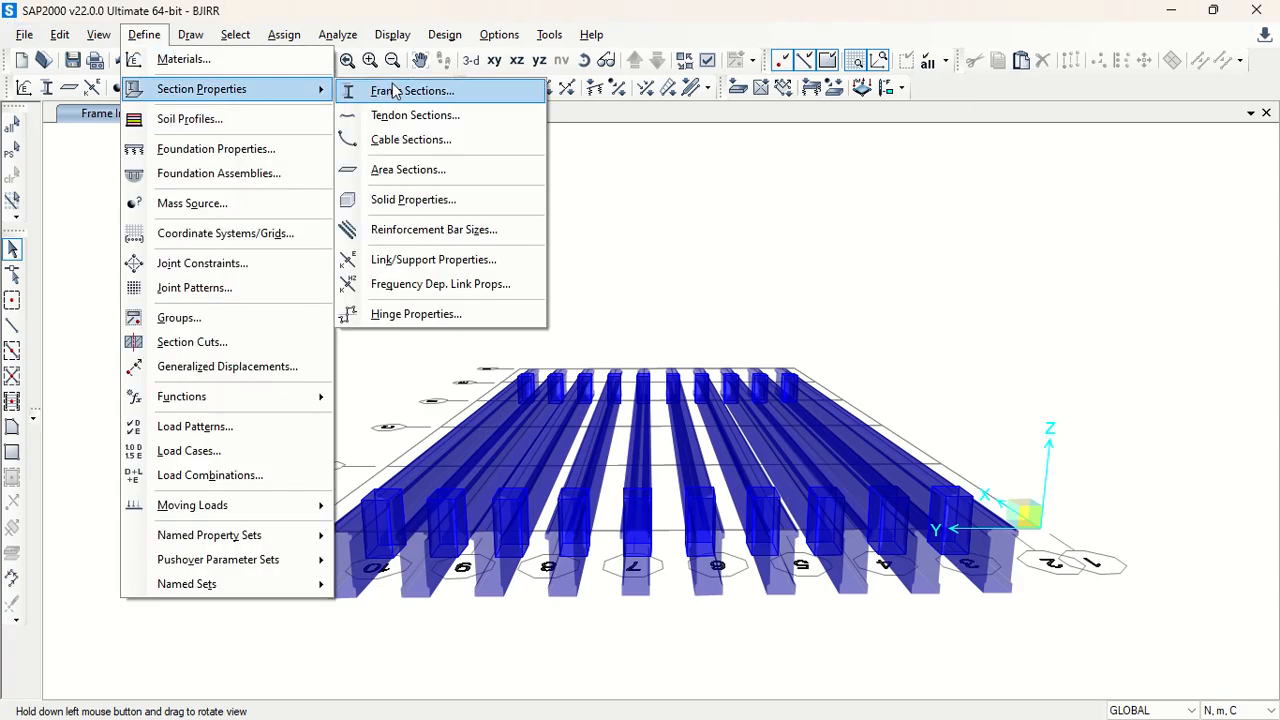
pyautogui.click(432, 172)
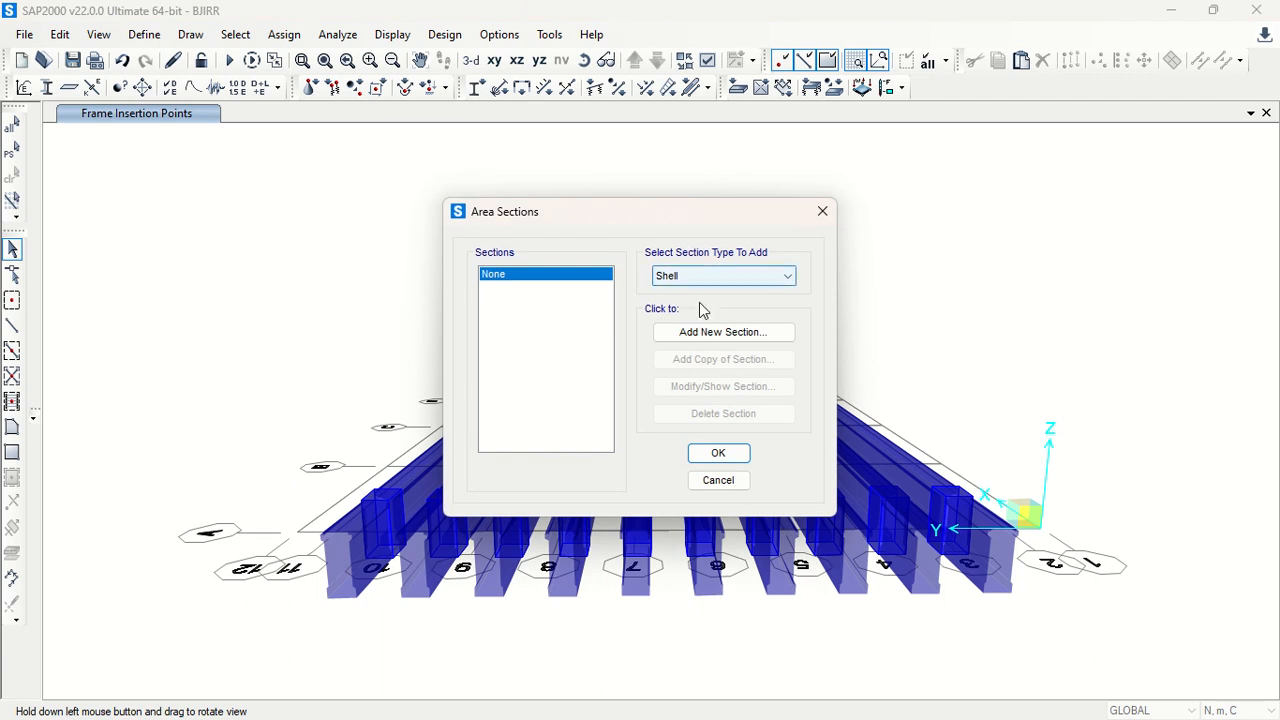
pyautogui.click(714, 335)
pyautogui.moveTo(590, 202); pyautogui.dragTo(379, 205)
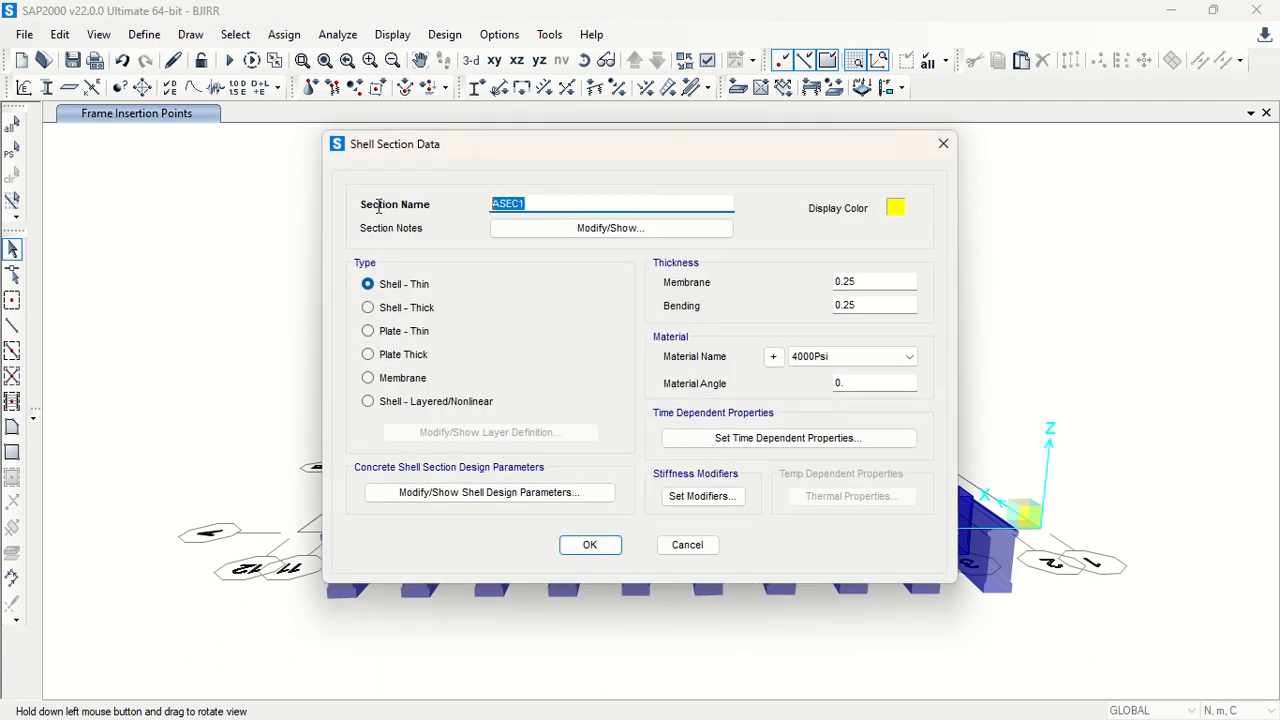
pyautogui.write('Pelat')
# Assign material fc' 35 MPa to the Pelat section with 0.25 m membrane and bending thickness, and accept the area section definitions.
pyautogui.click(876, 281)
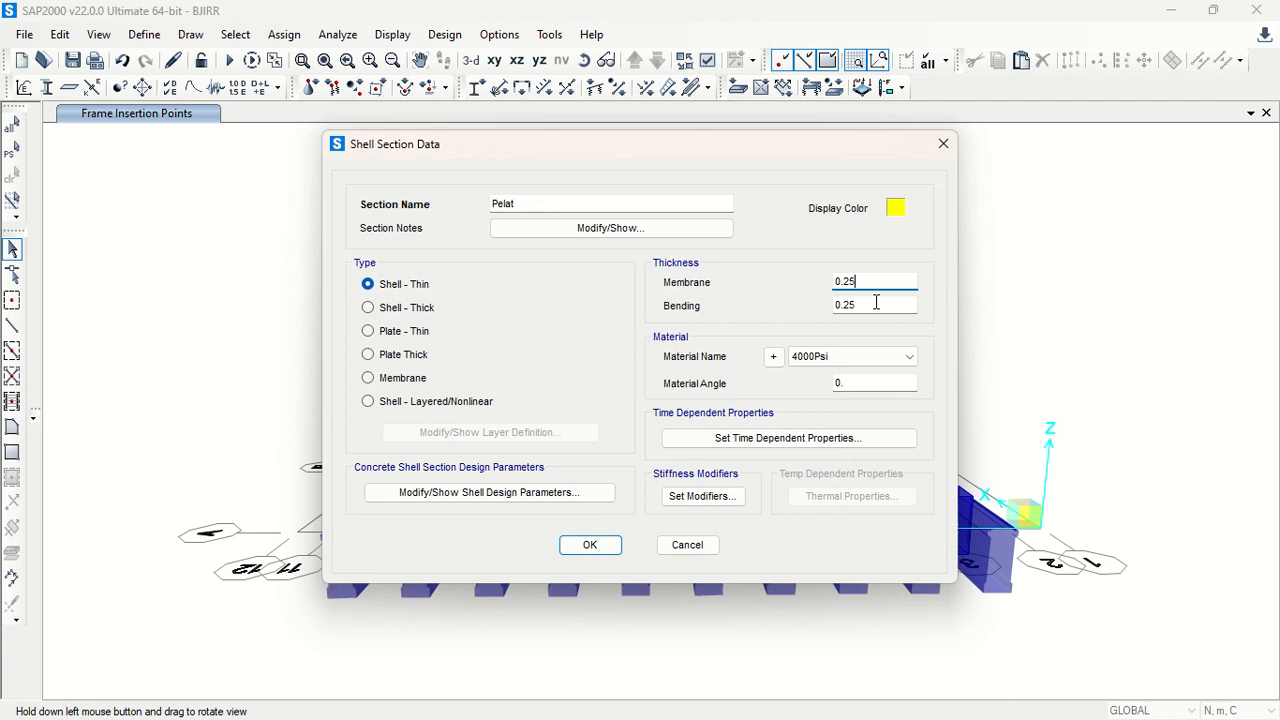
pyautogui.click(848, 357)
pyautogui.click(845, 432)
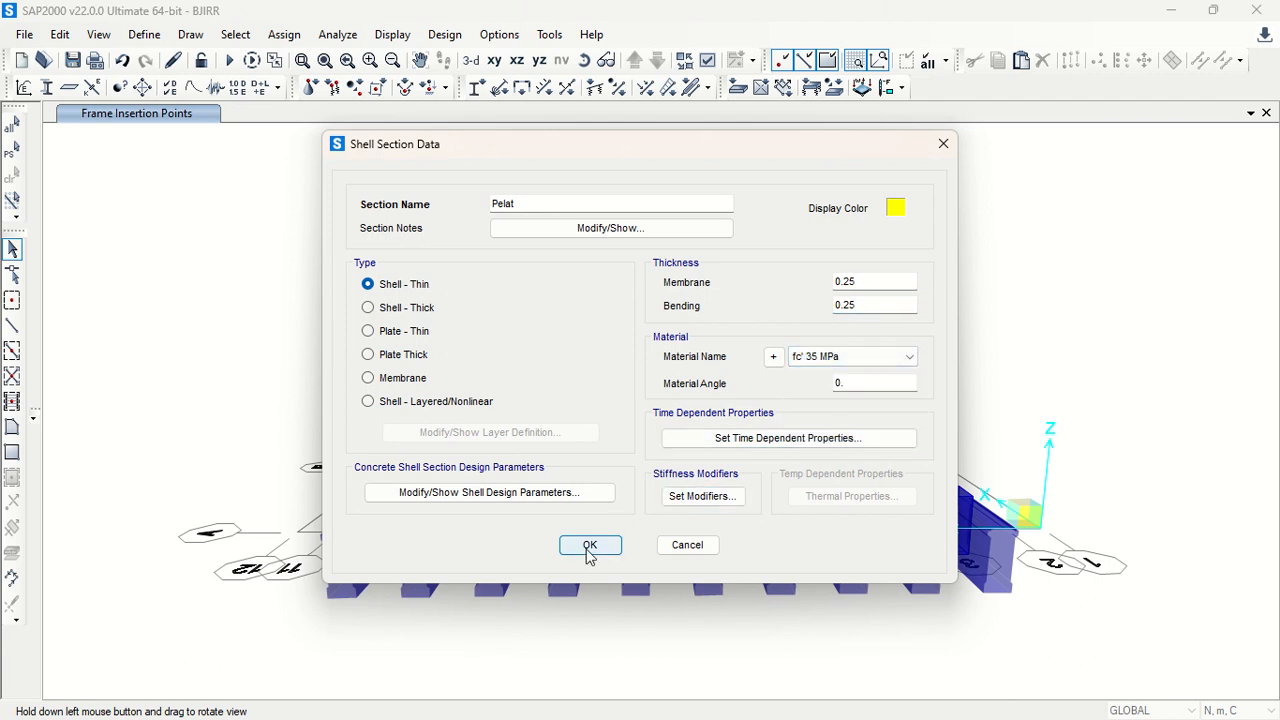
pyautogui.click(700, 500)
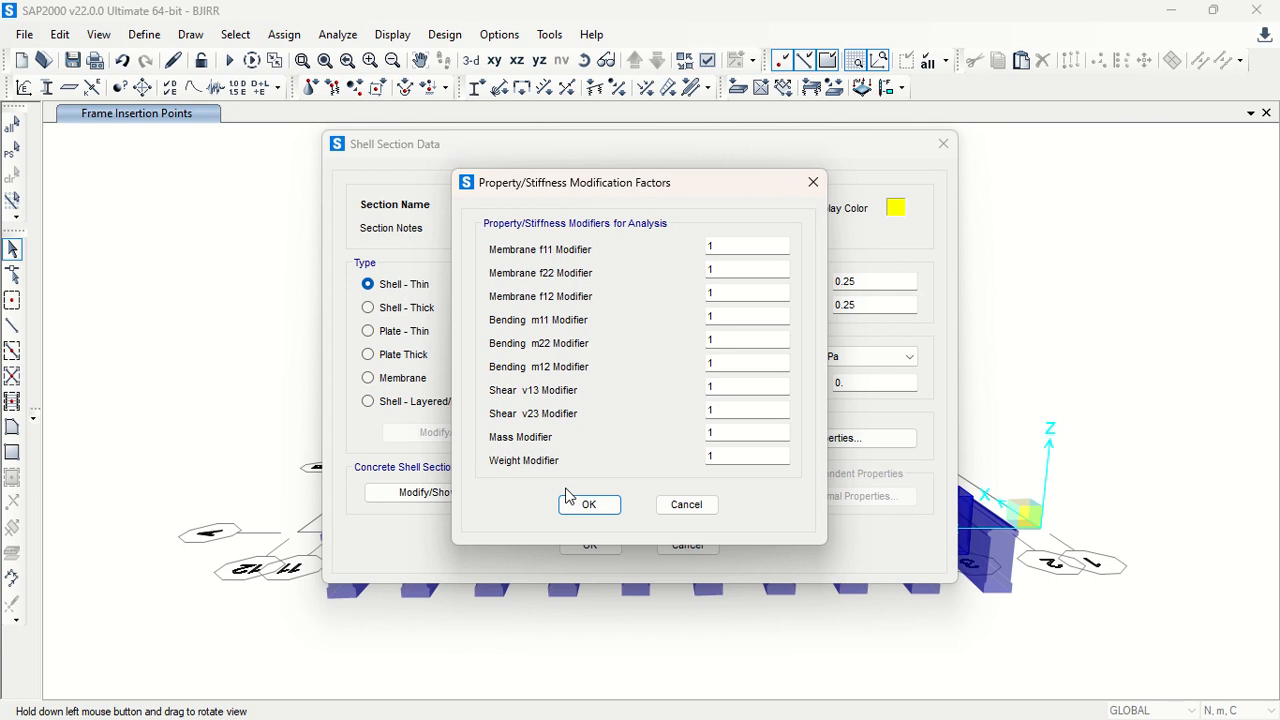
pyautogui.click(586, 505)
pyautogui.click(596, 545)
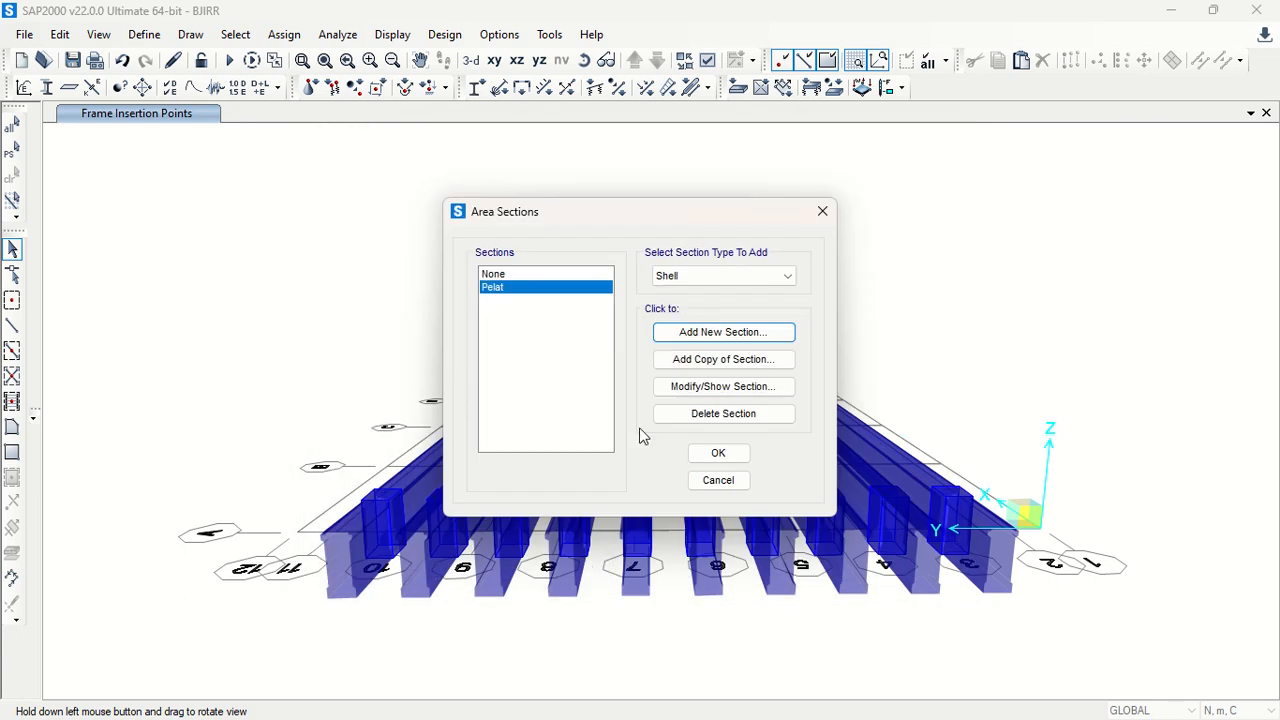
pyautogui.click(716, 452)
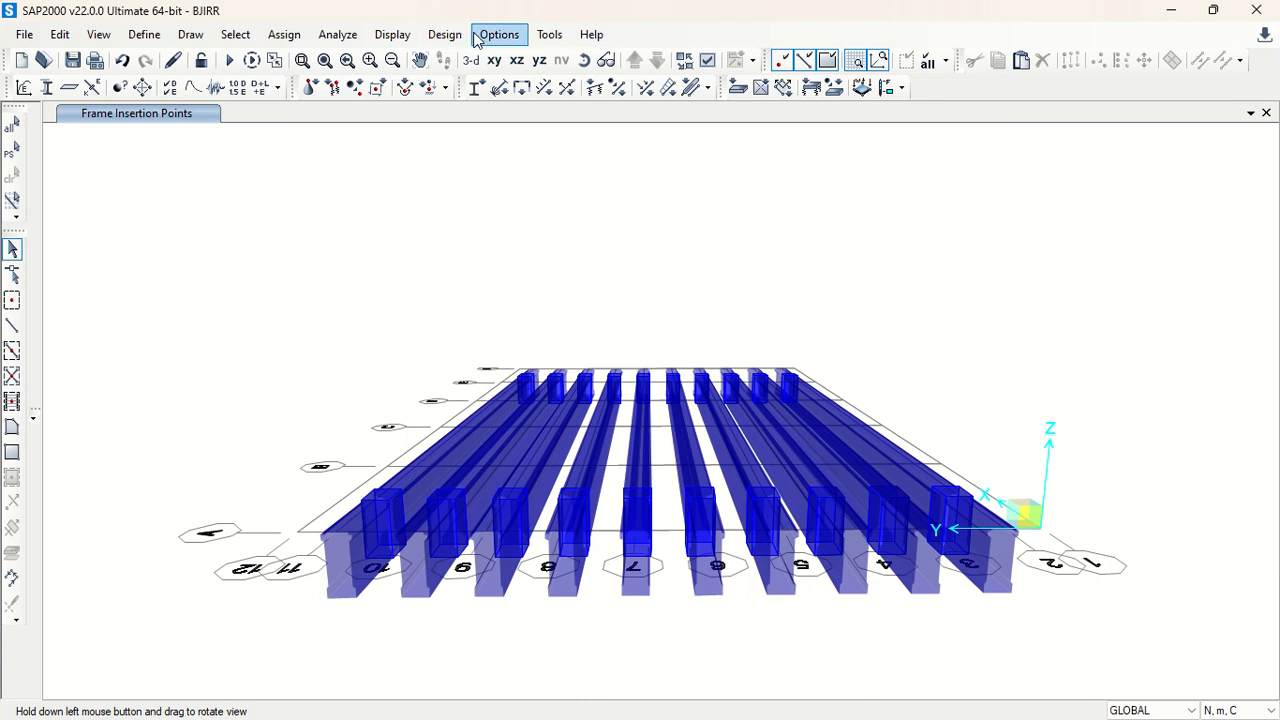
pyautogui.click(484, 38)
pyautogui.moveTo(460, 38)
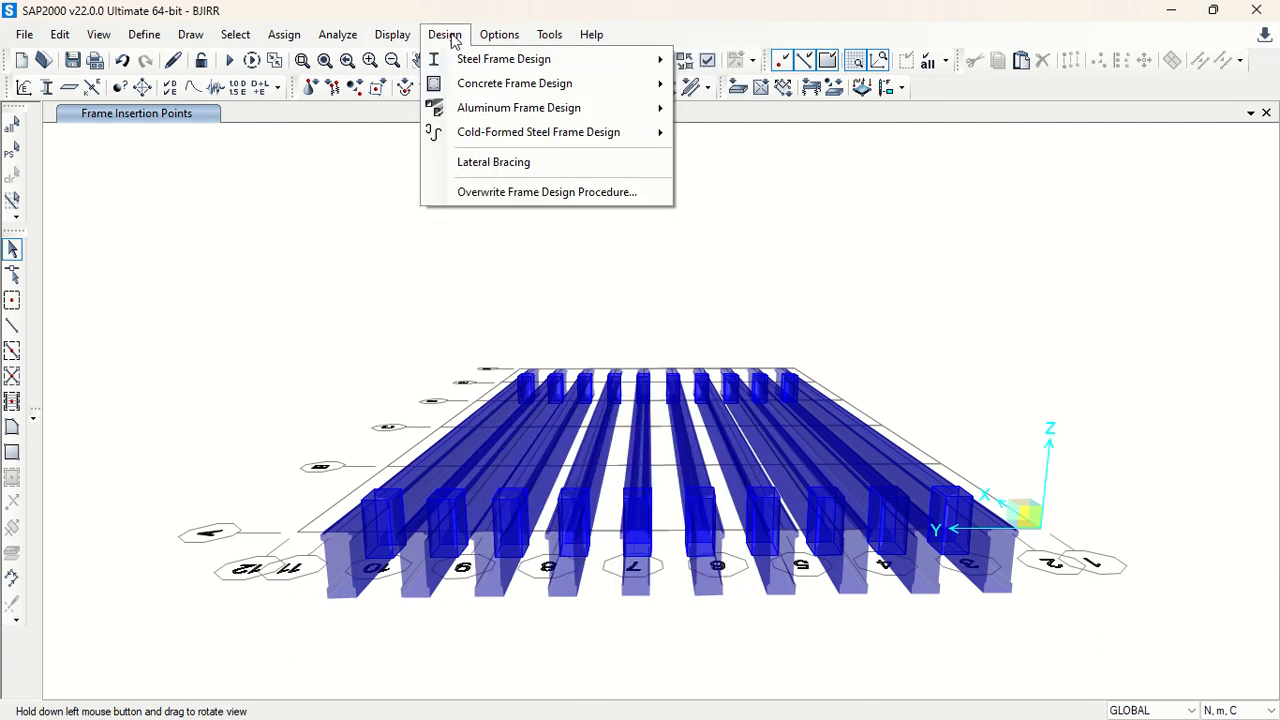
pyautogui.click(262, 40)
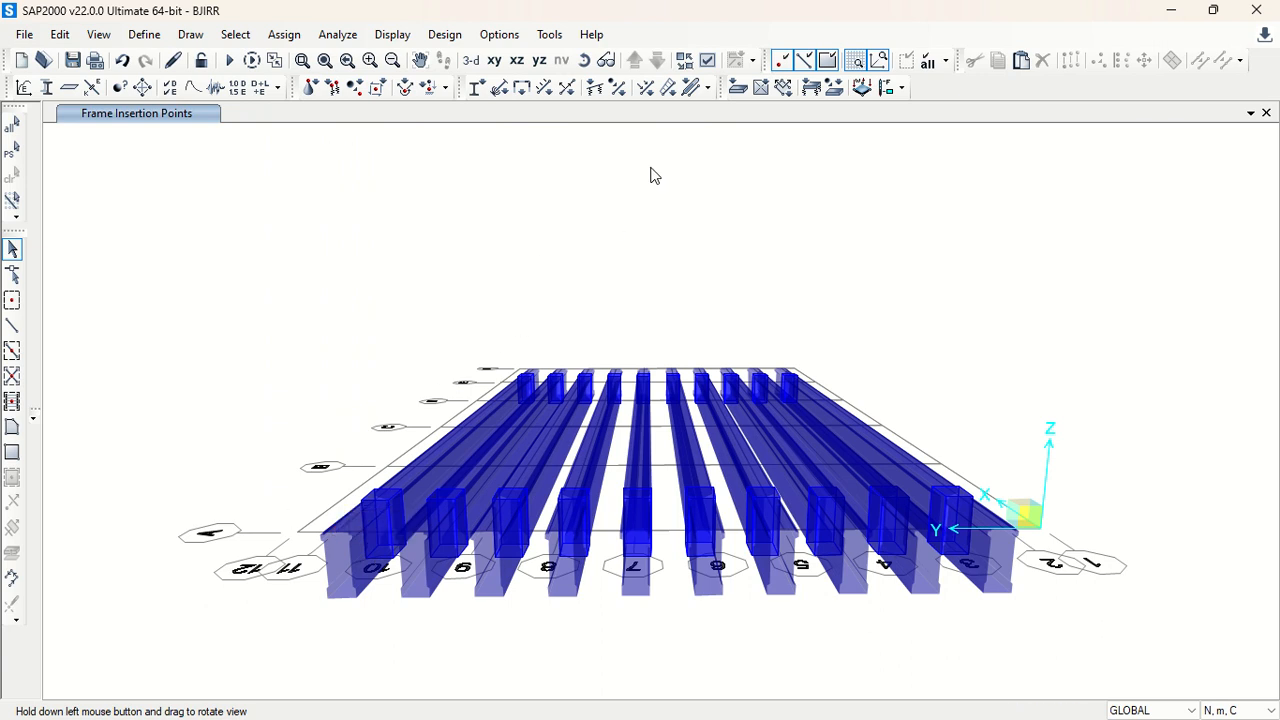
# Set the model display's view type to Standard so the girders show as lines.
pyautogui.click(284, 34)
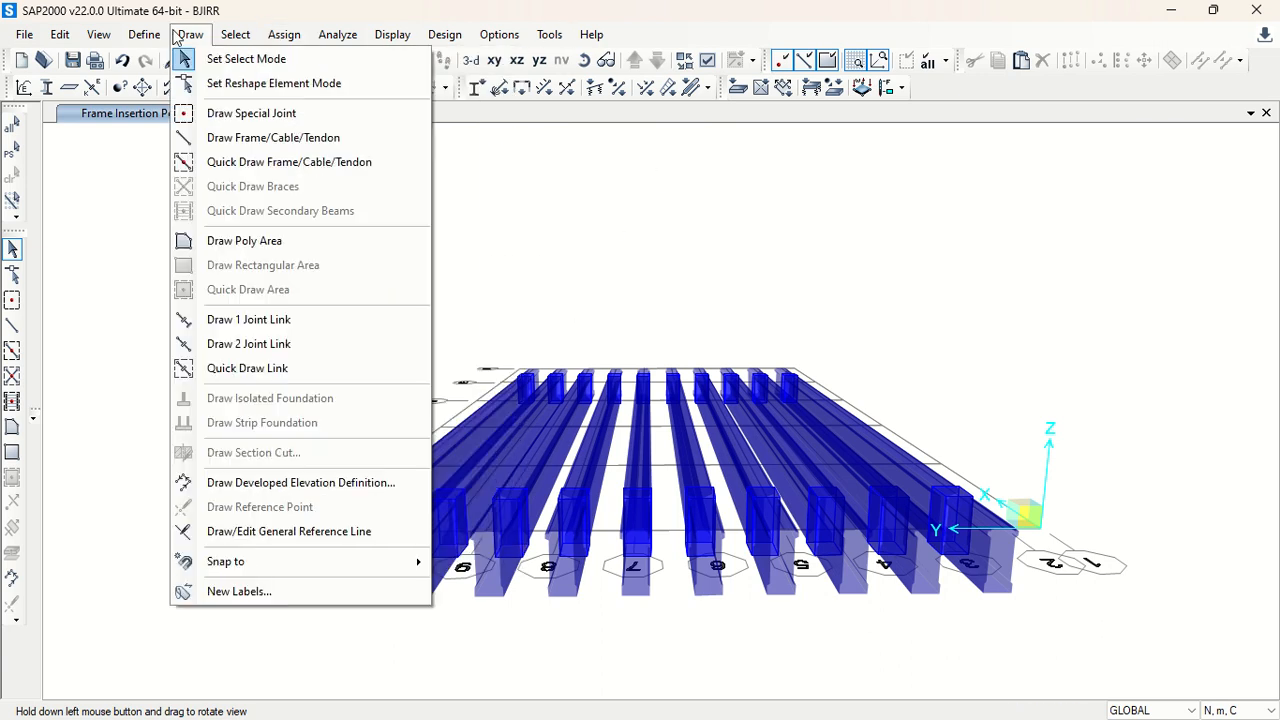
pyautogui.moveTo(97, 40)
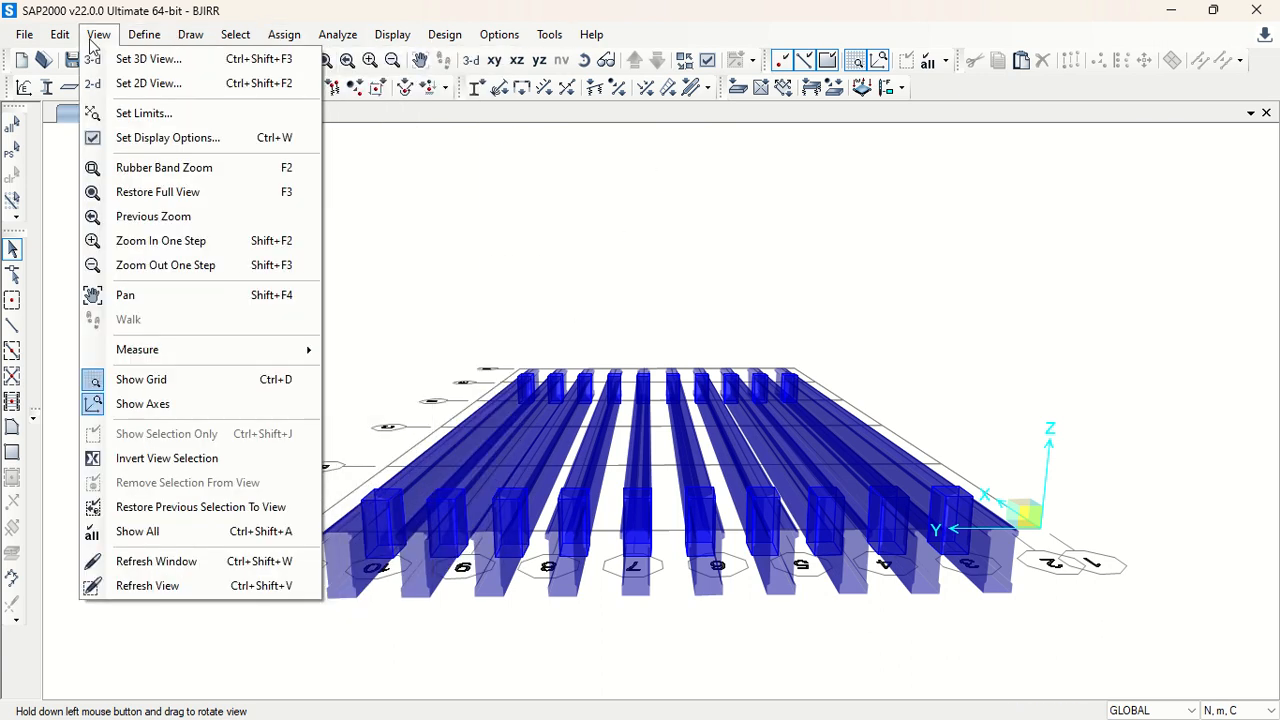
pyautogui.click(153, 140)
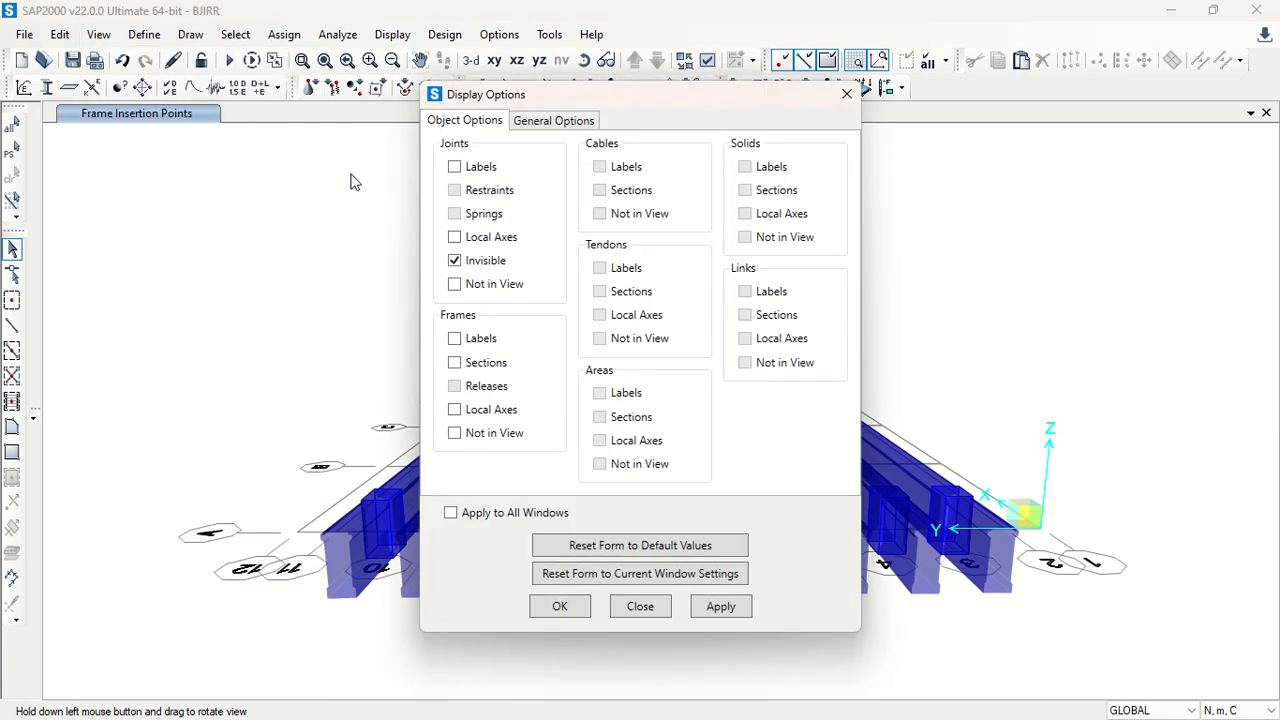
pyautogui.click(530, 120)
pyautogui.click(734, 167)
pyautogui.click(698, 610)
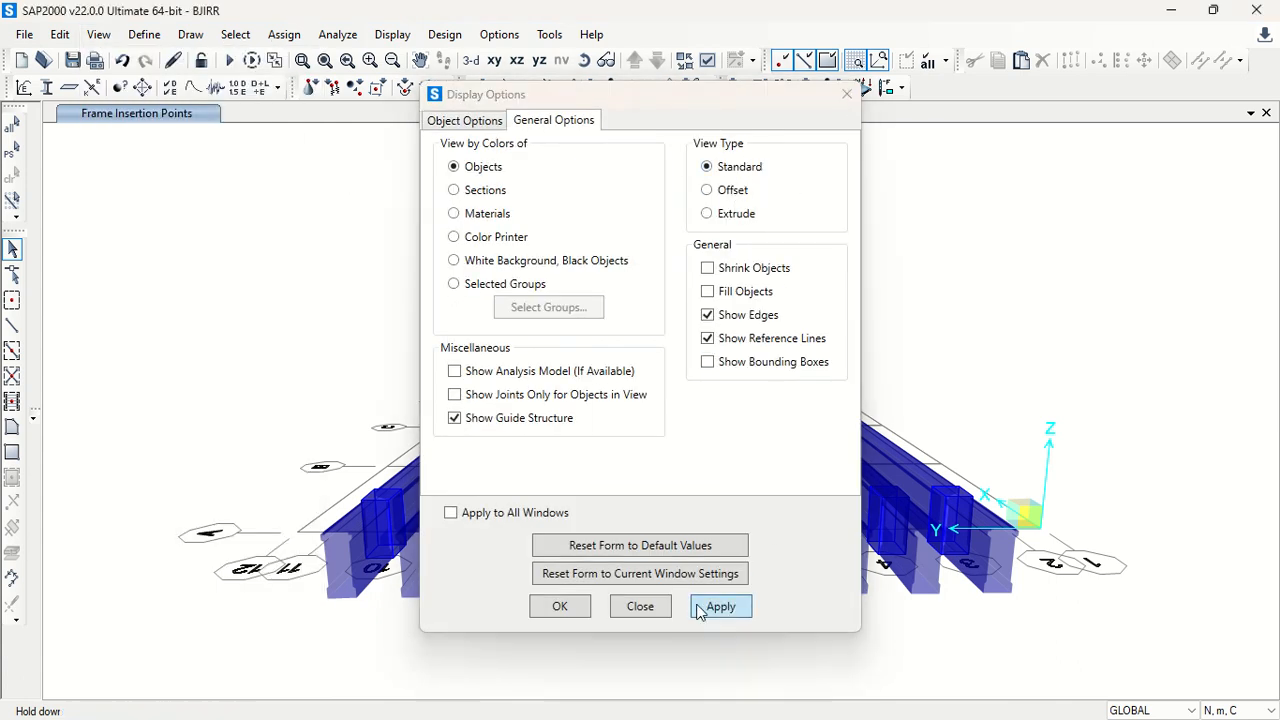
pyautogui.click(624, 607)
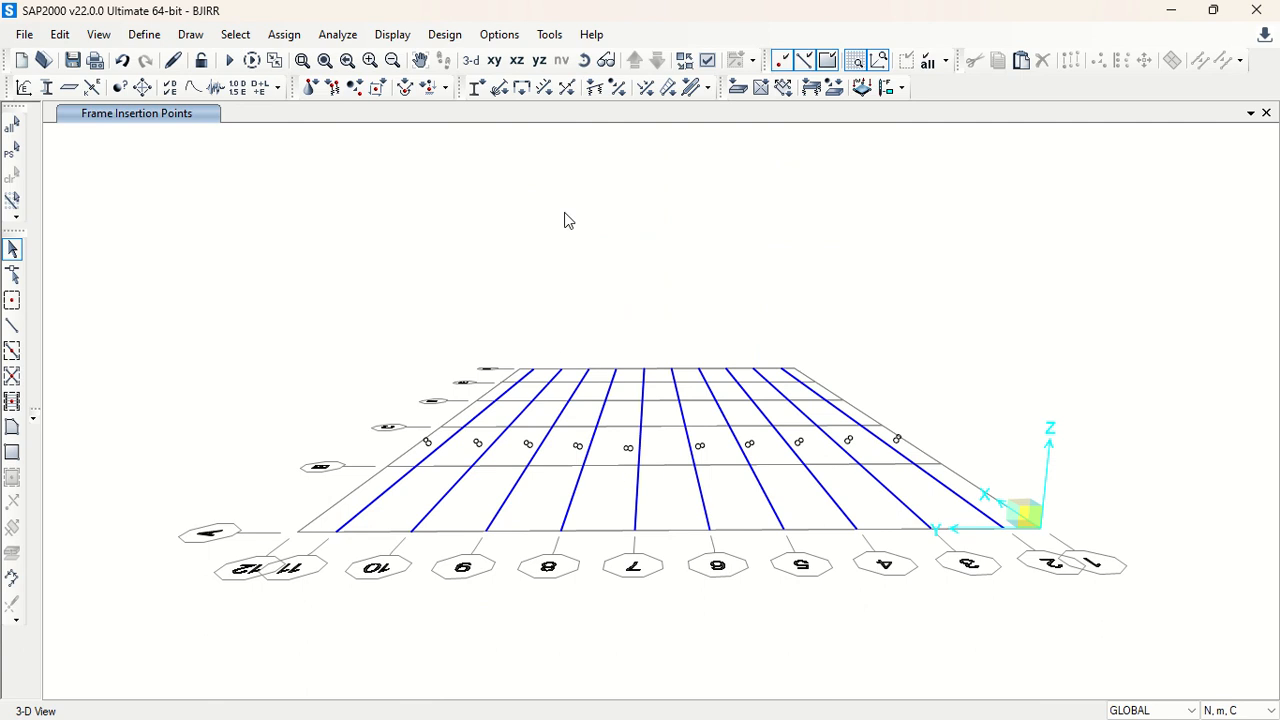
# Draw a poly area slab panel with section Pelat between grid lines 12 and 11, spanning the full girder length.
pyautogui.click(520, 371)
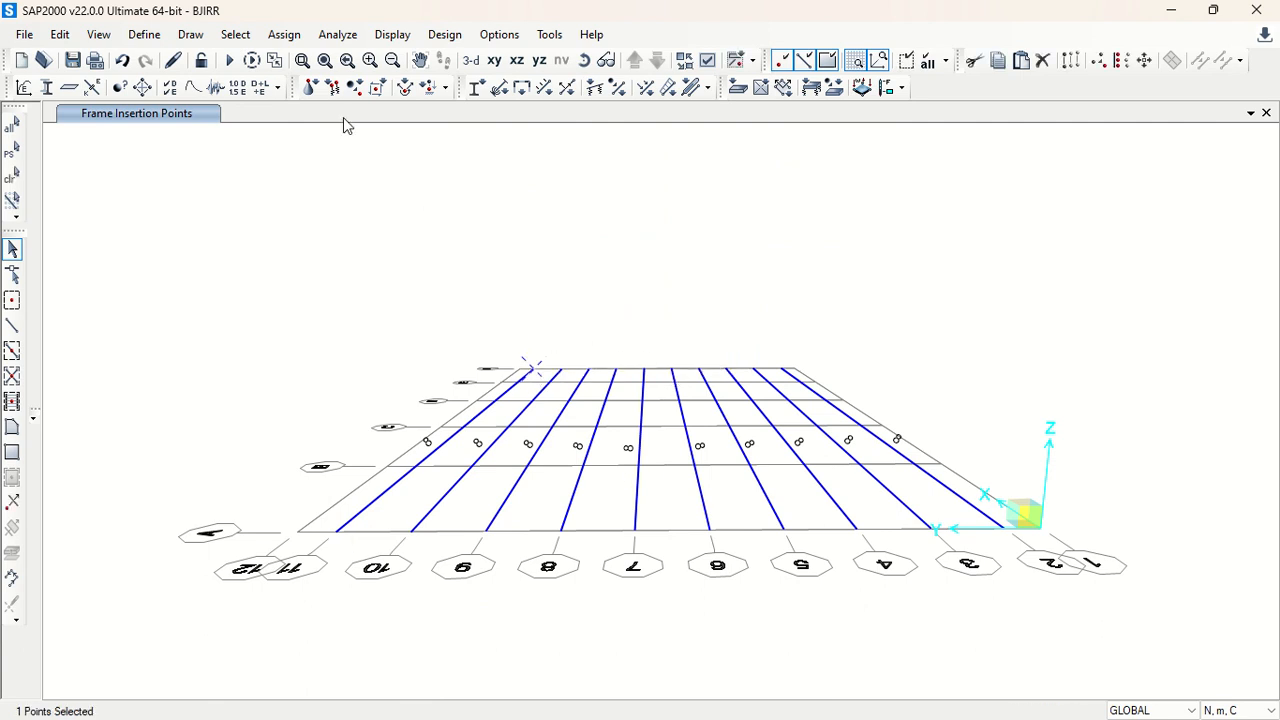
pyautogui.click(192, 34)
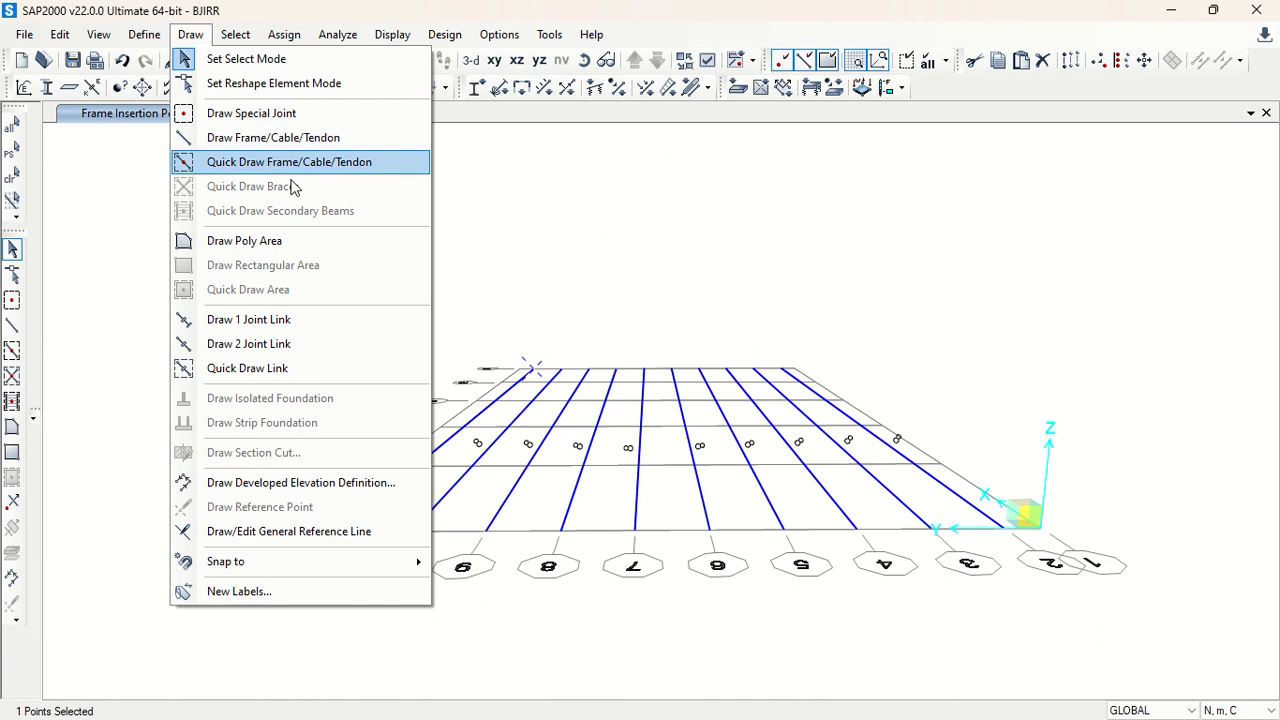
pyautogui.click(300, 241)
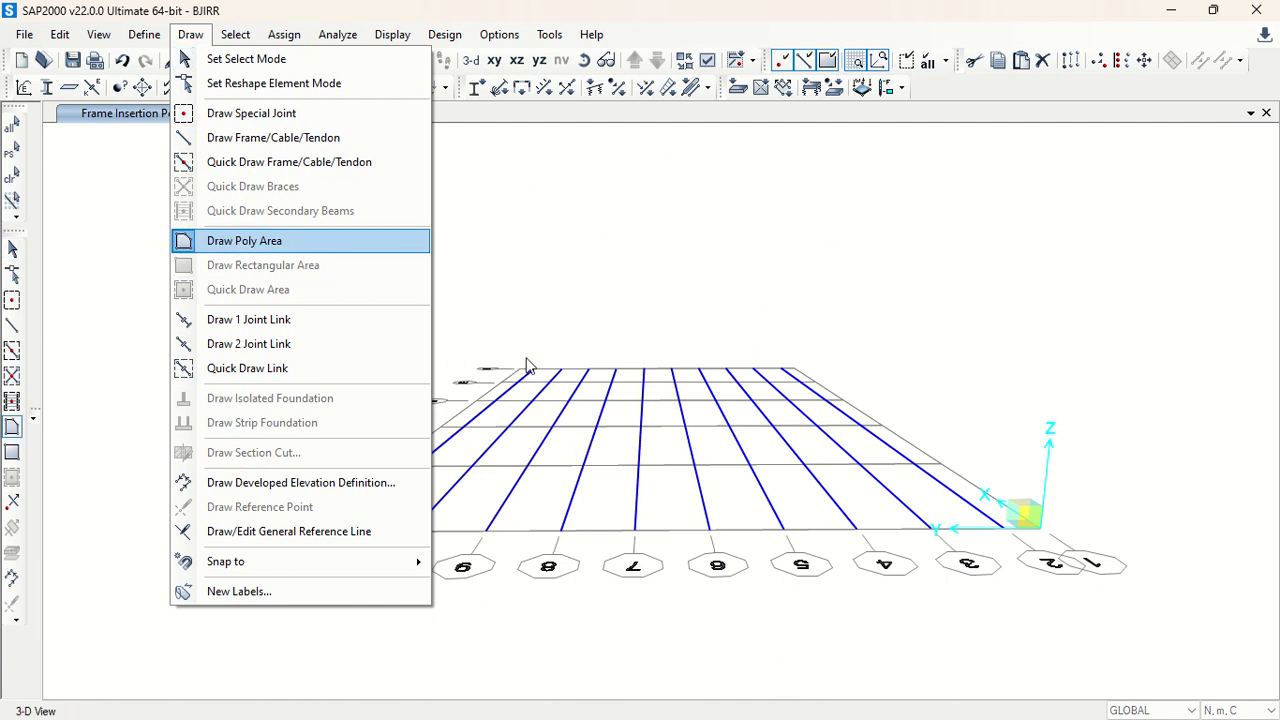
pyautogui.moveTo(695, 303); pyautogui.dragTo(754, 251)
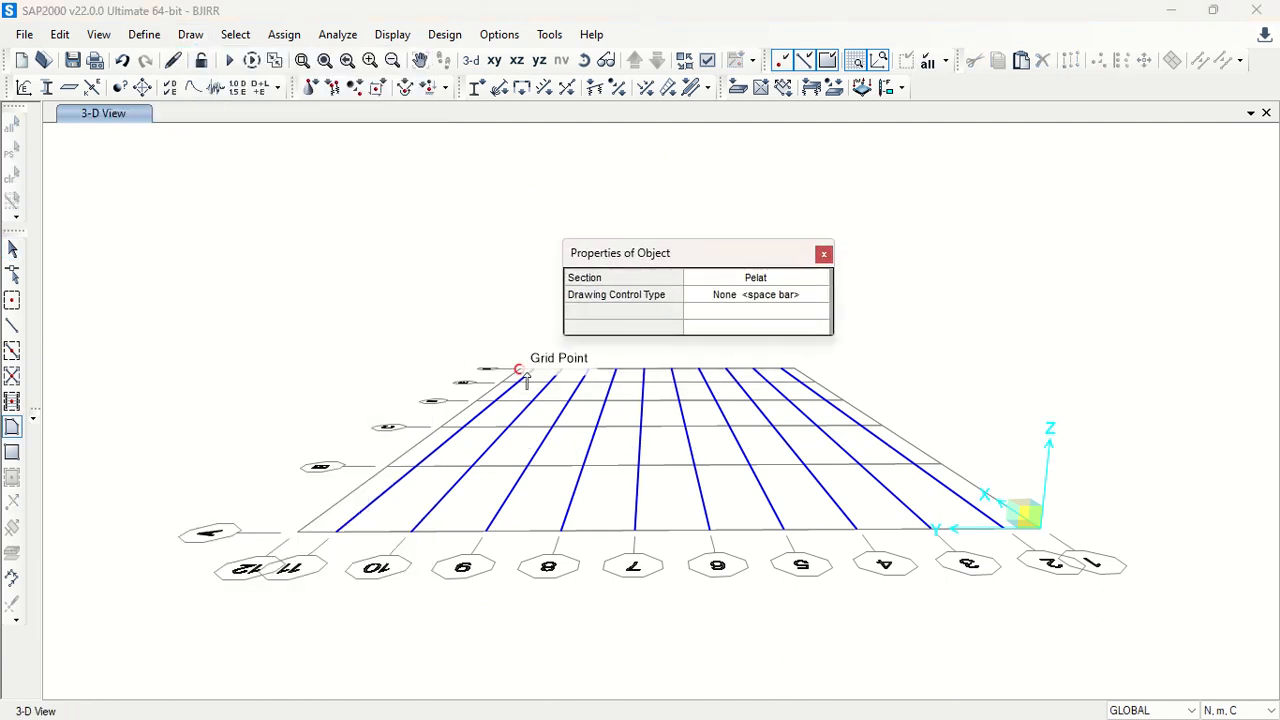
pyautogui.click(532, 371)
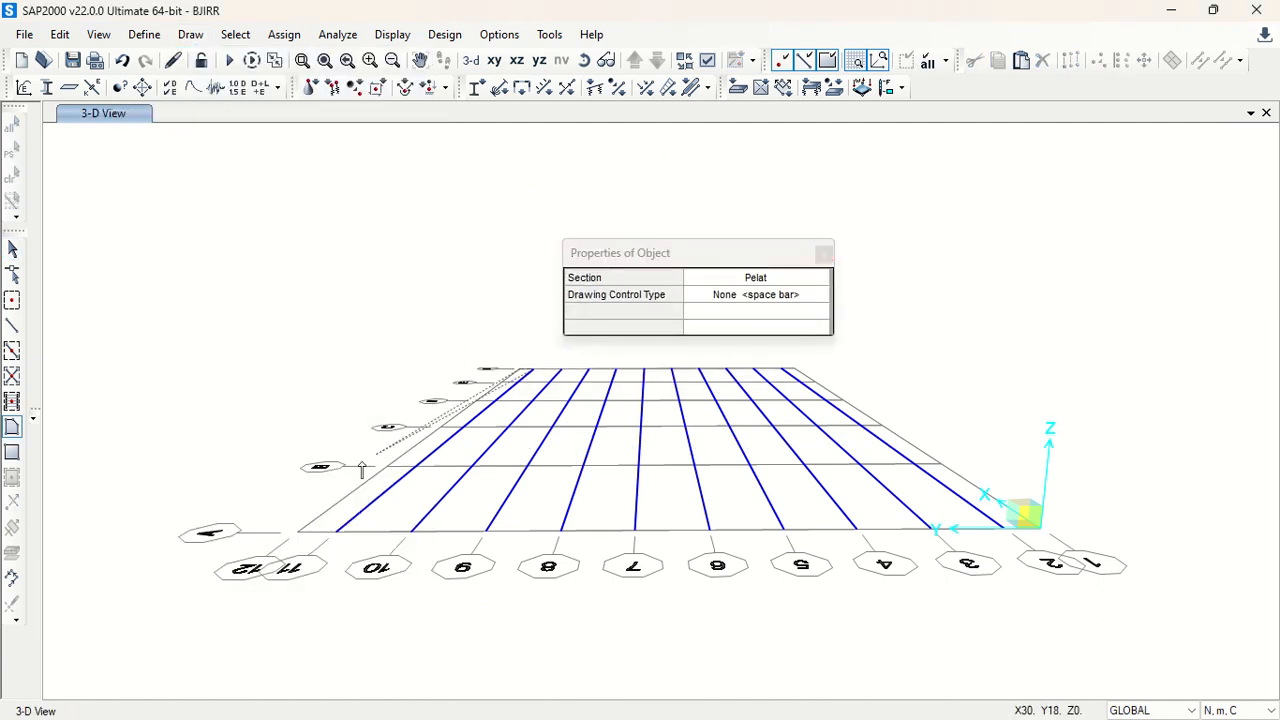
pyautogui.click(335, 533)
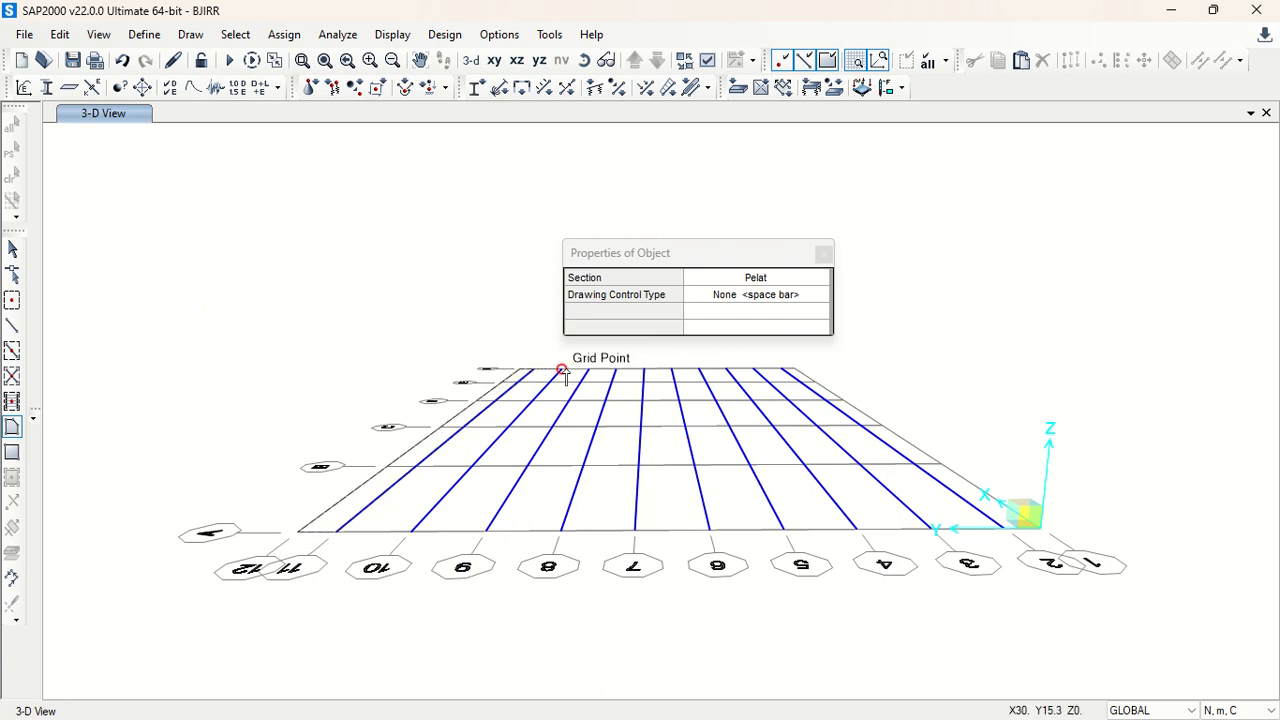
# Draw a second Pelat slab panel between grid lines 11 and 10 over the full span and end area drawing.
pyautogui.click(530, 370)
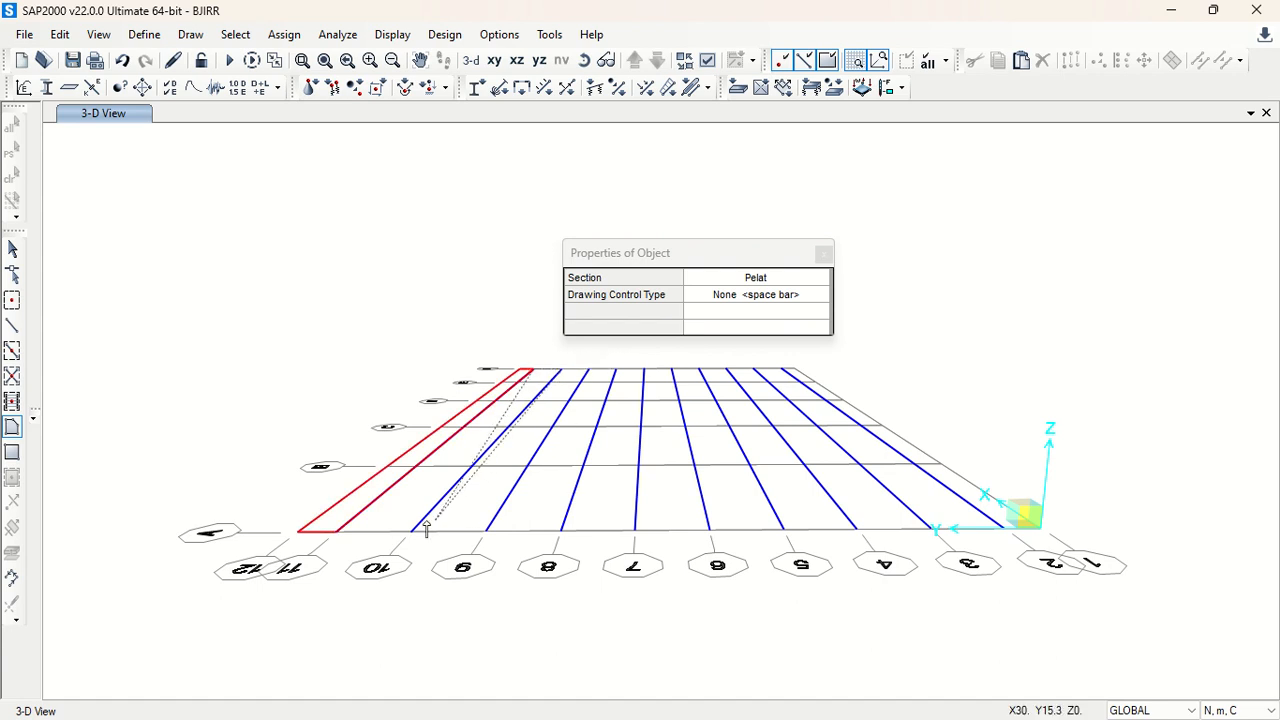
pyautogui.click(396, 533)
pyautogui.click(332, 535)
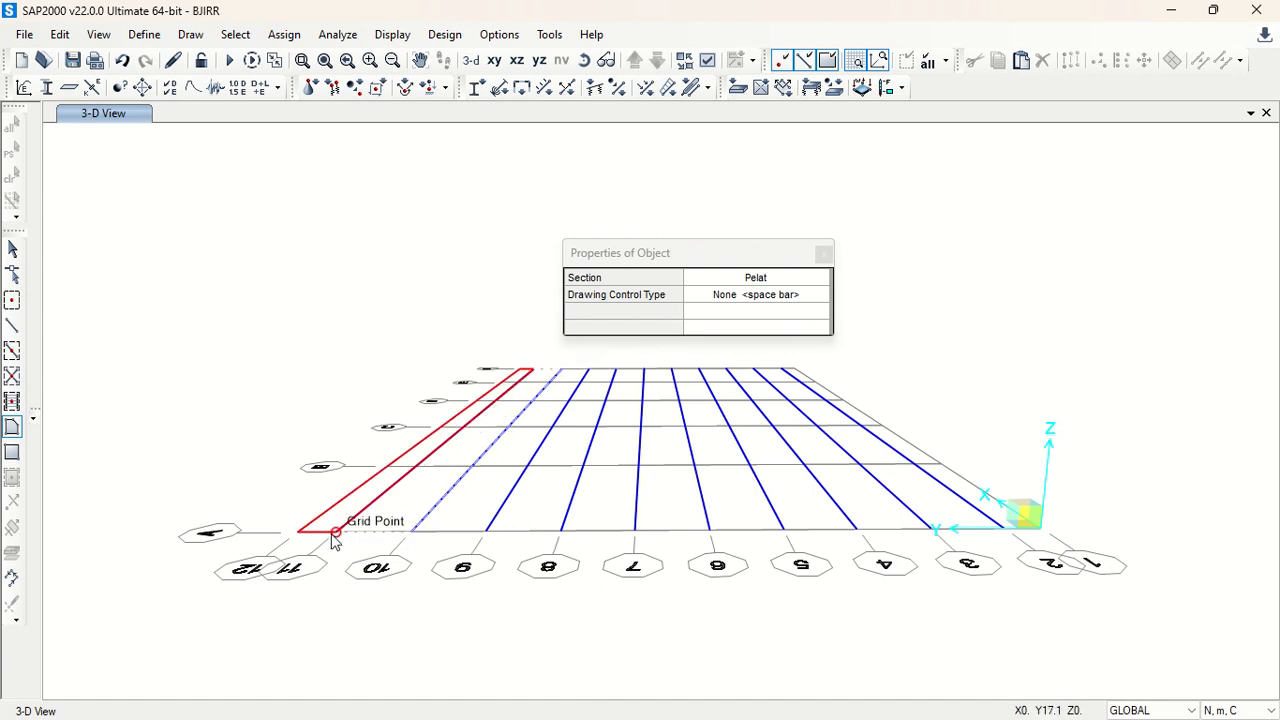
pyautogui.click(533, 372)
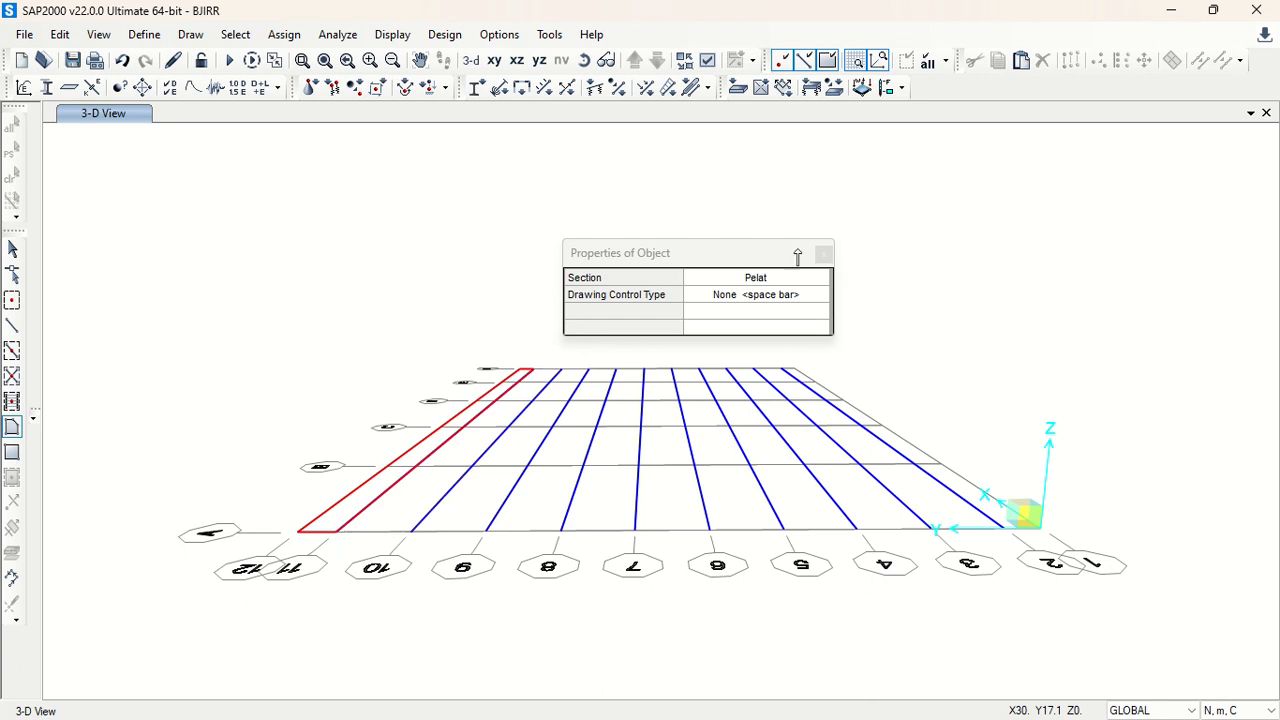
pyautogui.click(823, 254)
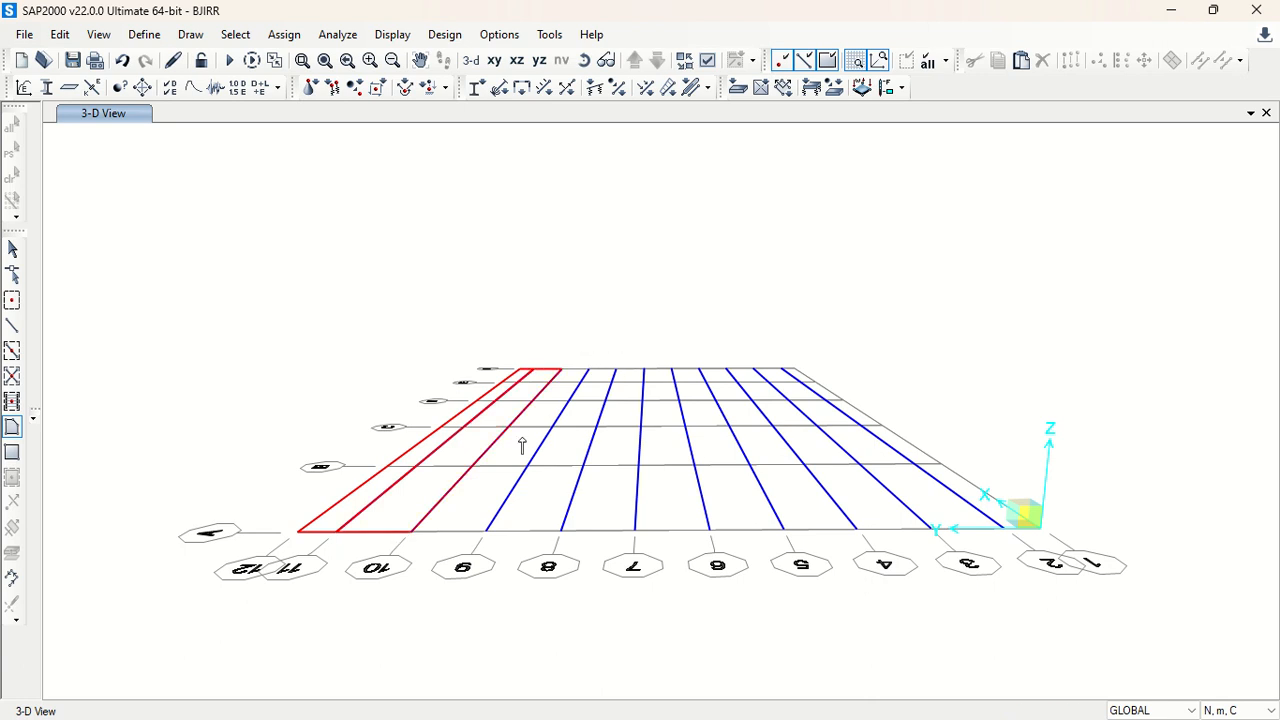
pyautogui.press('Escape')
# Try to replicate the slab panel between grid lines 11 and 10 with dy 1.8 m and 8 copies, and undo it.
pyautogui.click(512, 418)
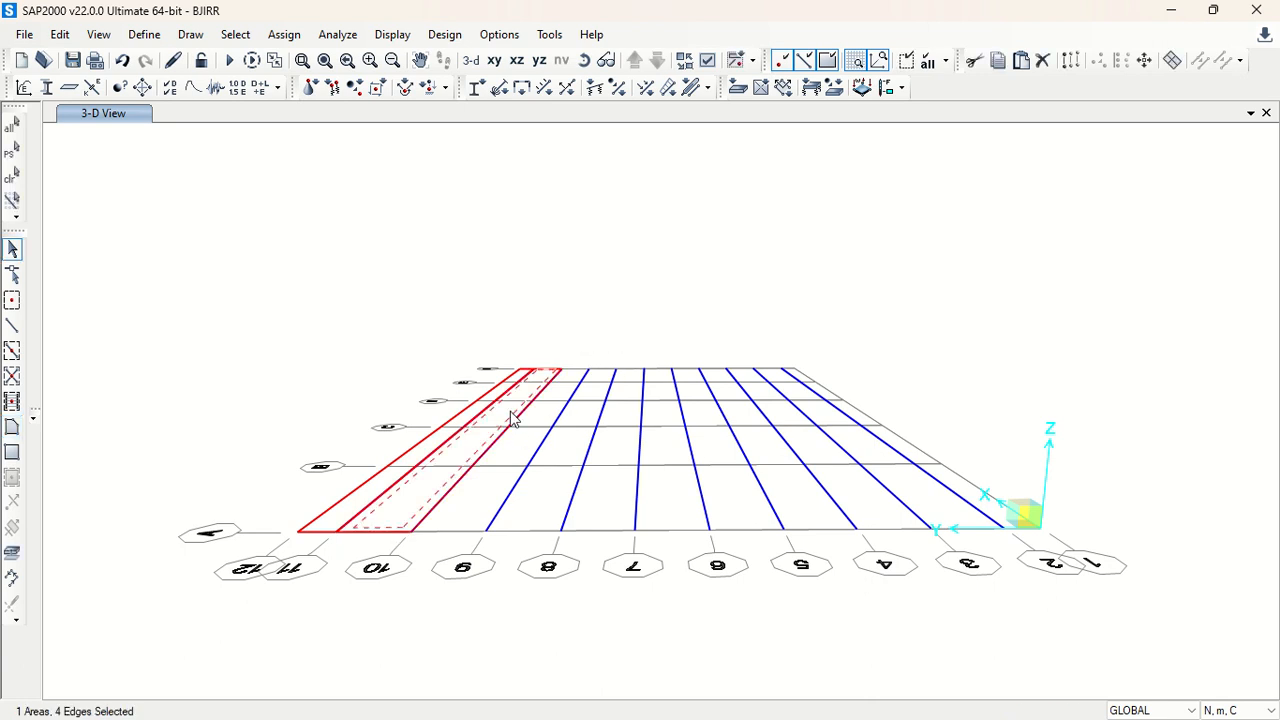
pyautogui.hotkey('ctrl', 'r')
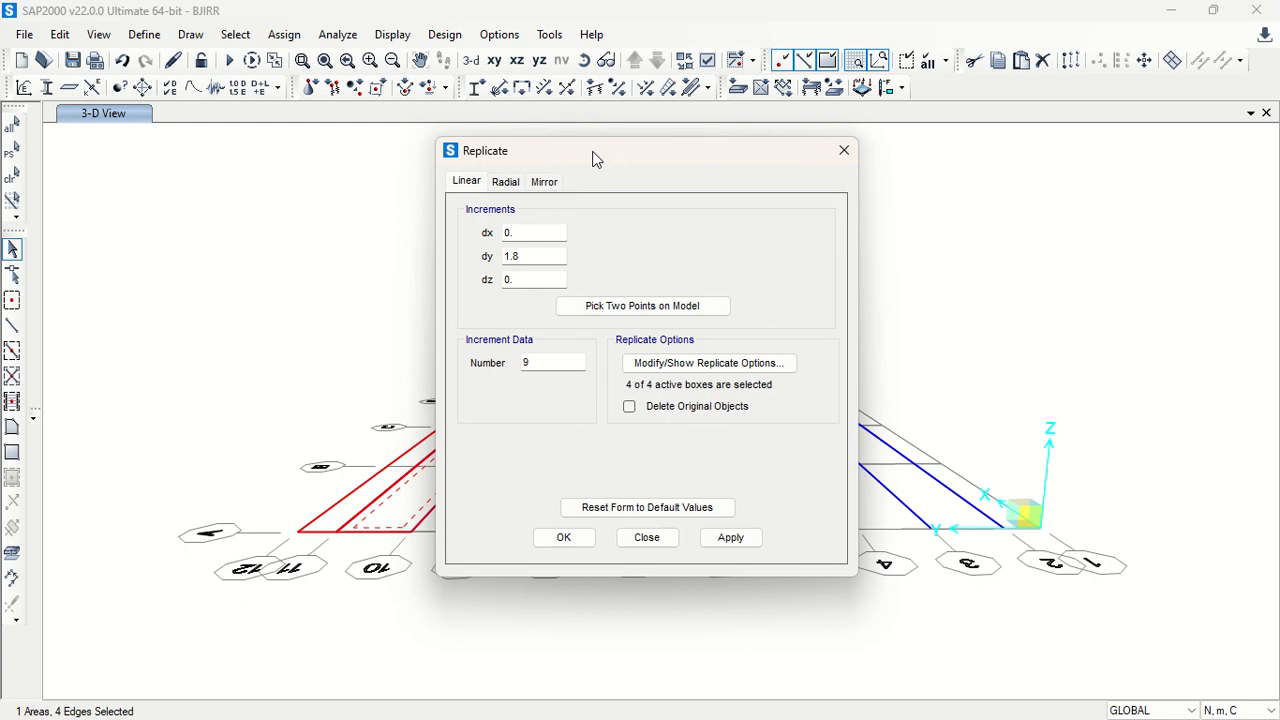
pyautogui.moveTo(595, 160); pyautogui.dragTo(975, 149)
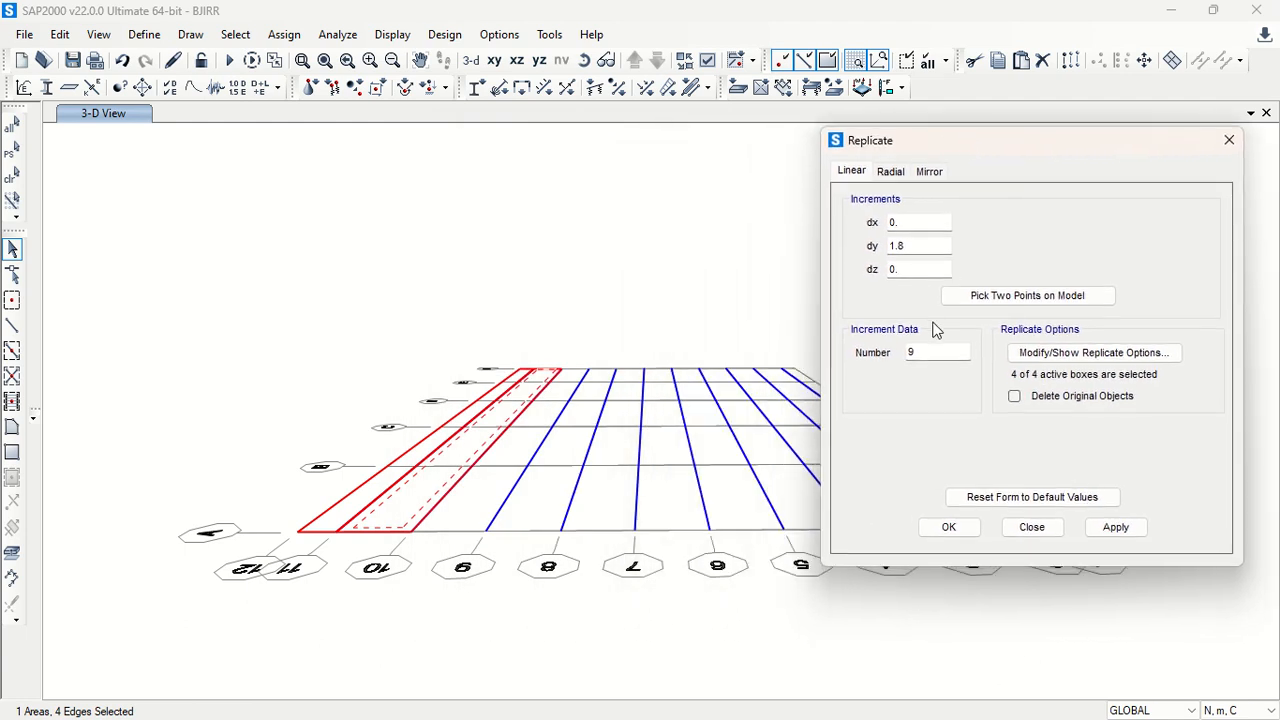
pyautogui.doubleClick(929, 353)
pyautogui.click(1115, 528)
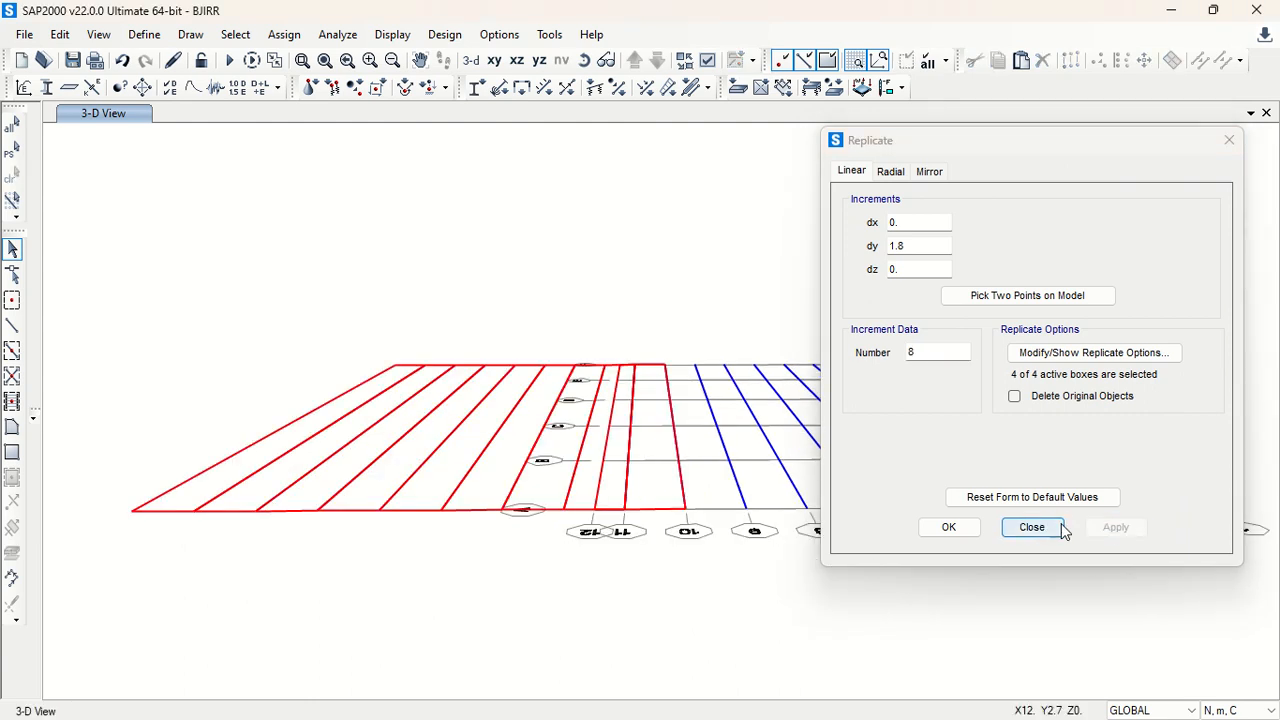
pyautogui.hotkey('ctrl', 'z')
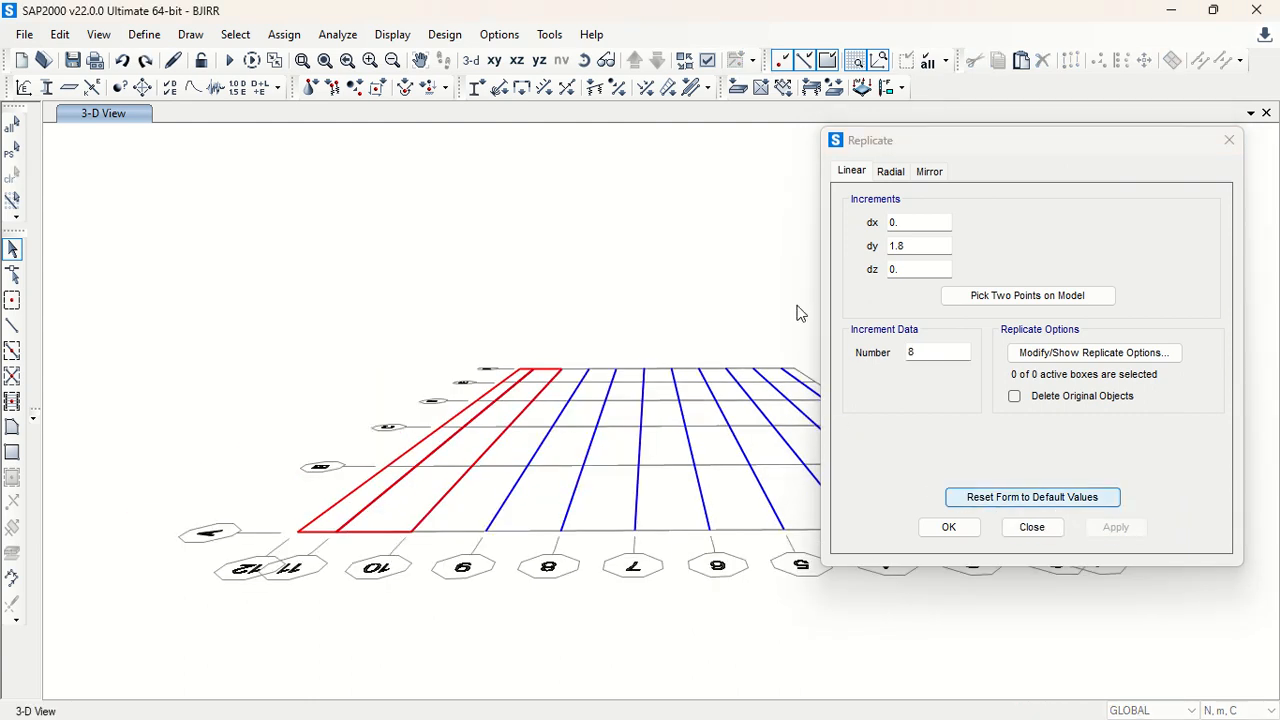
# Replicate the slab panel between grid lines 11 and 10 linearly with dy -1.8 m and 8 copies.
pyautogui.doubleClick(905, 245)
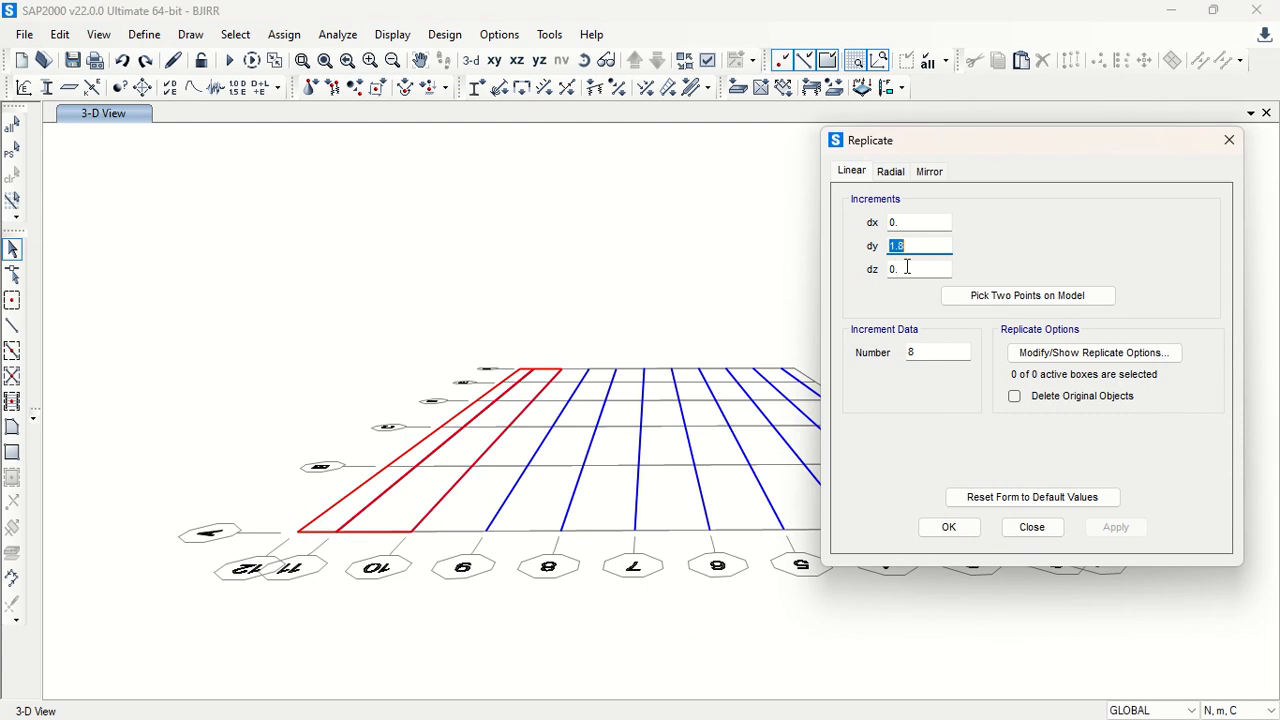
pyautogui.write('-')
pyautogui.moveTo(945, 148); pyautogui.dragTo(818, 98)
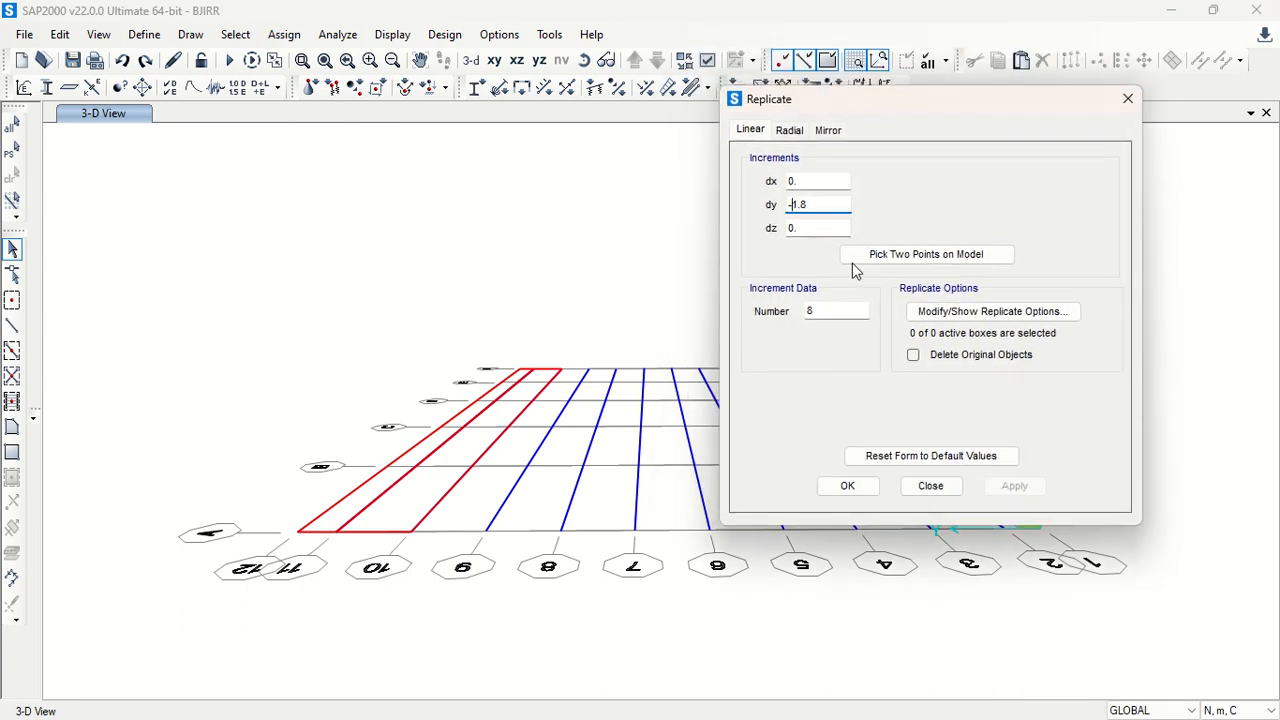
pyautogui.click(835, 228)
pyautogui.click(494, 428)
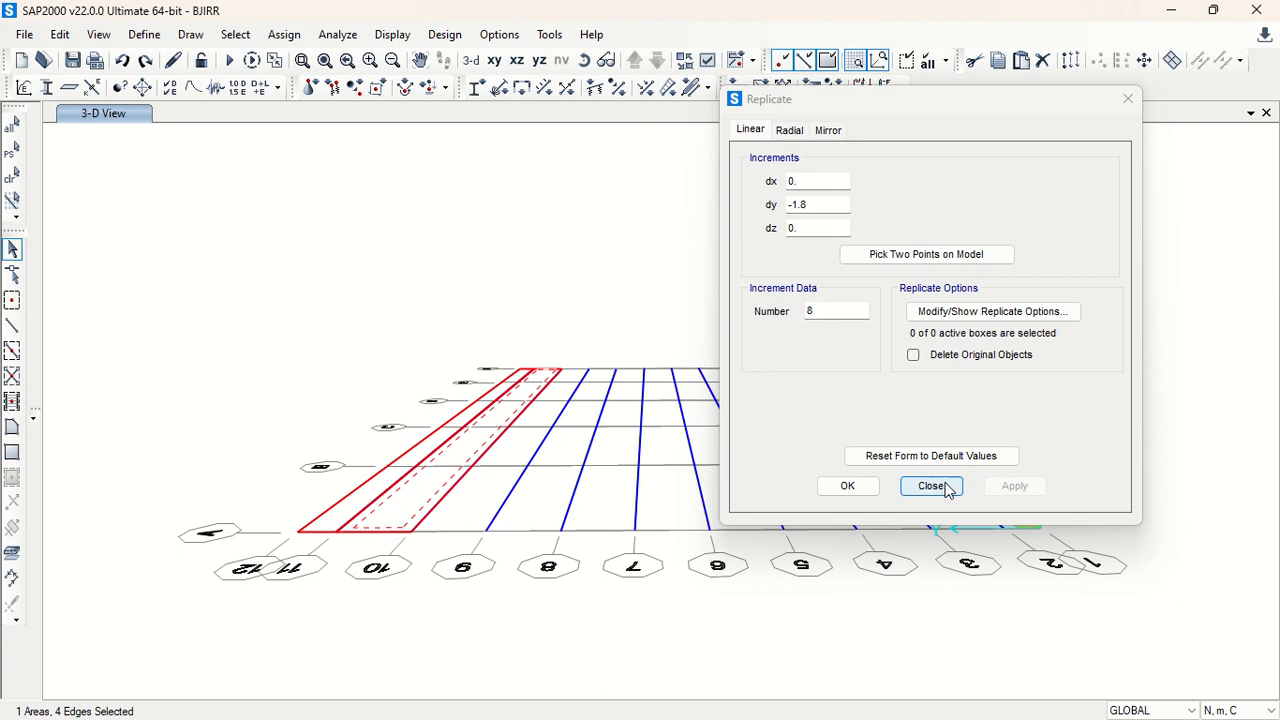
pyautogui.click(883, 488)
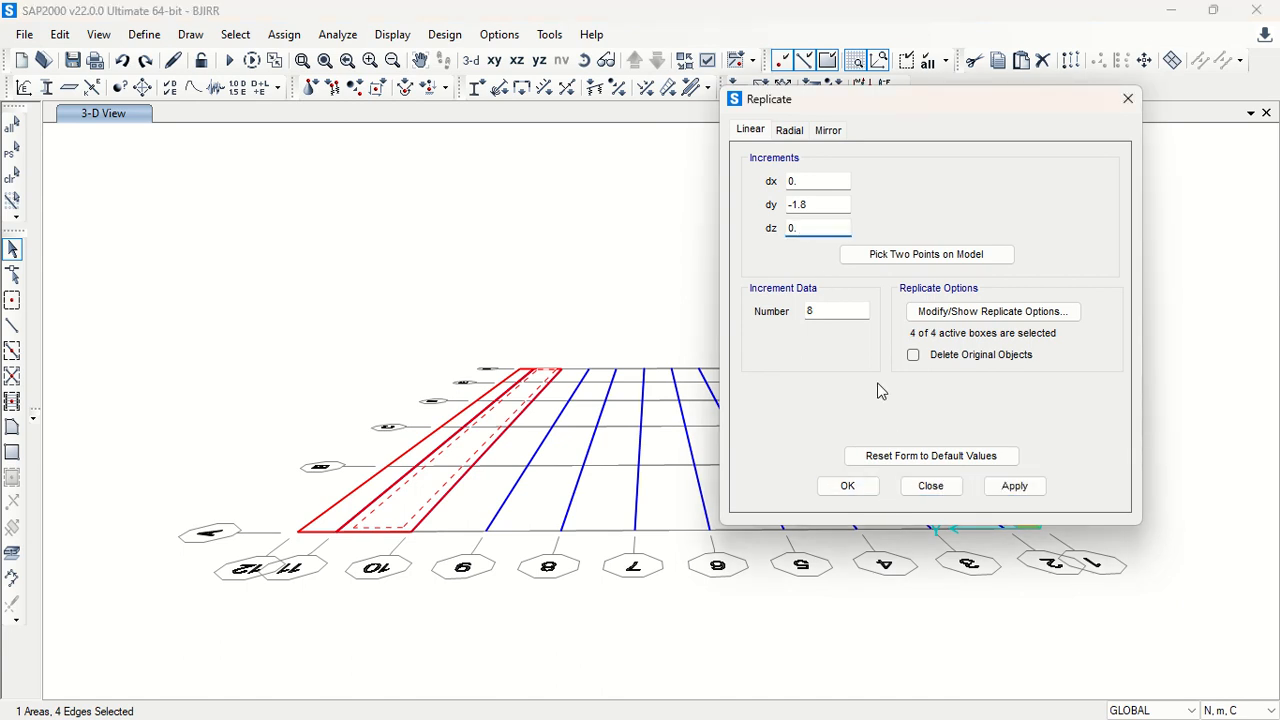
pyautogui.click(1013, 486)
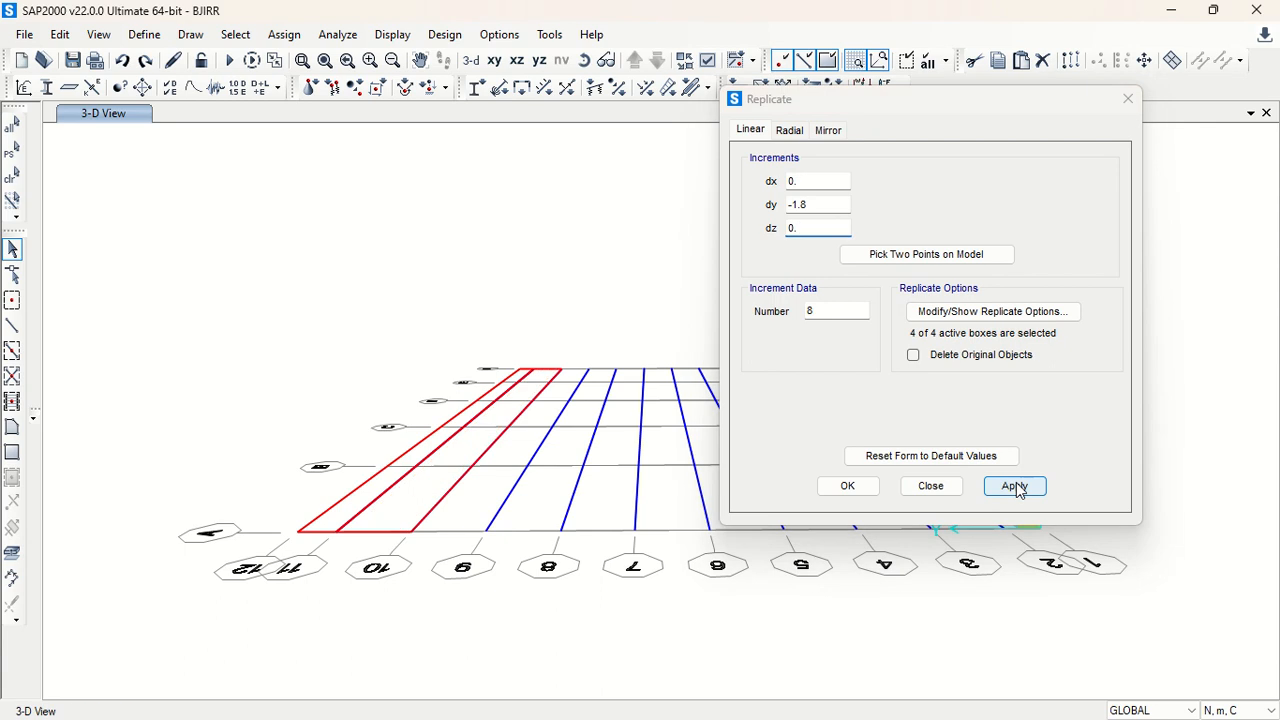
pyautogui.moveTo(924, 107); pyautogui.dragTo(409, 423)
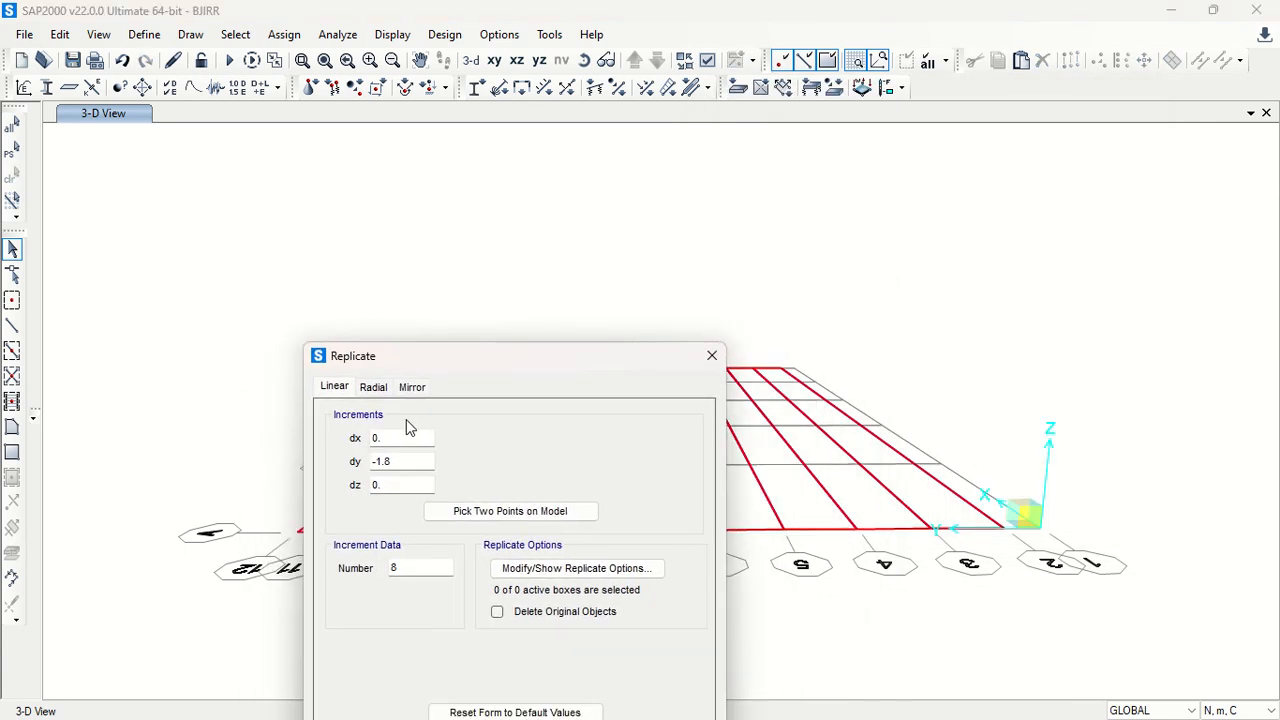
pyautogui.click(711, 356)
# Replicate the edge slab panel between grid lines 12 and 11 once to the opposite deck edge with dy -17.1 m.
pyautogui.click(471, 423)
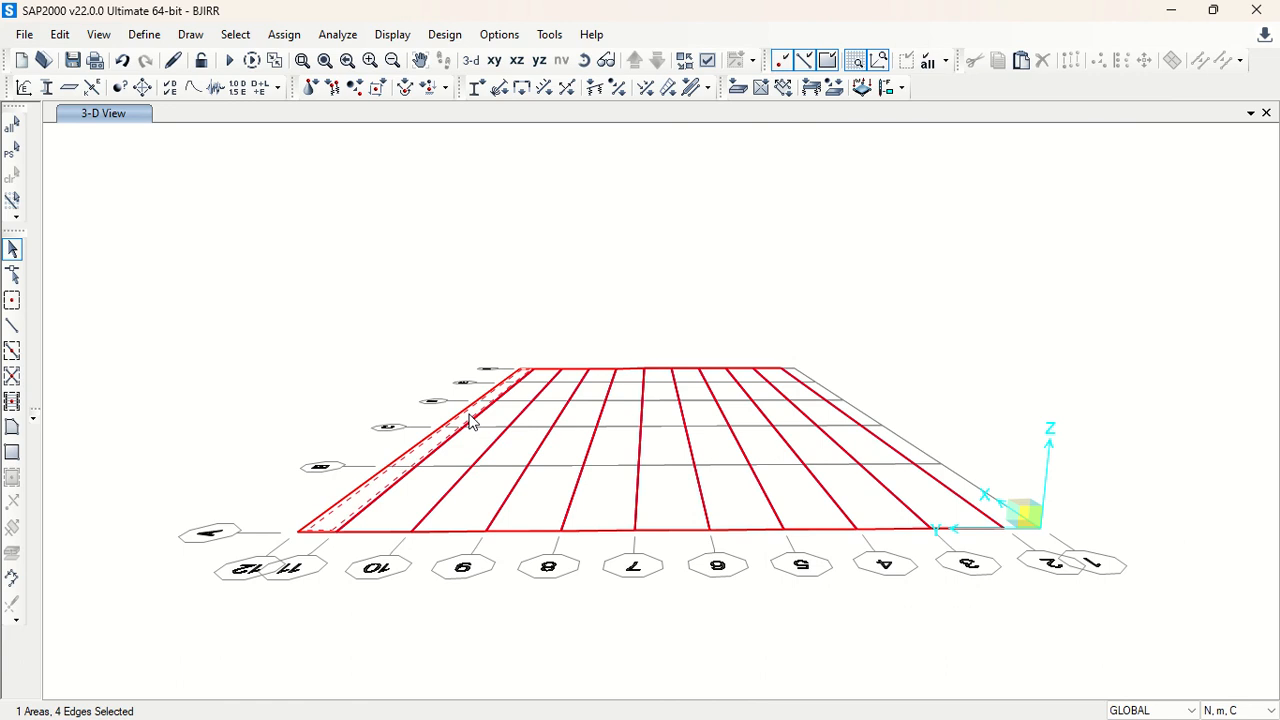
pyautogui.hotkey('ctrl', 'r')
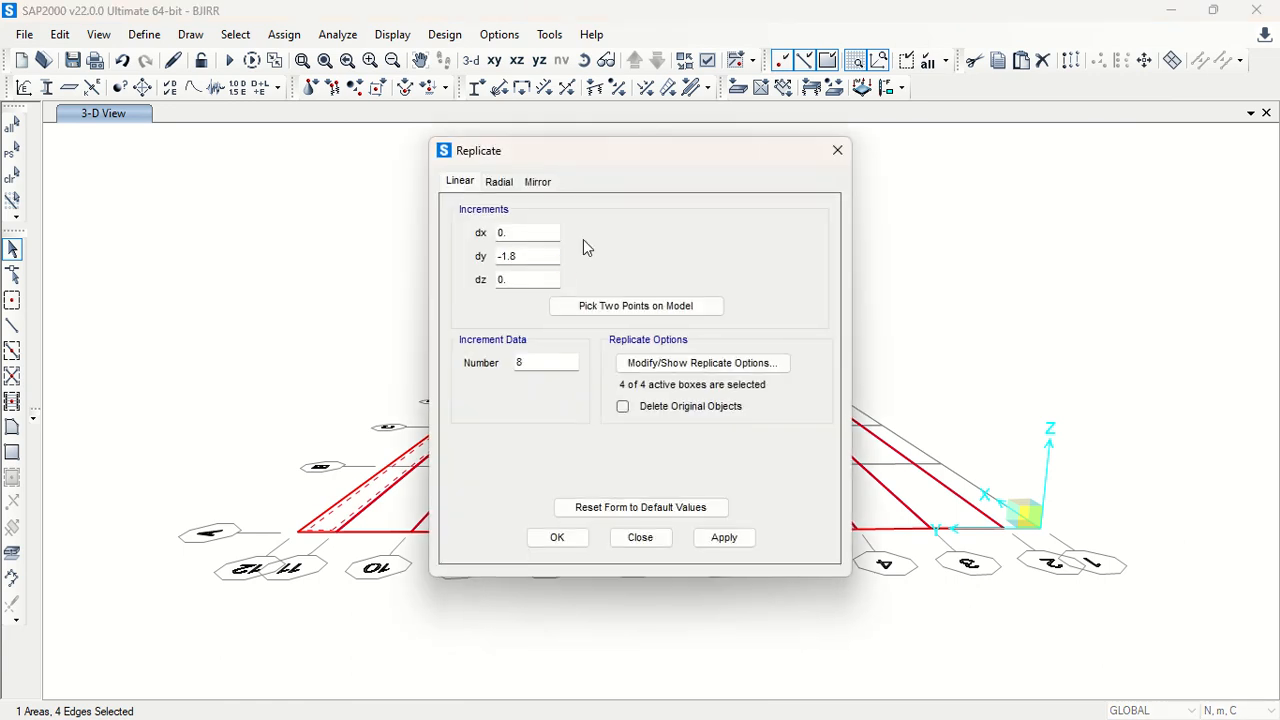
pyautogui.click(632, 306)
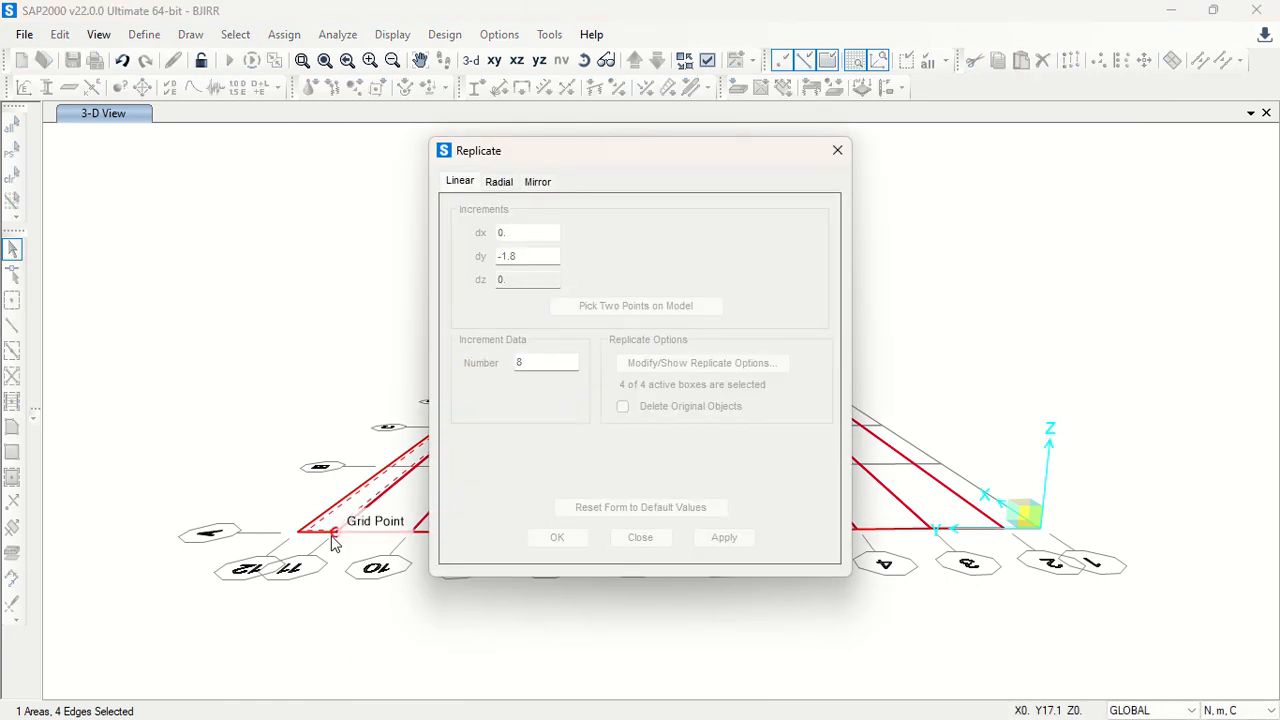
pyautogui.click(336, 531)
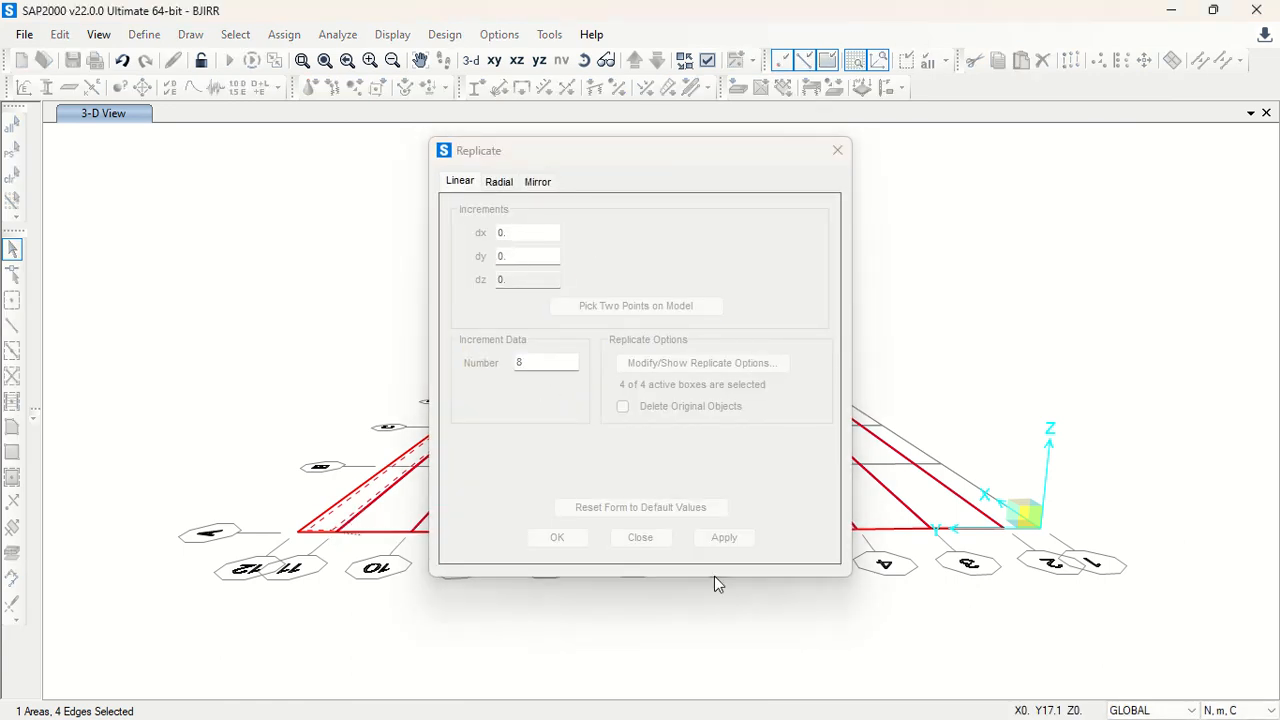
pyautogui.click(1044, 533)
pyautogui.doubleClick(509, 363)
pyautogui.write('1')
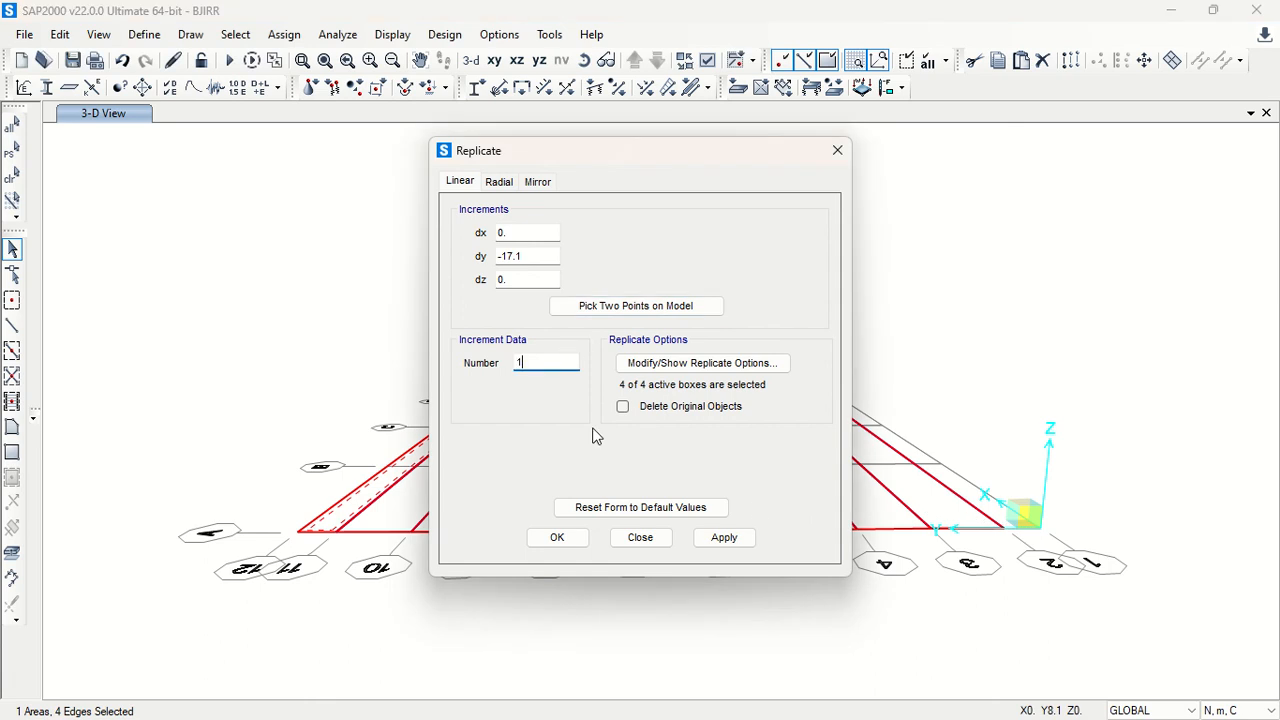
pyautogui.click(718, 537)
pyautogui.click(657, 531)
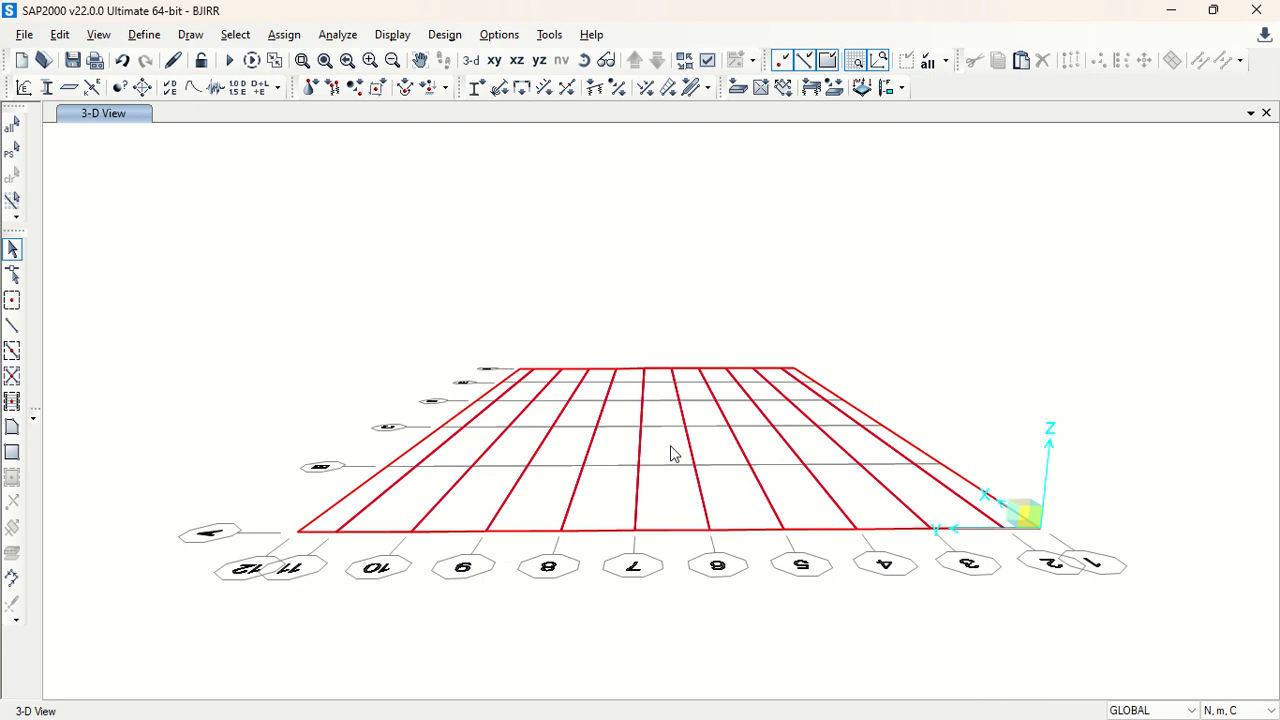
# Look up the slab meshing instructions in the Part-3 Word document and return to SAP2000.
pyautogui.hotkey('alt', 'Tab')
pyautogui.keyDown('alt'); pyautogui.click(718, 220); pyautogui.keyUp('alt')
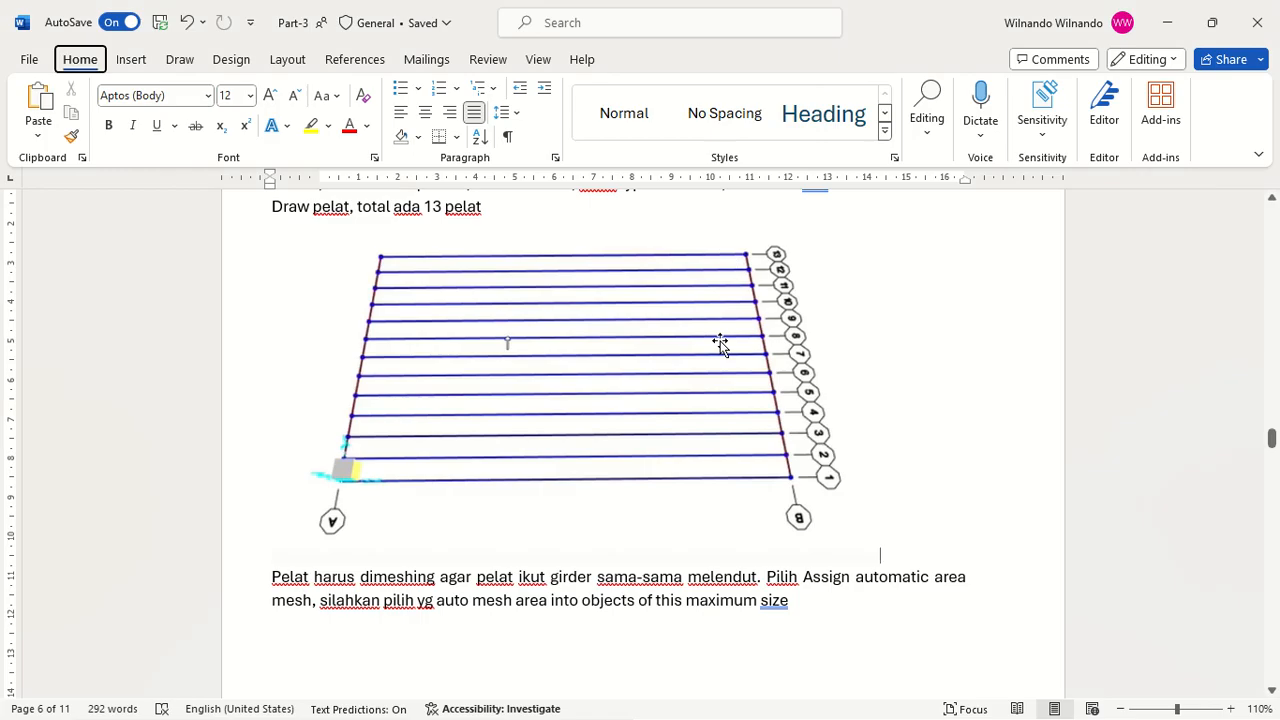
pyautogui.scroll(-5, 710, 379)
pyautogui.hotkey('alt', 'Tab')
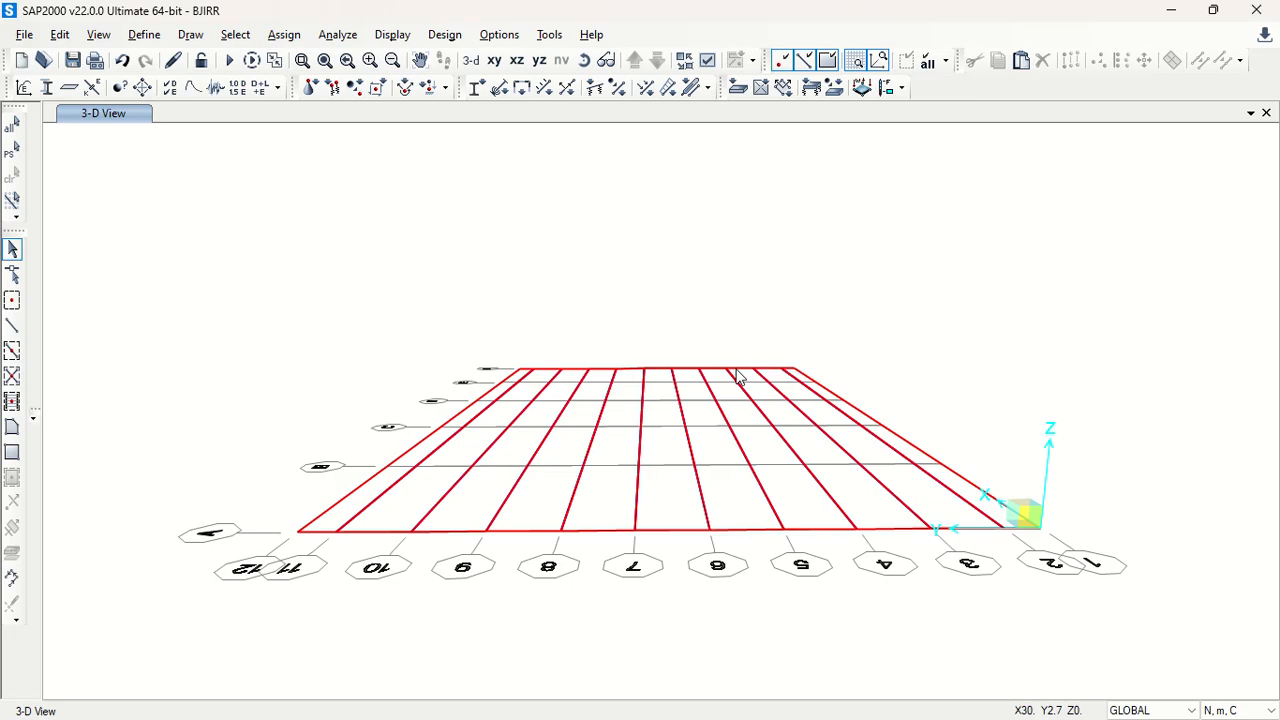
# Assign an automatic area mesh to all eleven deck slab panels with a maximum object size of 1.2 m along both edges.
pyautogui.click(660, 448)
pyautogui.click(745, 452)
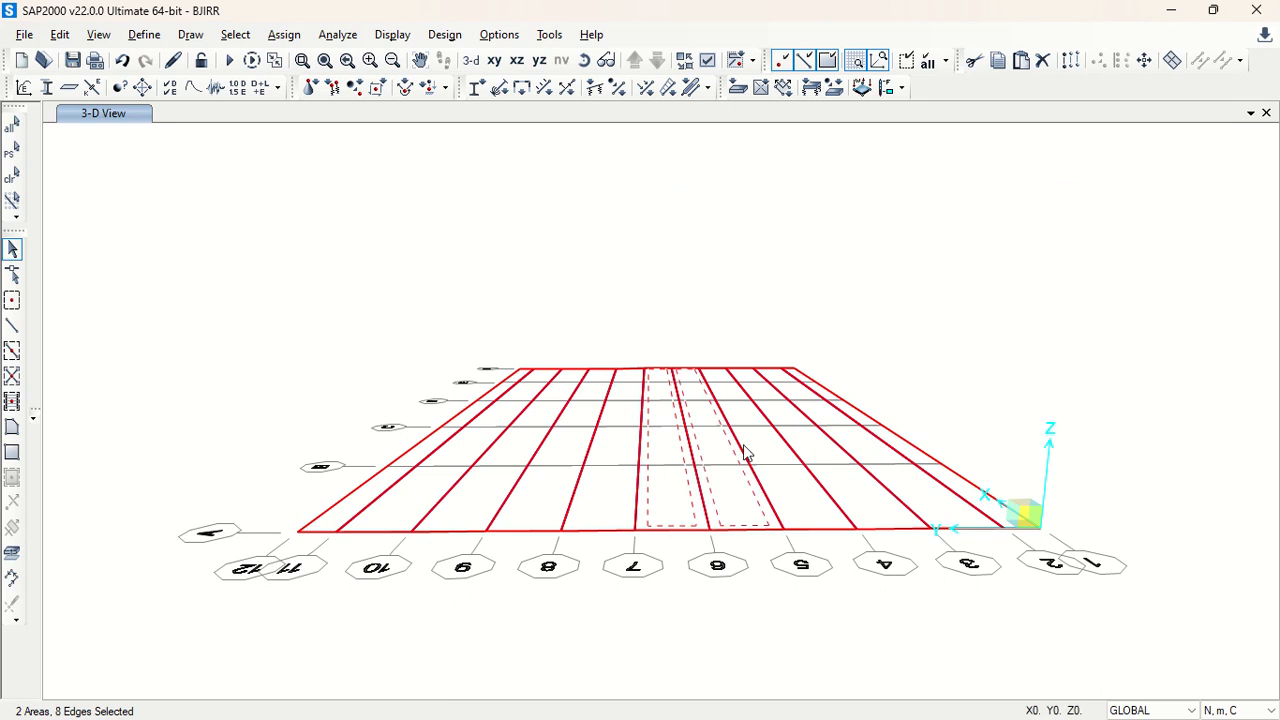
pyautogui.click(812, 452)
pyautogui.click(842, 454)
pyautogui.click(864, 452)
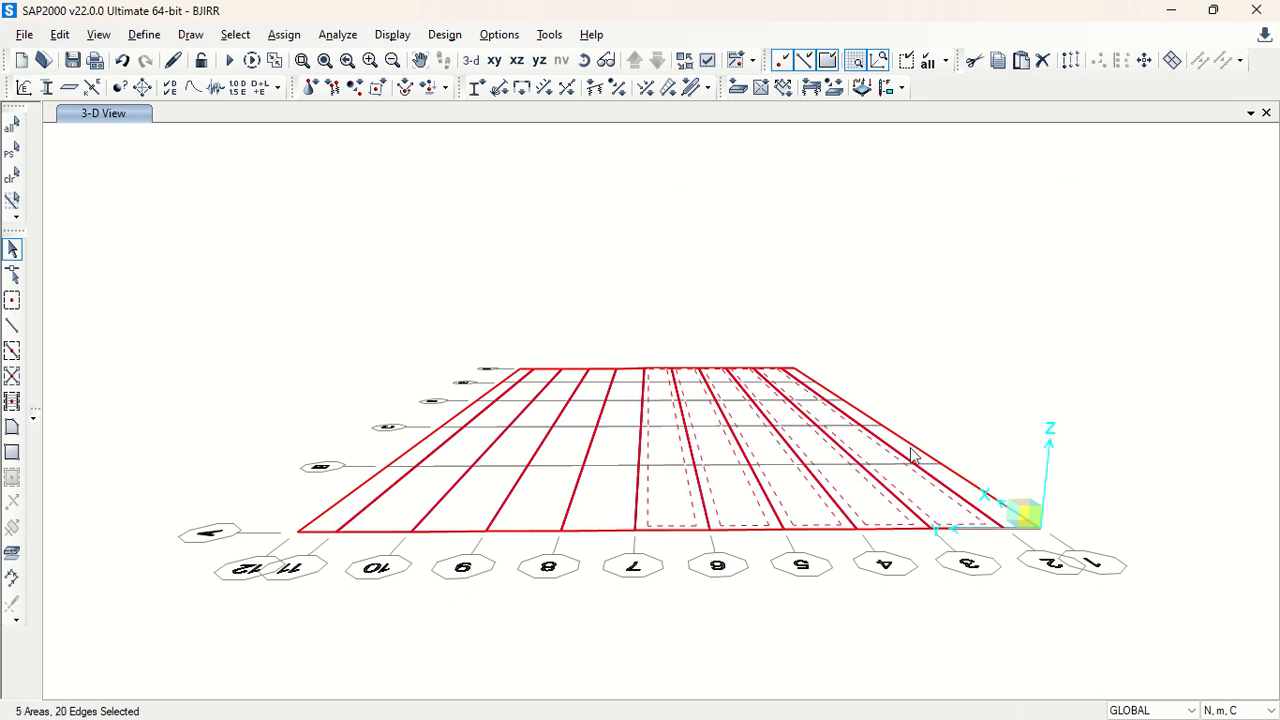
pyautogui.click(913, 450)
pyautogui.click(594, 452)
pyautogui.click(578, 452)
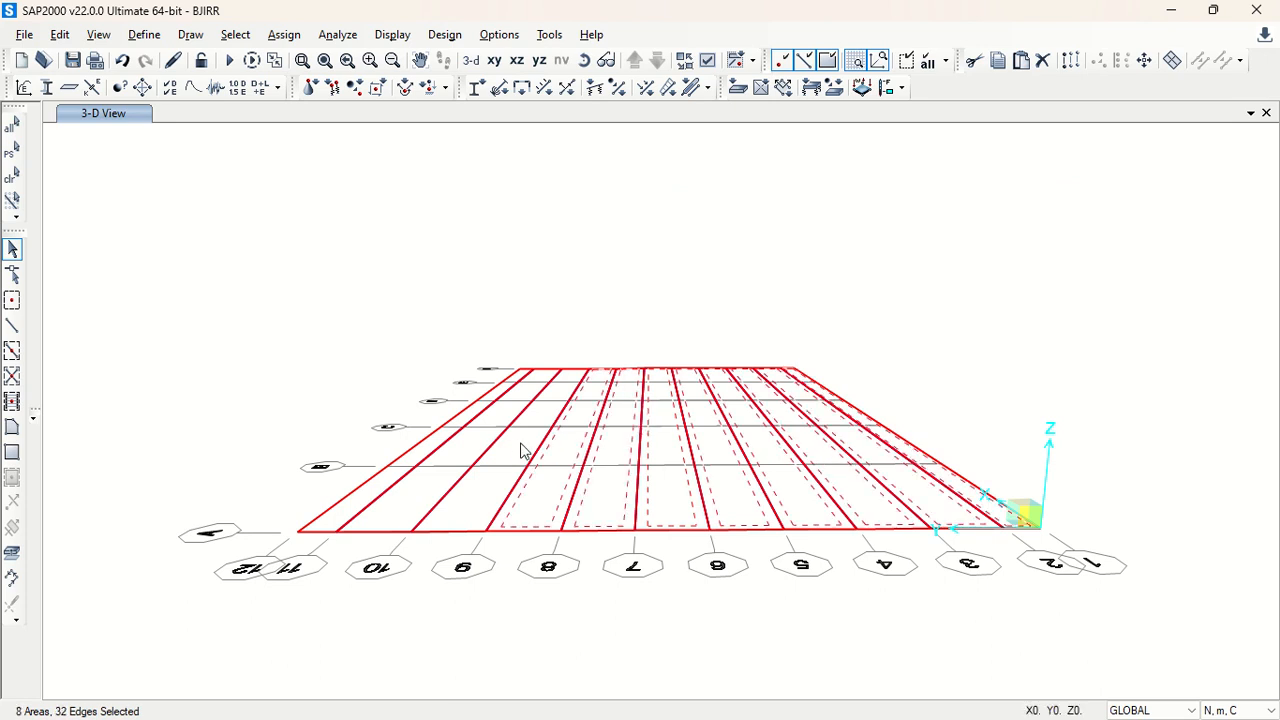
pyautogui.click(523, 450)
pyautogui.click(455, 450)
pyautogui.click(432, 449)
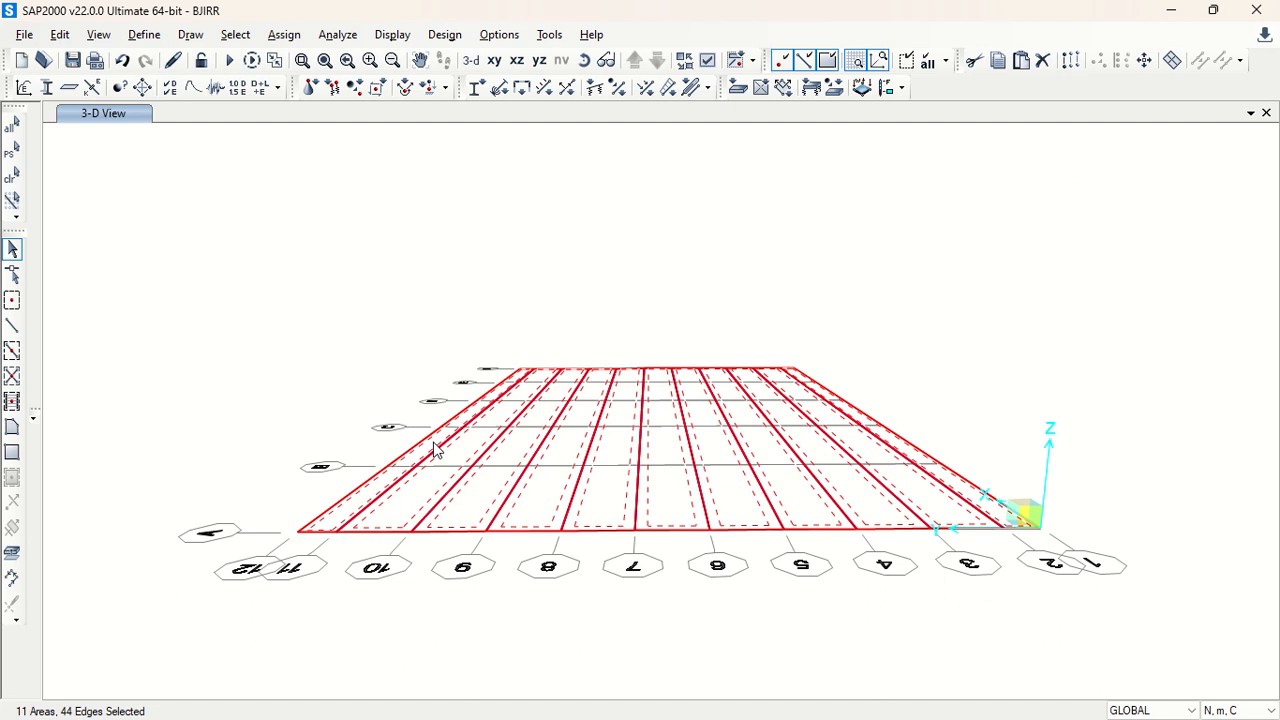
pyautogui.click(283, 34)
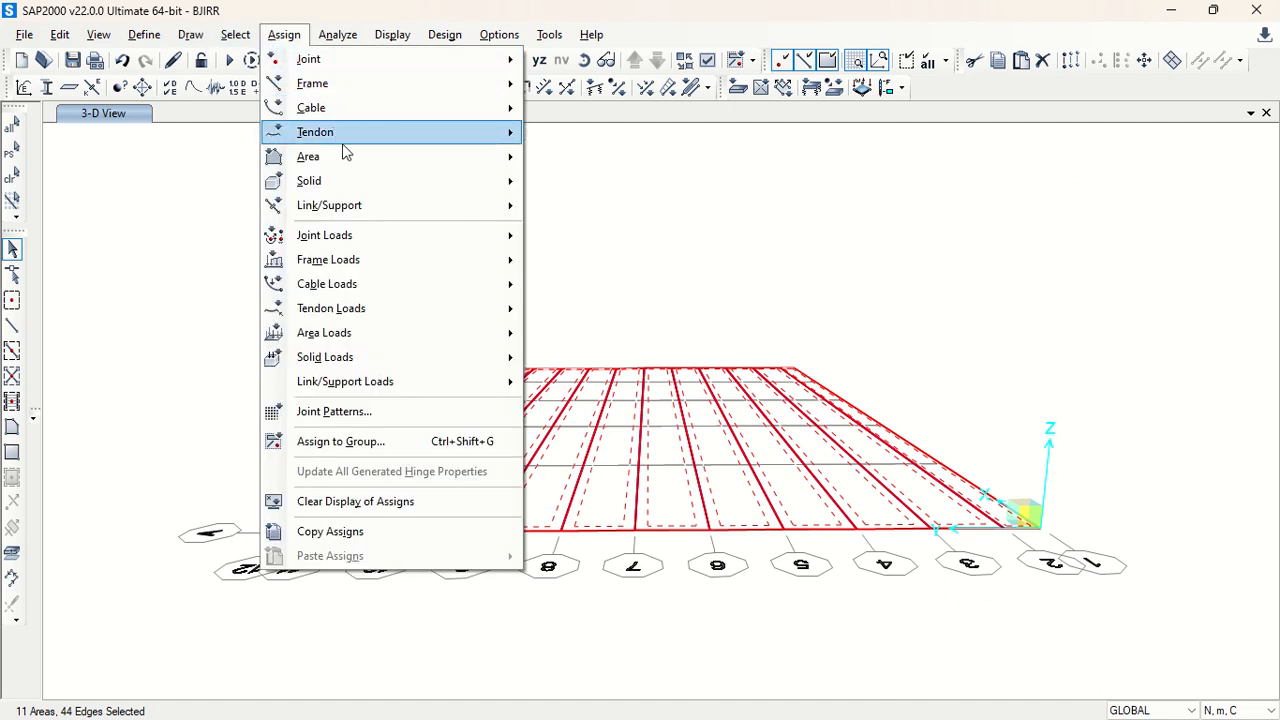
pyautogui.moveTo(363, 162)
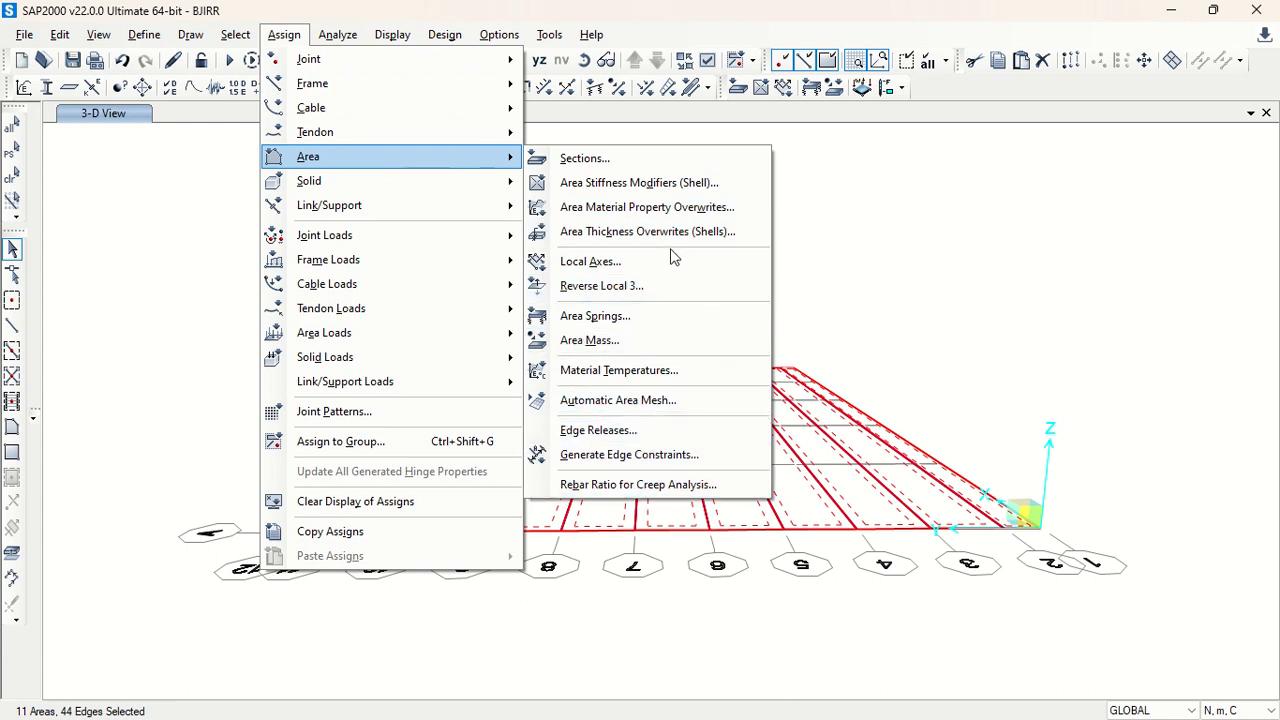
pyautogui.click(660, 410)
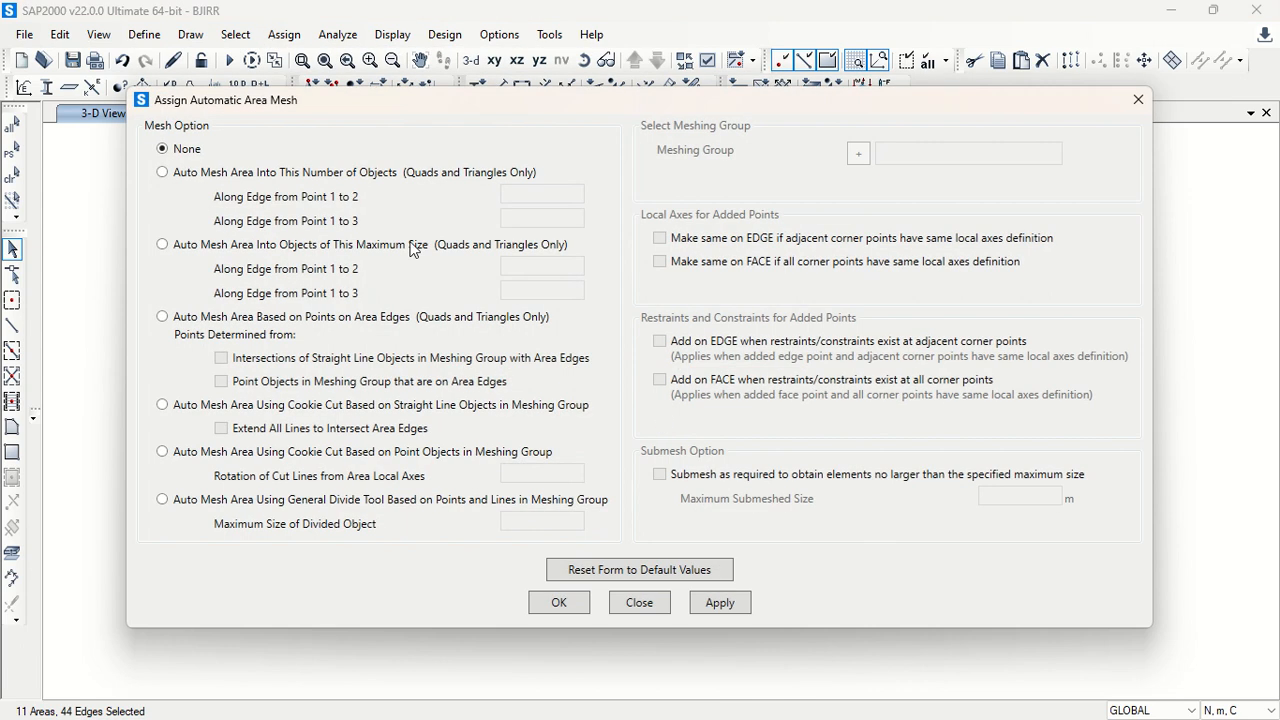
pyautogui.click(208, 248)
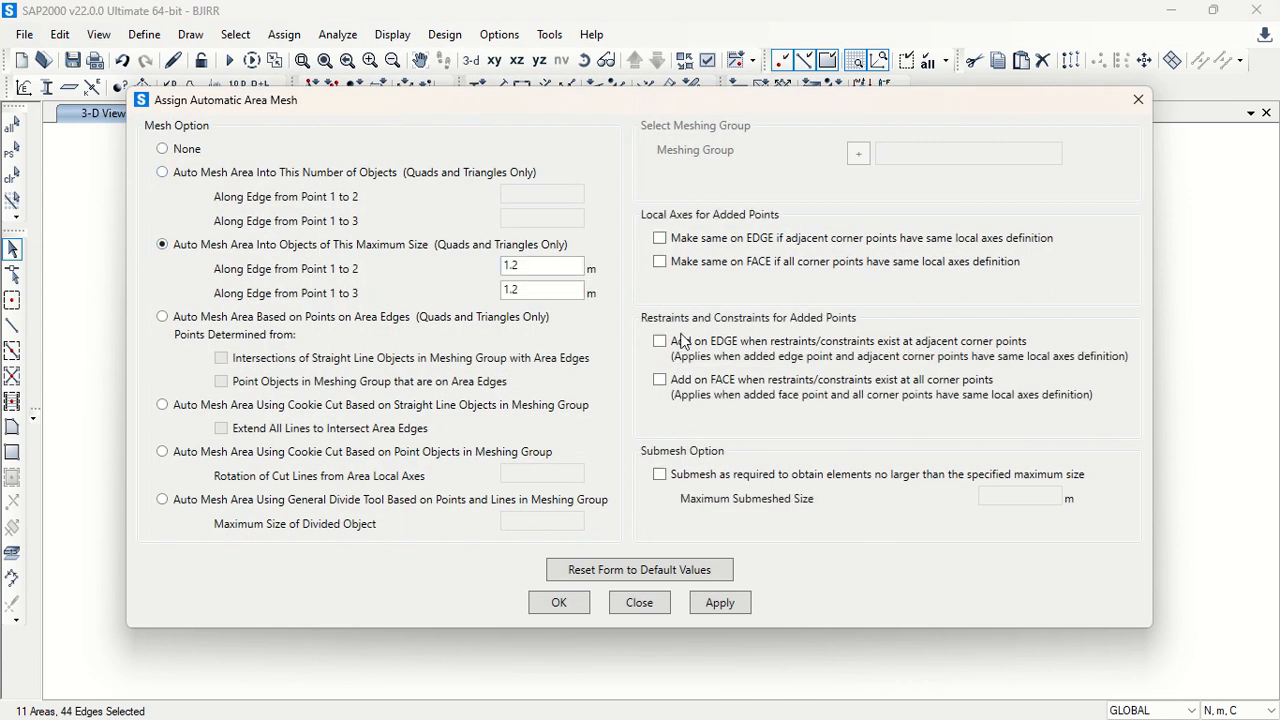
pyautogui.click(736, 603)
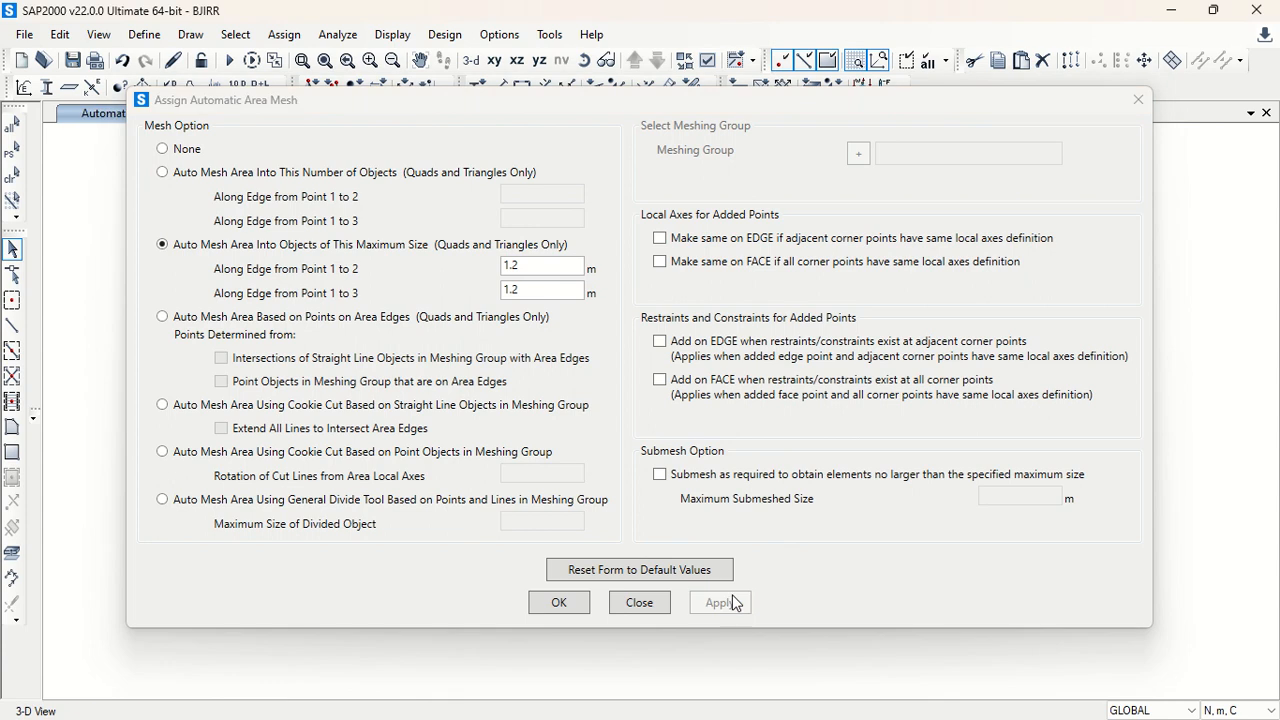
pyautogui.click(653, 602)
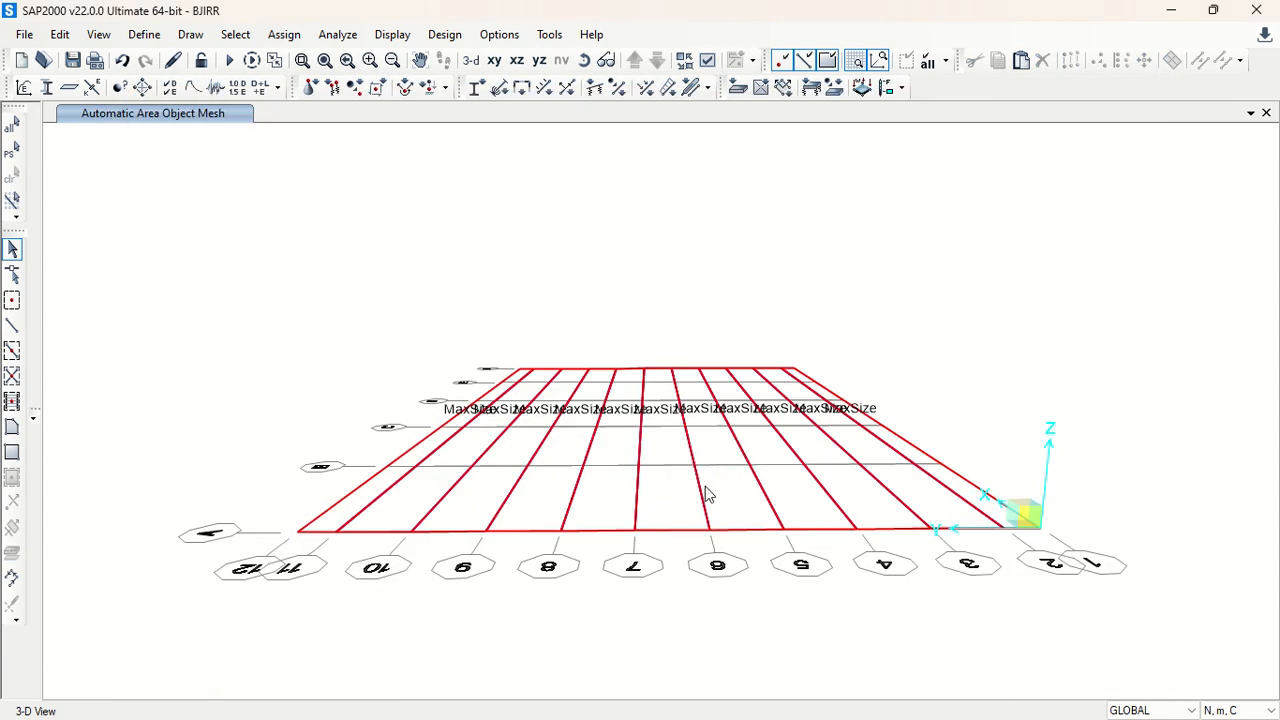
# Look up the support placement instructions (Gambar perletakan) in the Part-3 Word document and return to SAP2000.
pyautogui.hotkey('alt', 'Tab')
pyautogui.scroll(-8, 680, 340)
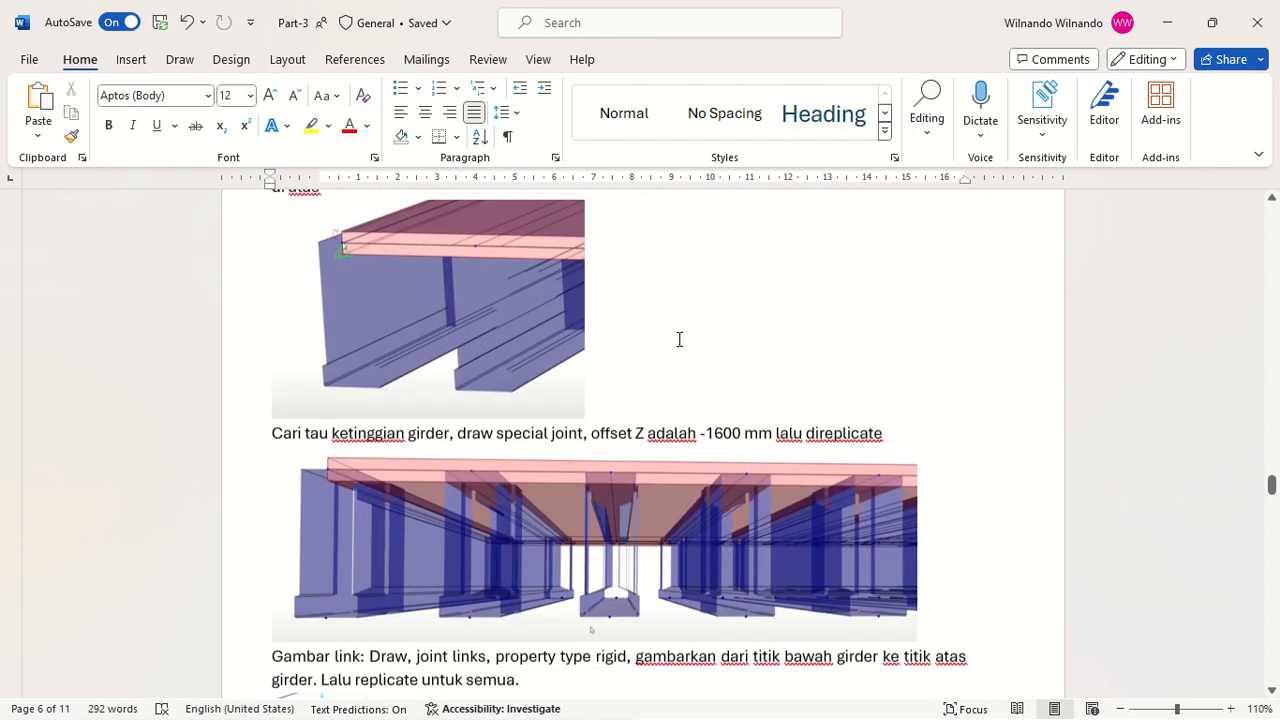
pyautogui.scroll(2, 679, 340)
pyautogui.scroll(1, 612, 376)
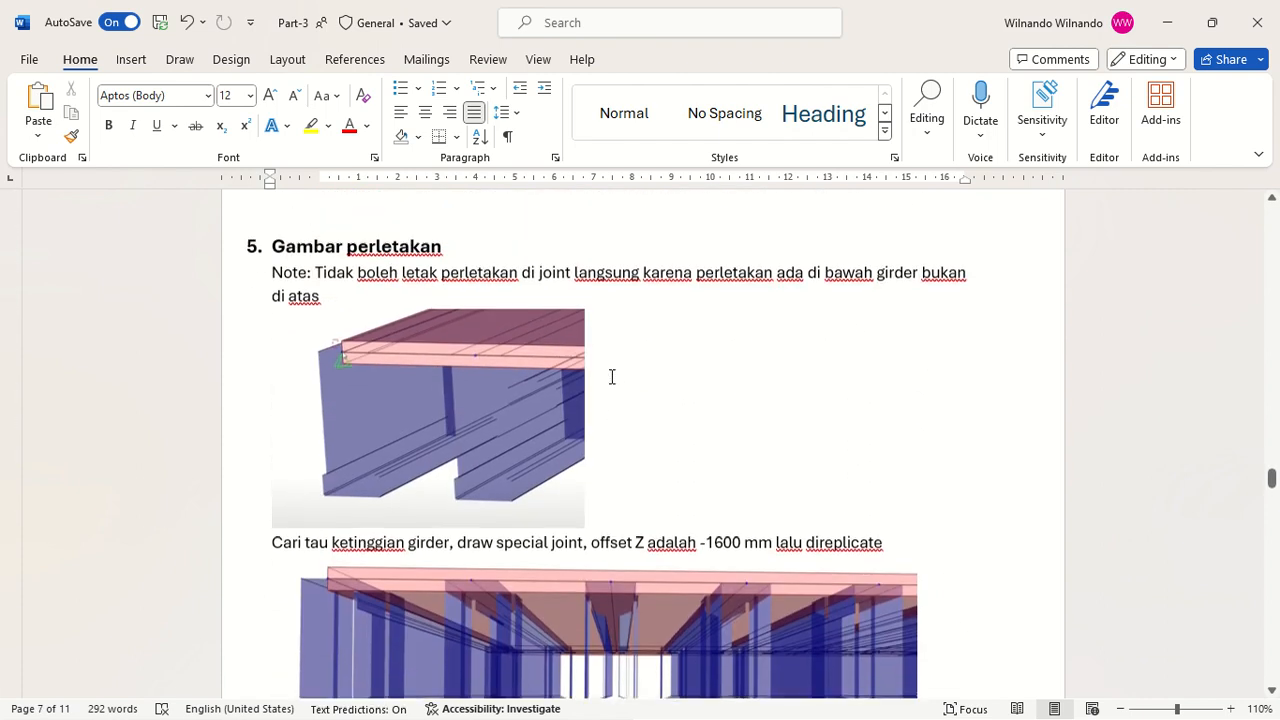
pyautogui.hotkey('alt', 'Tab')
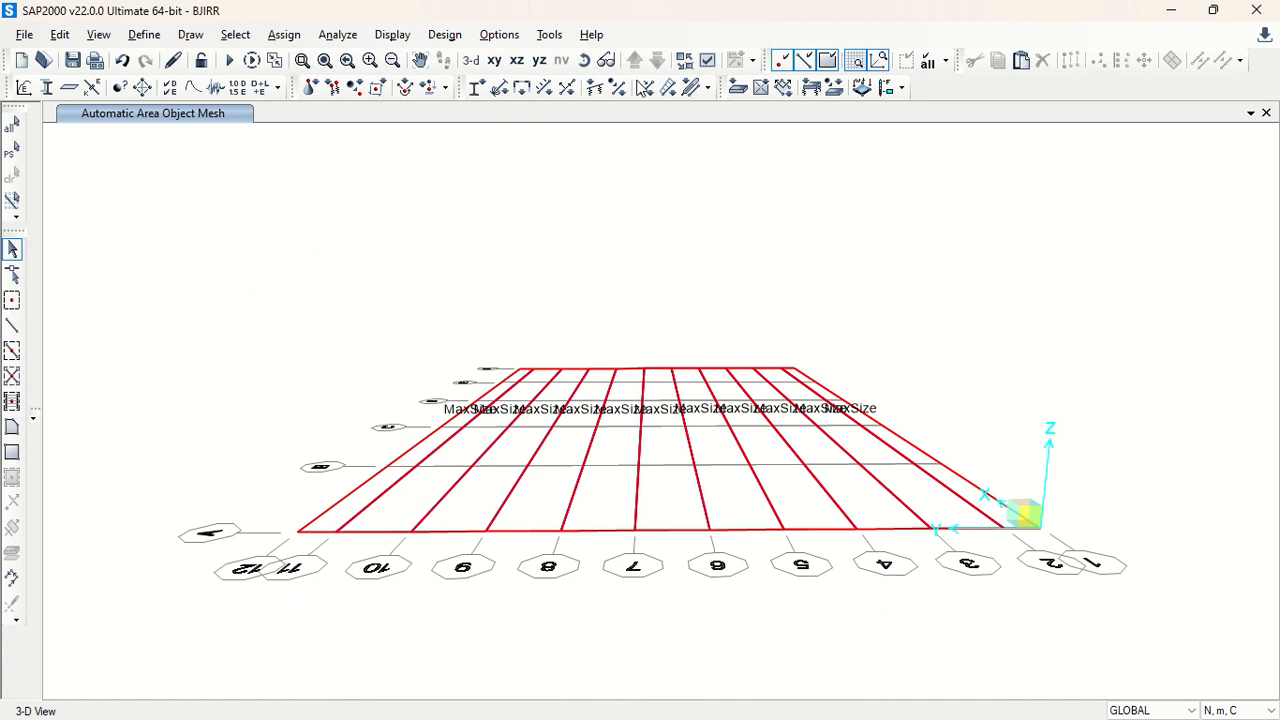
# Show the model with the Extrude view type and inspect the girders beneath the slab from deck level.
pyautogui.click(604, 61)
pyautogui.moveTo(657, 360); pyautogui.dragTo(697, 395)
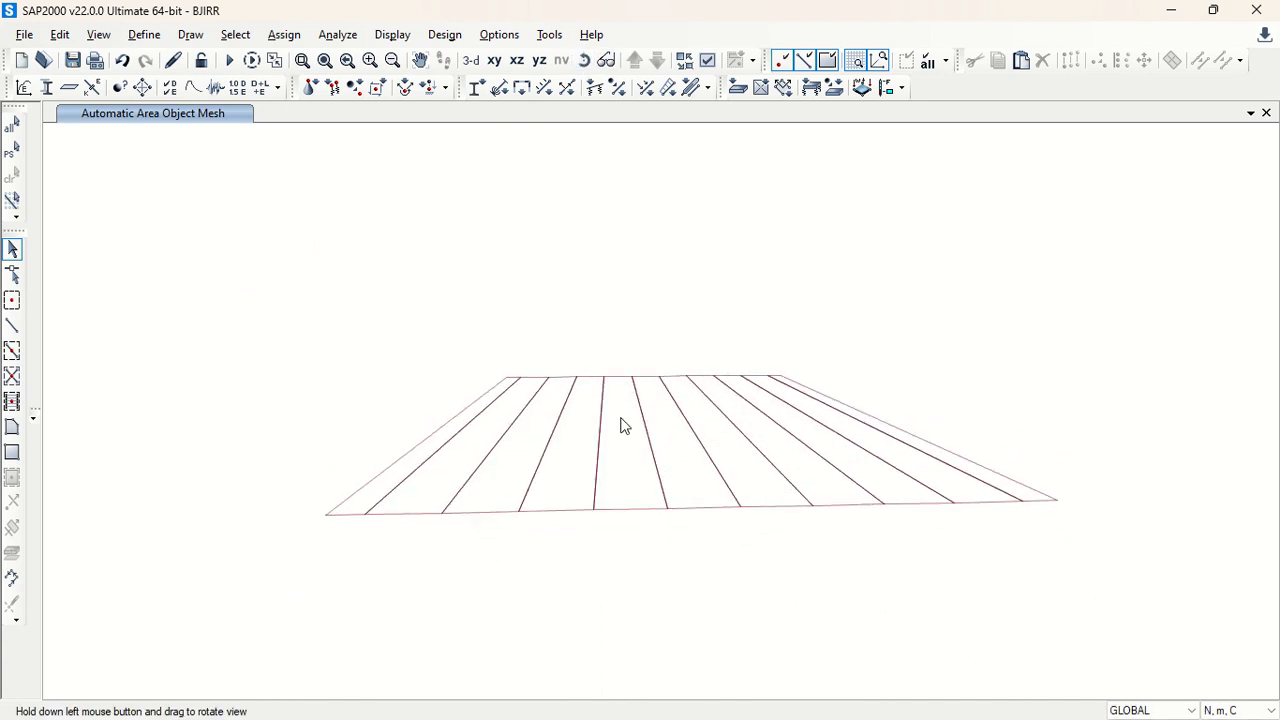
pyautogui.click(328, 517)
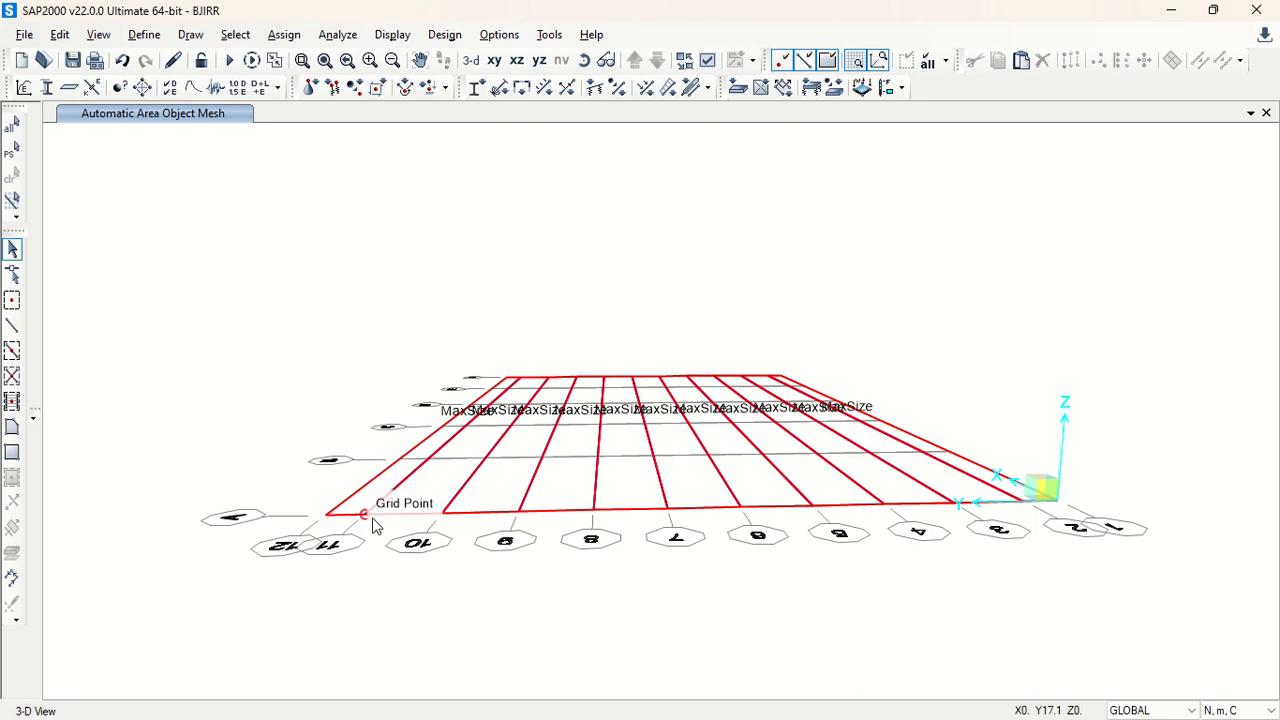
pyautogui.press('alt')
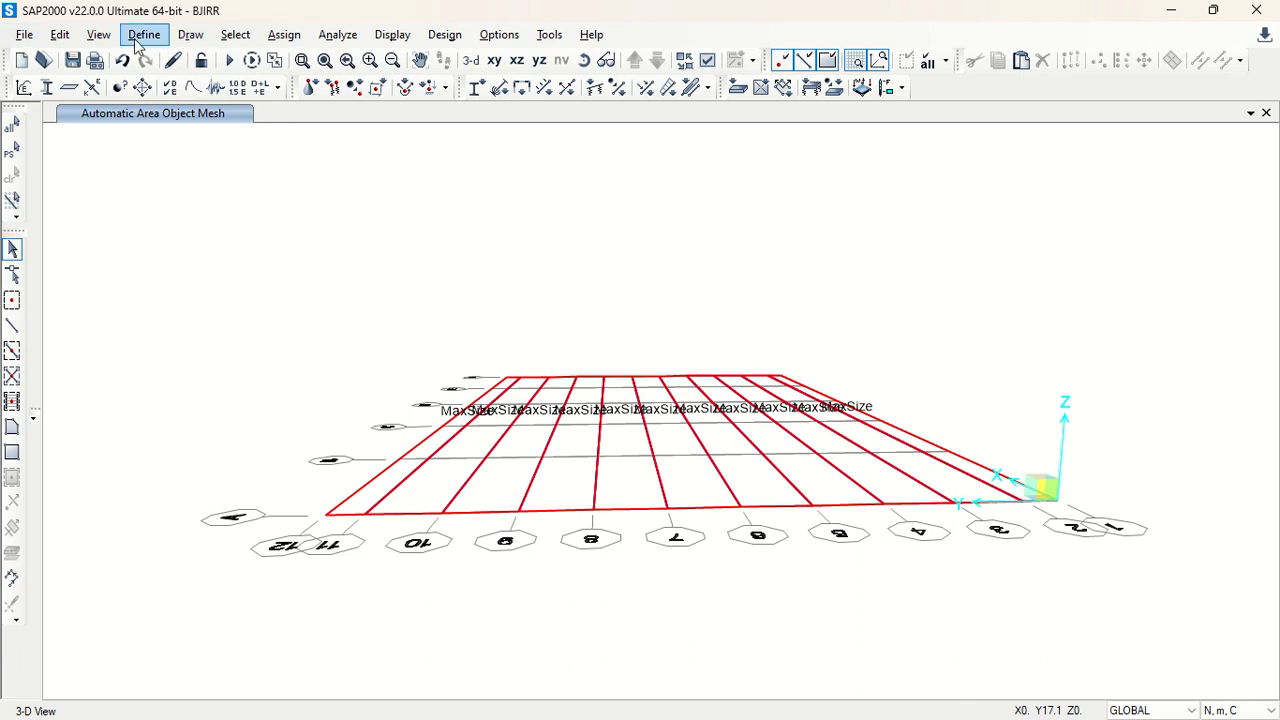
pyautogui.click(99, 37)
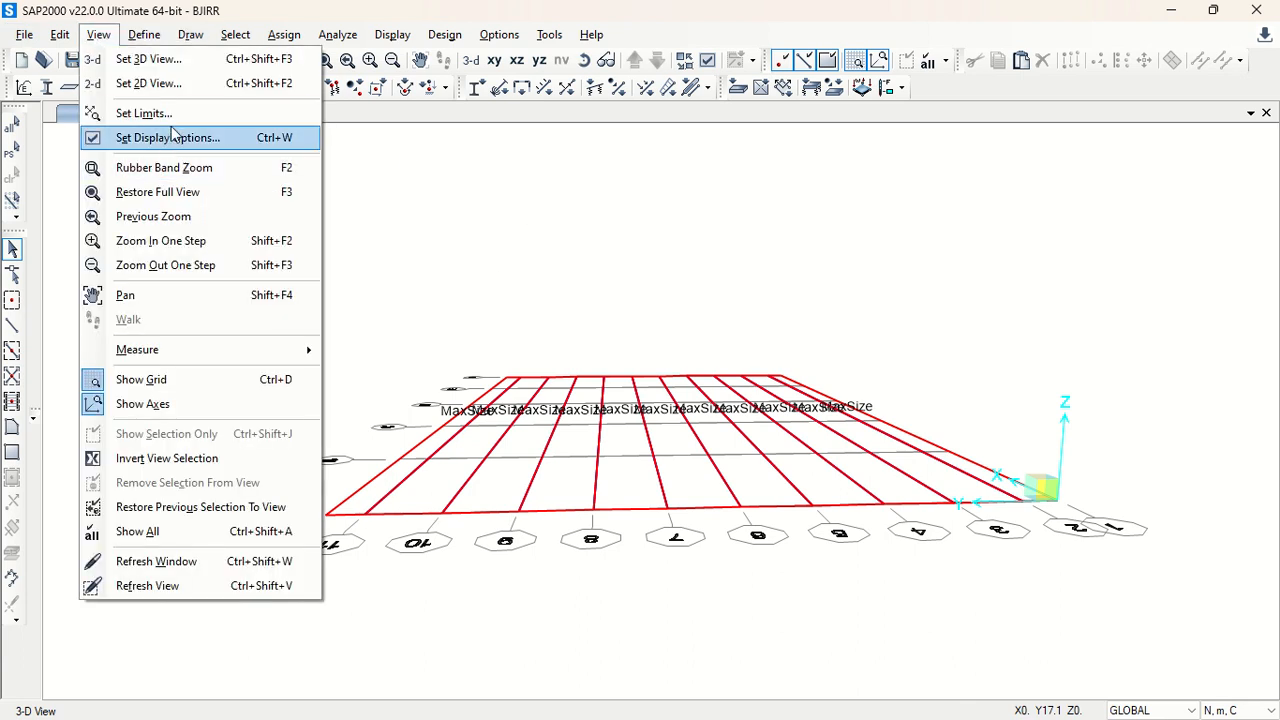
pyautogui.click(170, 137)
pyautogui.click(575, 126)
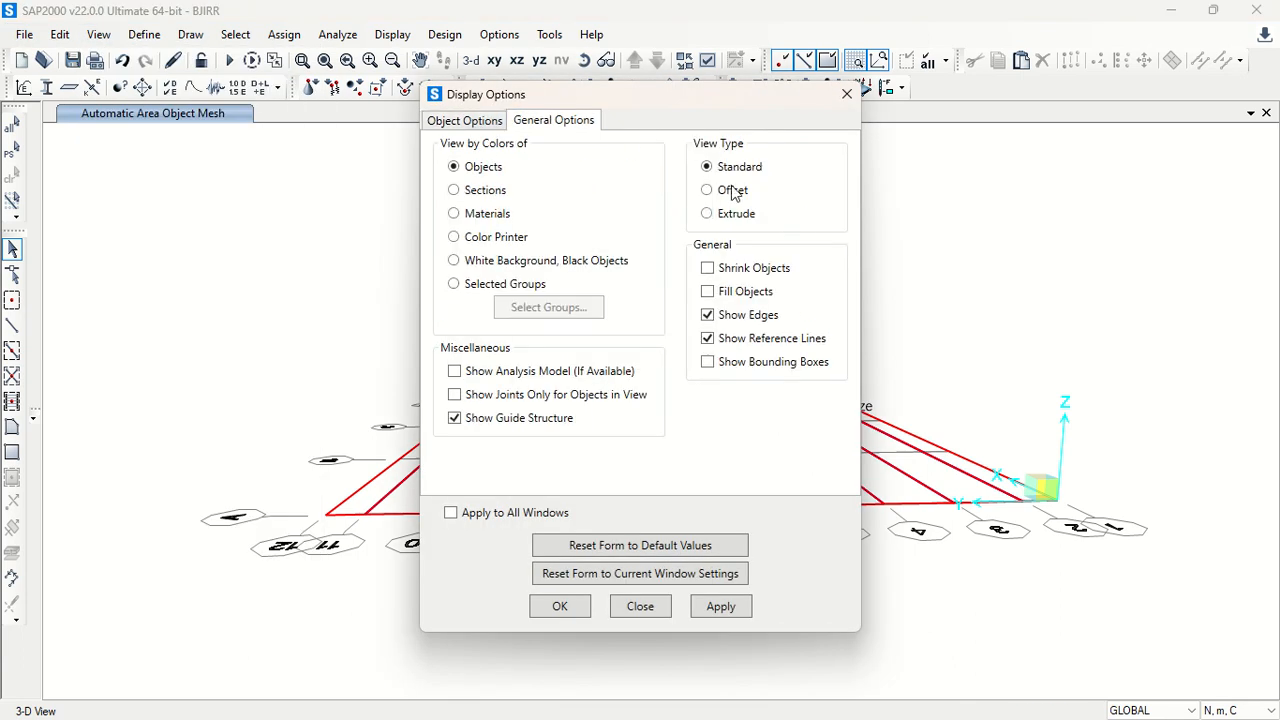
pyautogui.click(738, 214)
pyautogui.click(713, 610)
pyautogui.click(651, 606)
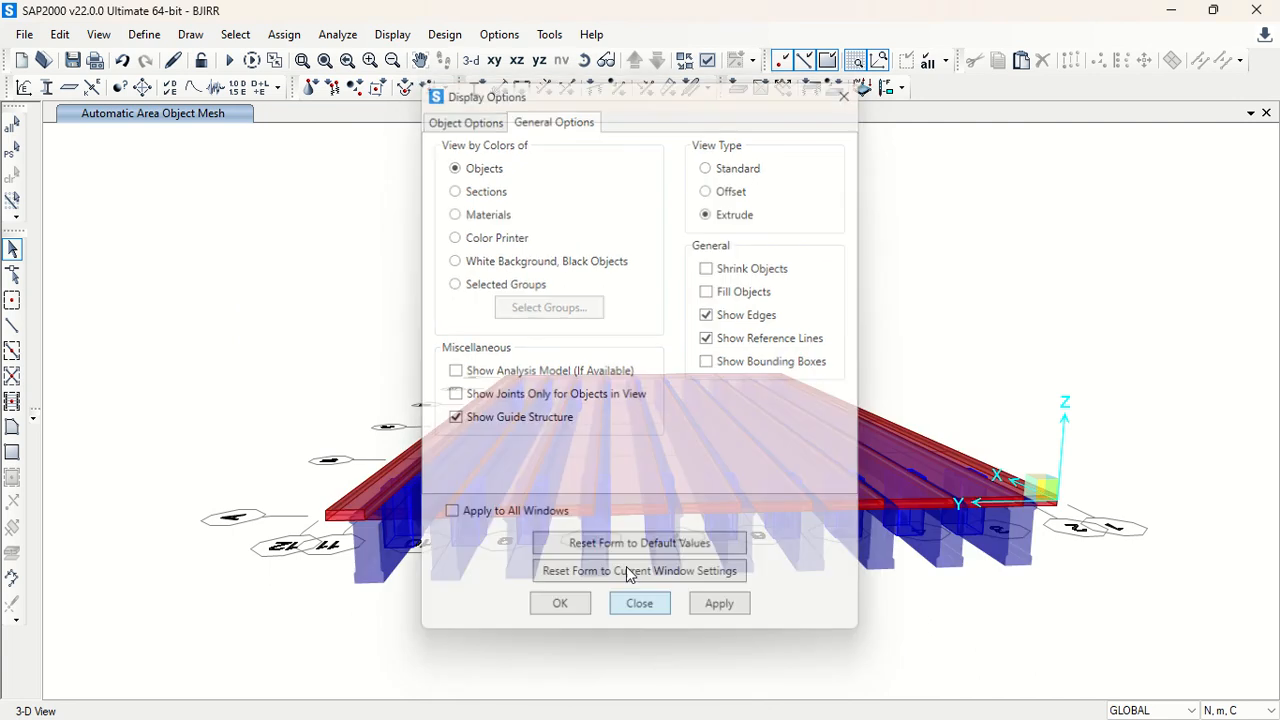
pyautogui.click(586, 61)
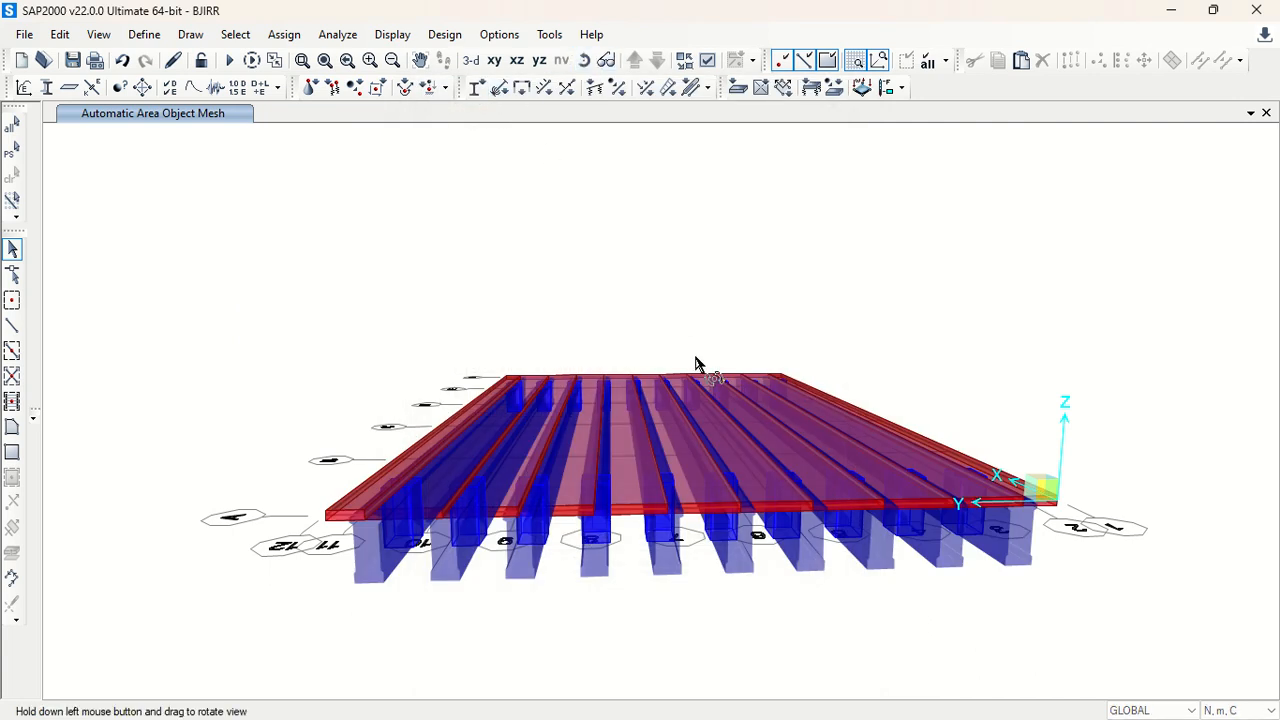
pyautogui.moveTo(694, 363); pyautogui.dragTo(704, 336)
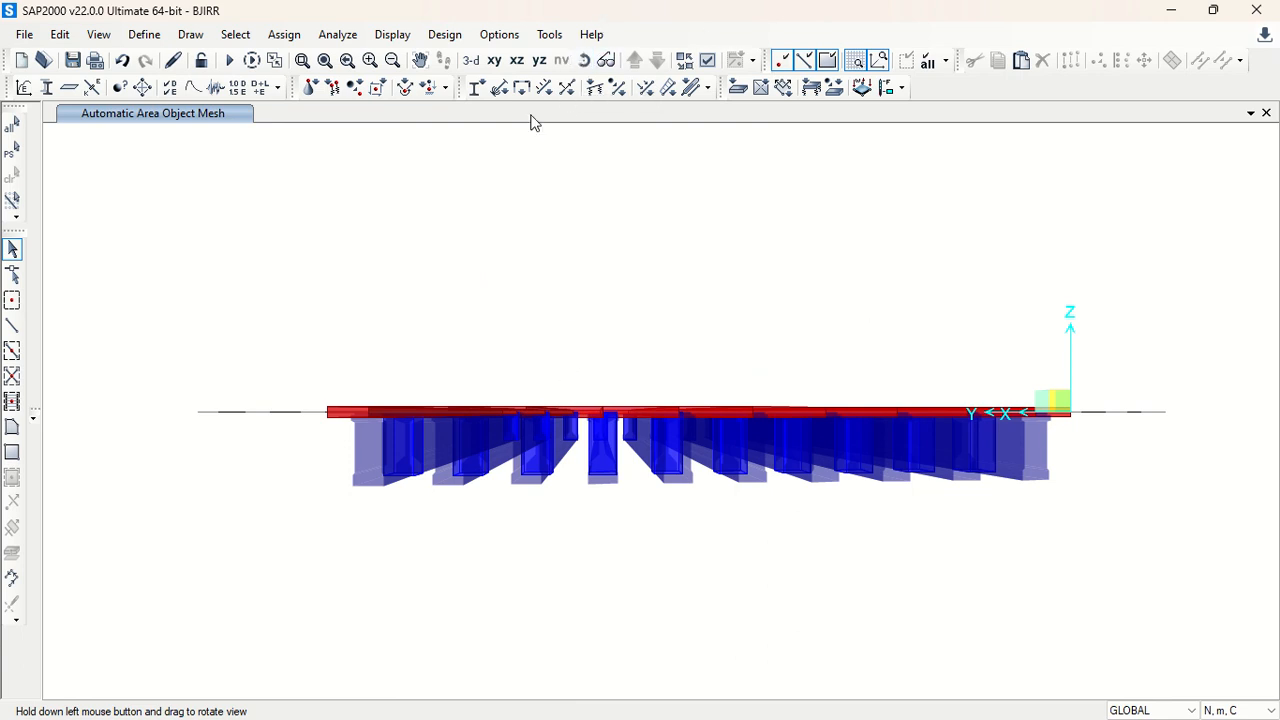
pyautogui.moveTo(660, 211); pyautogui.dragTo(671, 286)
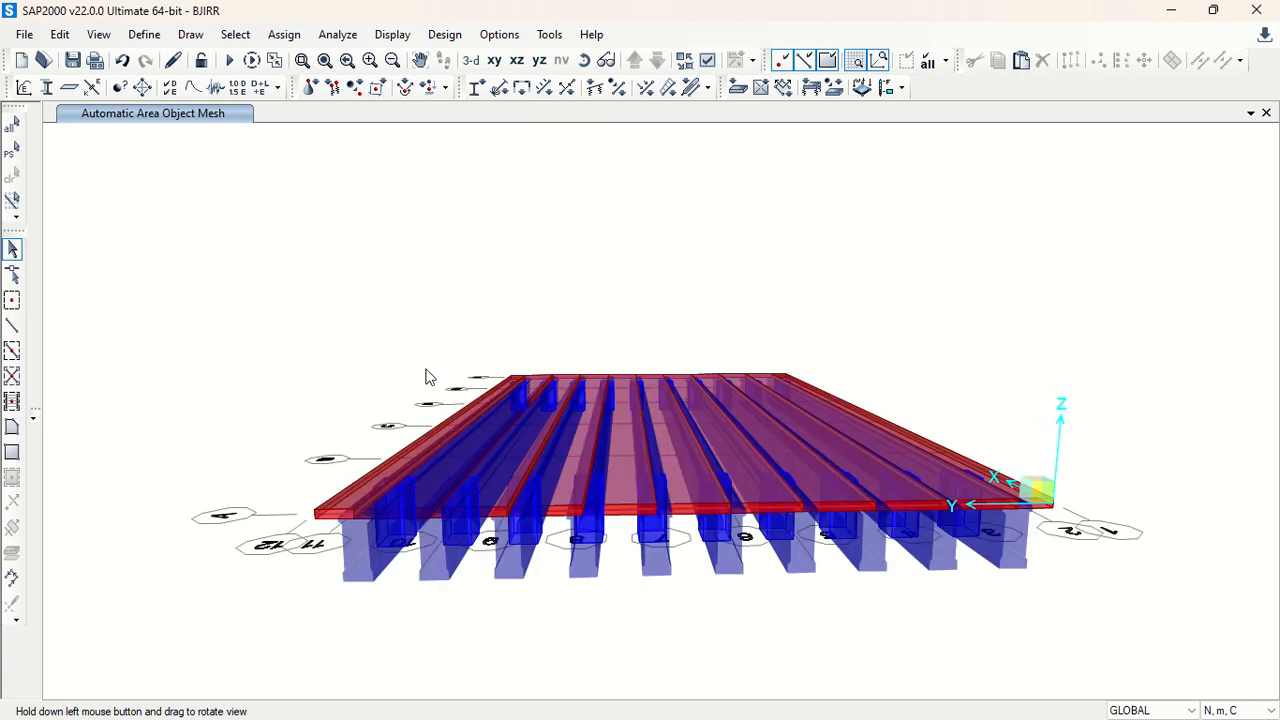
# Draw special joints with zero offsets at both ends of the girder on grid line 11.
pyautogui.click(190, 34)
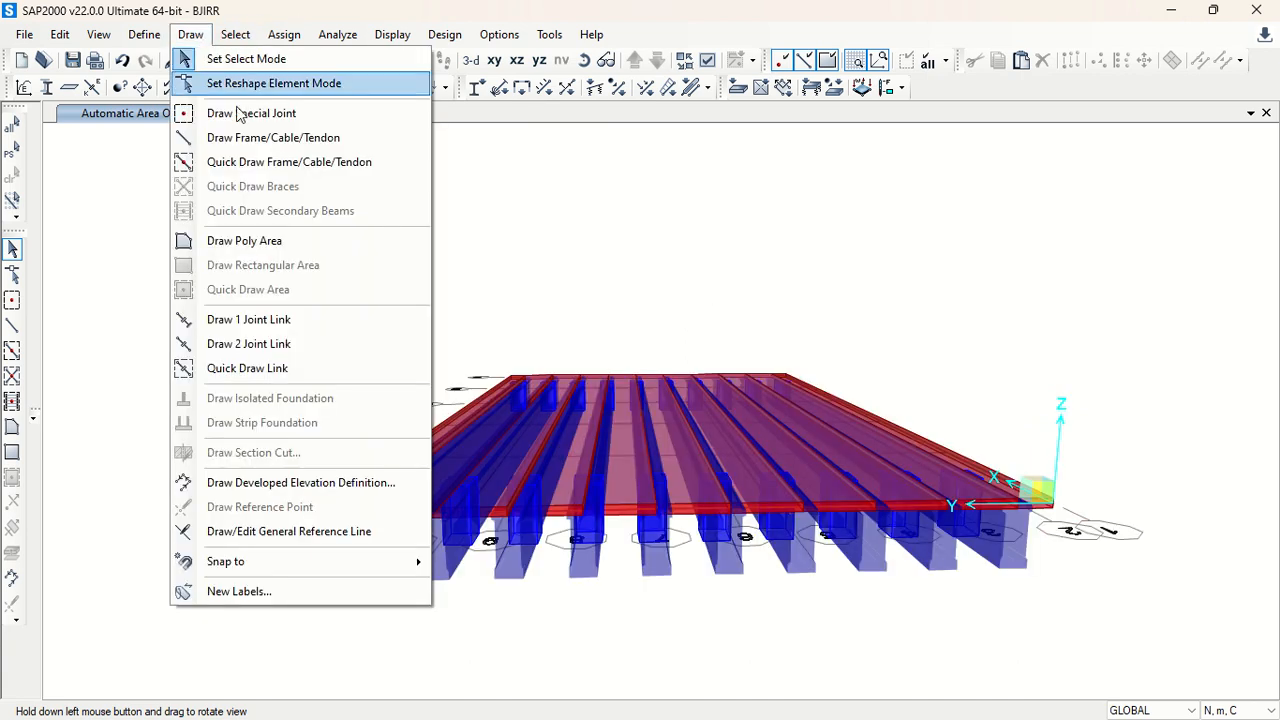
pyautogui.click(305, 118)
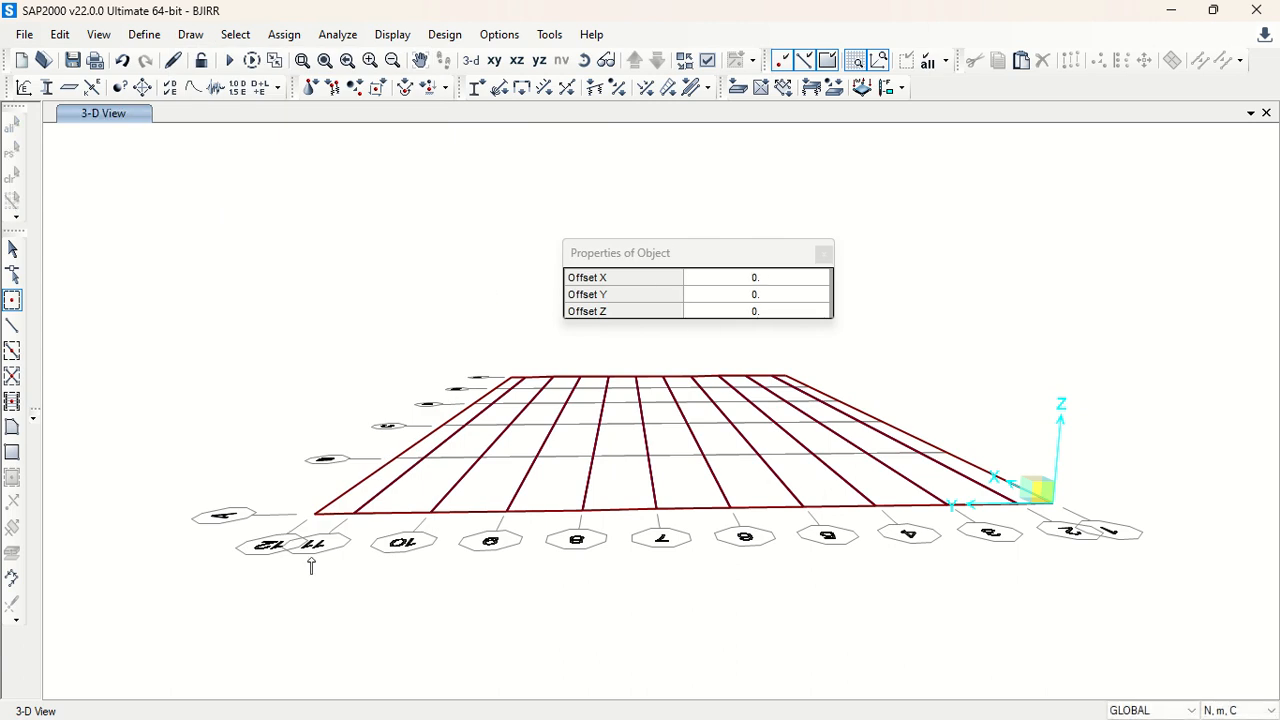
pyautogui.click(353, 513)
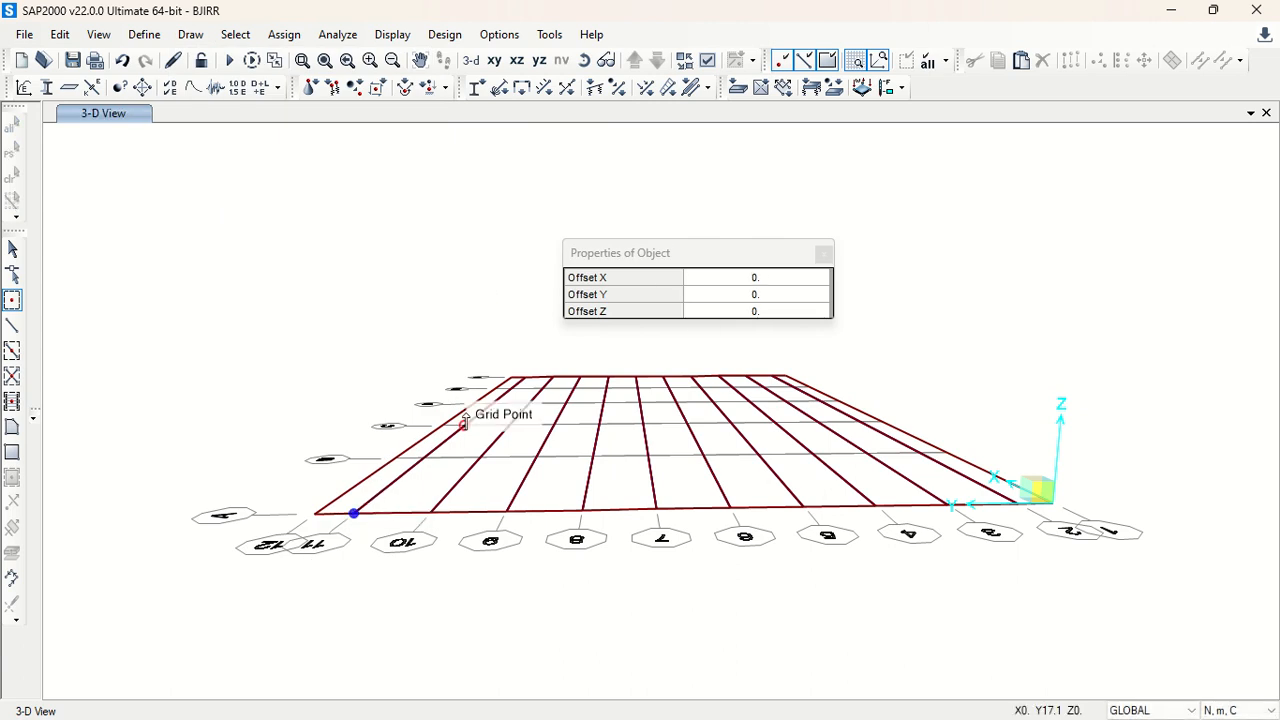
pyautogui.click(525, 378)
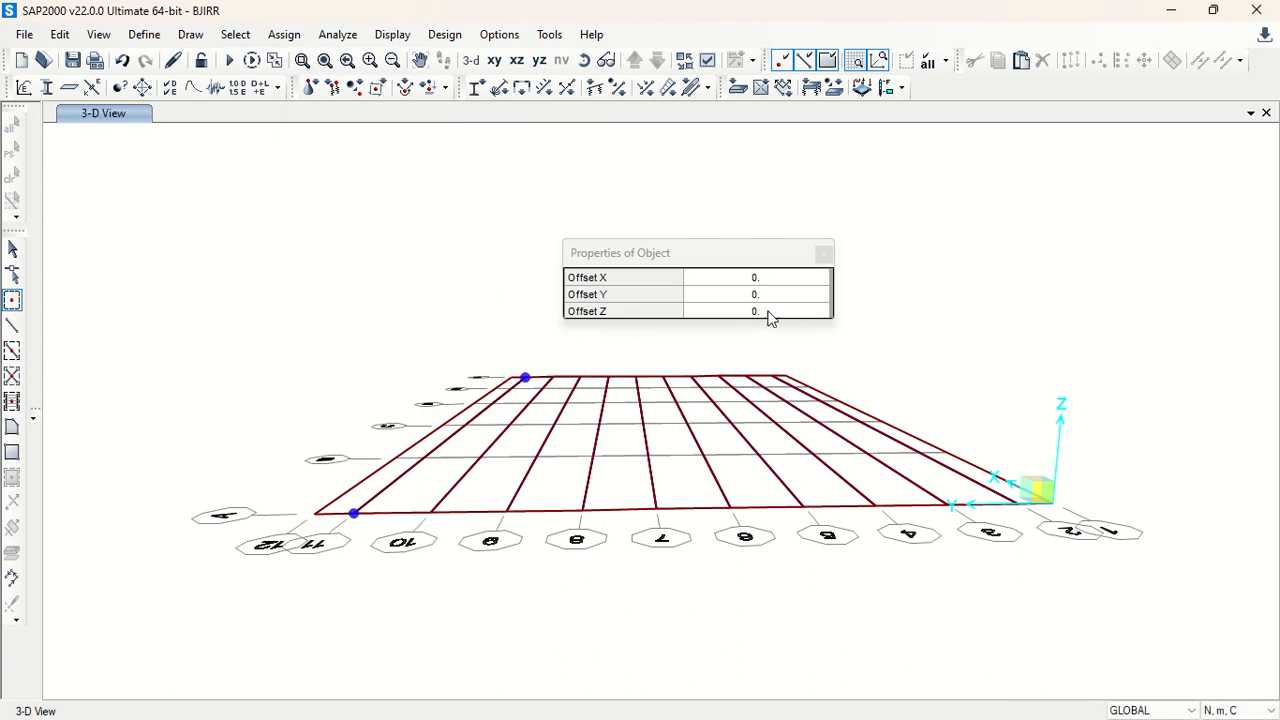
pyautogui.click(770, 316)
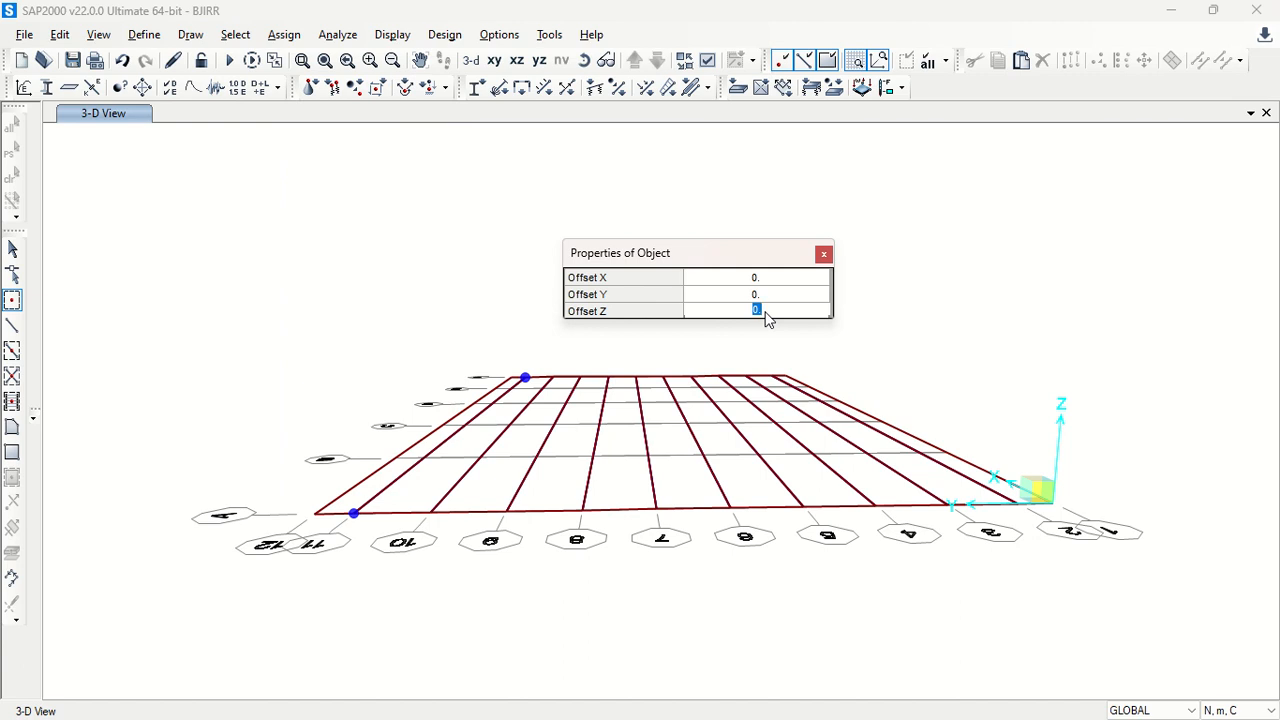
pyautogui.click(823, 254)
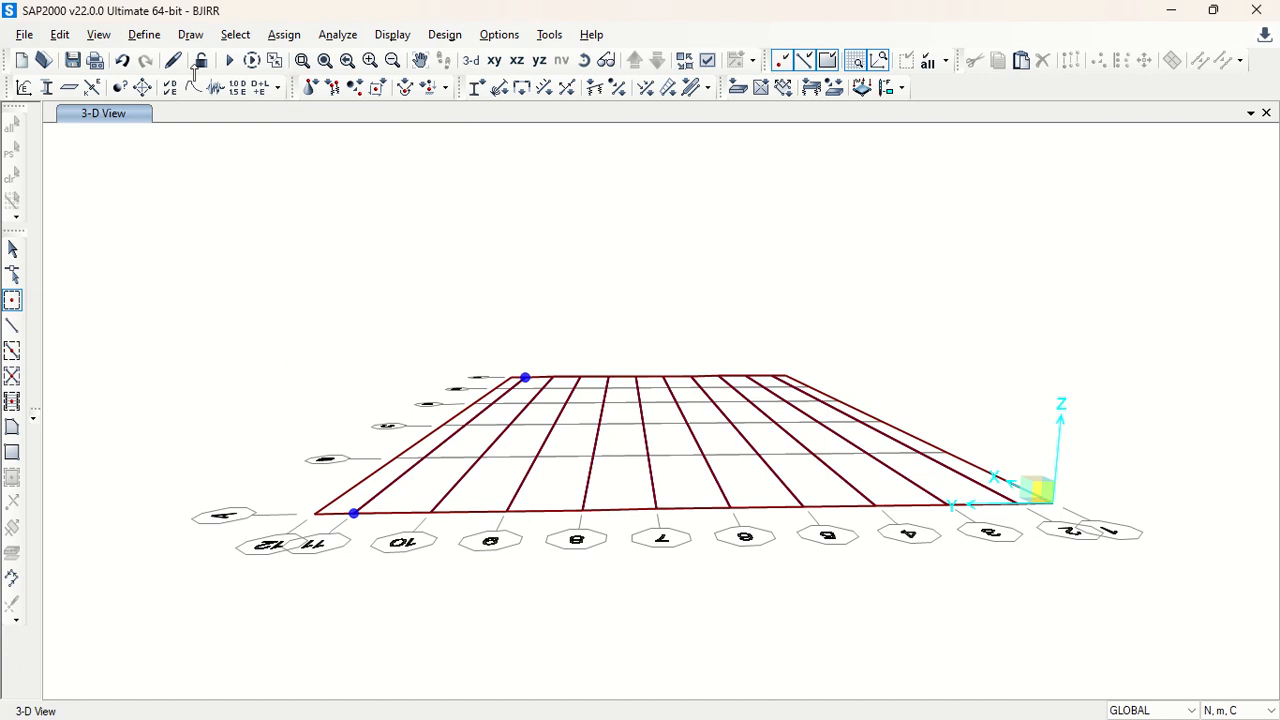
# Examine the calculated section properties of the Lapangan frame section without changing its definition.
pyautogui.click(144, 34)
pyautogui.moveTo(200, 86)
pyautogui.click(453, 93)
pyautogui.click(528, 262)
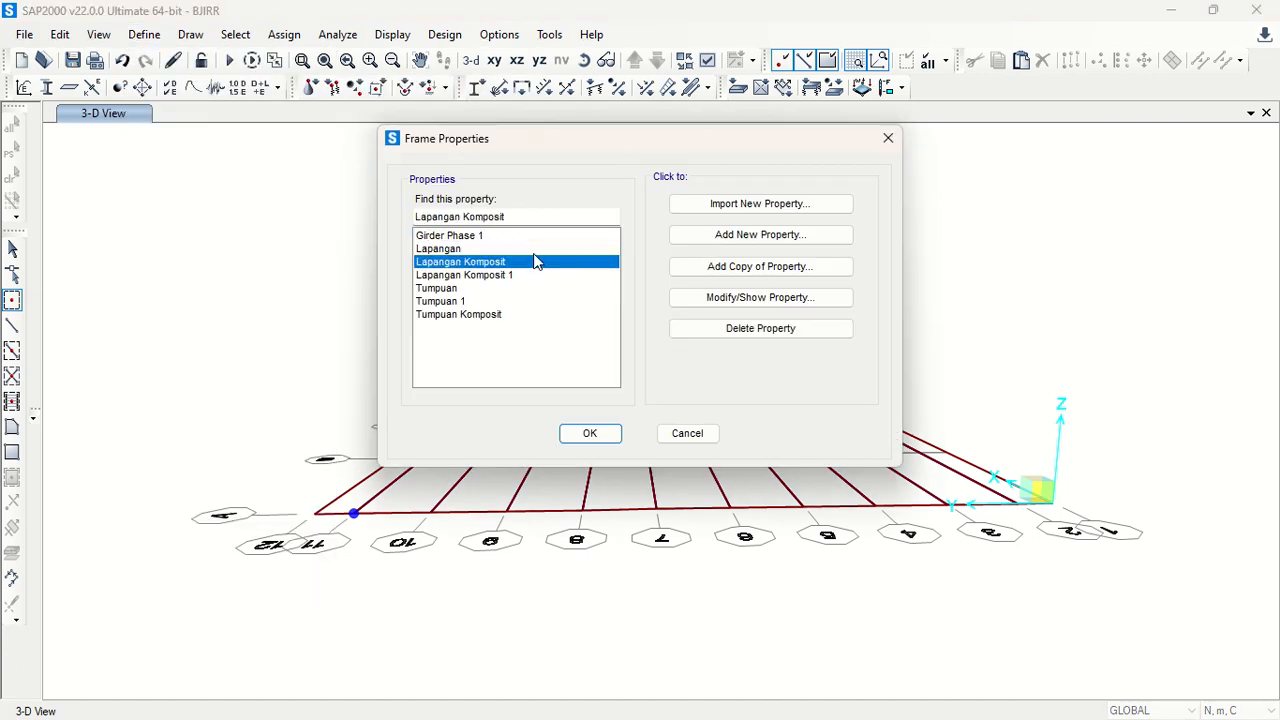
pyautogui.click(586, 249)
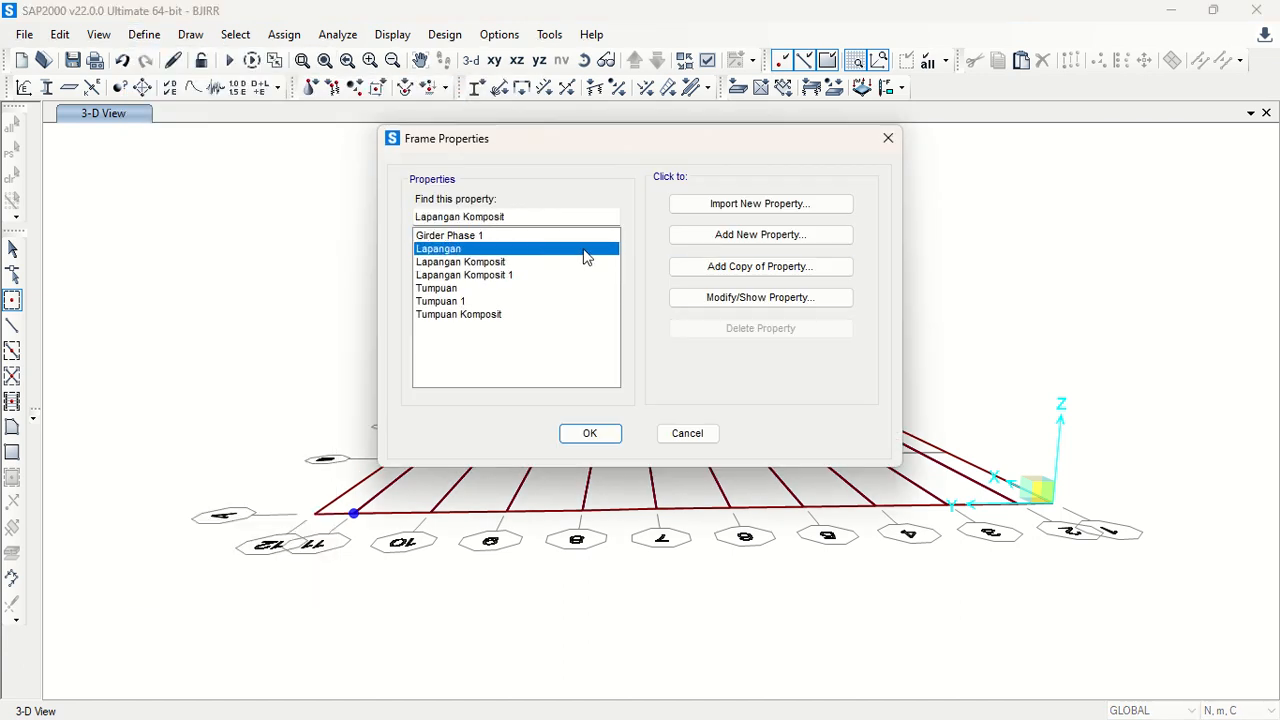
pyautogui.click(803, 299)
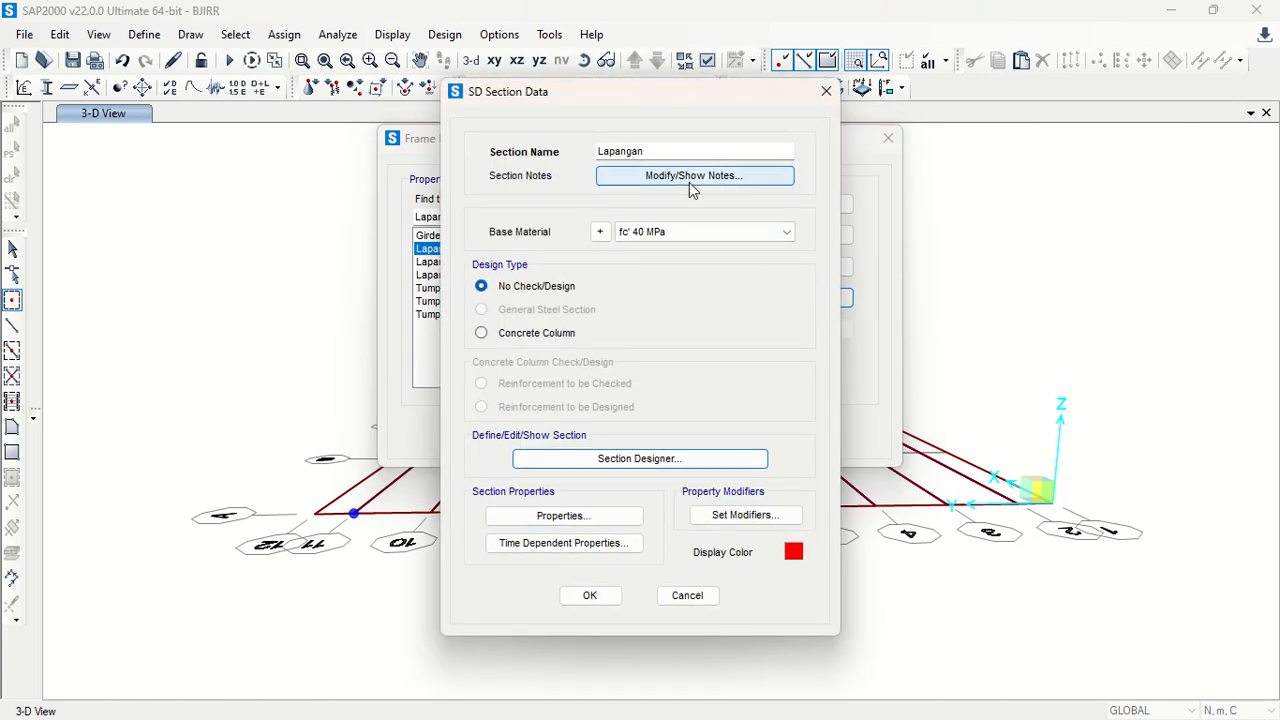
pyautogui.click(575, 518)
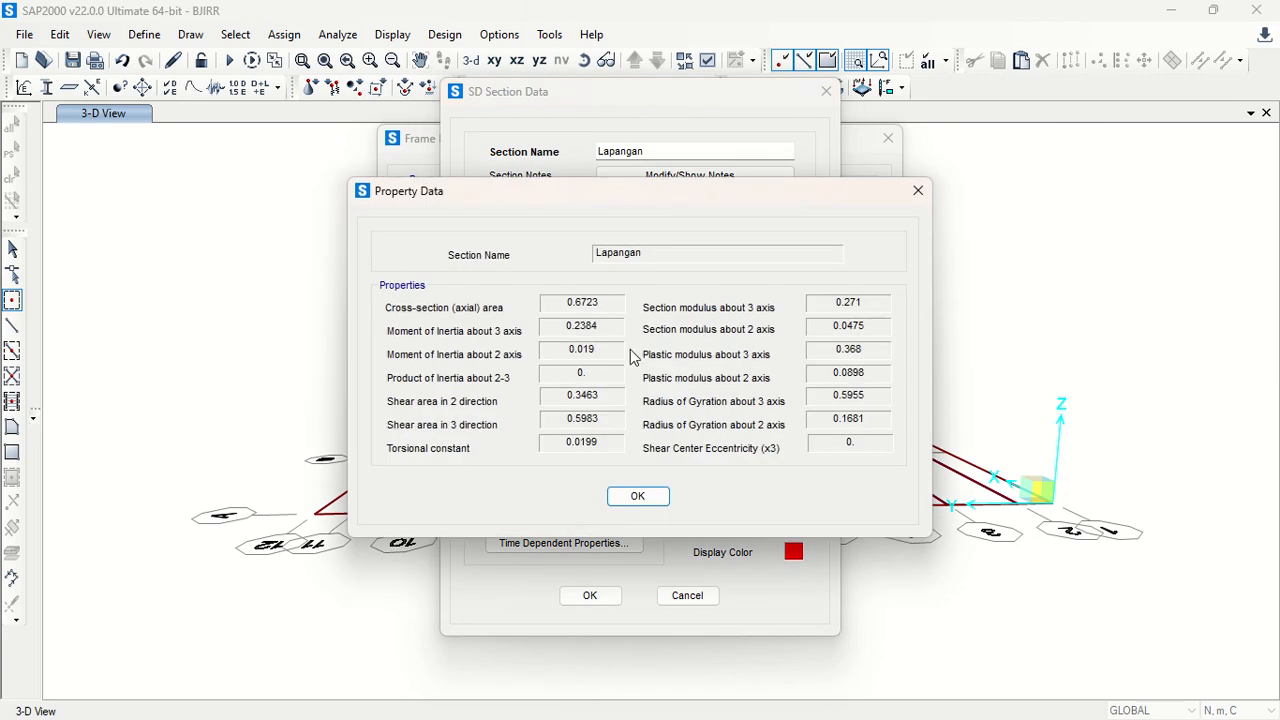
pyautogui.click(638, 497)
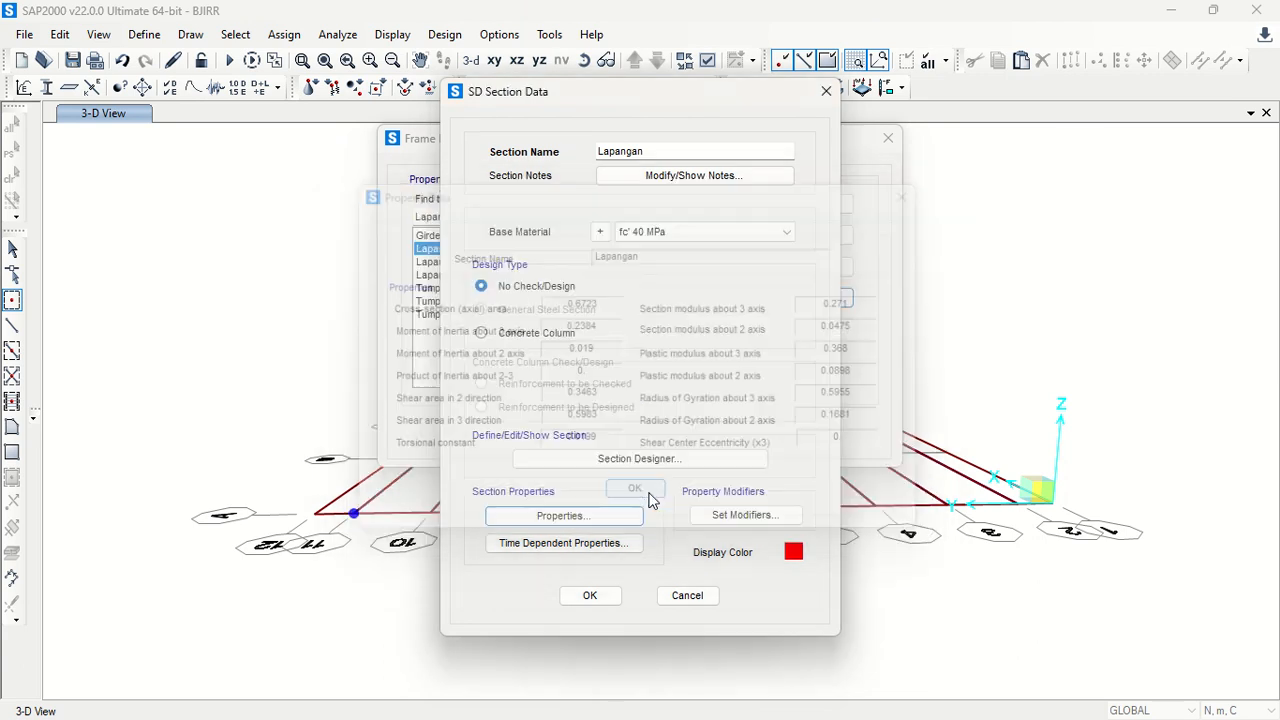
pyautogui.click(672, 597)
# Review the Lapangan Komposit entry among the frame section properties without changing its definition.
pyautogui.click(510, 302)
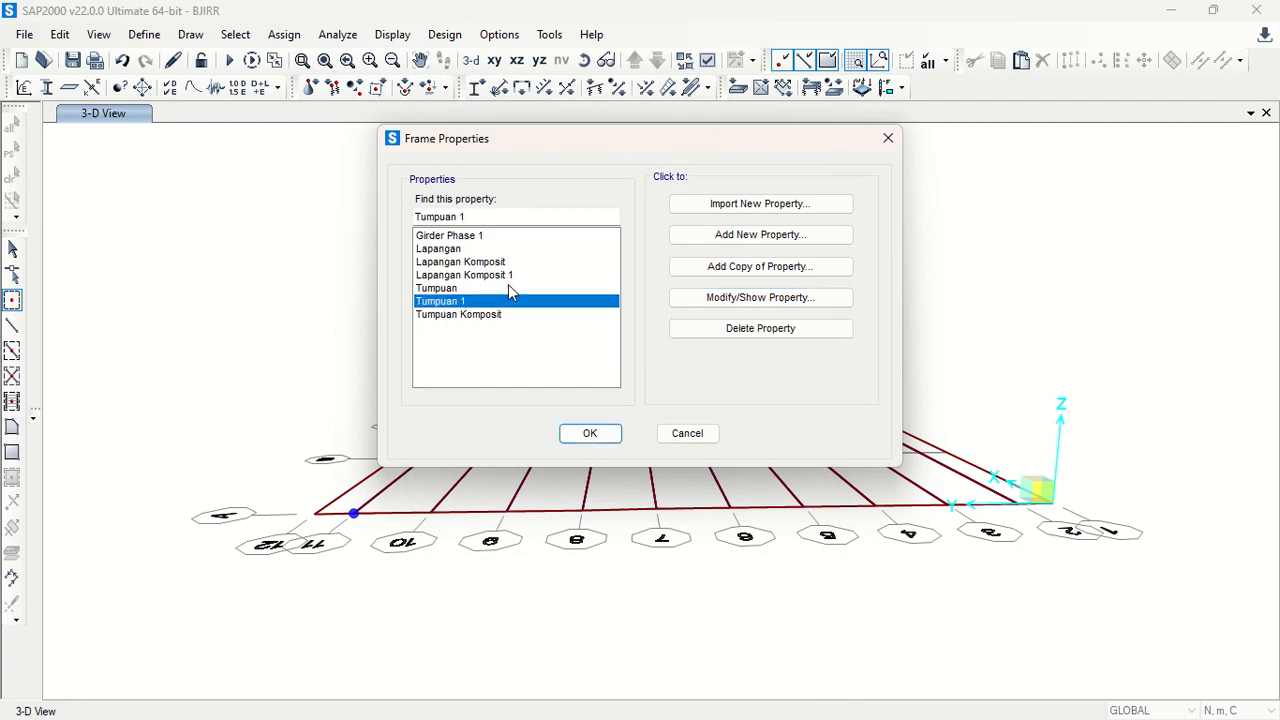
pyautogui.click(509, 288)
pyautogui.click(548, 265)
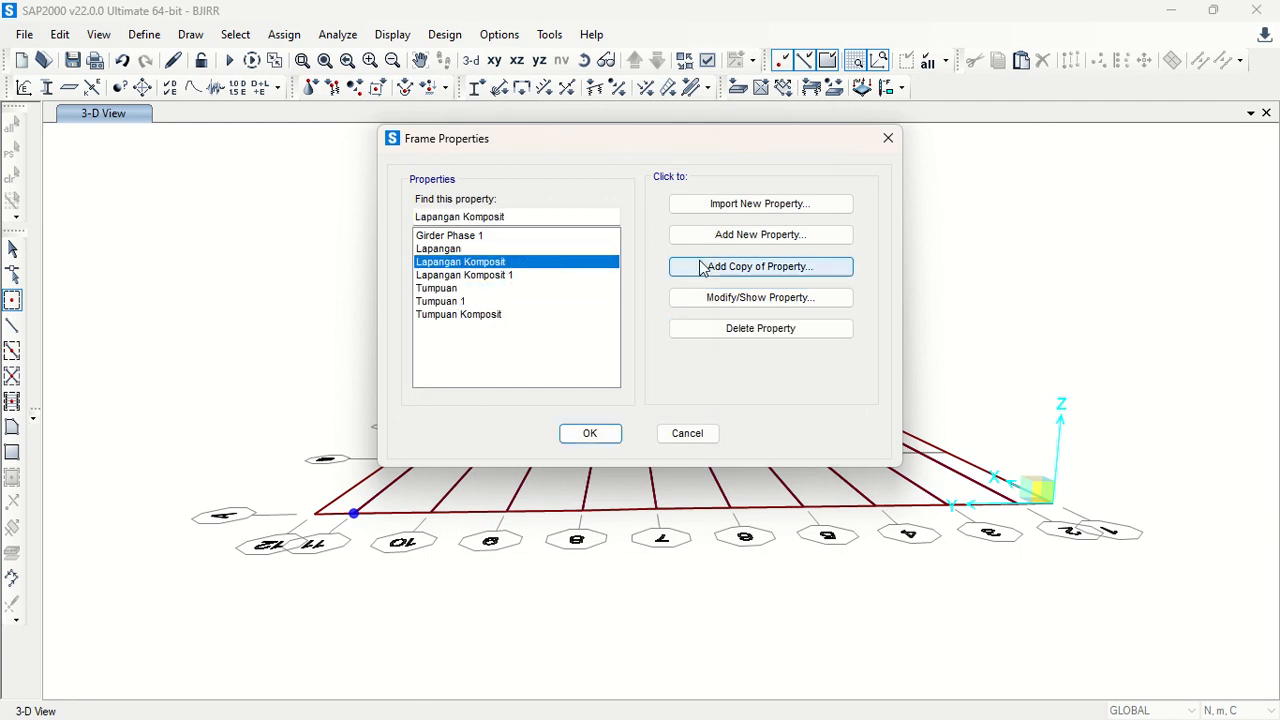
pyautogui.click(752, 300)
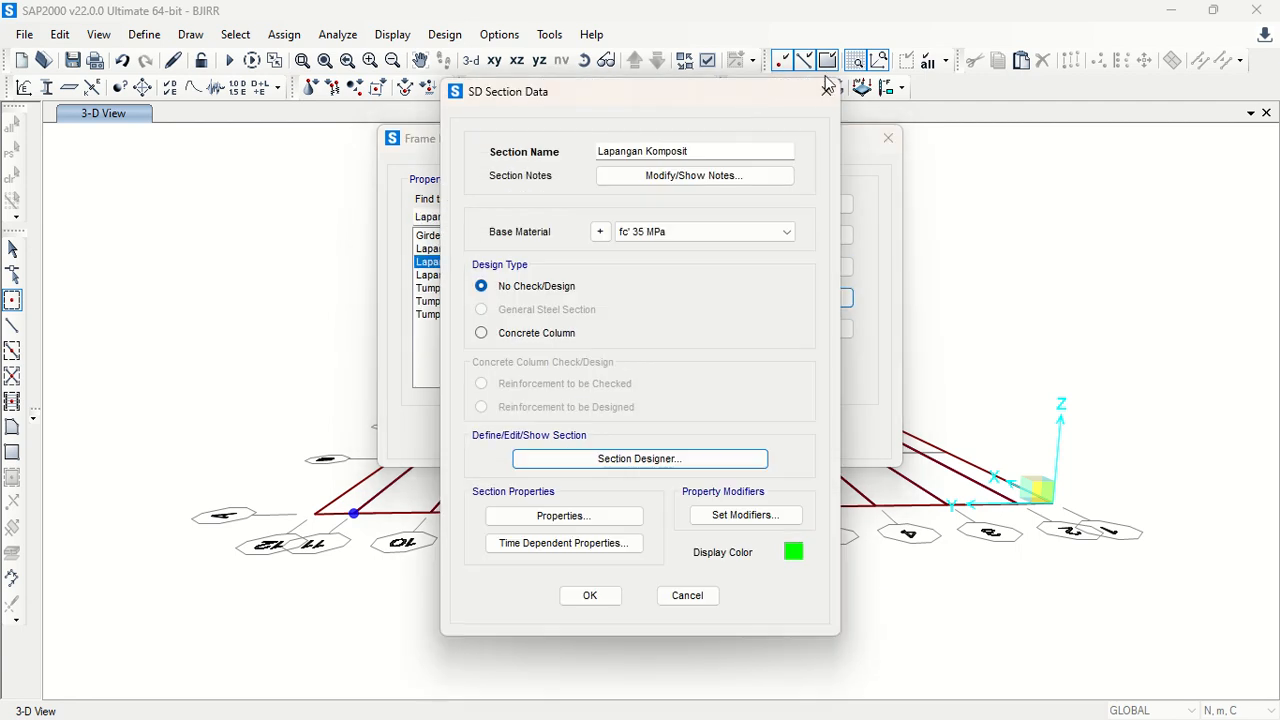
pyautogui.click(826, 89)
pyautogui.click(887, 137)
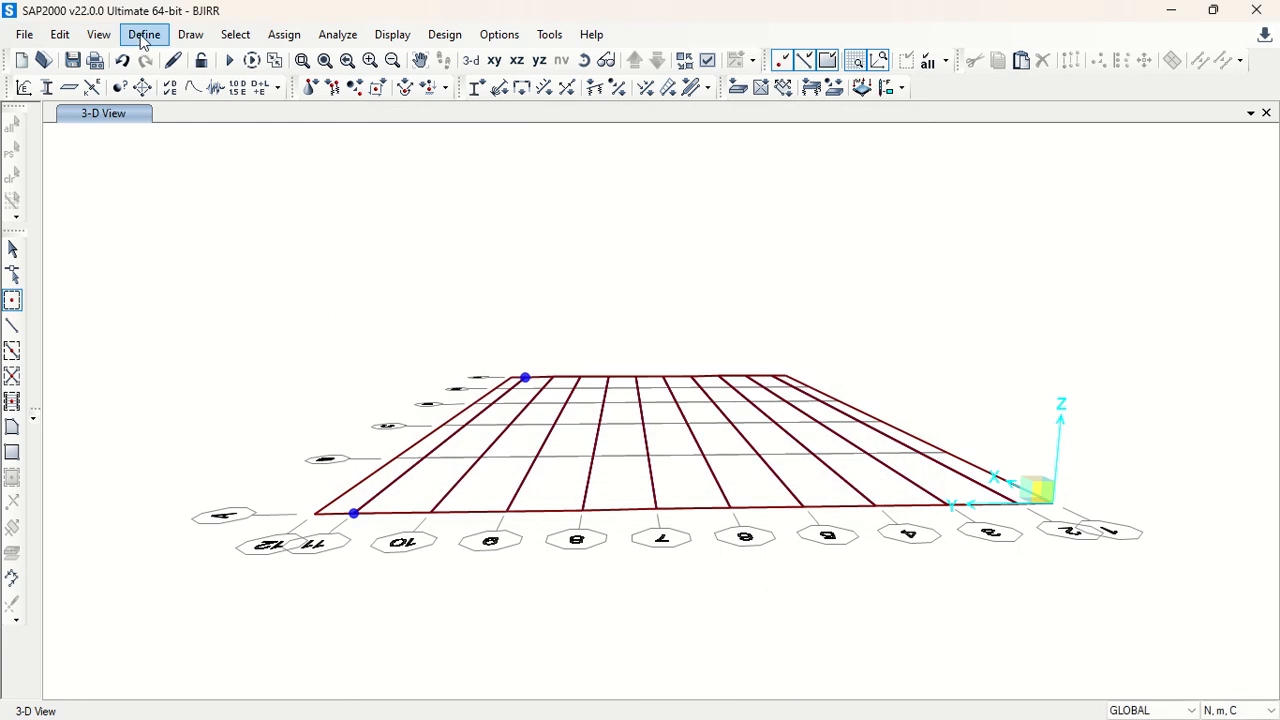
# Examine the Tumpuan girder cross-section in Section Designer and leave it without saving changes.
pyautogui.click(143, 38)
pyautogui.moveTo(195, 90)
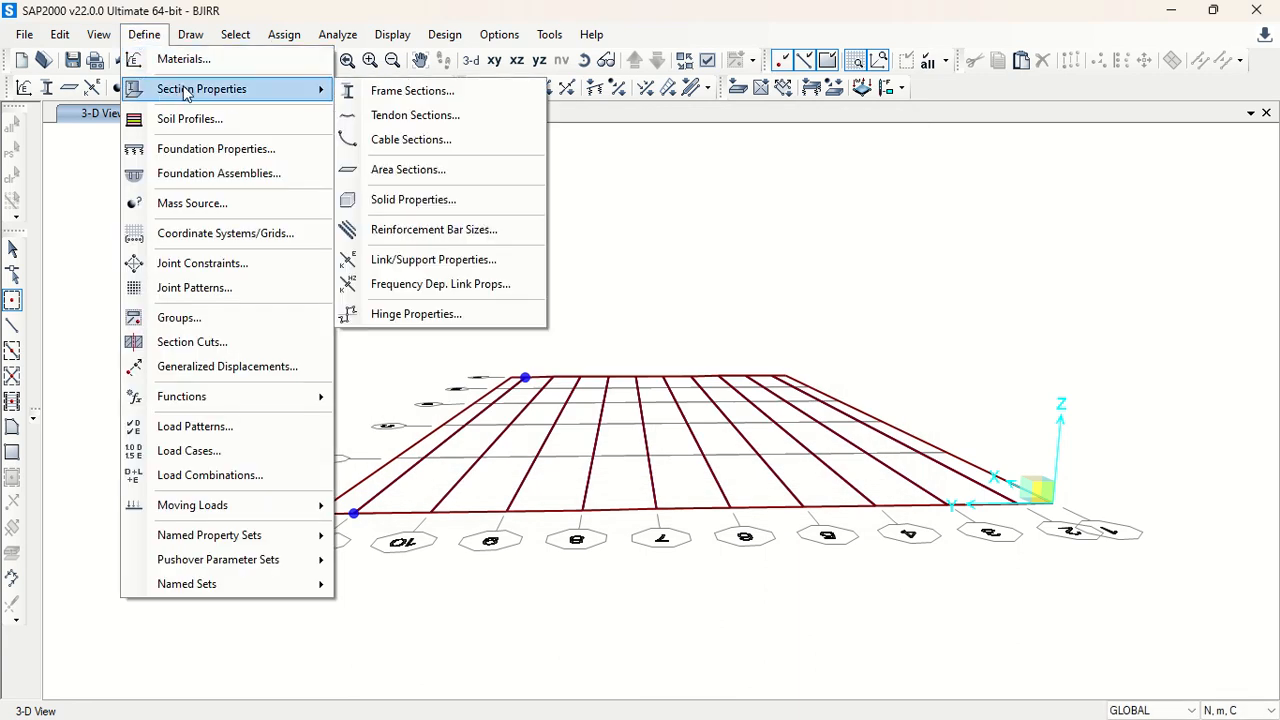
pyautogui.click(402, 96)
pyautogui.click(520, 288)
pyautogui.click(700, 296)
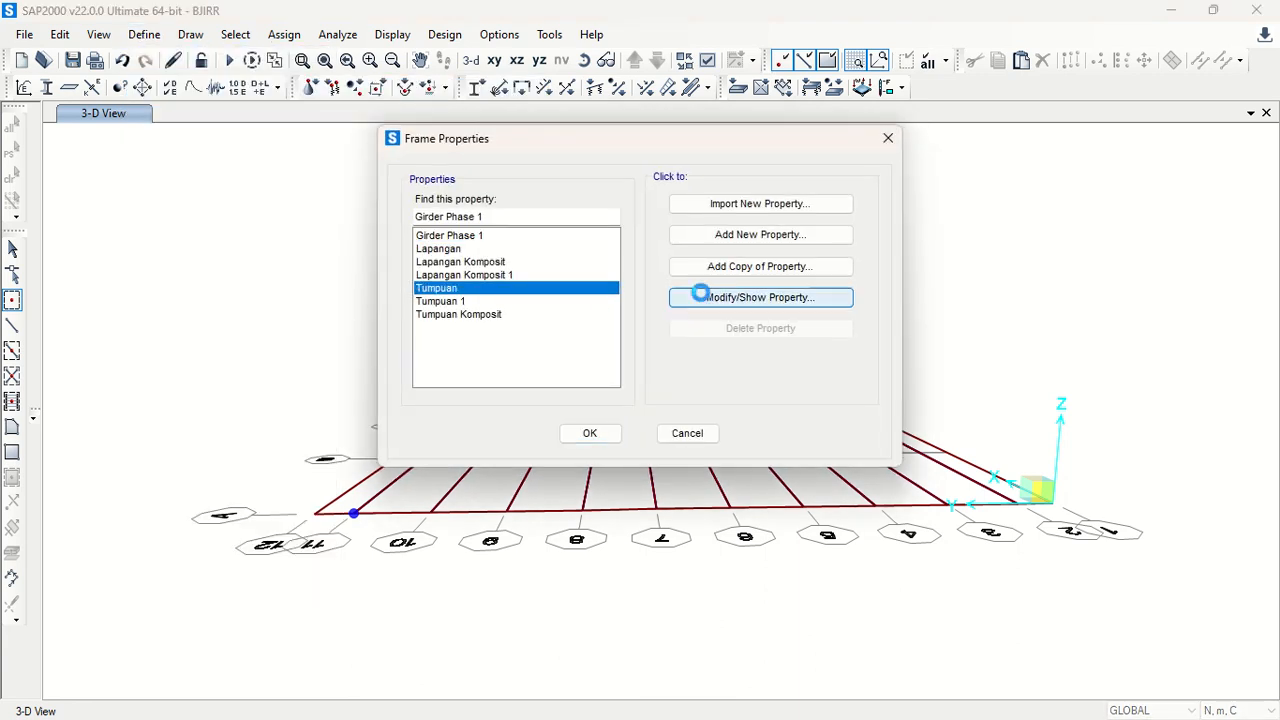
pyautogui.click(716, 175)
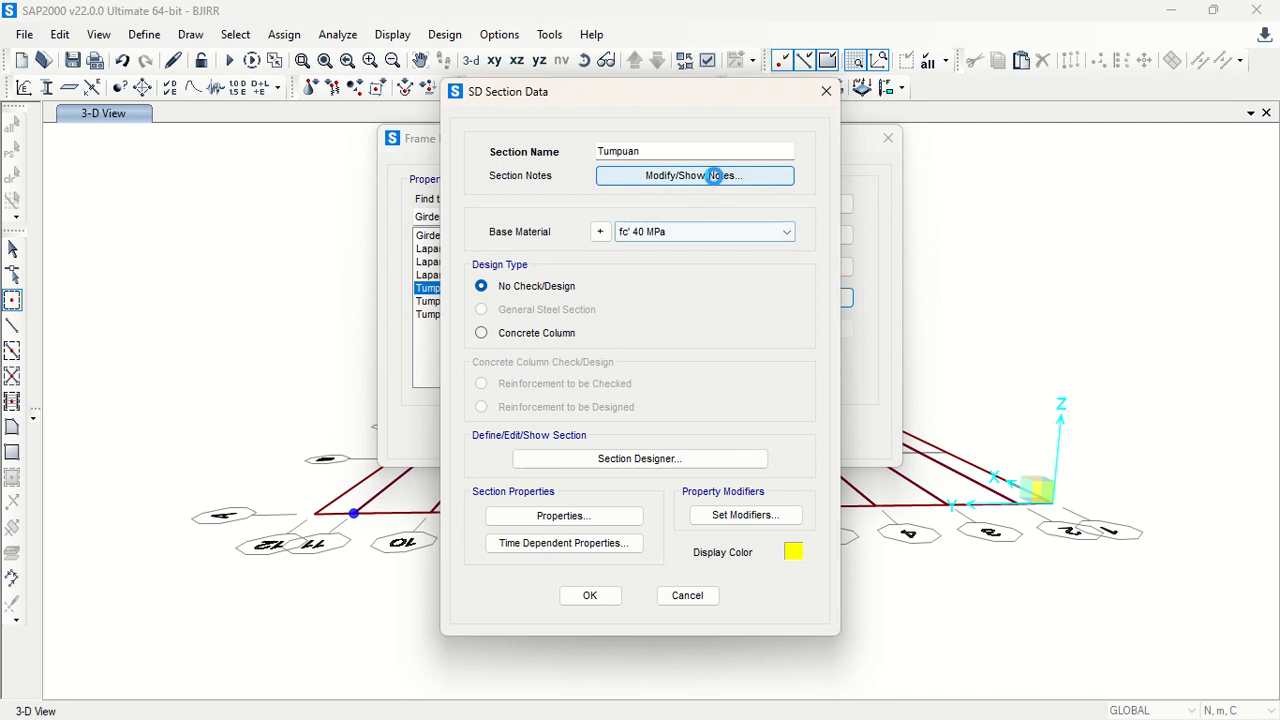
pyautogui.click(826, 276)
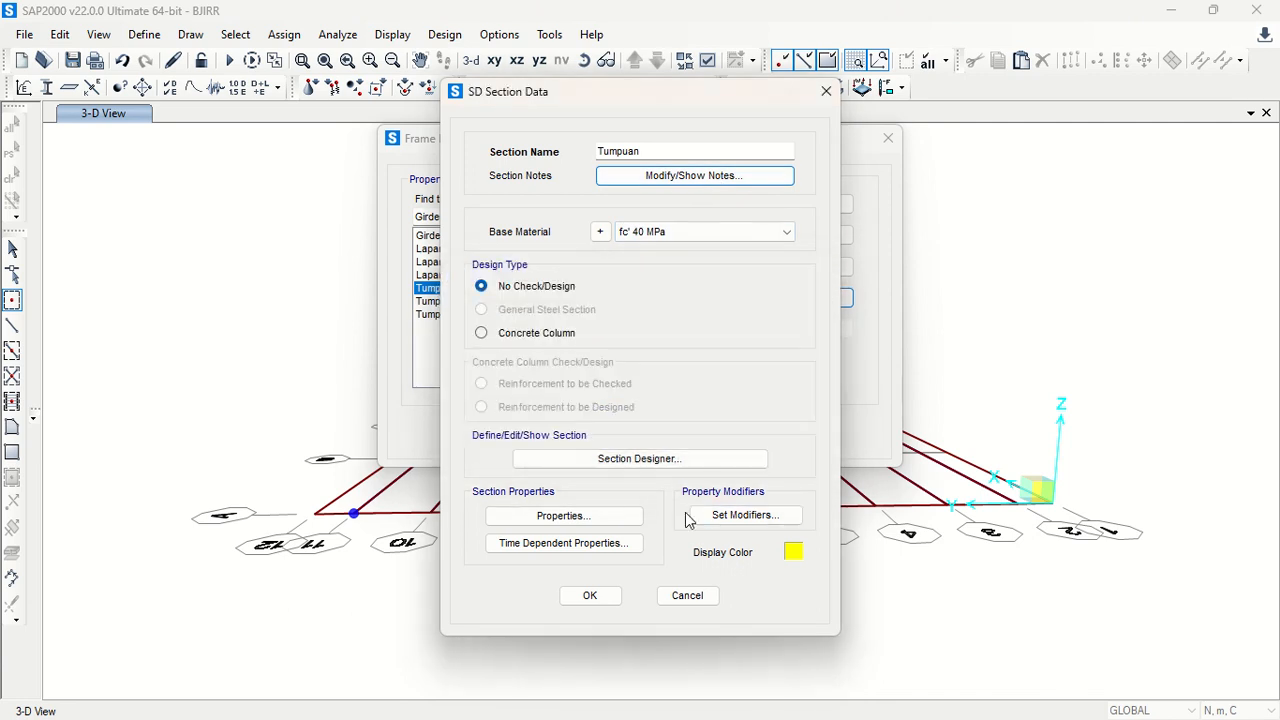
pyautogui.click(667, 462)
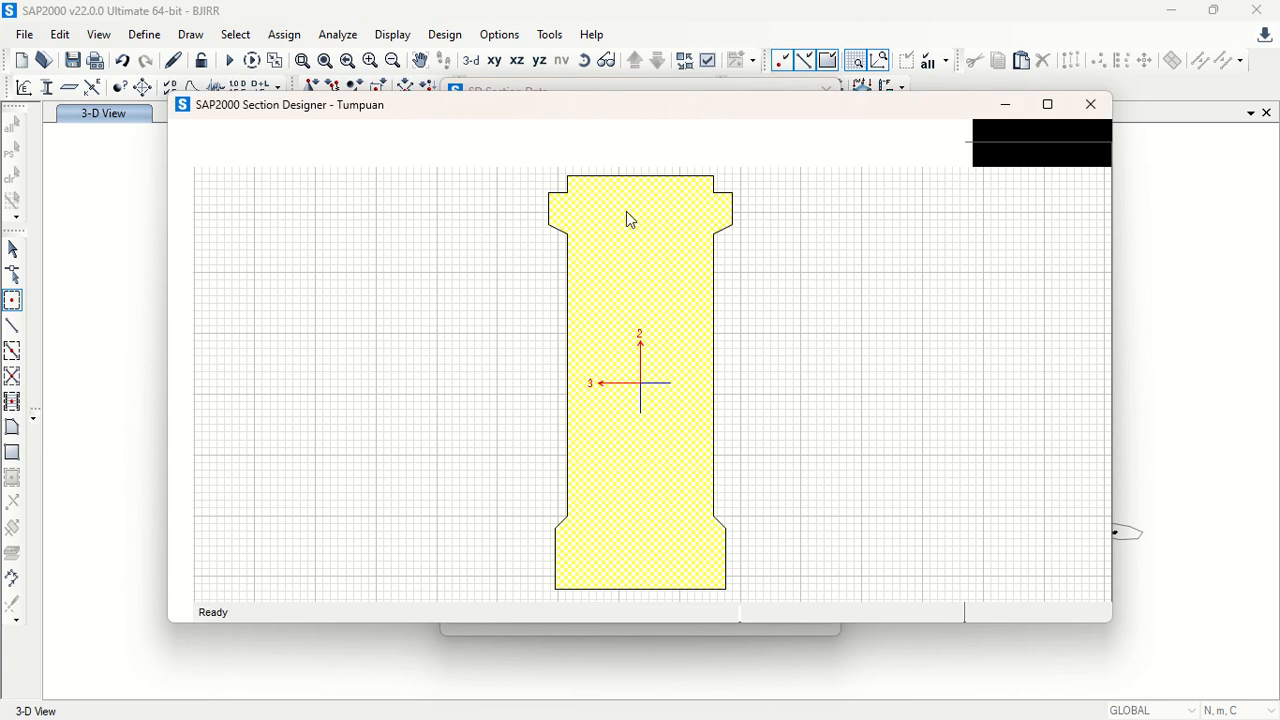
pyautogui.click(573, 184)
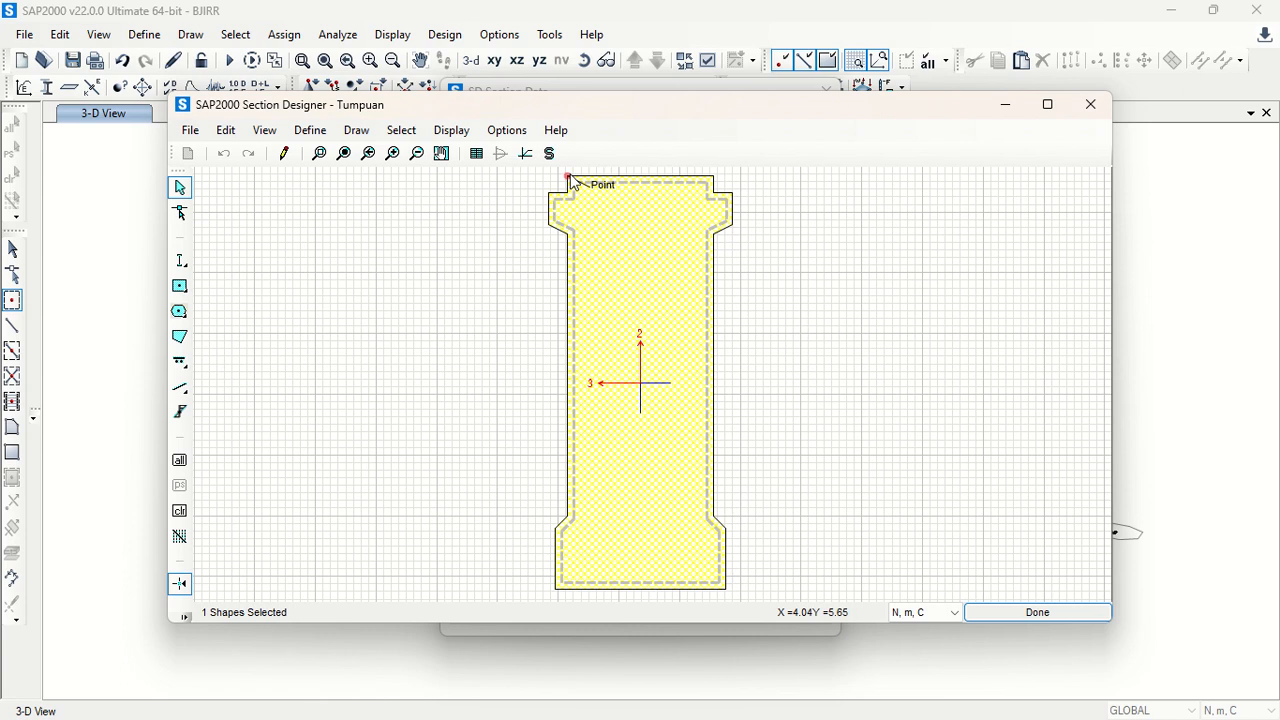
pyautogui.click(1091, 106)
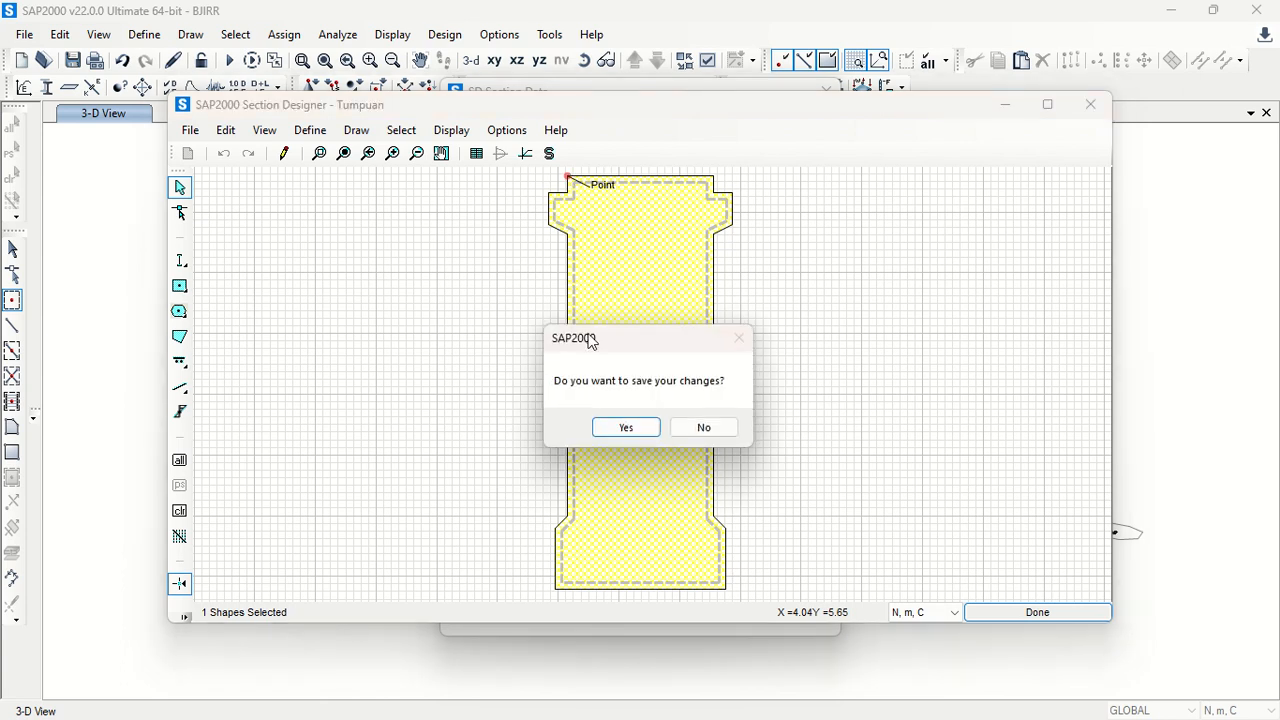
pyautogui.click(682, 431)
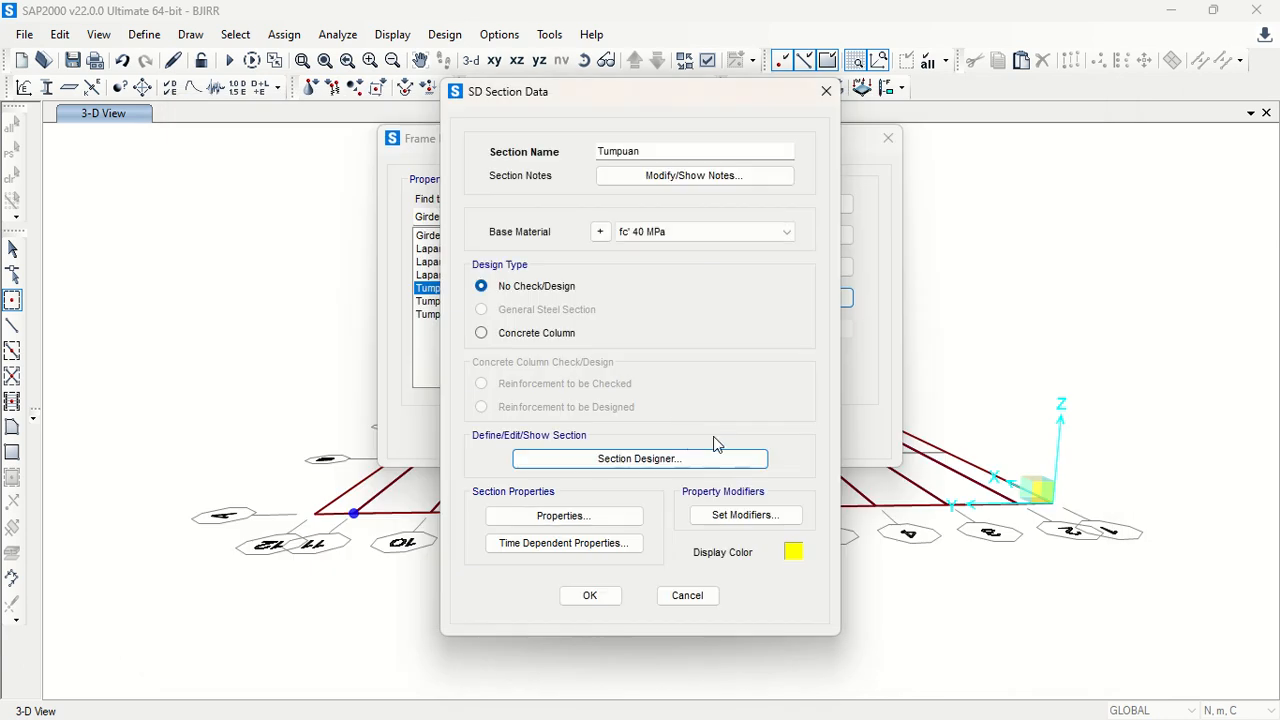
pyautogui.click(706, 593)
pyautogui.click(689, 433)
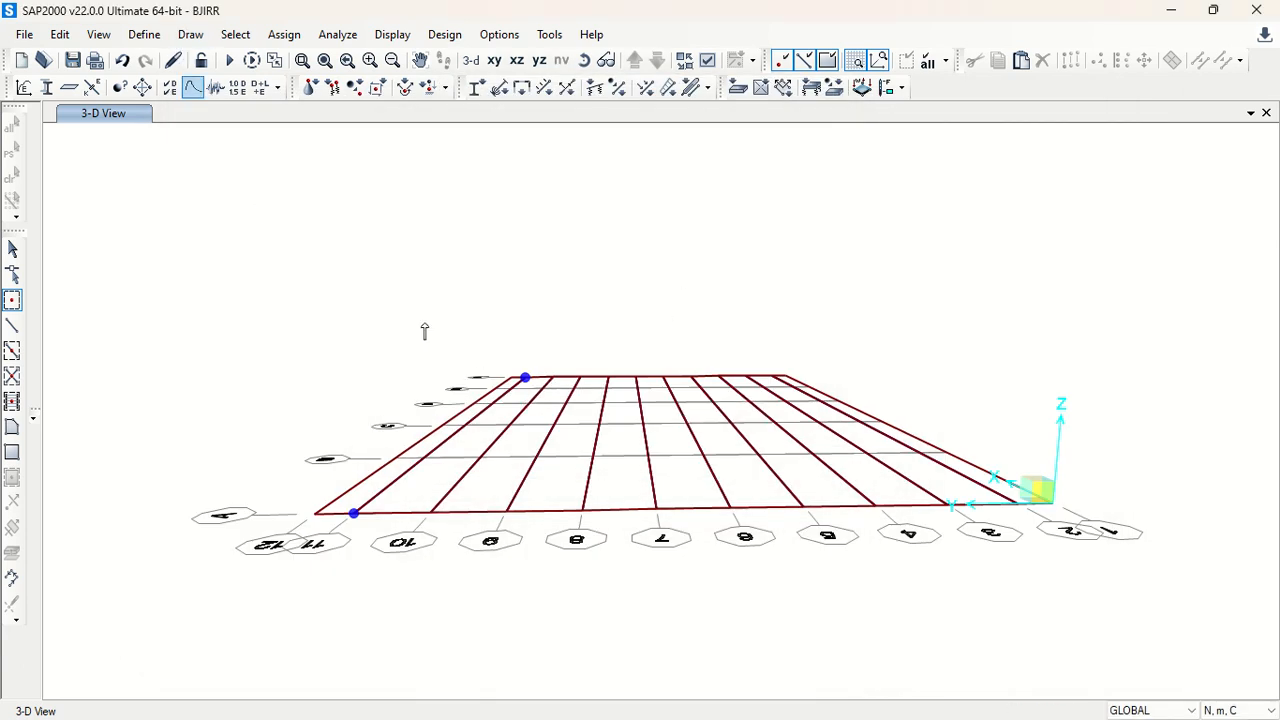
# Draw special joints with a Z offset of -1.7 m from both ends of the girder on grid line 11.
pyautogui.click(145, 35)
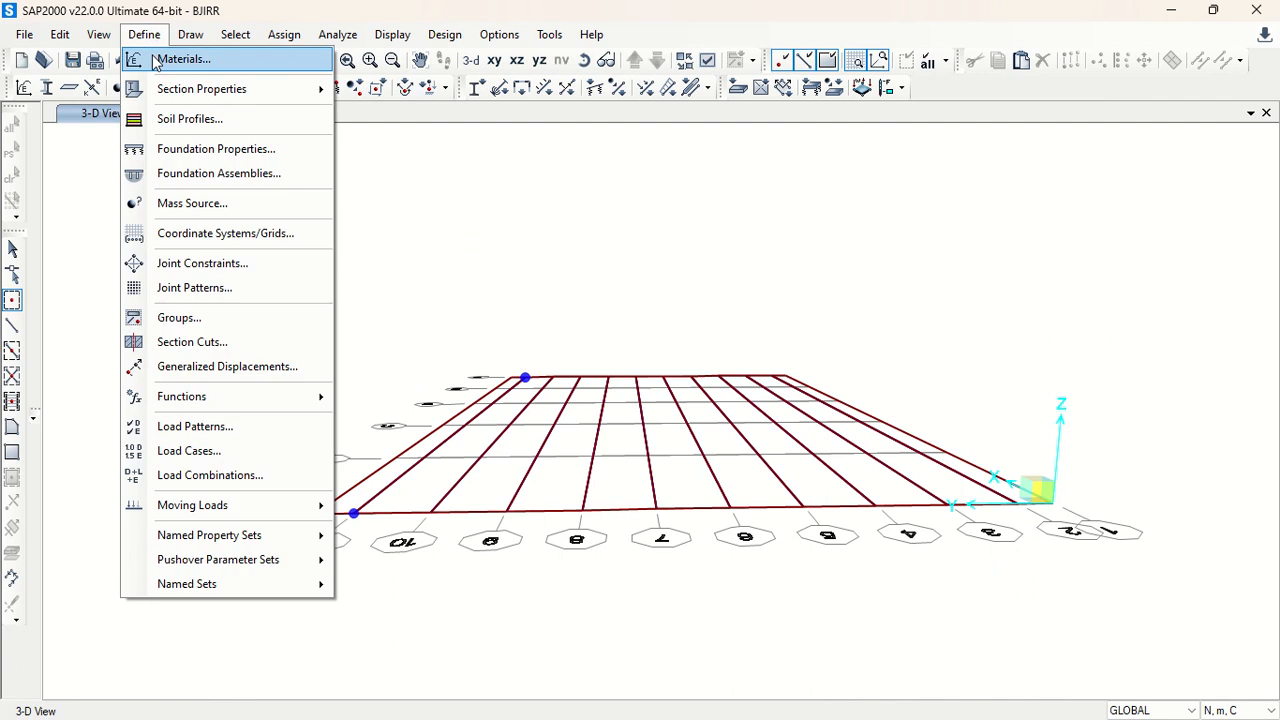
pyautogui.press('Escape')
pyautogui.click(188, 34)
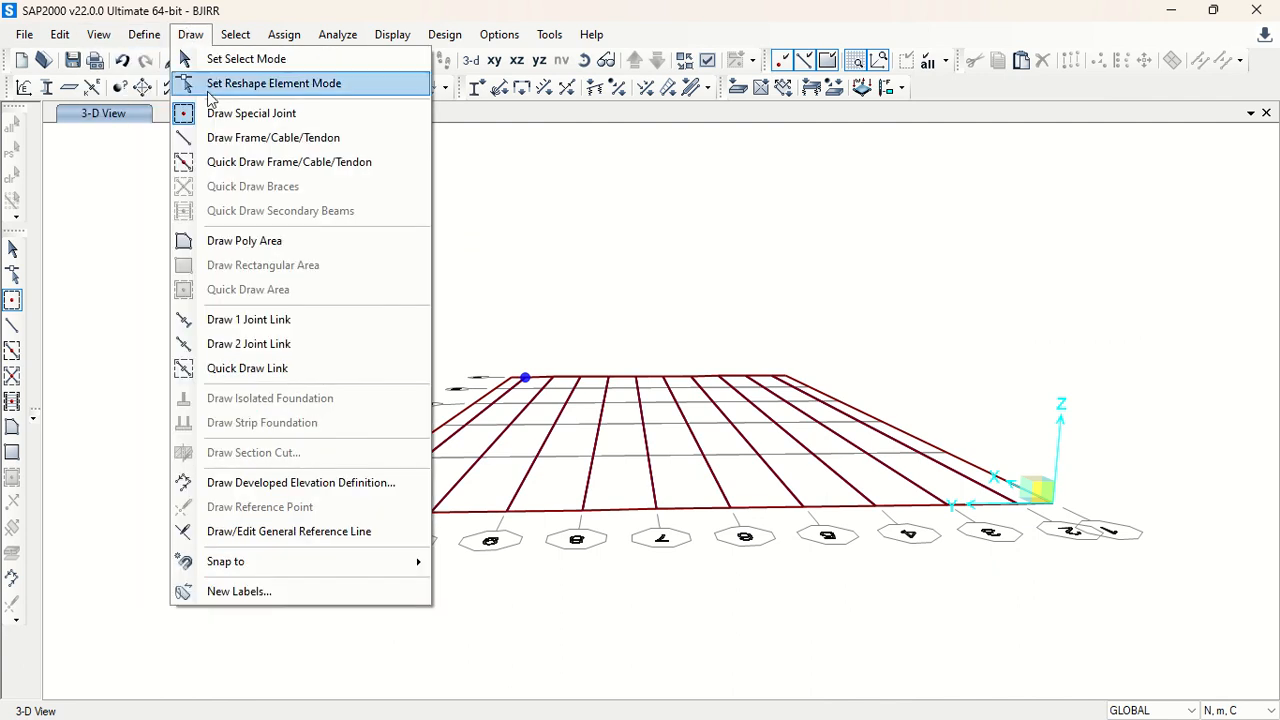
pyautogui.click(185, 111)
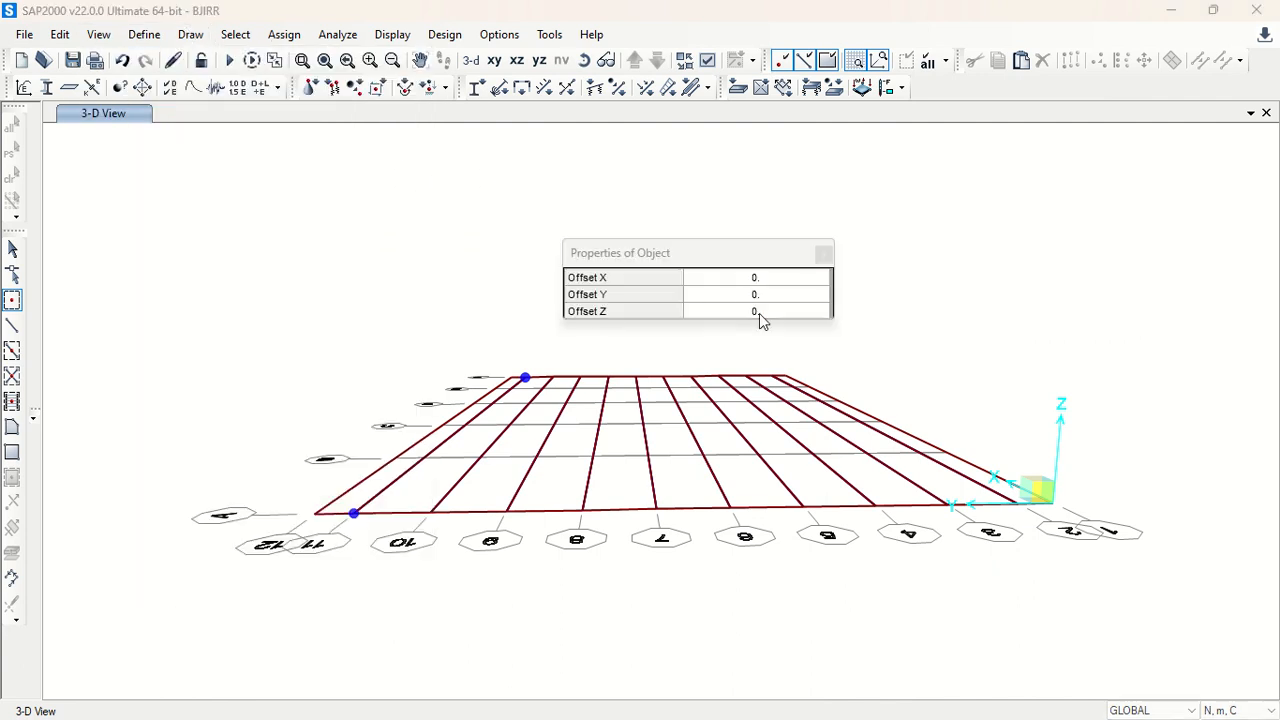
pyautogui.click(759, 312)
pyautogui.write('-1.7')
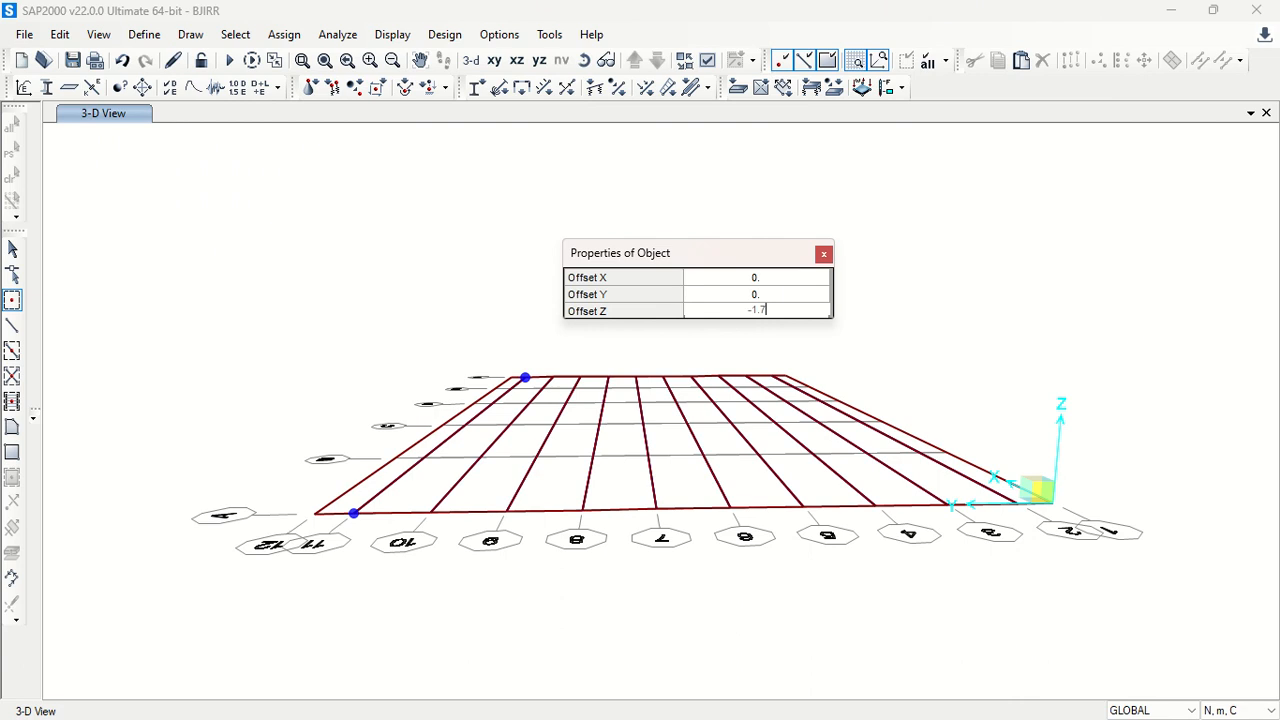
pyautogui.press('Return')
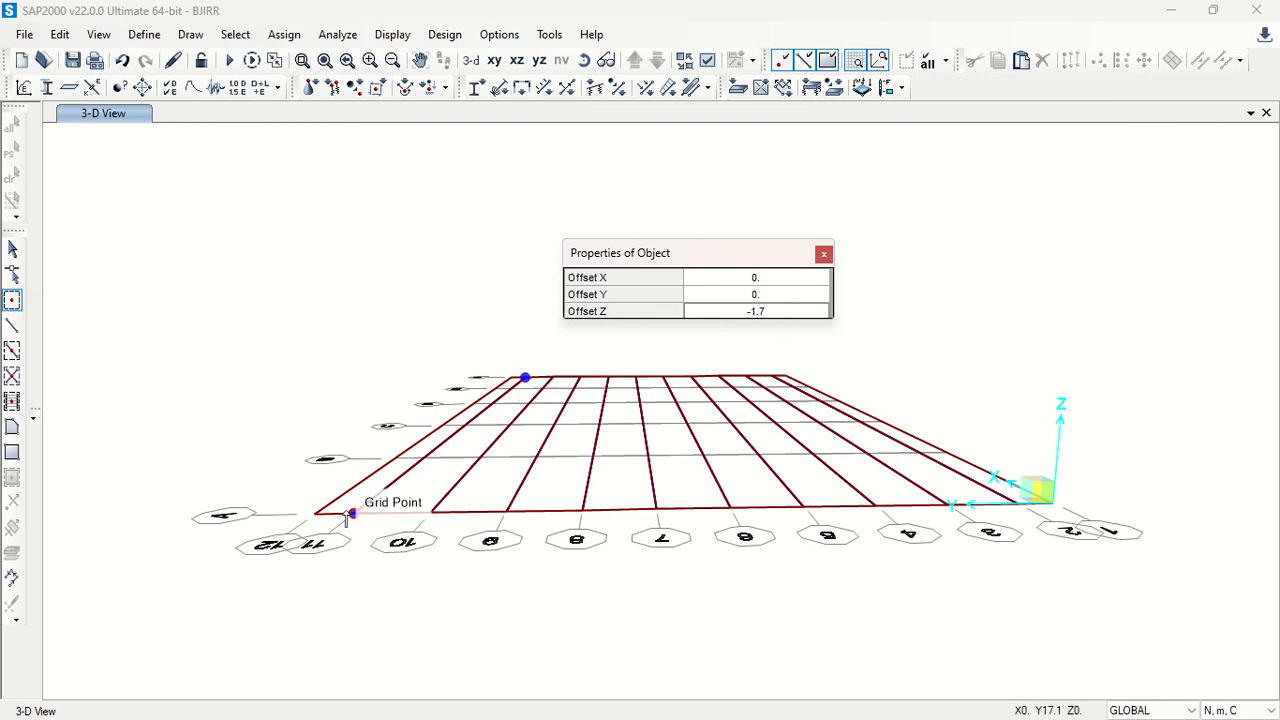
pyautogui.click(353, 514)
pyautogui.click(353, 514)
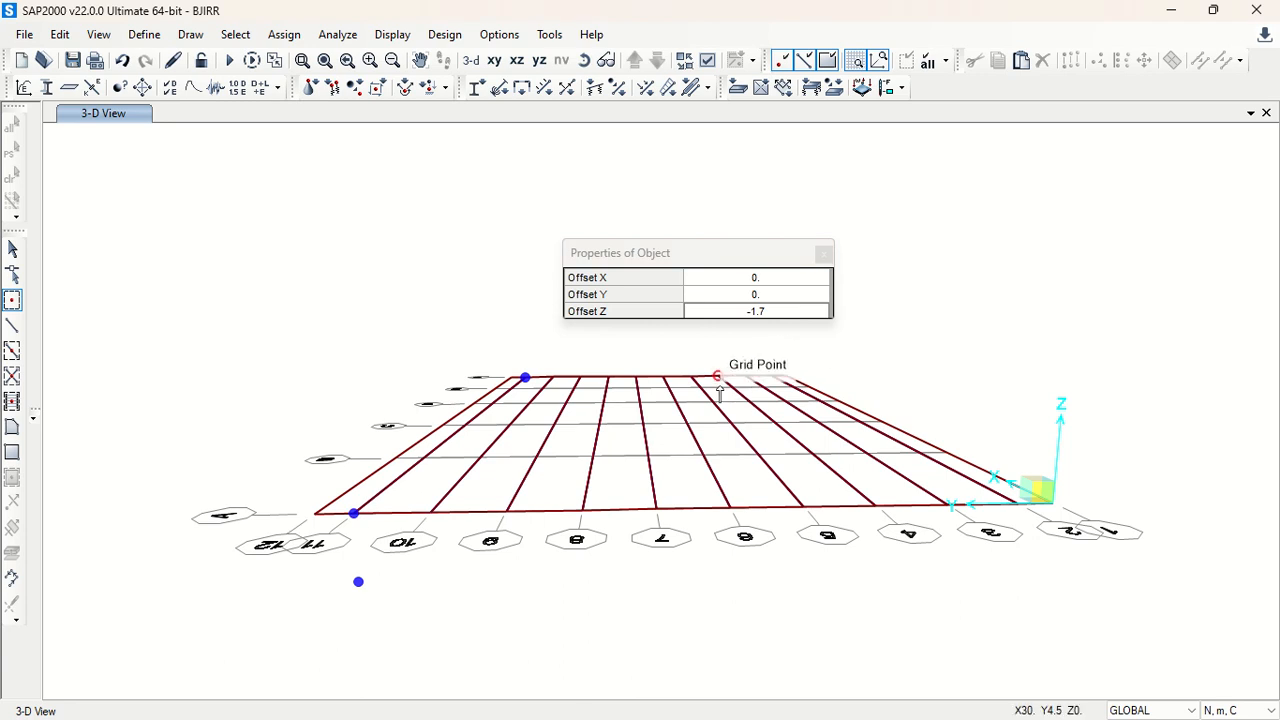
pyautogui.click(526, 378)
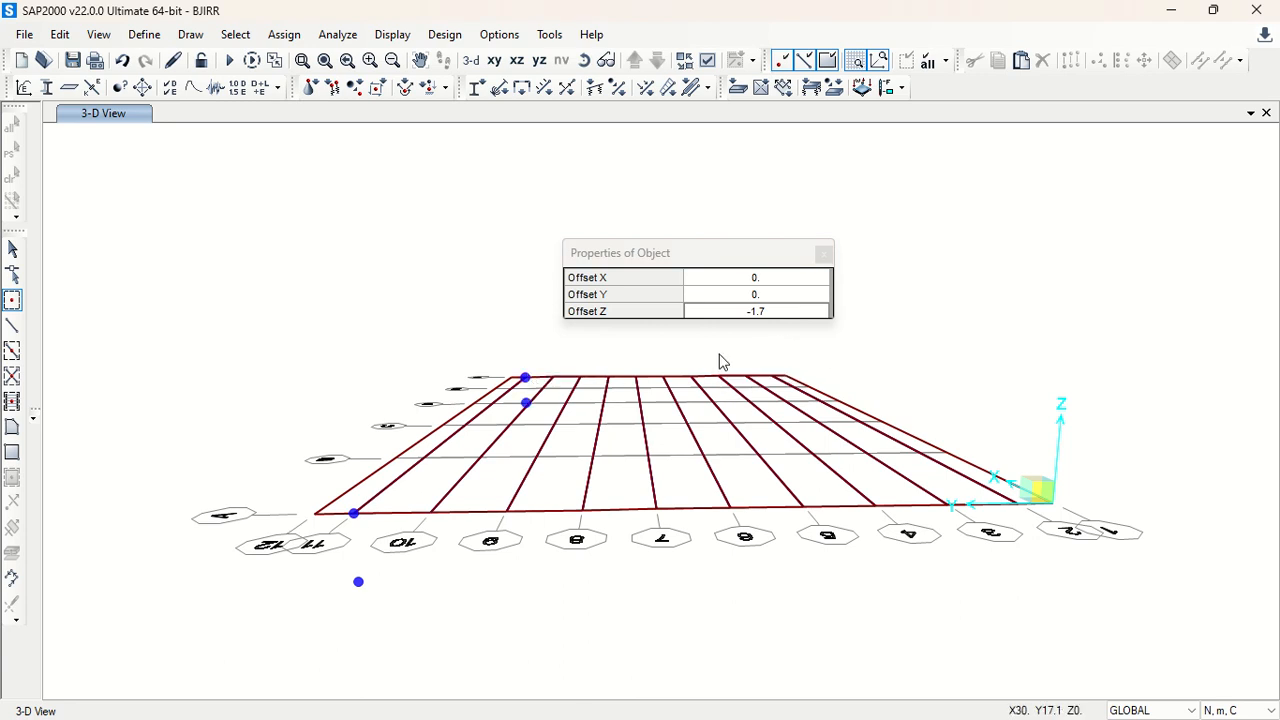
pyautogui.click(823, 255)
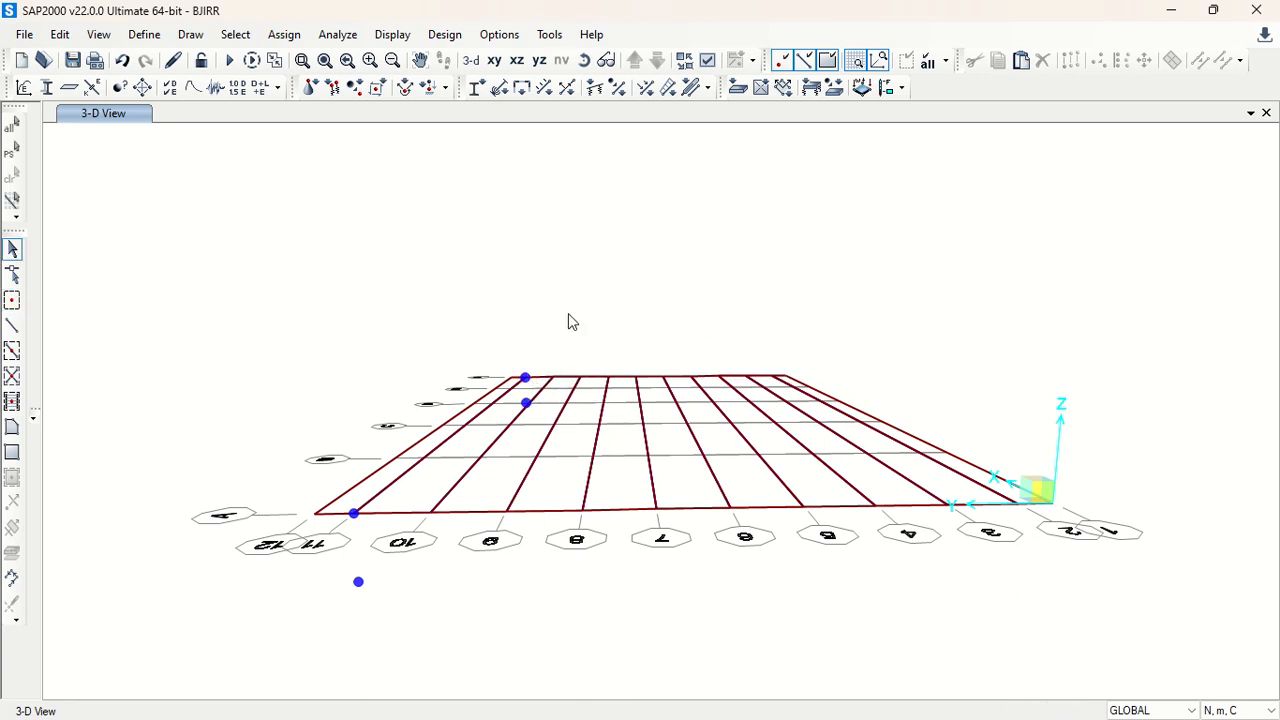
# Select the two offset joints at the bottom of both ends of the grid line 11 girder in the extruded view.
pyautogui.click(353, 514)
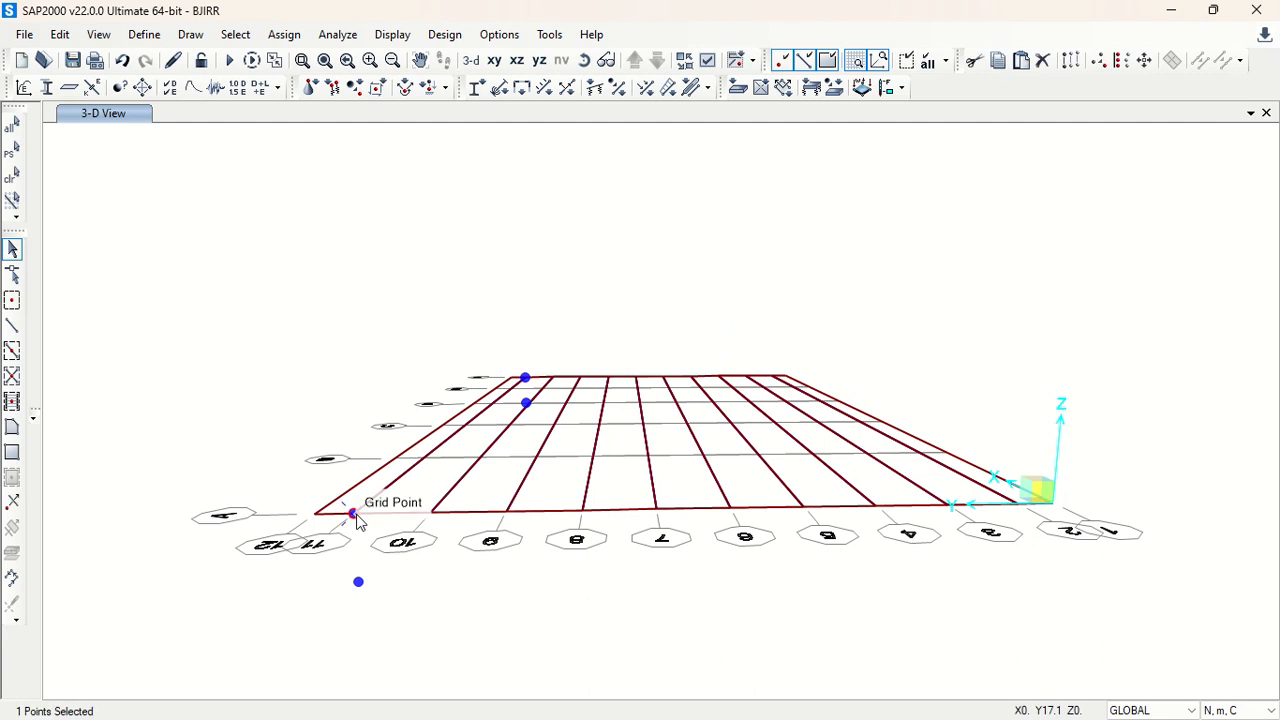
pyautogui.click(355, 516)
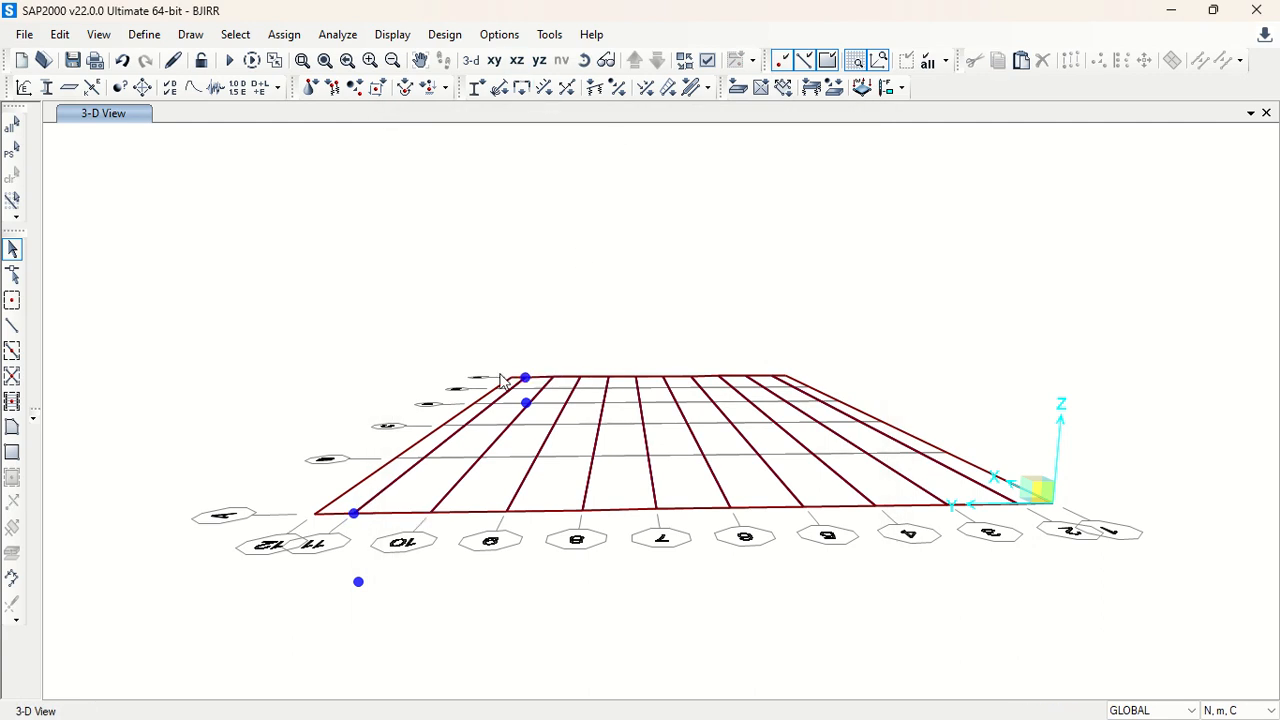
pyautogui.click(584, 60)
pyautogui.moveTo(655, 335); pyautogui.dragTo(700, 297)
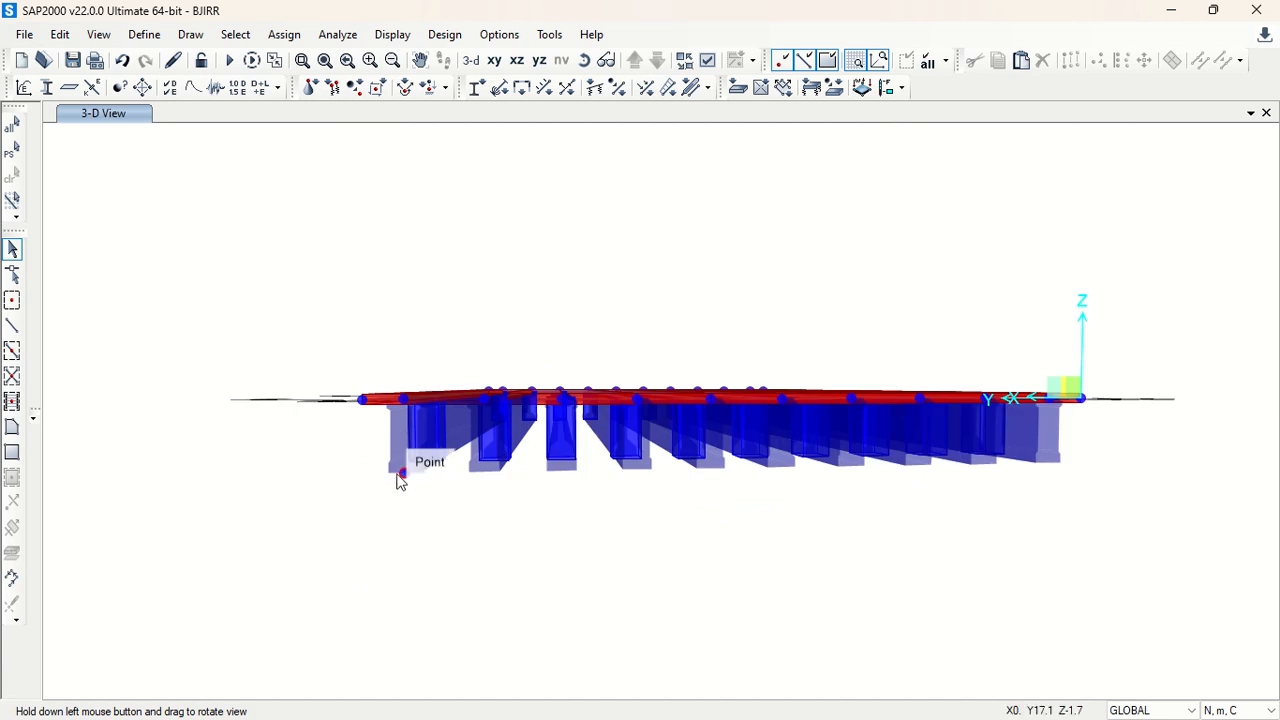
pyautogui.click(405, 474)
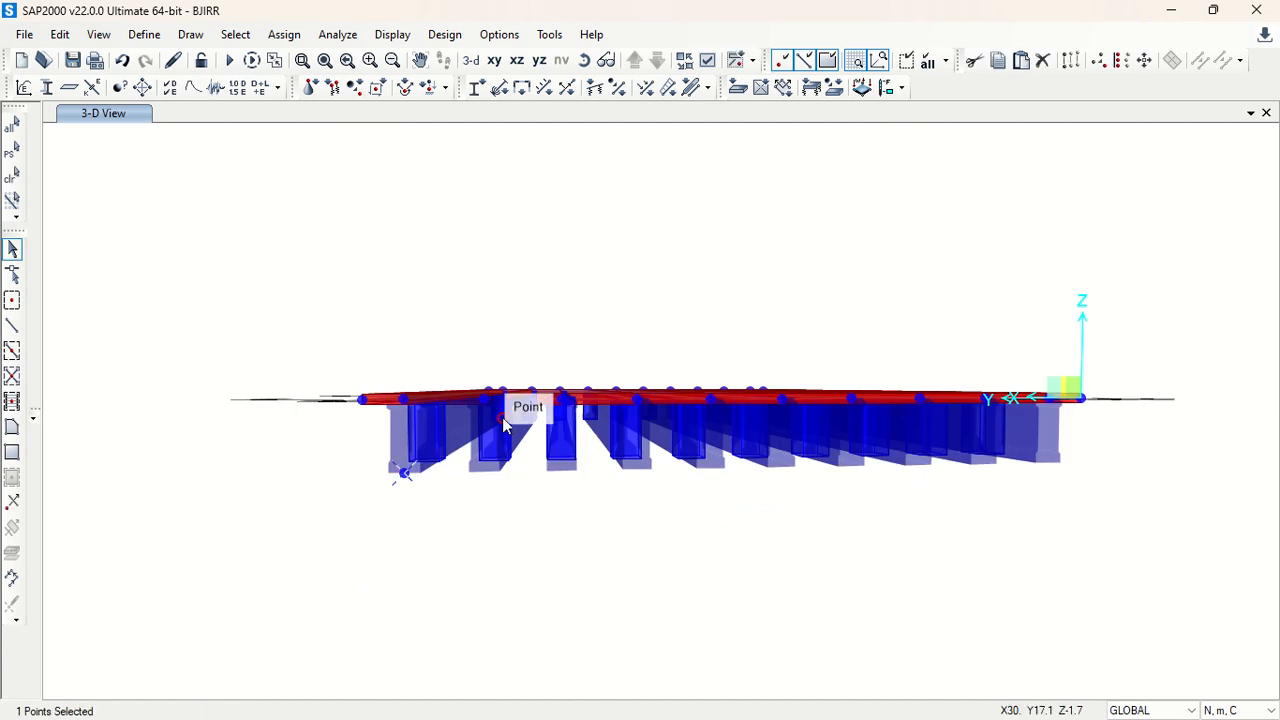
pyautogui.click(584, 60)
pyautogui.moveTo(623, 277); pyautogui.dragTo(613, 323)
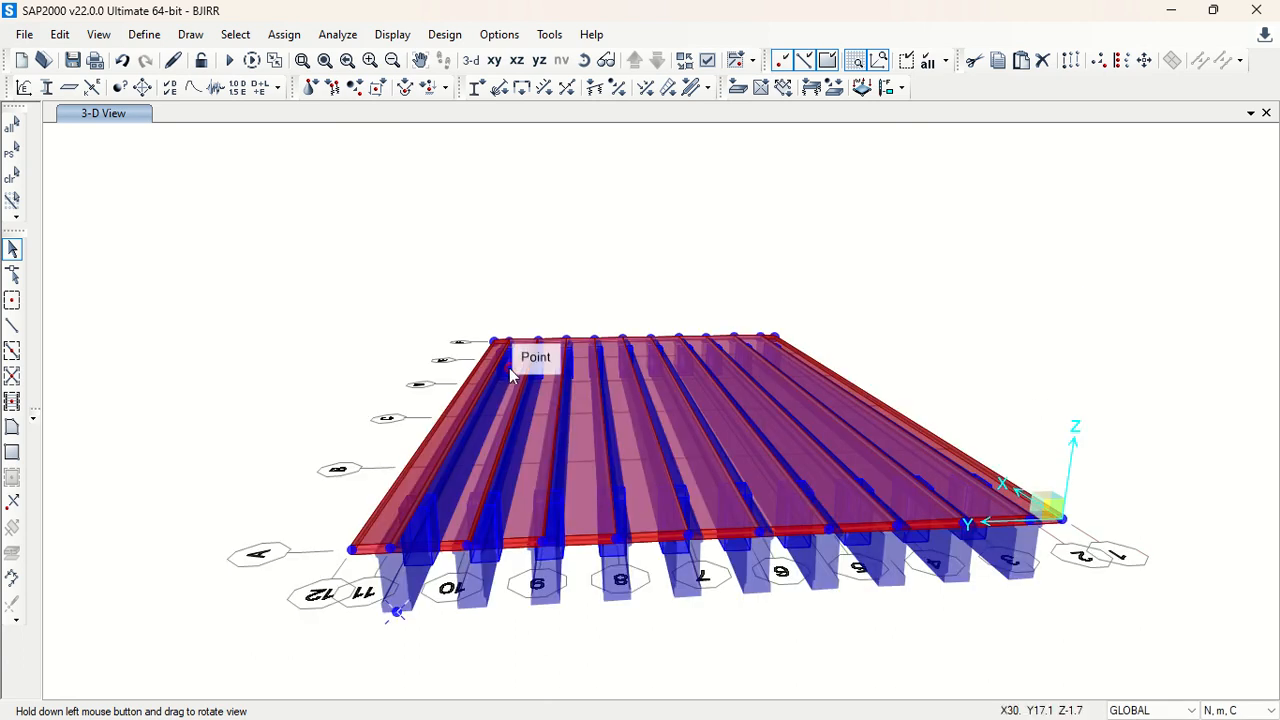
pyautogui.click(510, 366)
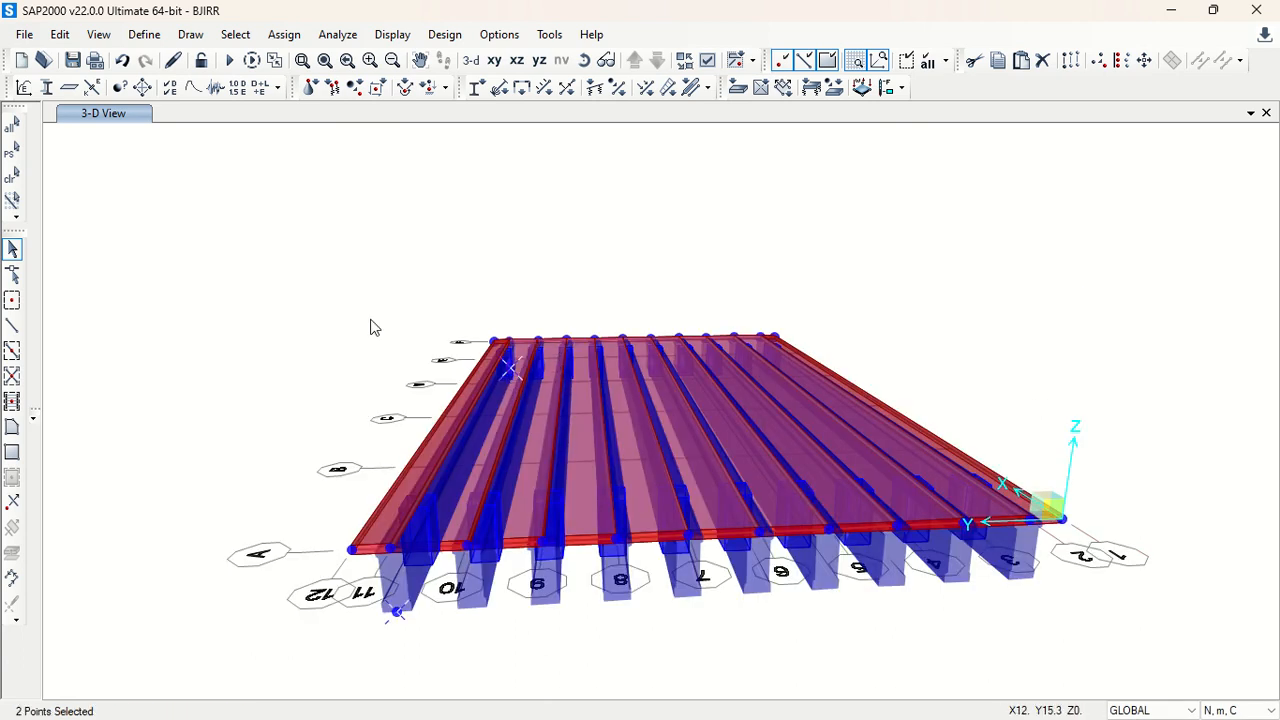
# Change the model display from Extrude to the Standard view type.
pyautogui.click(62, 35)
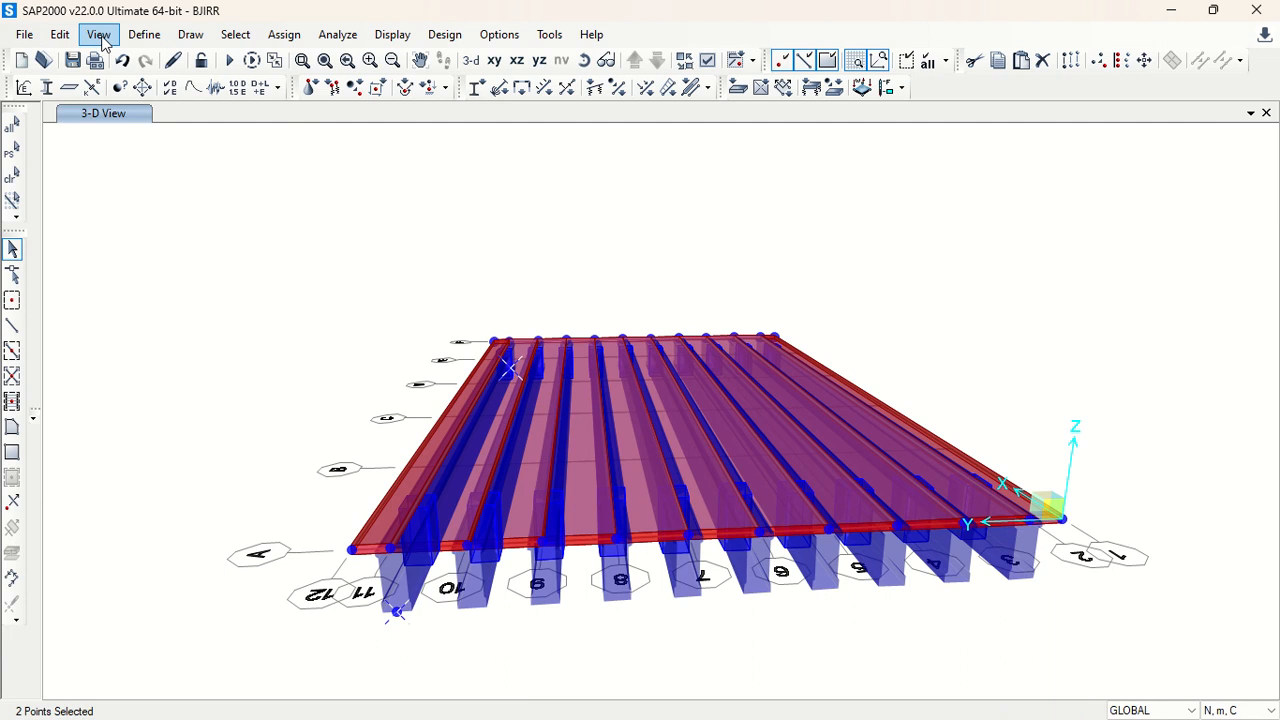
pyautogui.click(98, 34)
pyautogui.click(193, 137)
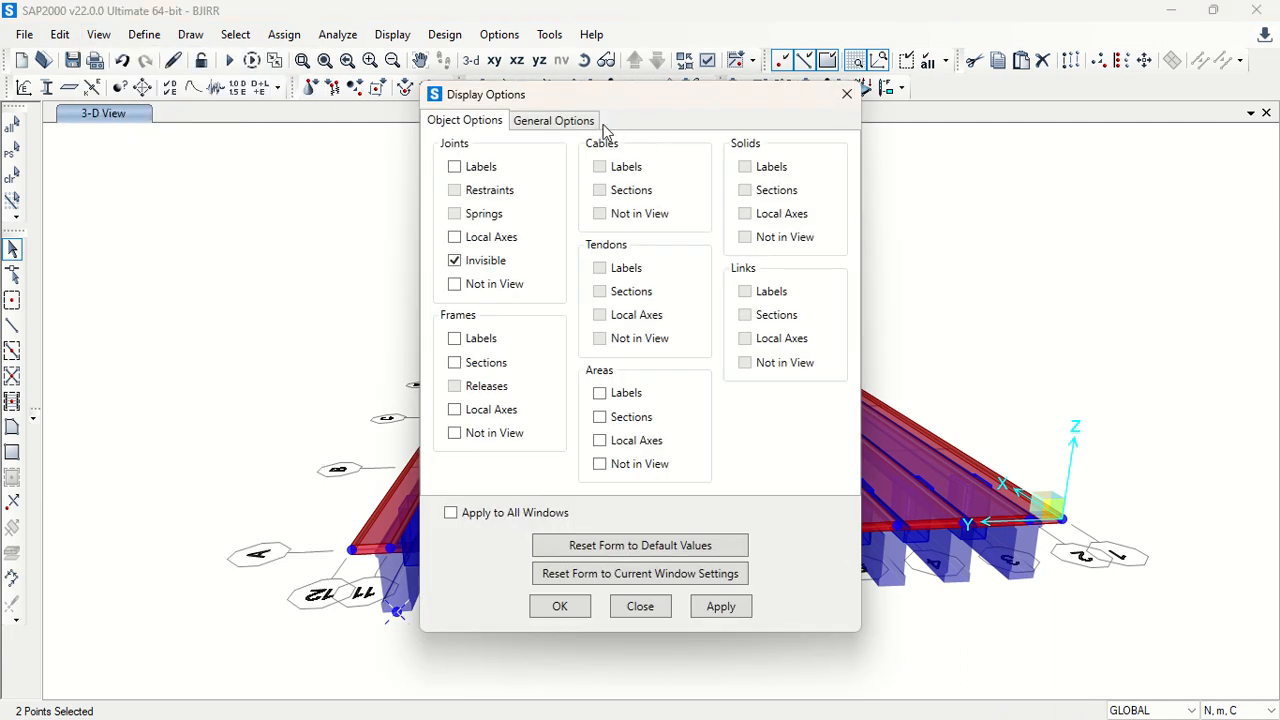
pyautogui.click(560, 121)
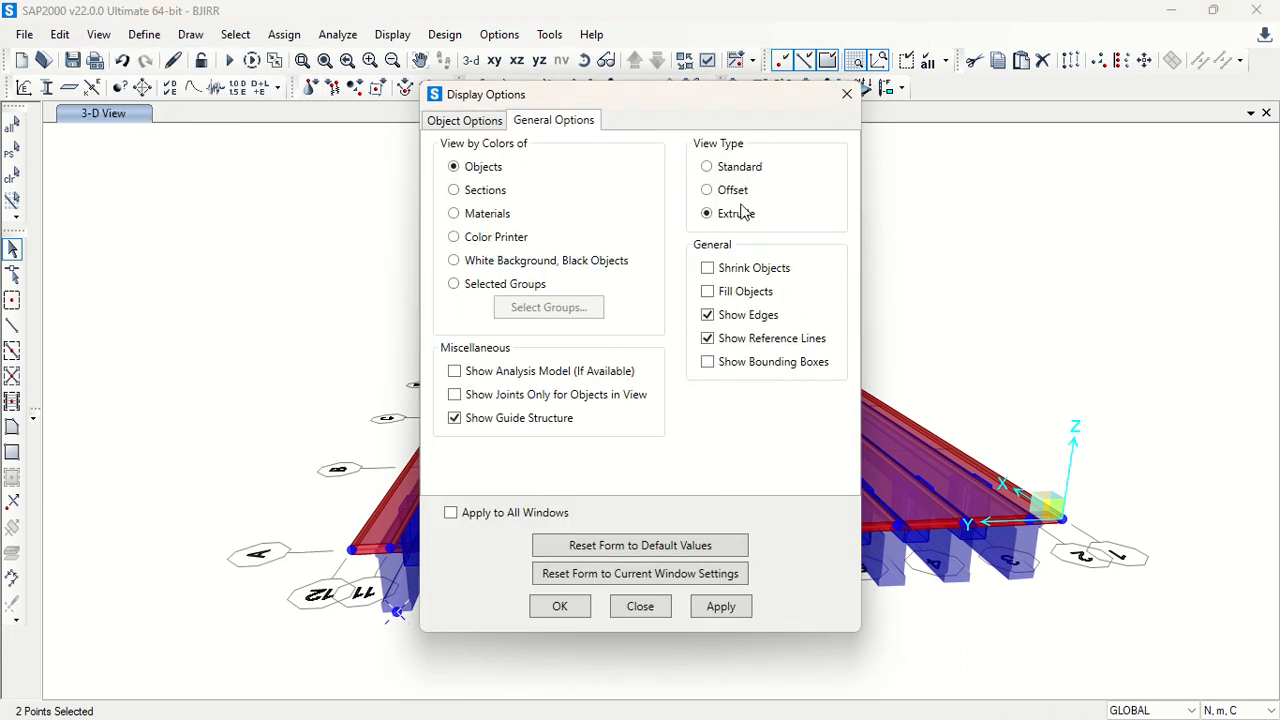
pyautogui.click(698, 614)
pyautogui.click(651, 606)
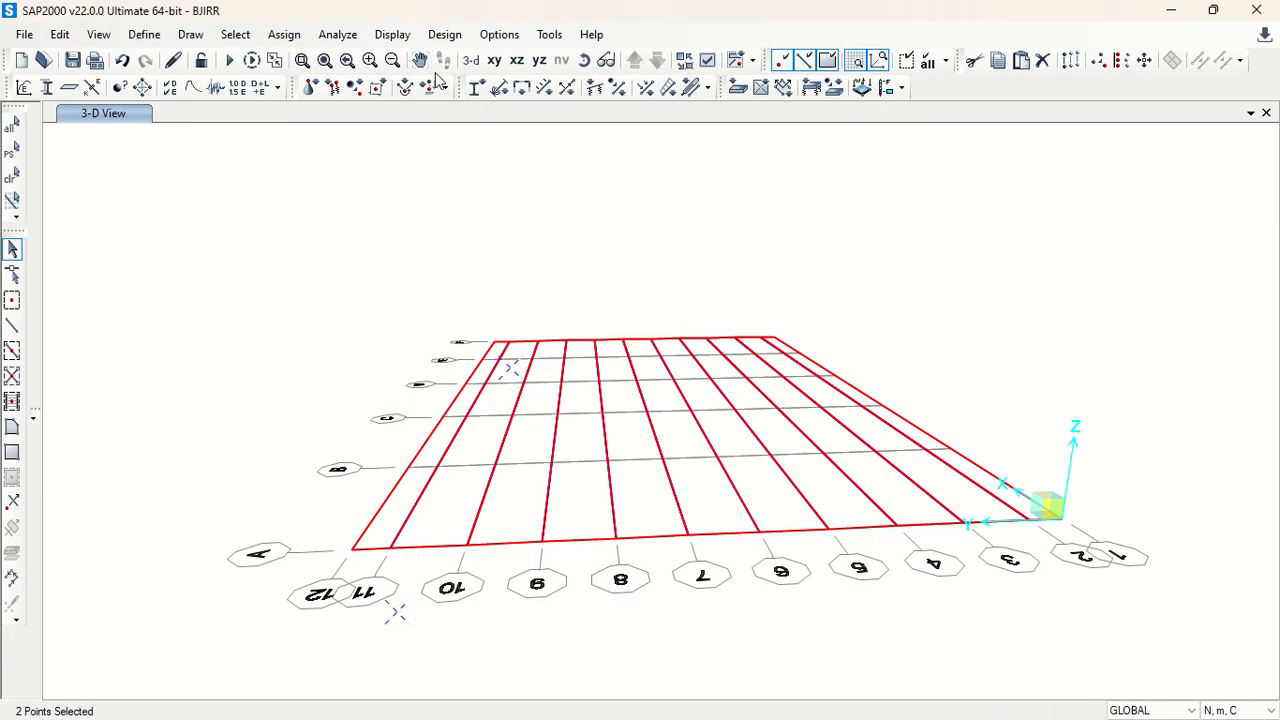
# Turn off the Invisible display option for joints and apply it to the current view.
pyautogui.click(584, 61)
pyautogui.moveTo(608, 249); pyautogui.dragTo(630, 200)
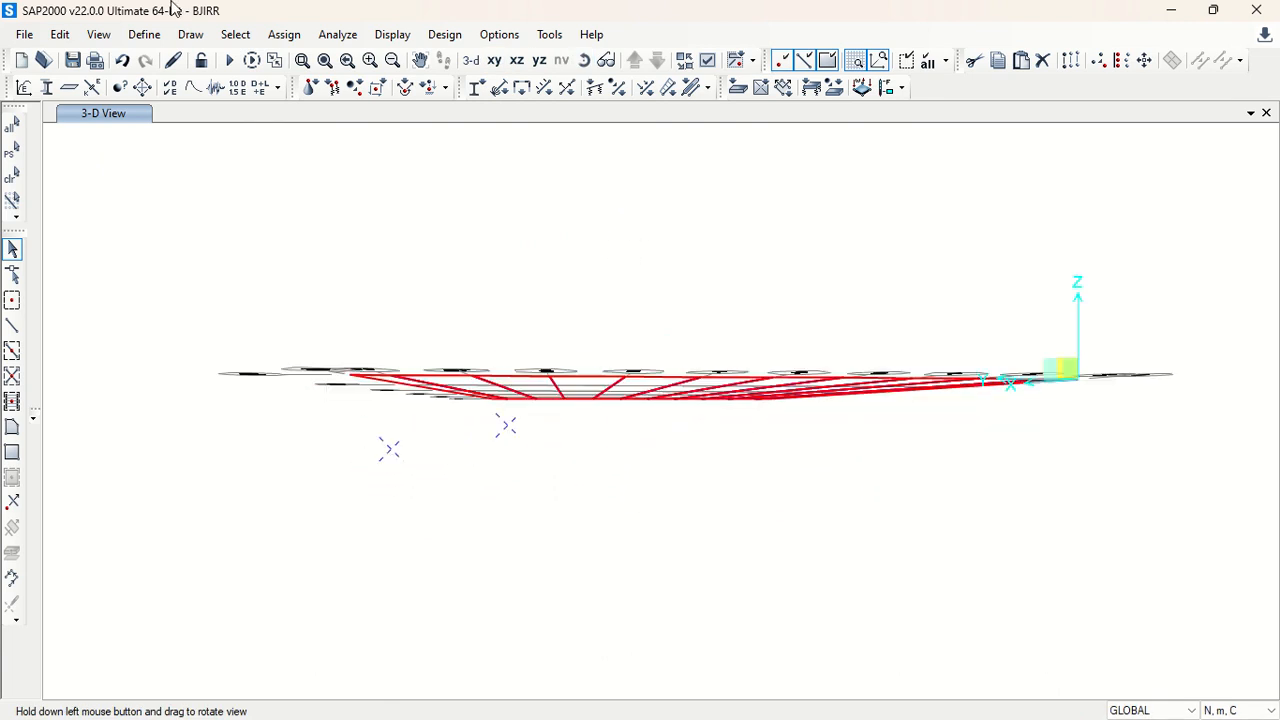
pyautogui.click(60, 34)
pyautogui.moveTo(102, 36)
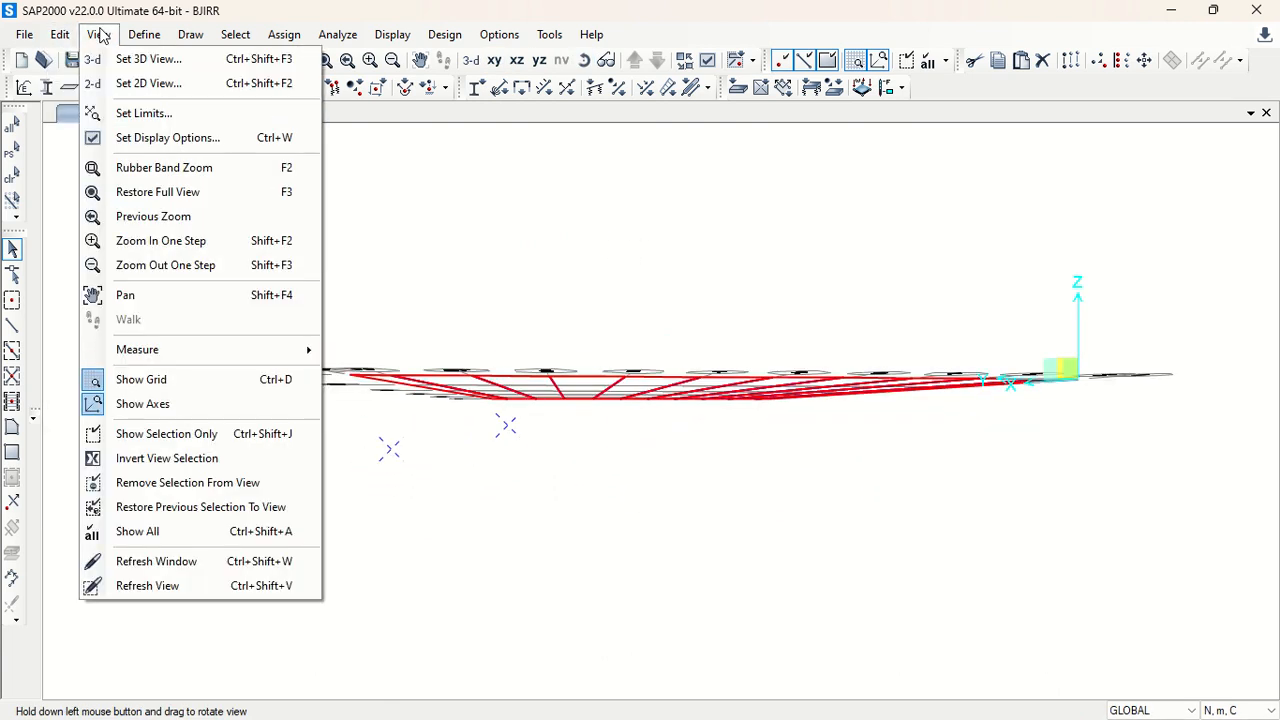
pyautogui.click(168, 141)
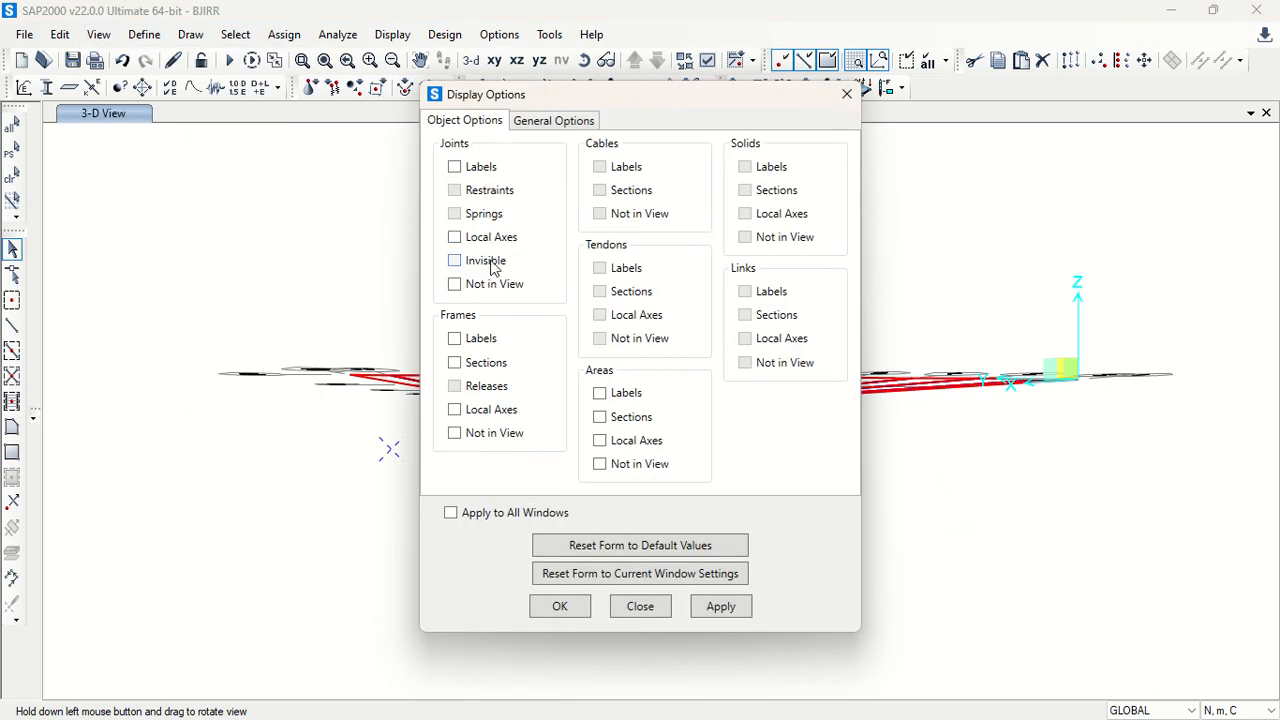
pyautogui.click(729, 610)
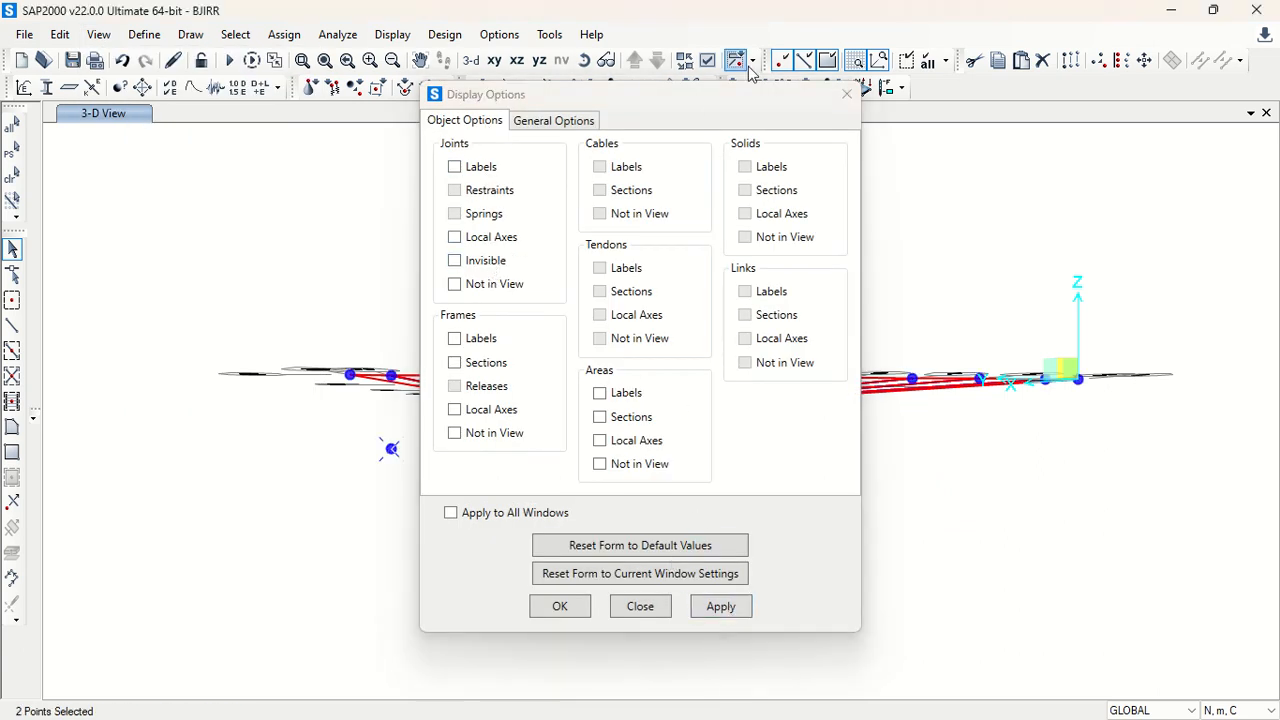
# Replicate the two offset girder-bottom joints linearly with dx 0, dy -1.8 m, dz 0 and 9 increments.
pyautogui.click(847, 94)
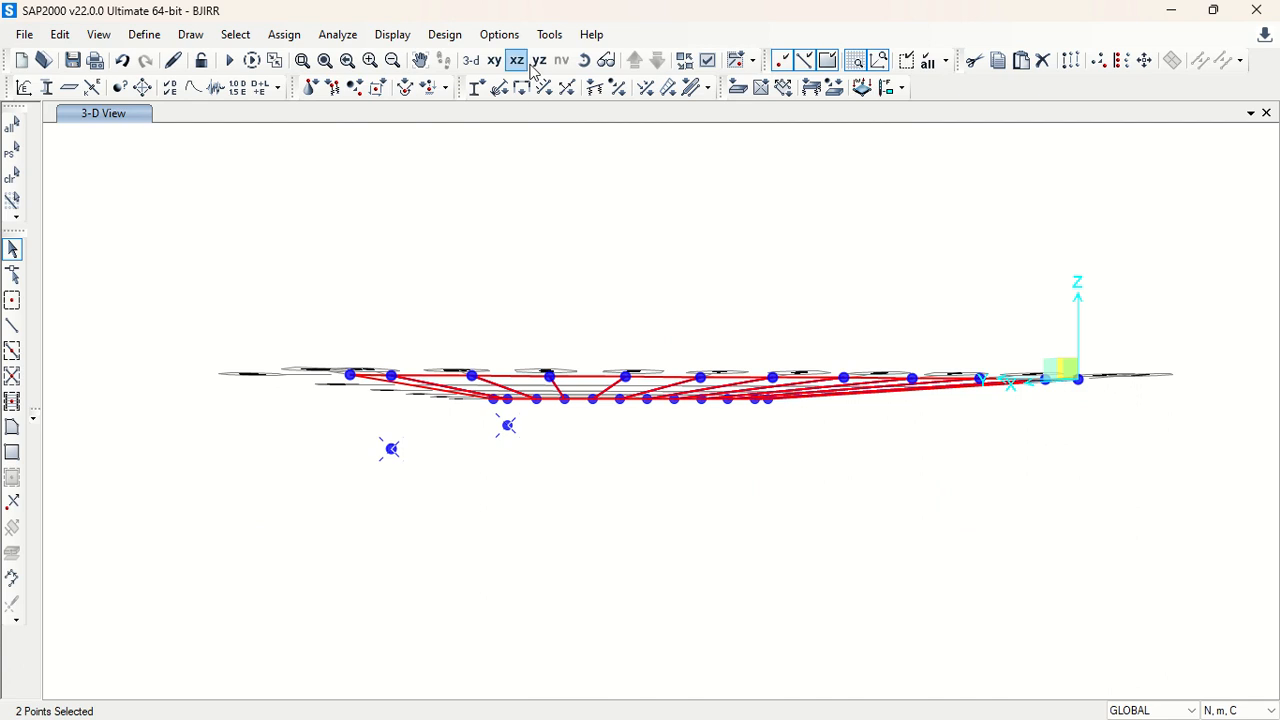
pyautogui.click(584, 60)
pyautogui.moveTo(612, 262); pyautogui.dragTo(615, 290)
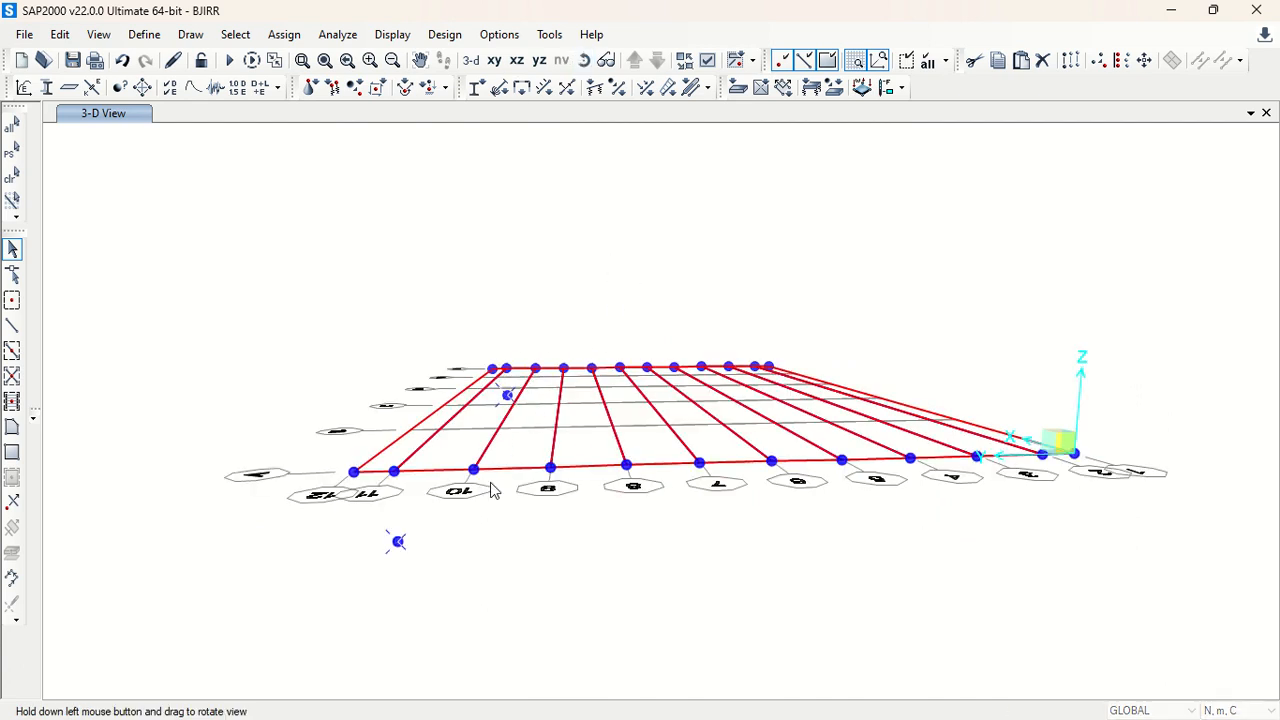
pyautogui.hotkey('ctrl', 'r')
pyautogui.moveTo(535, 157); pyautogui.dragTo(505, 628)
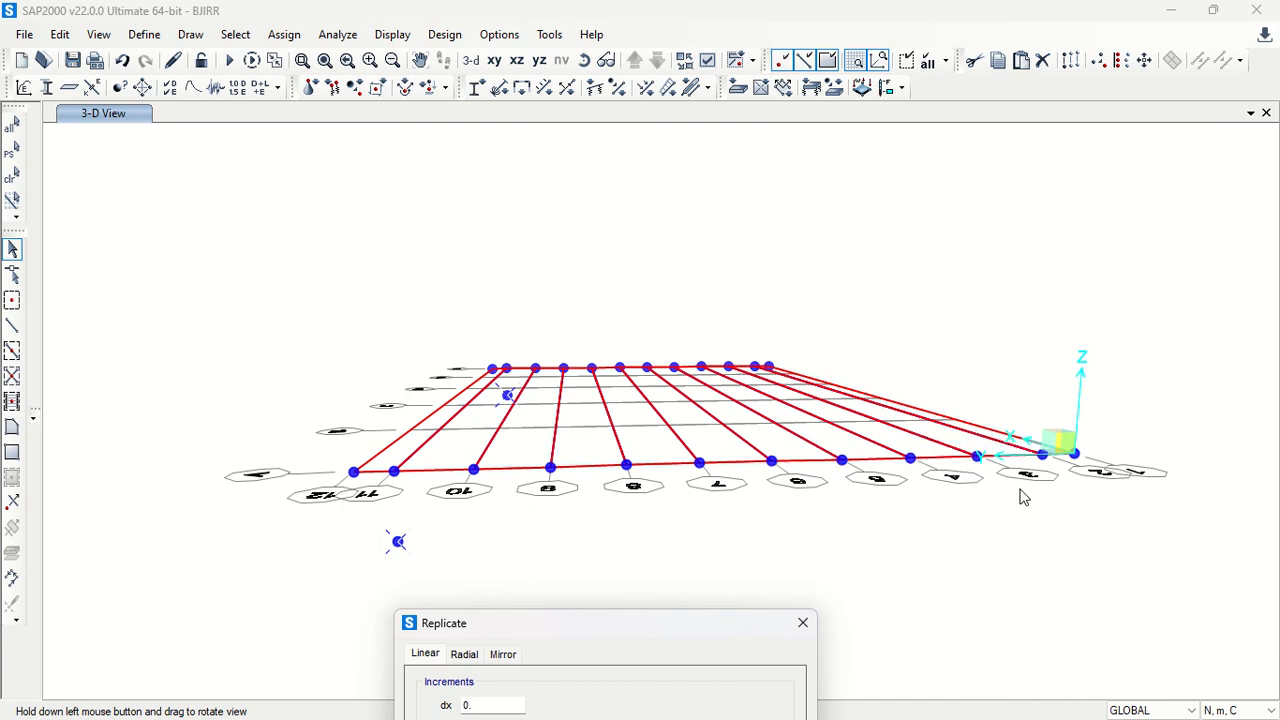
pyautogui.moveTo(724, 628); pyautogui.dragTo(751, 340)
pyautogui.doubleClick(536, 545)
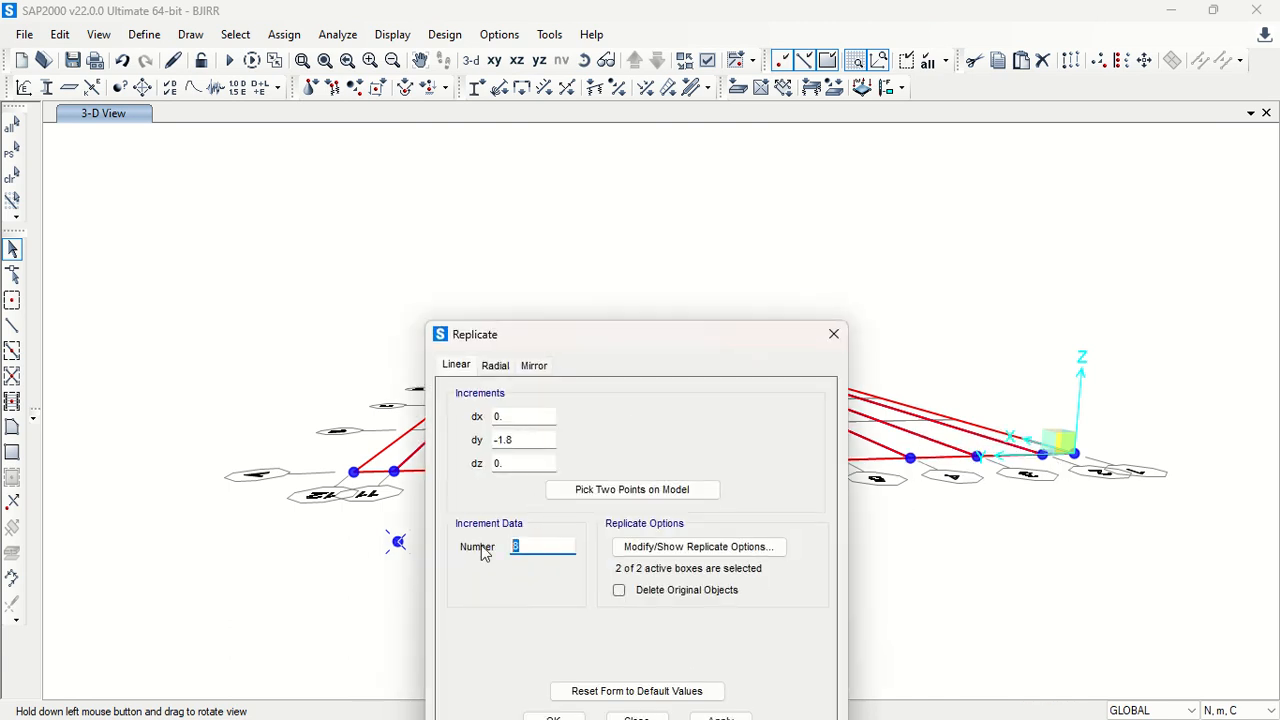
pyautogui.moveTo(610, 345); pyautogui.dragTo(602, 174)
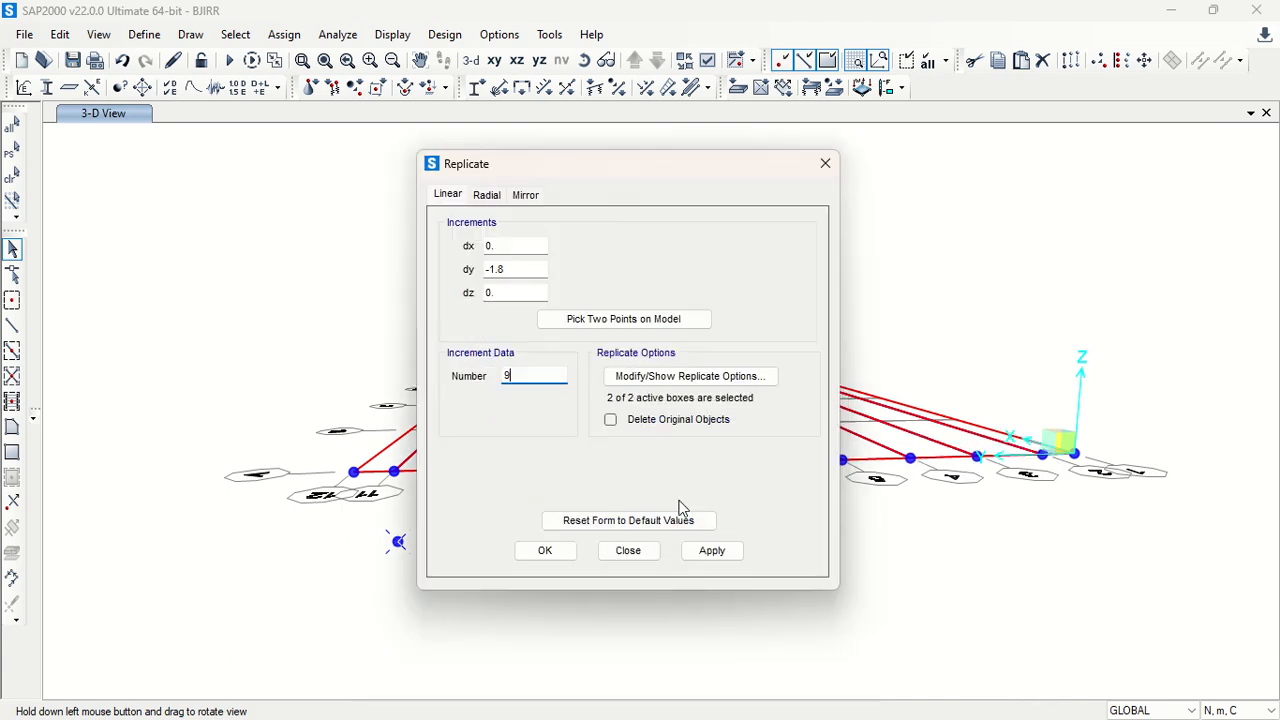
pyautogui.click(711, 551)
pyautogui.click(645, 551)
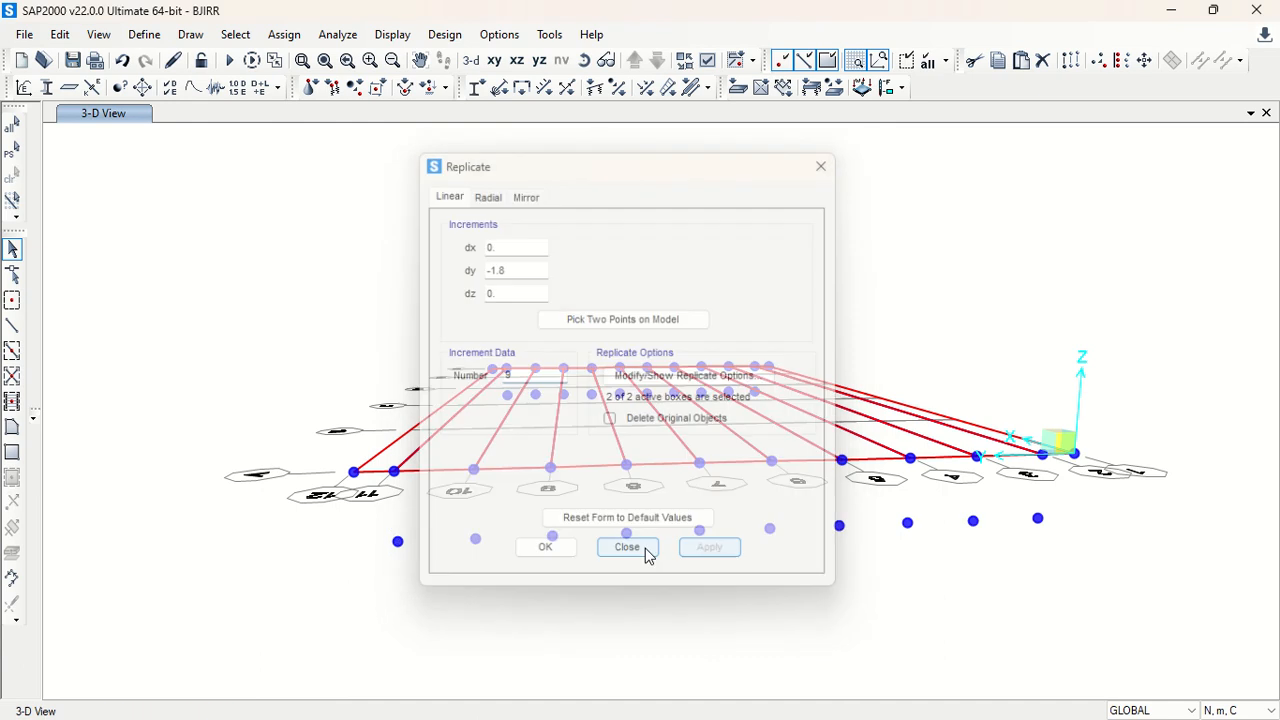
# Consult the Part-3 Word document for how to draw the links between girder bottom and top joints, and return to SAP2000.
pyautogui.click(588, 60)
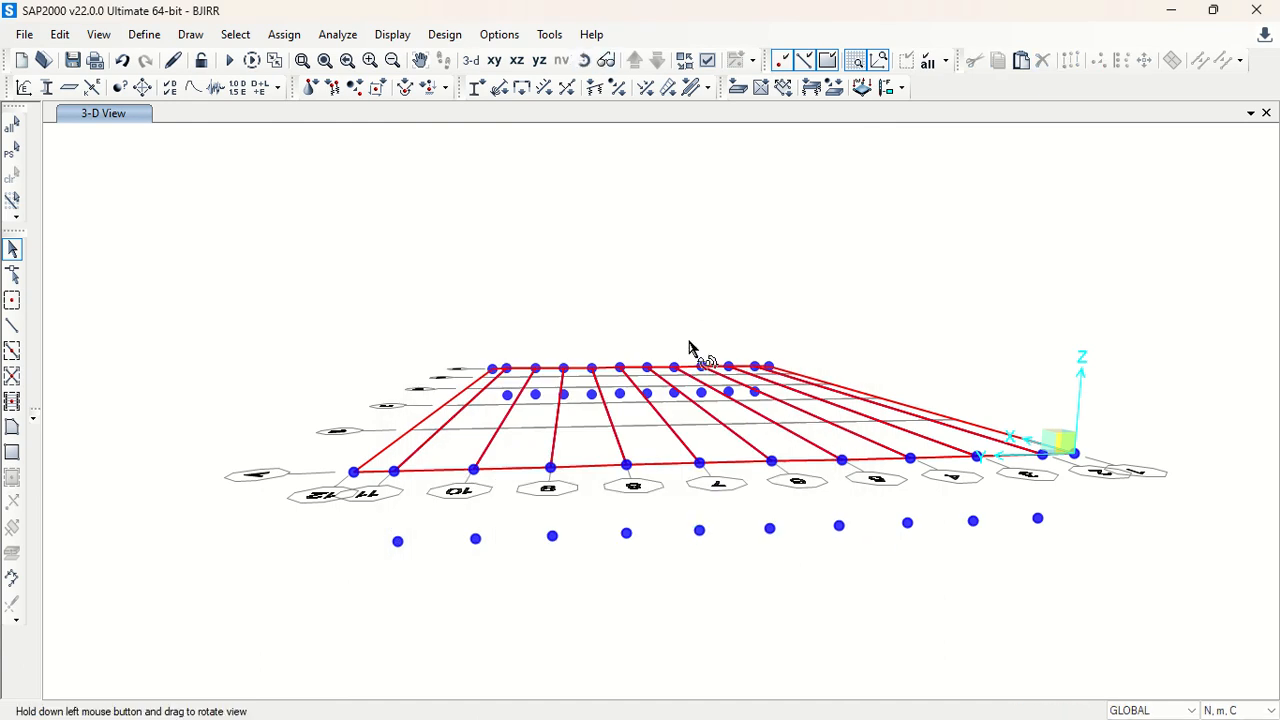
pyautogui.moveTo(694, 351); pyautogui.dragTo(623, 408)
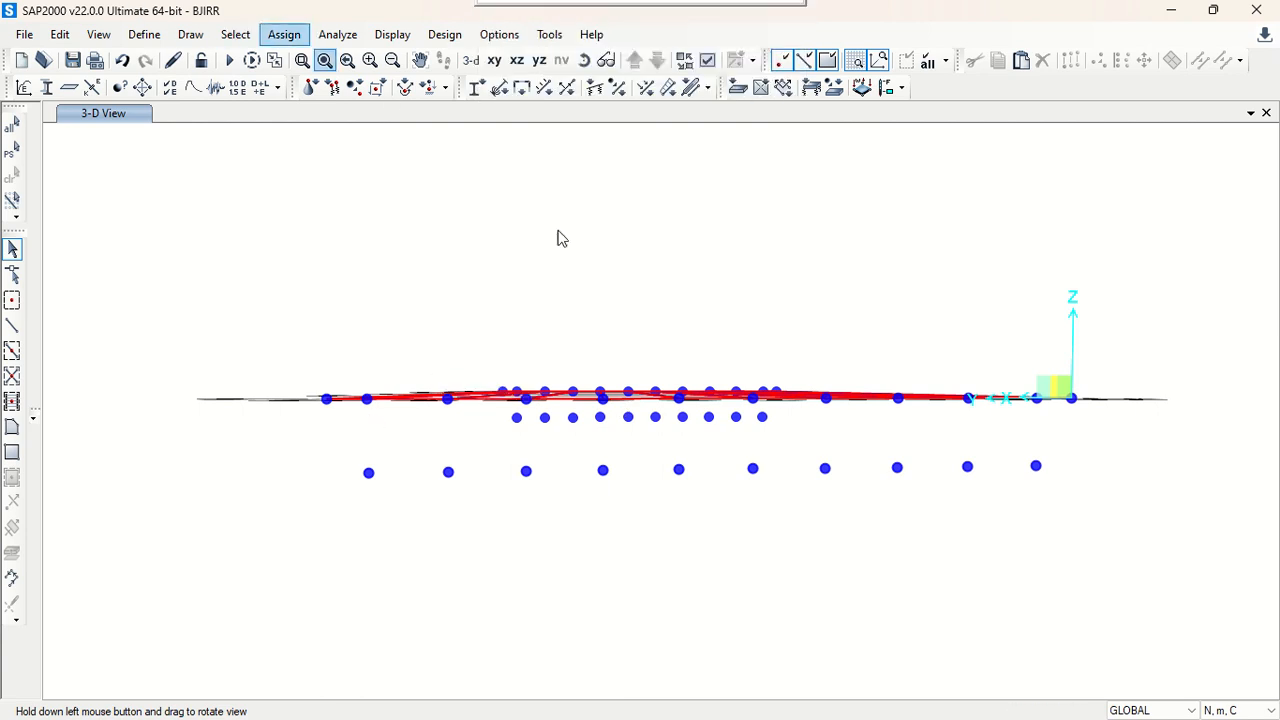
pyautogui.hotkey('alt', 'Tab')
pyautogui.scroll(-2, 675, 301)
pyautogui.scroll(-3, 675, 301)
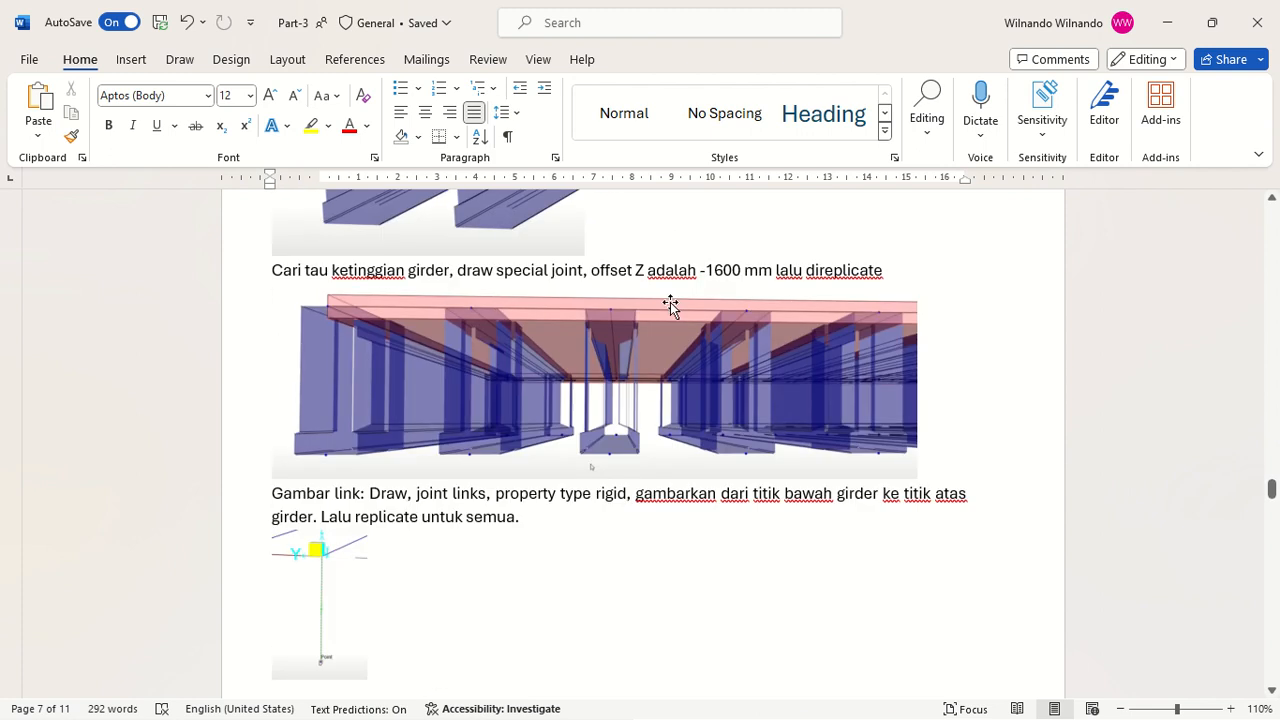
pyautogui.scroll(-4, 493, 349)
pyautogui.click(389, 277)
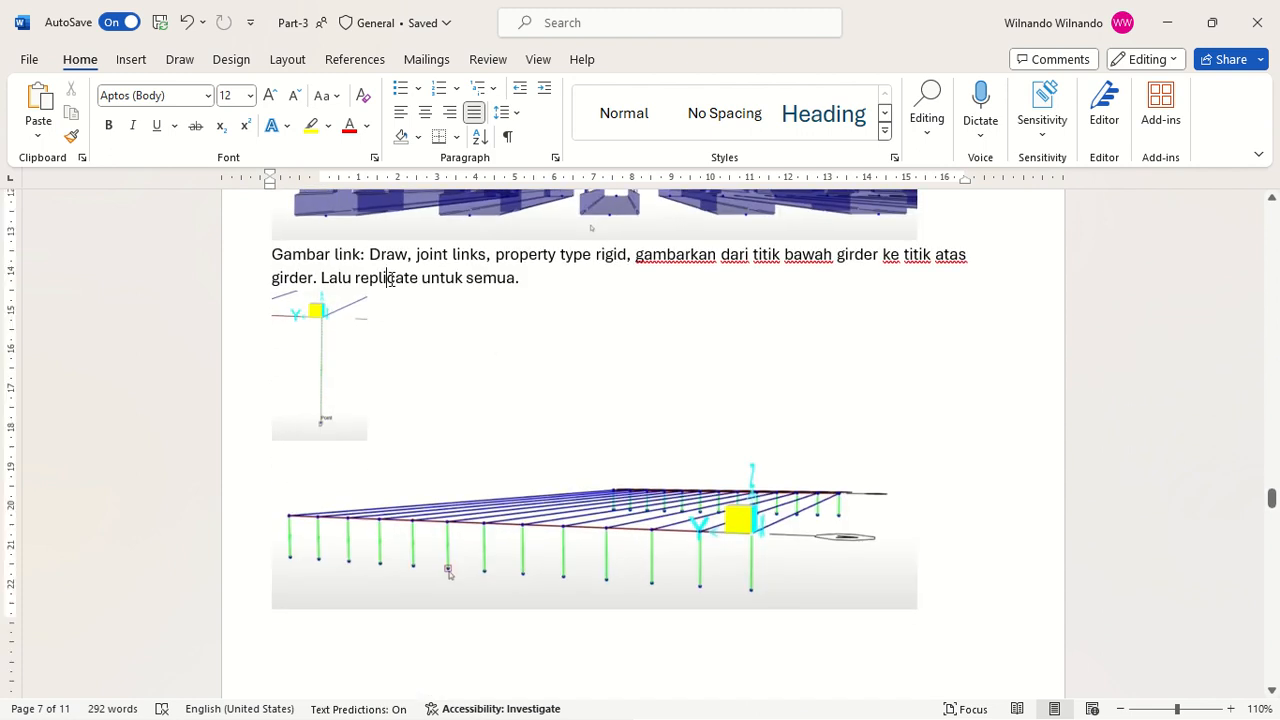
pyautogui.hotkey('alt', 'Tab')
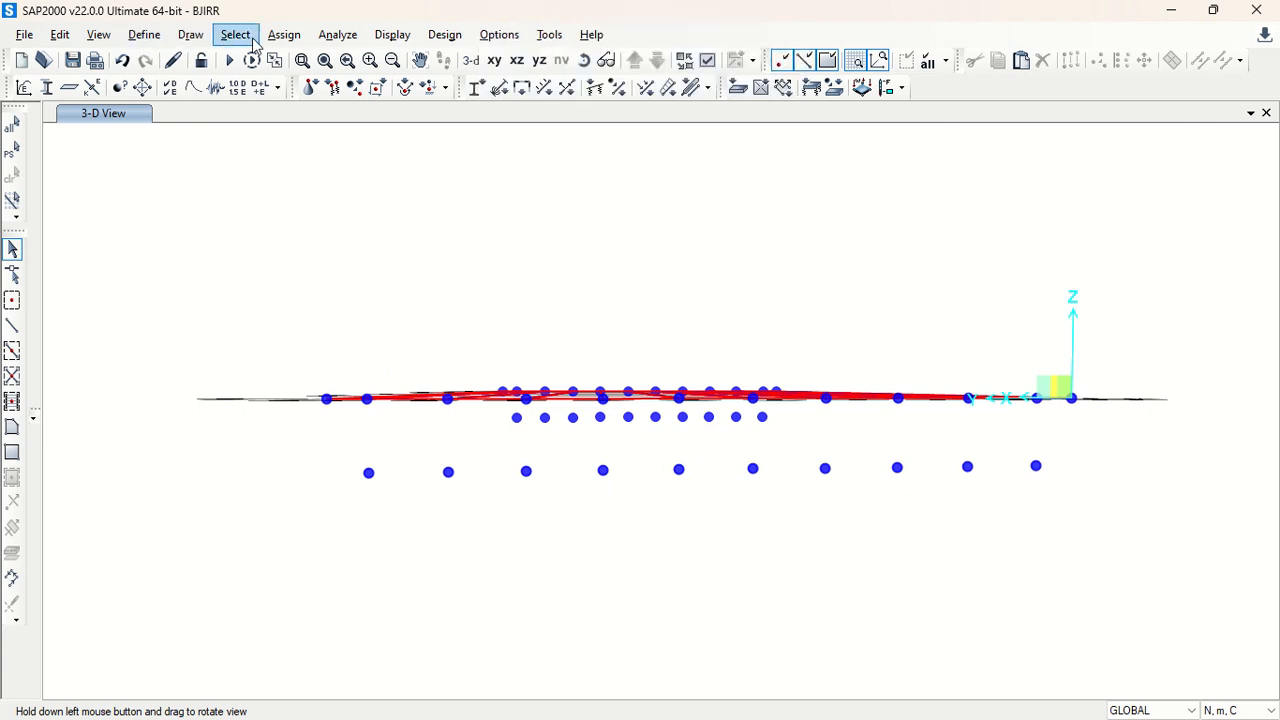
# Try to place a Rigid link with Quick Draw Link at the near top joint of the grid line 11 girder.
pyautogui.click(284, 34)
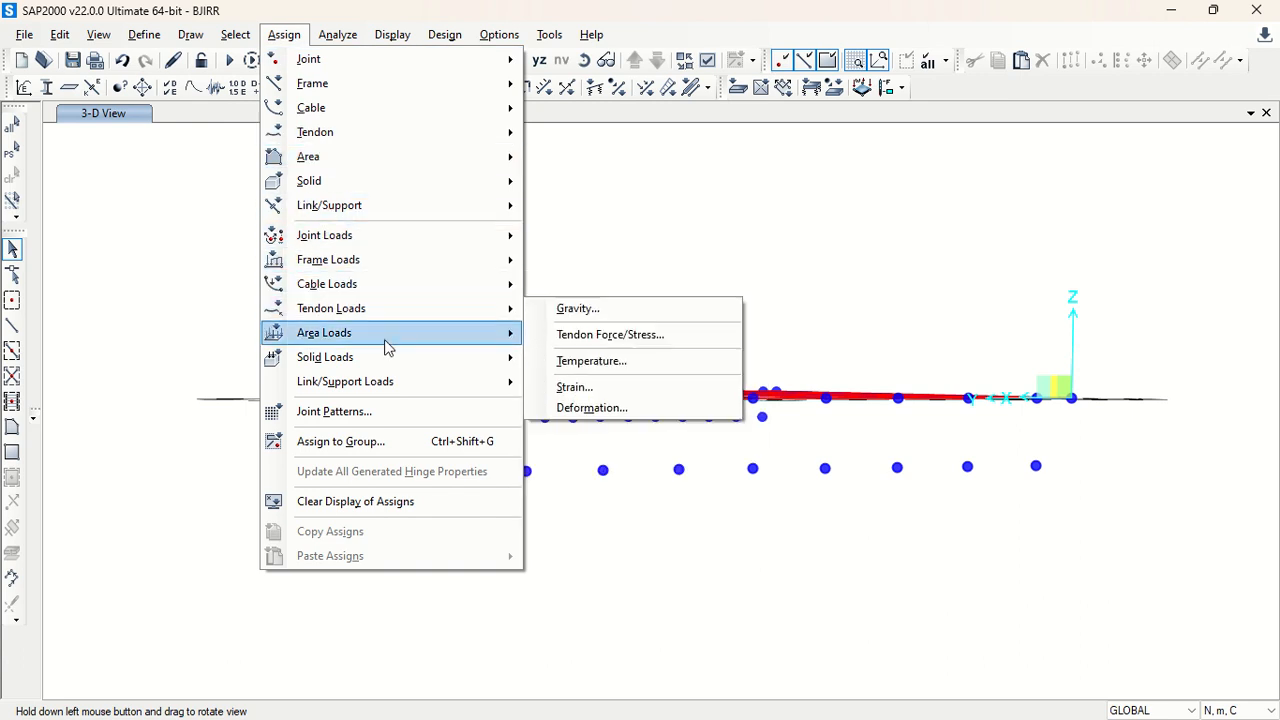
pyautogui.moveTo(190, 34)
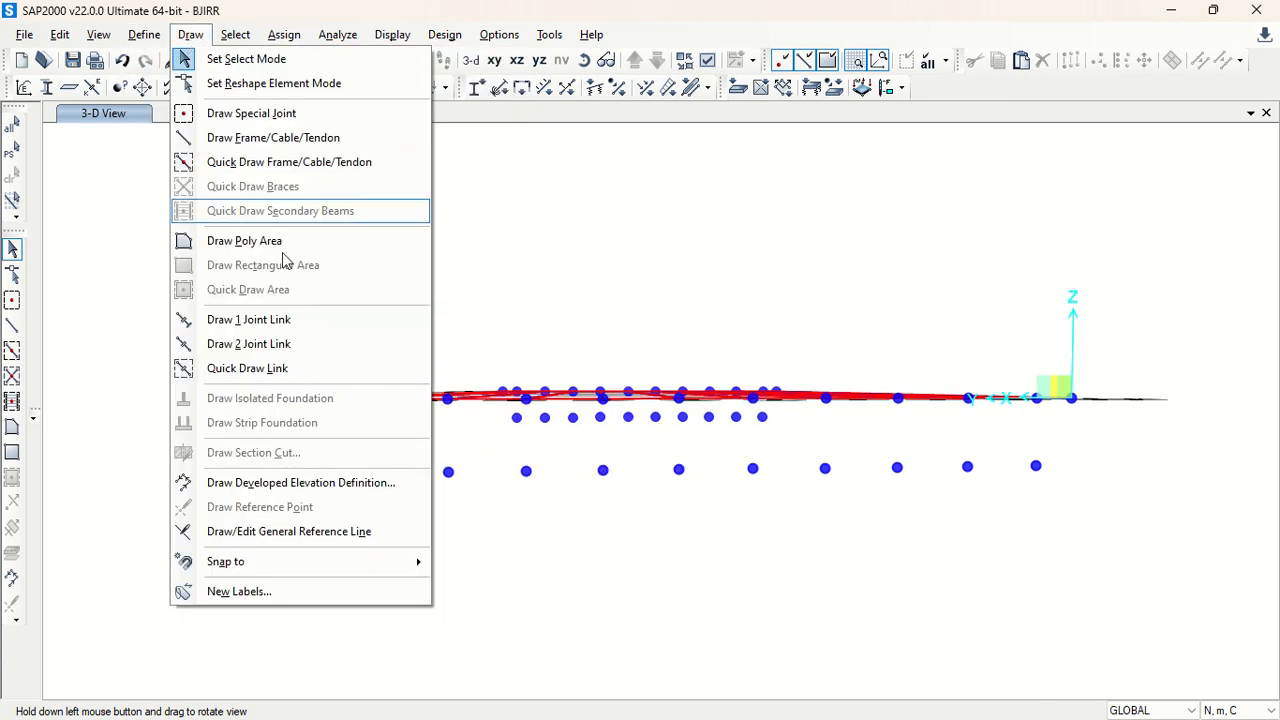
pyautogui.click(316, 376)
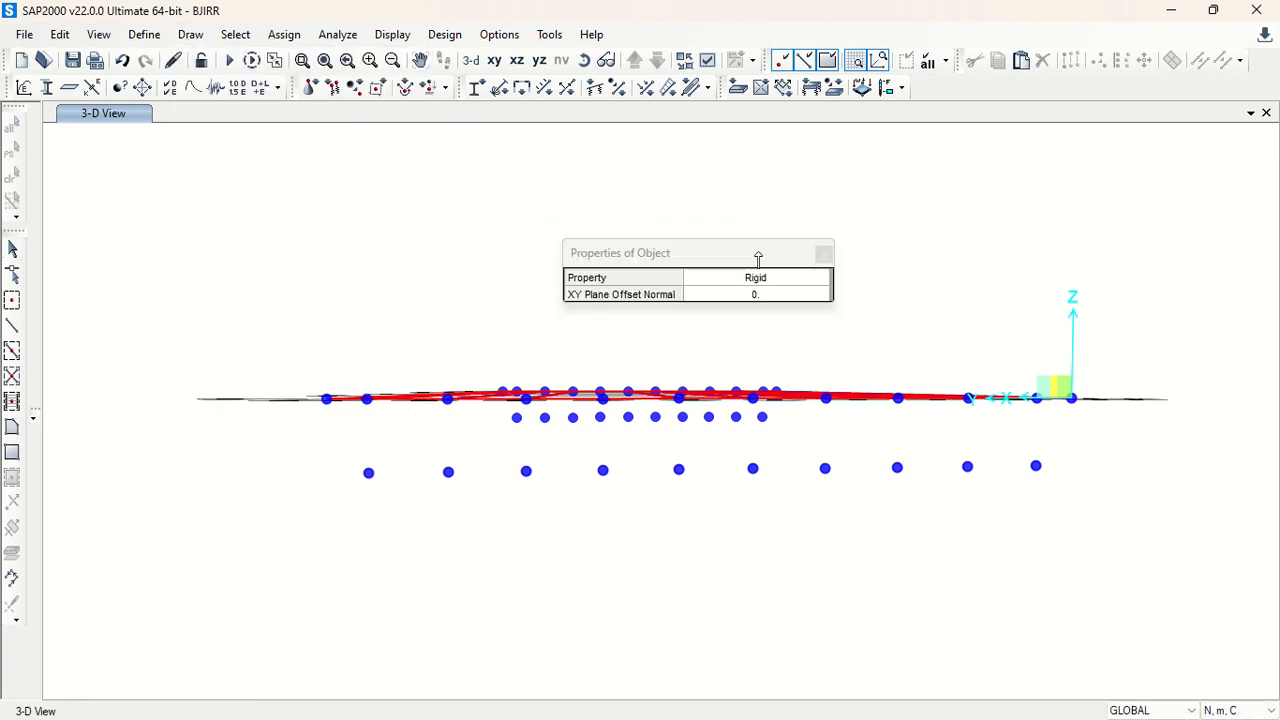
pyautogui.click(367, 402)
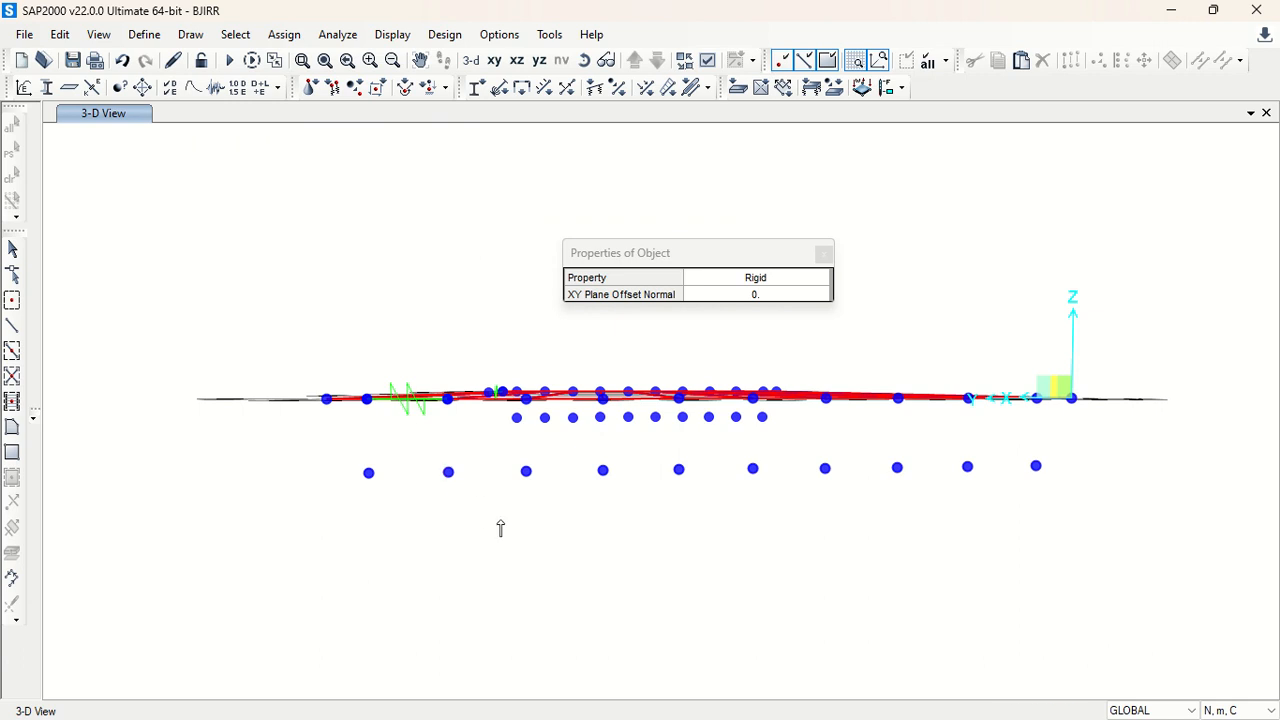
pyautogui.hotkey('ctrl', 'z')
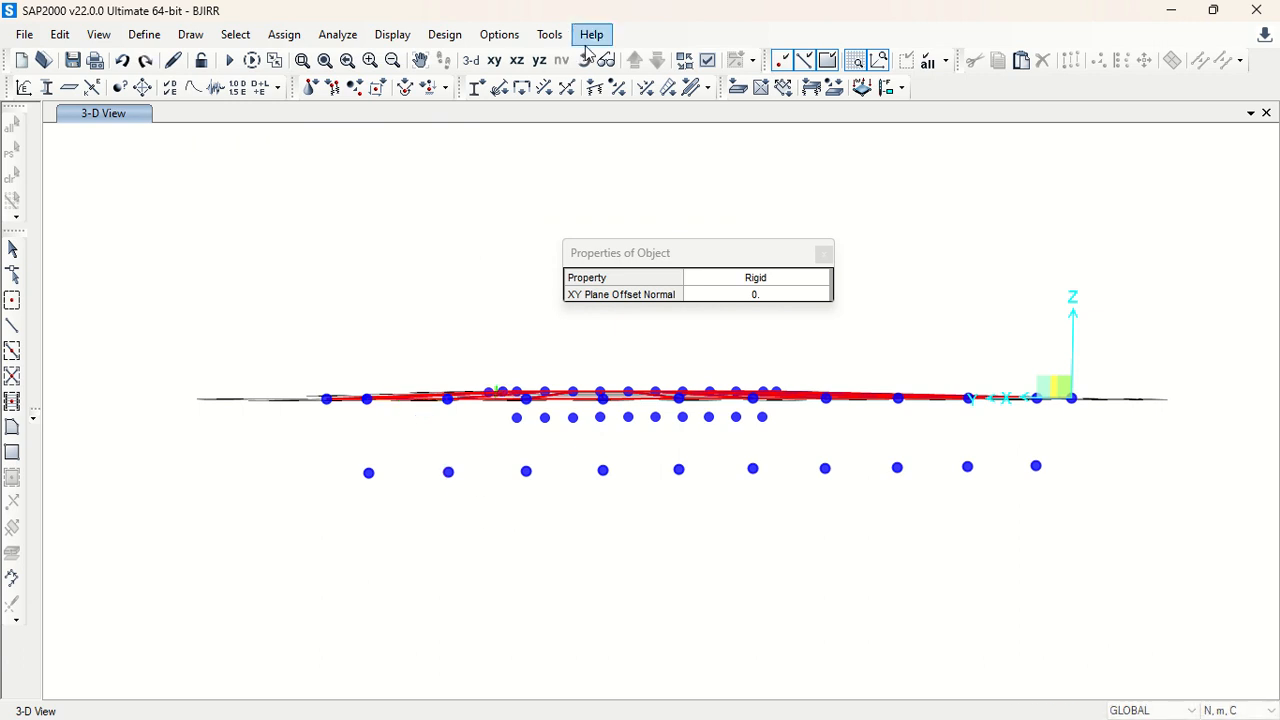
pyautogui.click(584, 60)
pyautogui.moveTo(503, 337); pyautogui.dragTo(417, 524)
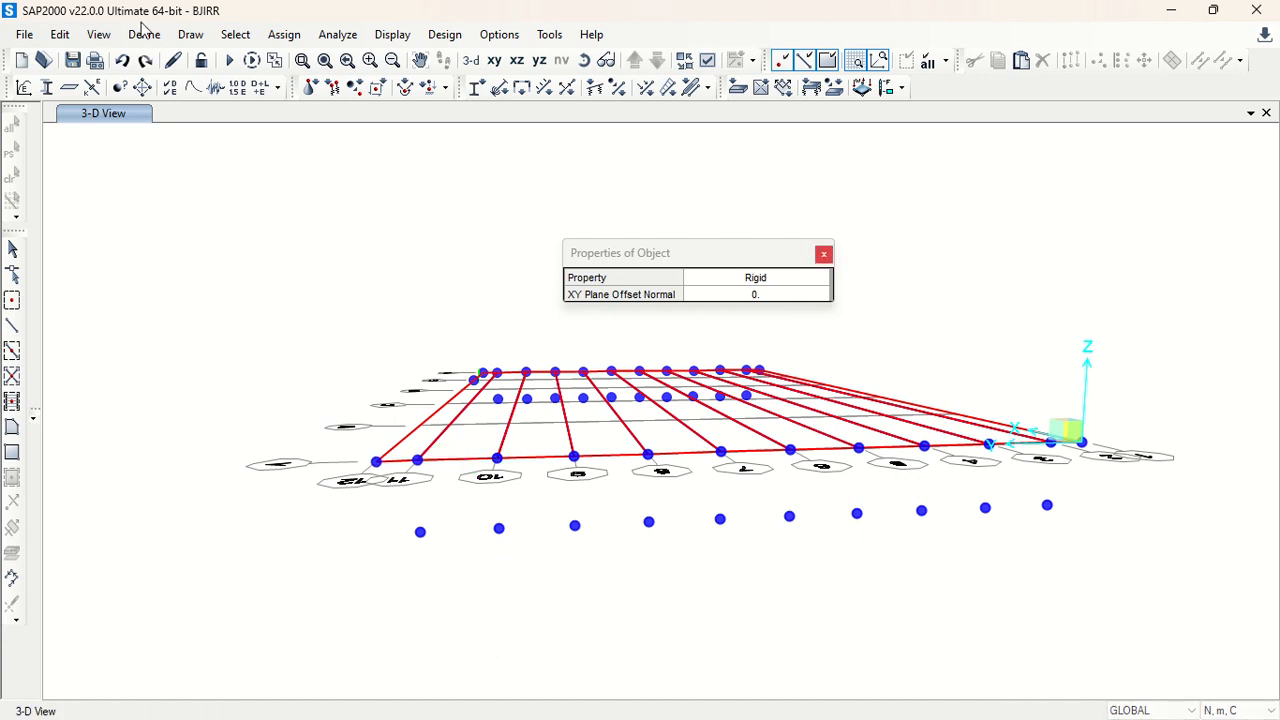
pyautogui.click(190, 34)
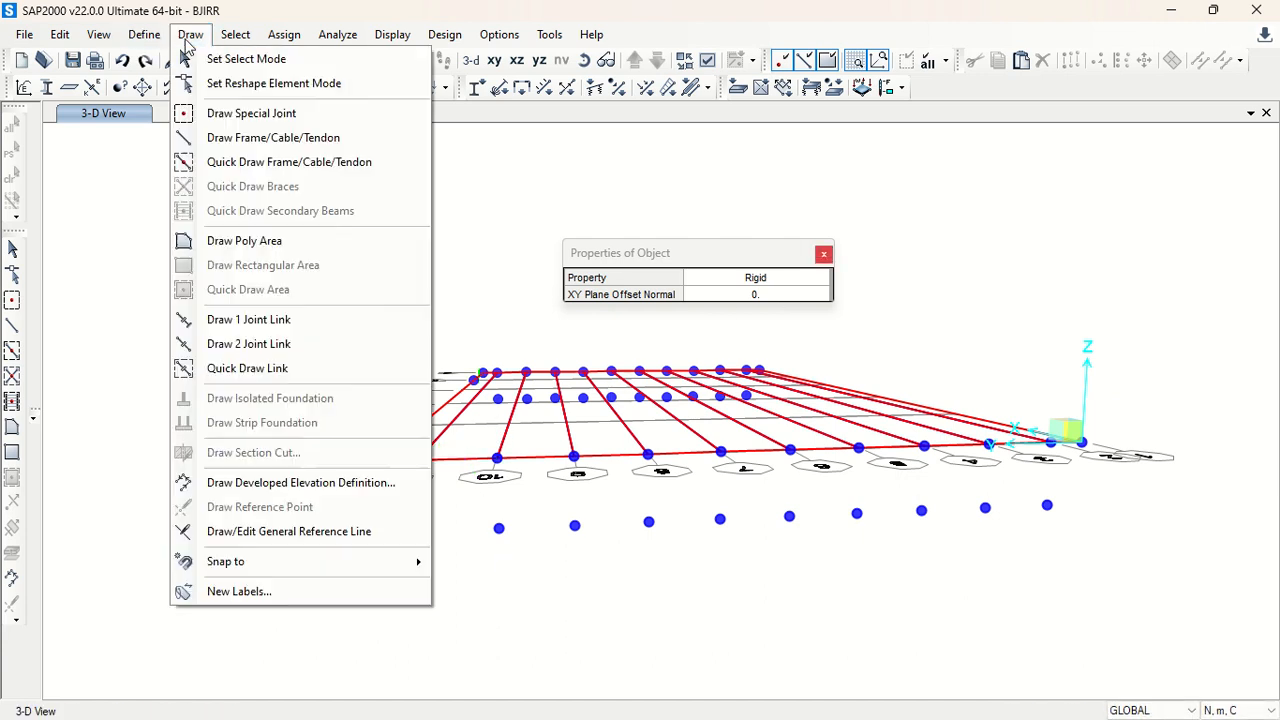
pyautogui.click(296, 320)
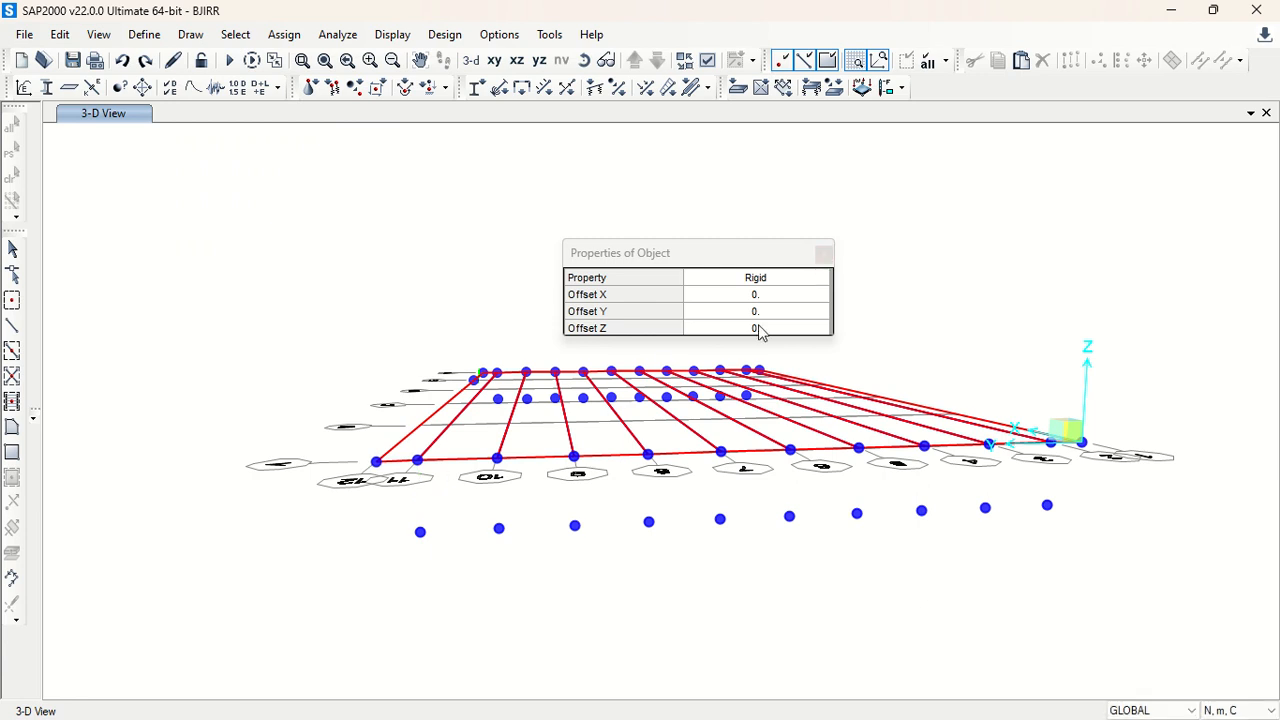
pyautogui.click(823, 254)
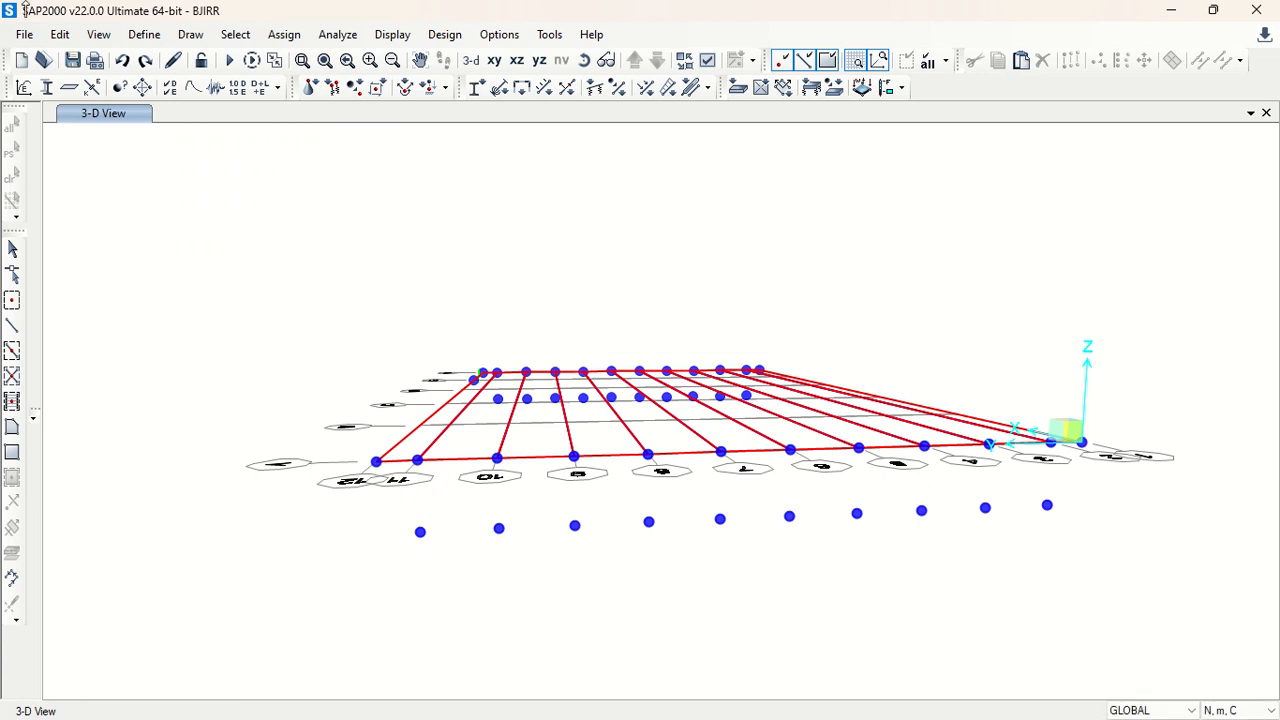
# Draw a two-joint Rigid link from the near top joint of the grid line 11 girder (X = 0) to the offset joint below it.
pyautogui.click(190, 34)
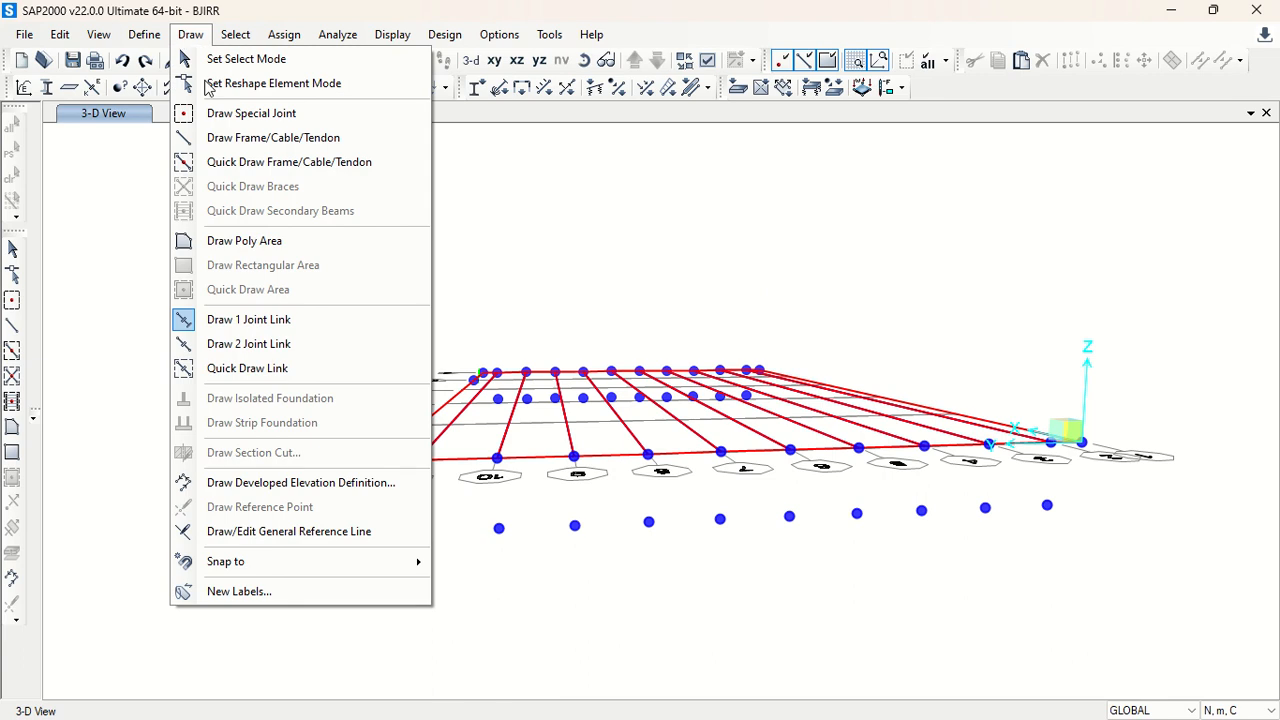
pyautogui.click(313, 350)
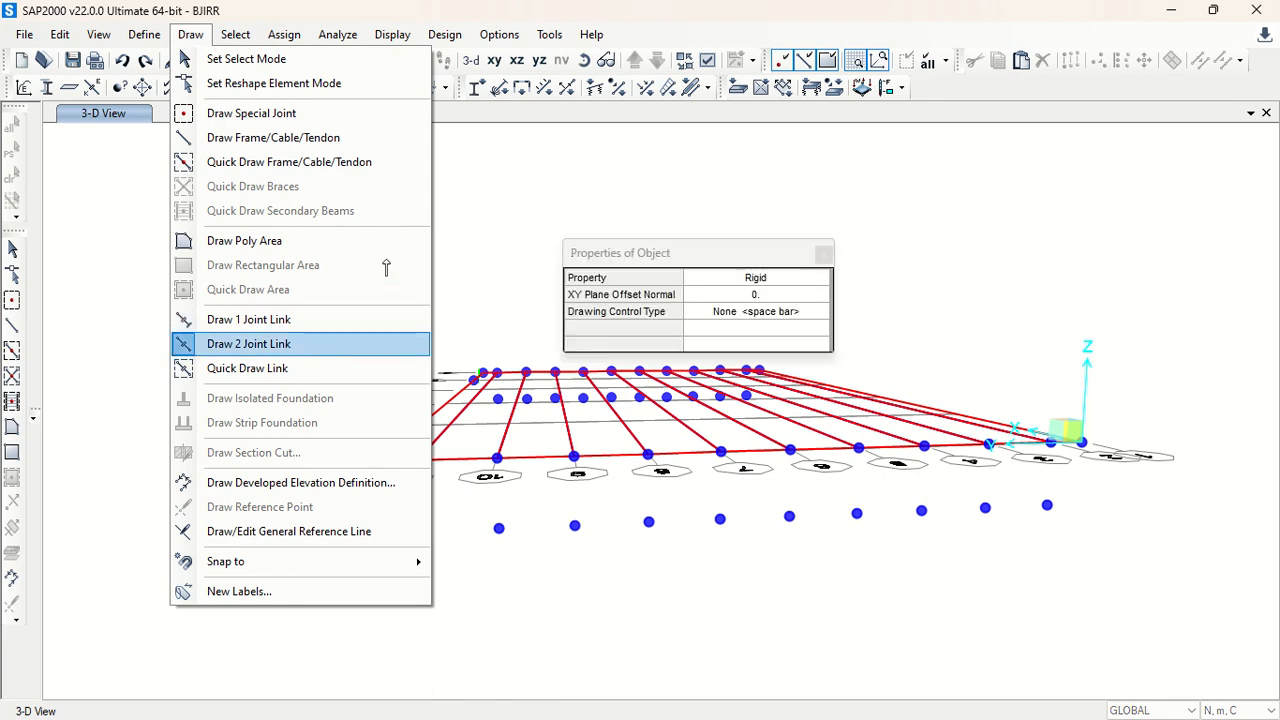
pyautogui.click(417, 460)
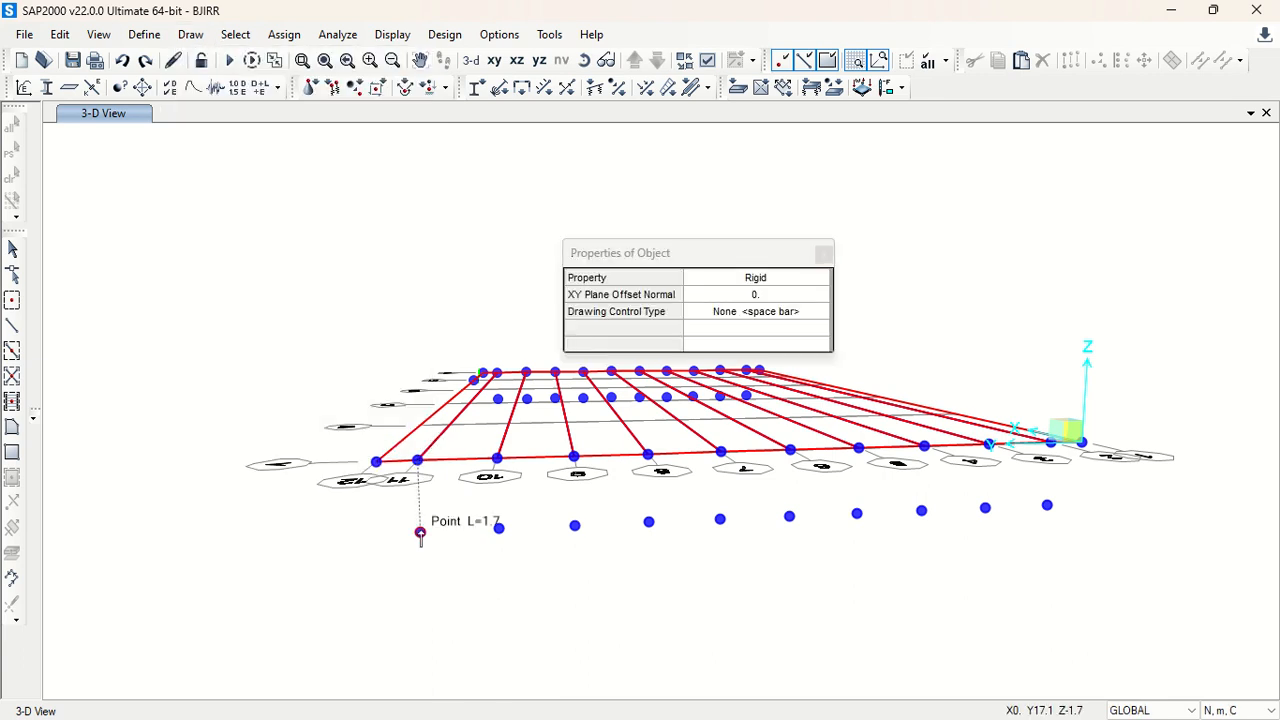
pyautogui.click(420, 531)
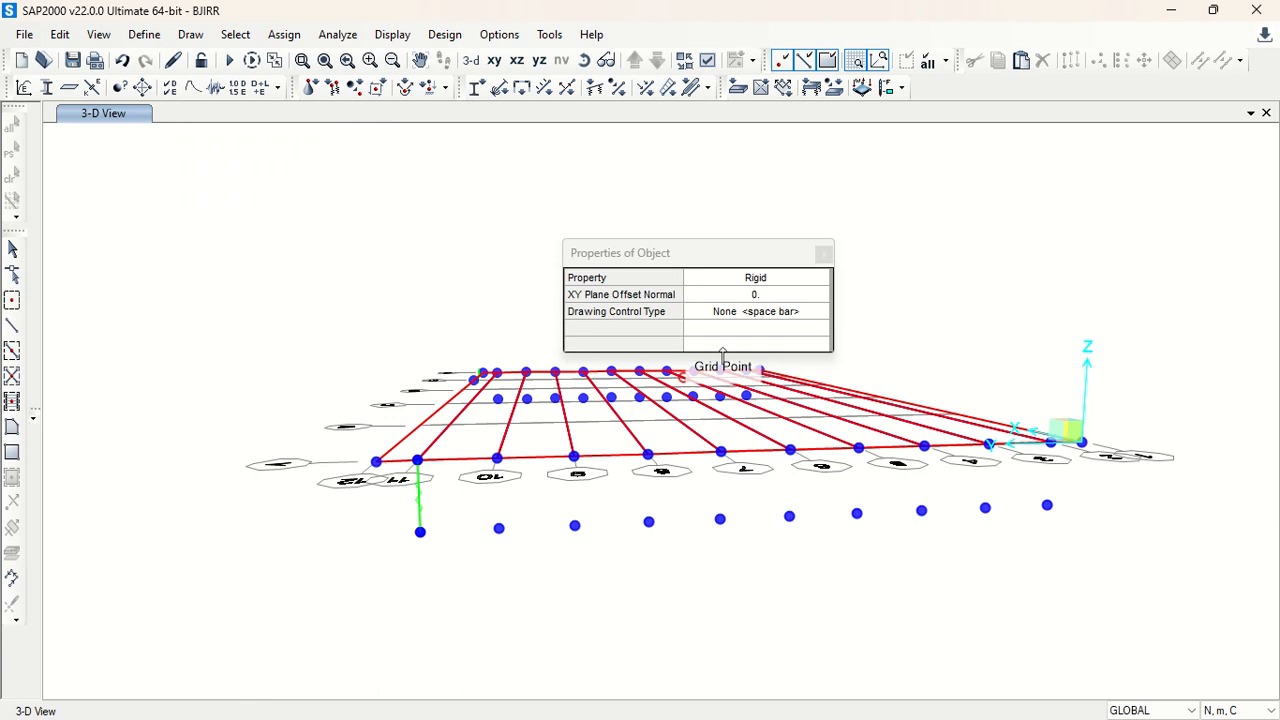
pyautogui.press('Escape')
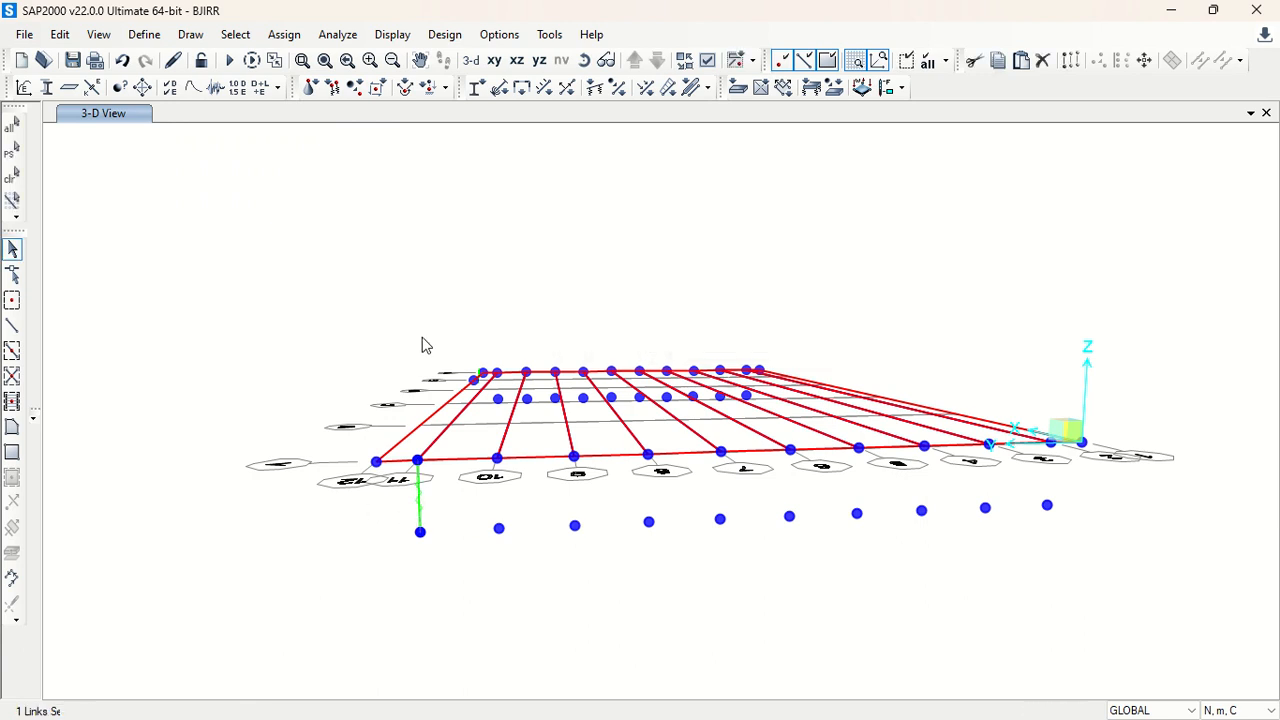
# Draw a two-joint Rigid link from the far top joint of the grid line 11 girder (X = 30) to the offset joint below it.
pyautogui.click(190, 34)
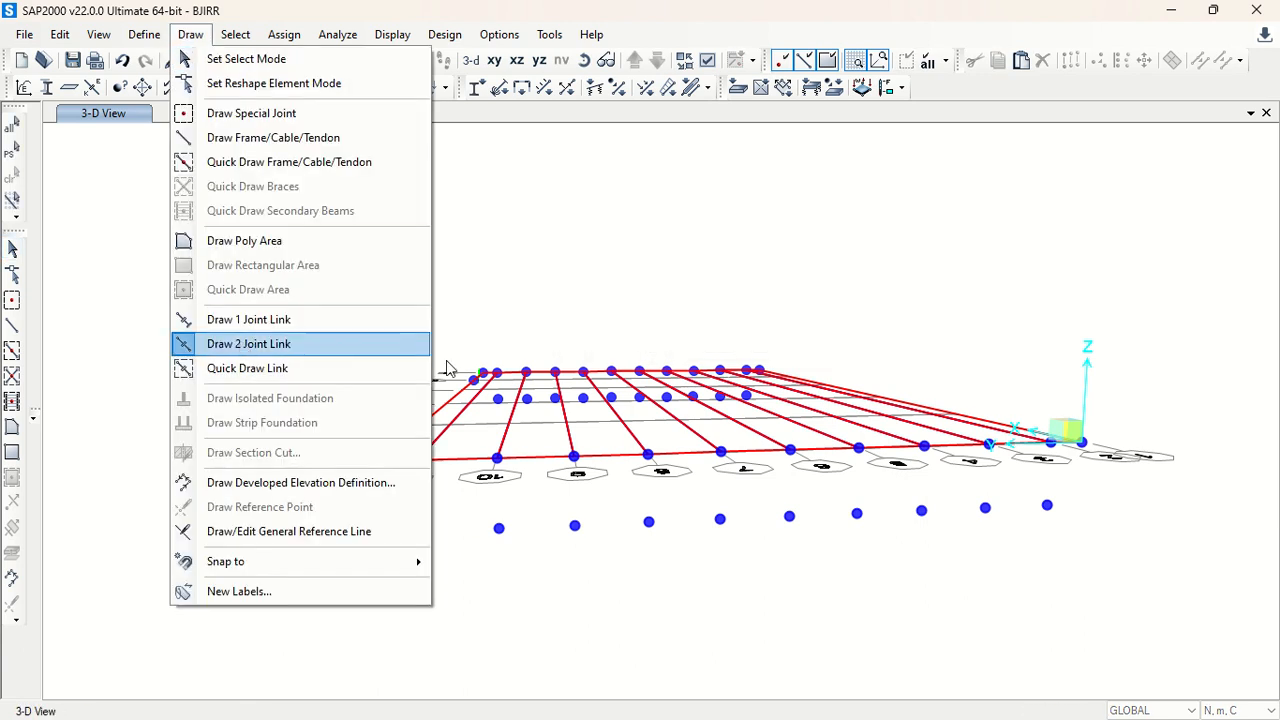
pyautogui.click(240, 343)
pyautogui.scroll(6, 500, 380)
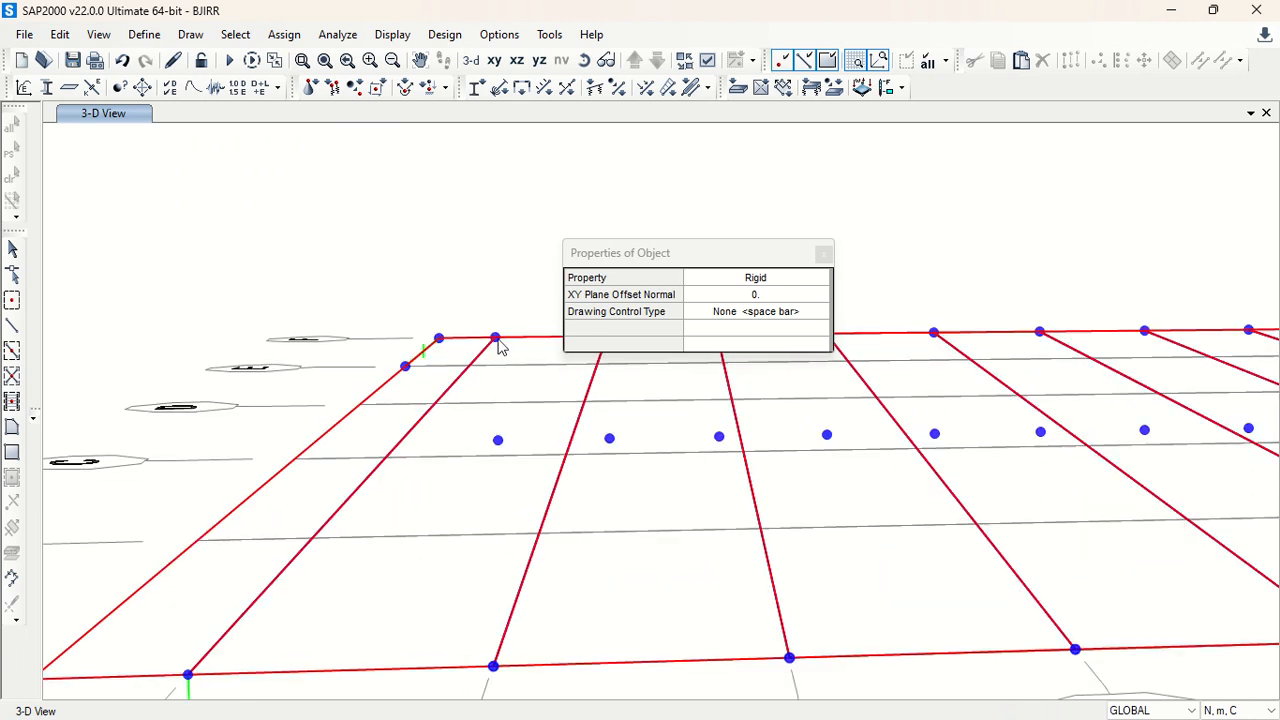
pyautogui.click(494, 338)
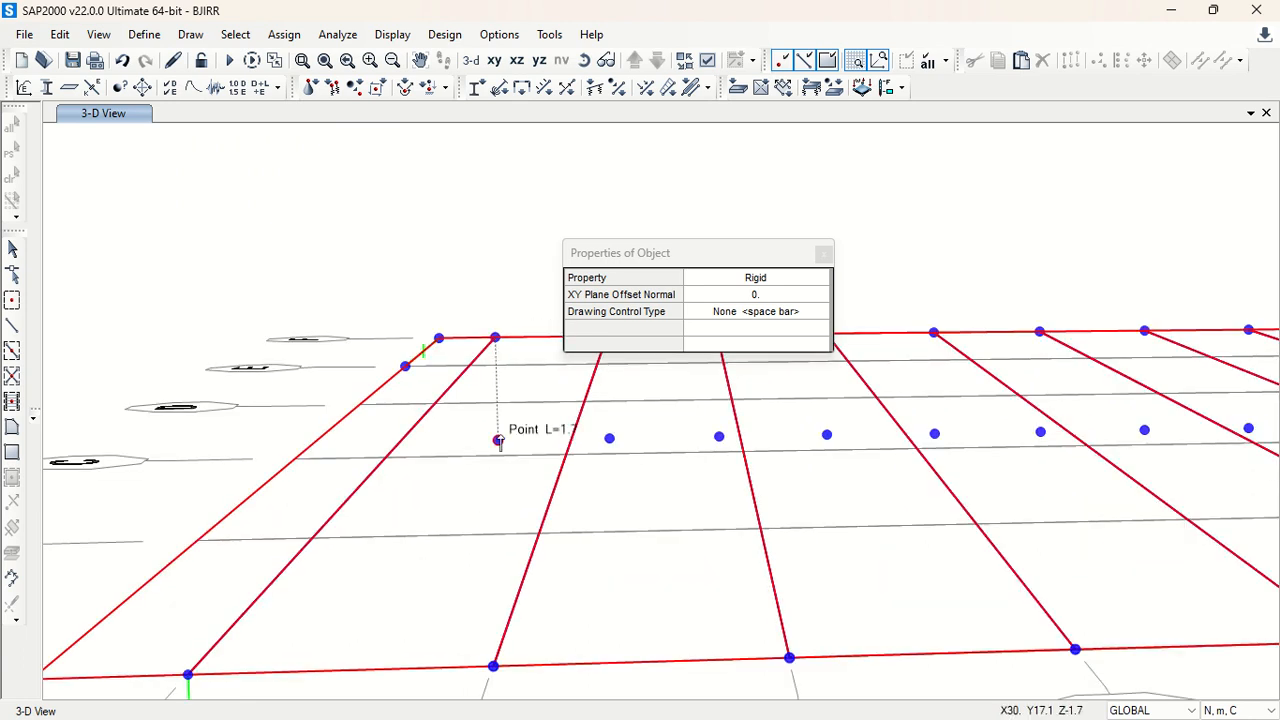
pyautogui.click(498, 440)
pyautogui.press('Escape')
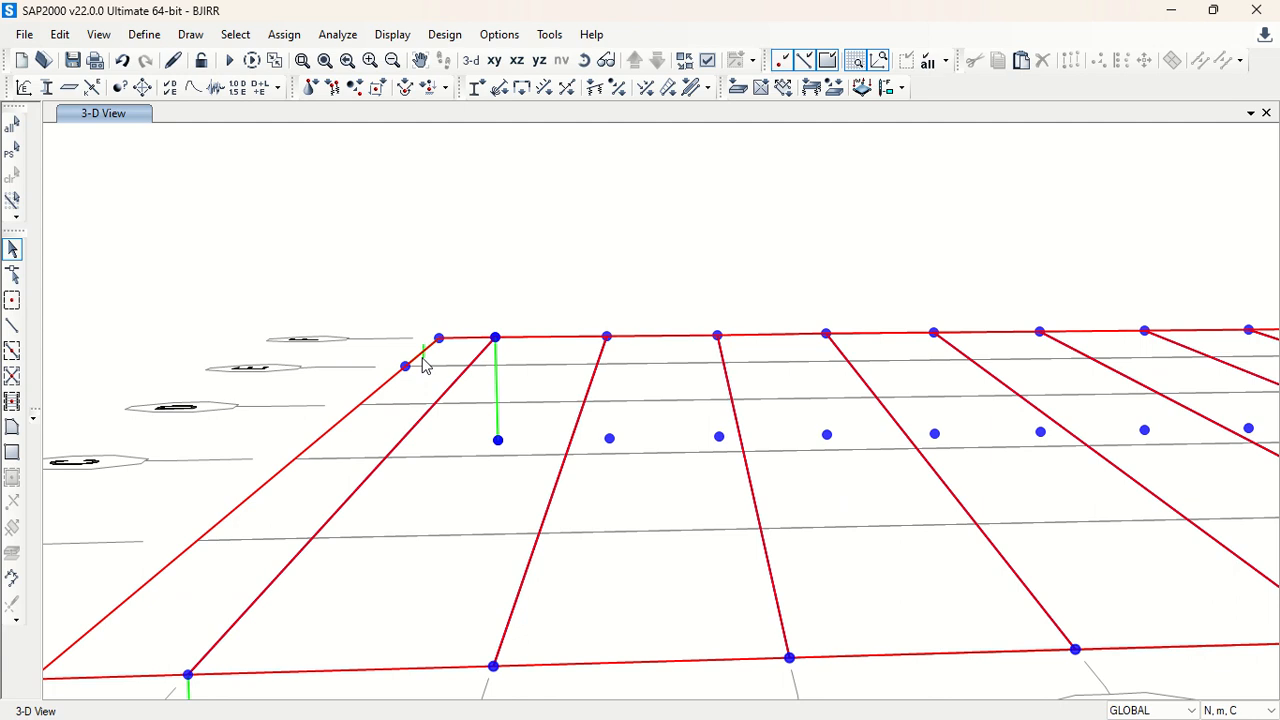
# Delete the stray short link and its extra joint near the far end of the grid line 12 edge.
pyautogui.click(422, 357)
pyautogui.press('Delete')
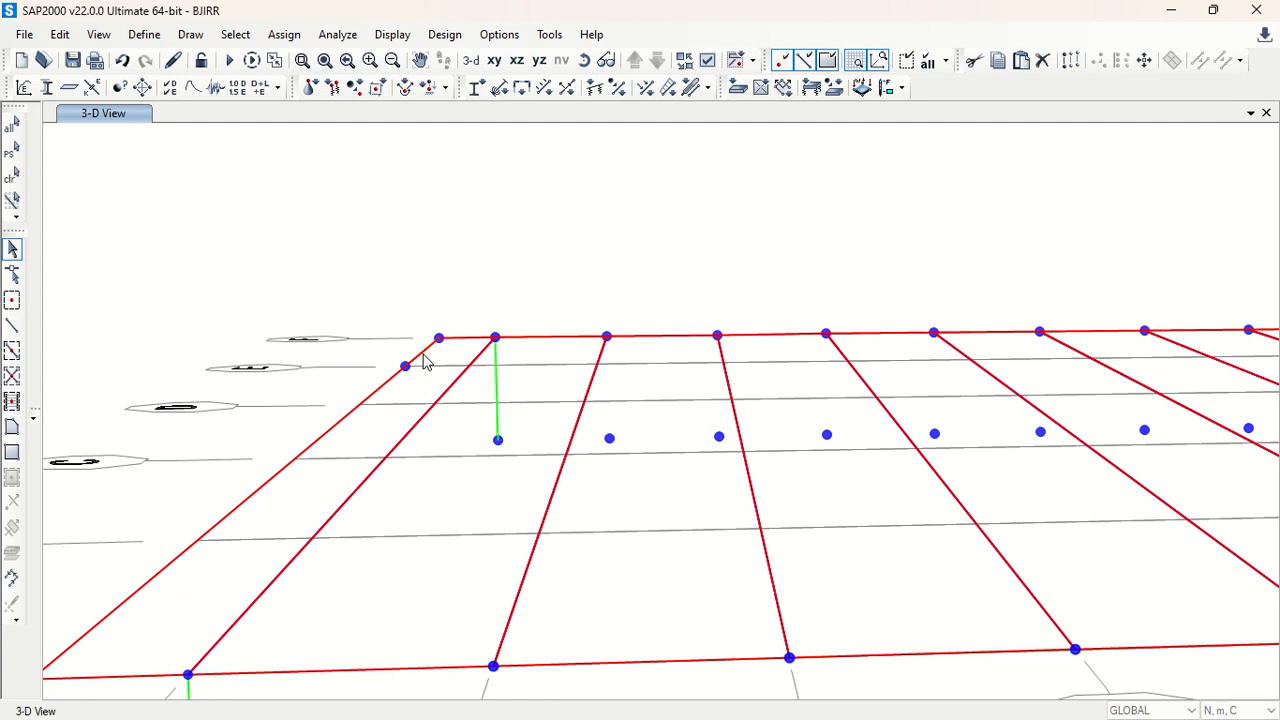
pyautogui.click(402, 367)
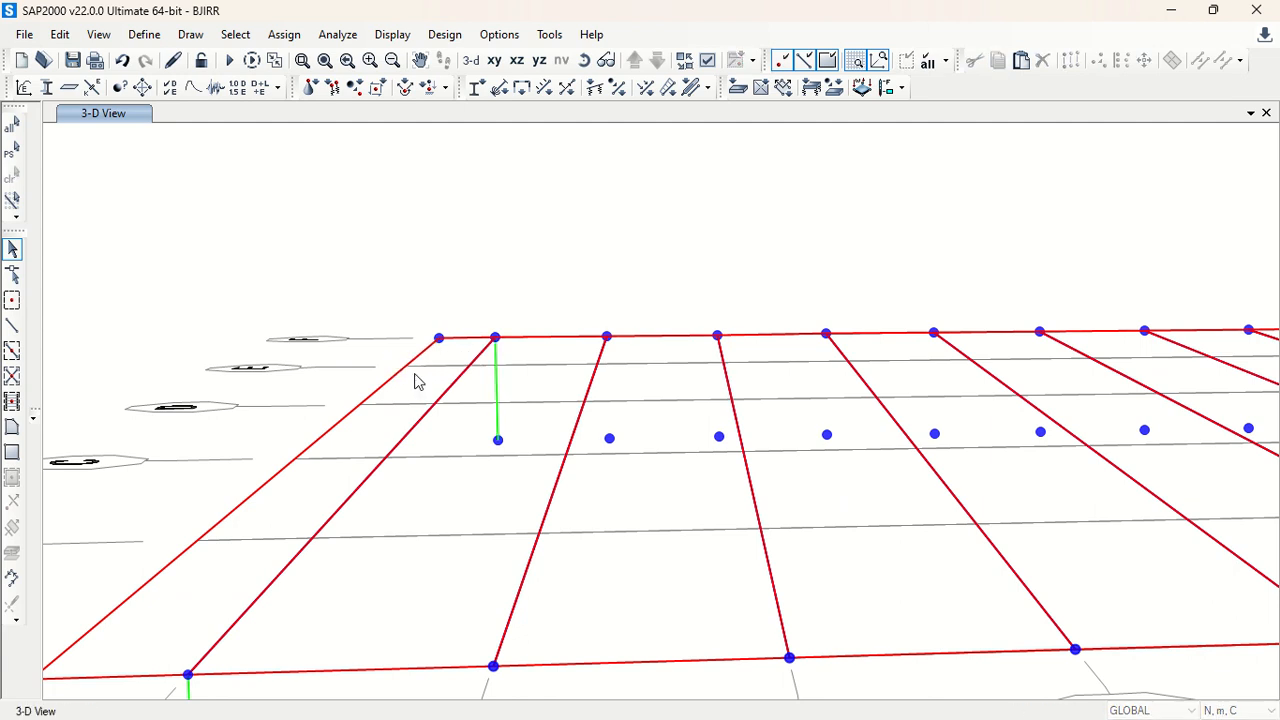
# Replicate the two Rigid links of the grid line 11 girder linearly 9 times with dy = -1.8.
pyautogui.scroll(-4, 415, 374)
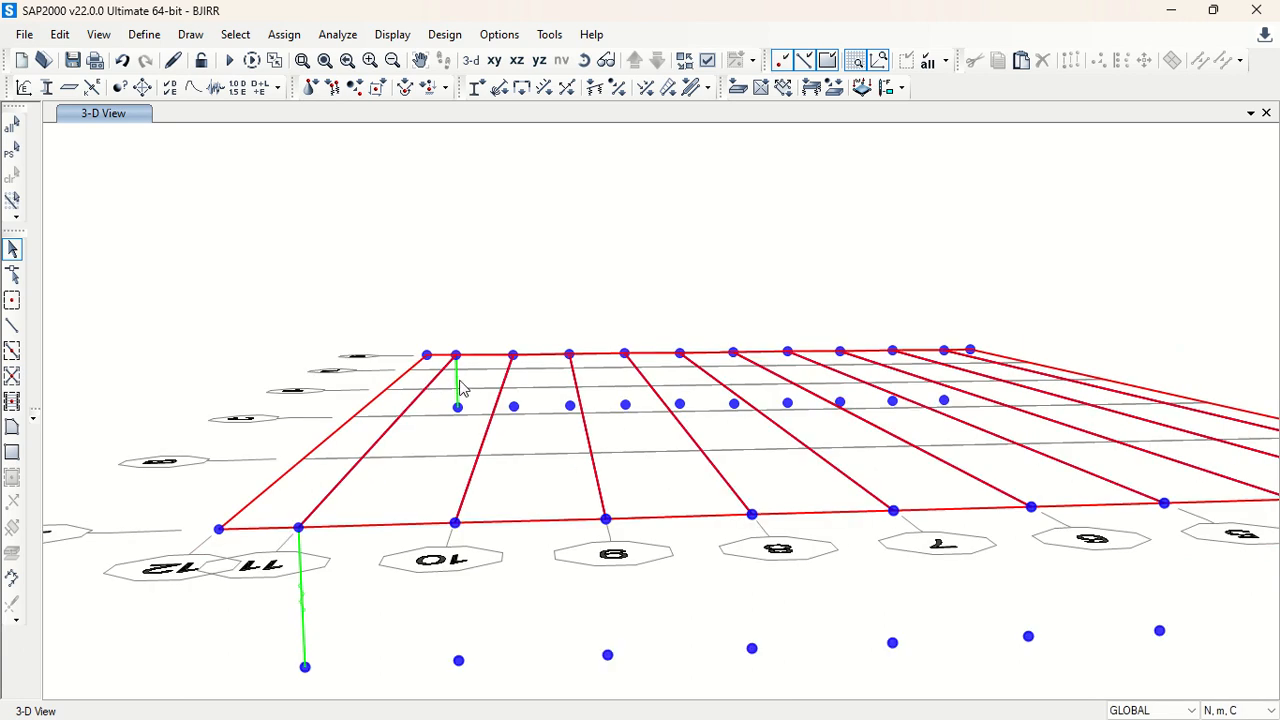
pyautogui.click(457, 385)
pyautogui.click(456, 382)
pyautogui.click(455, 380)
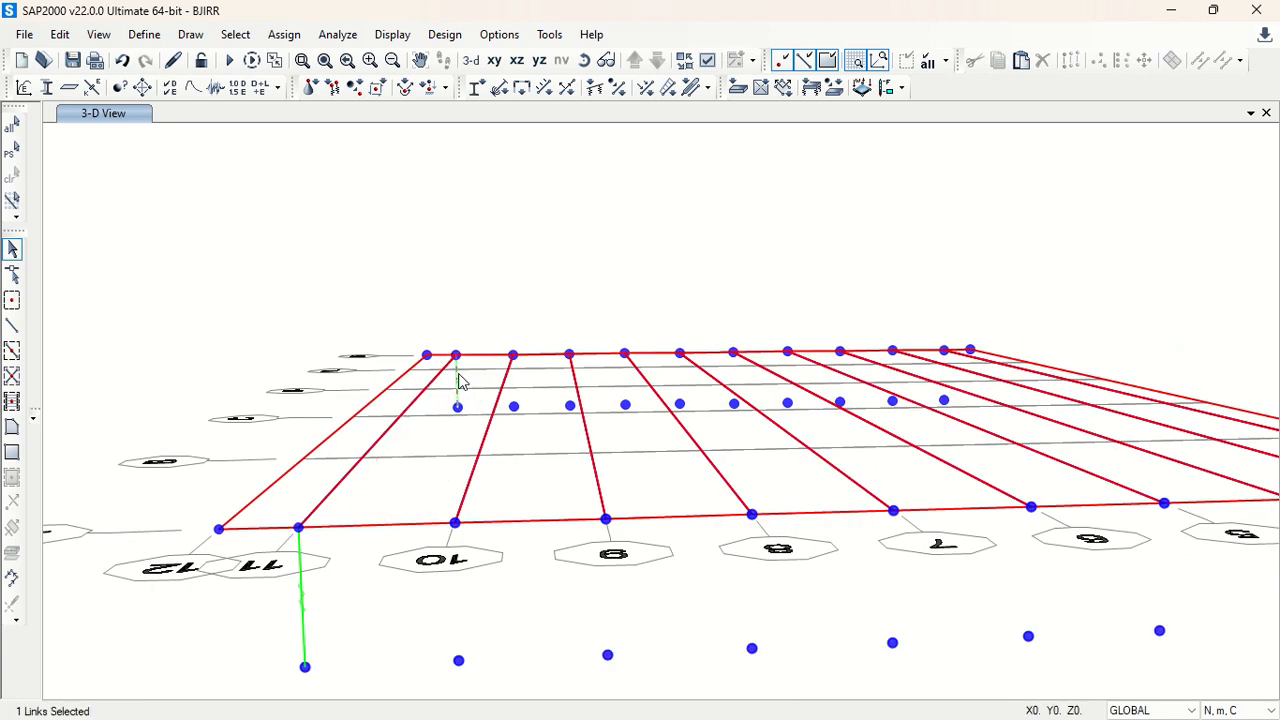
pyautogui.click(303, 606)
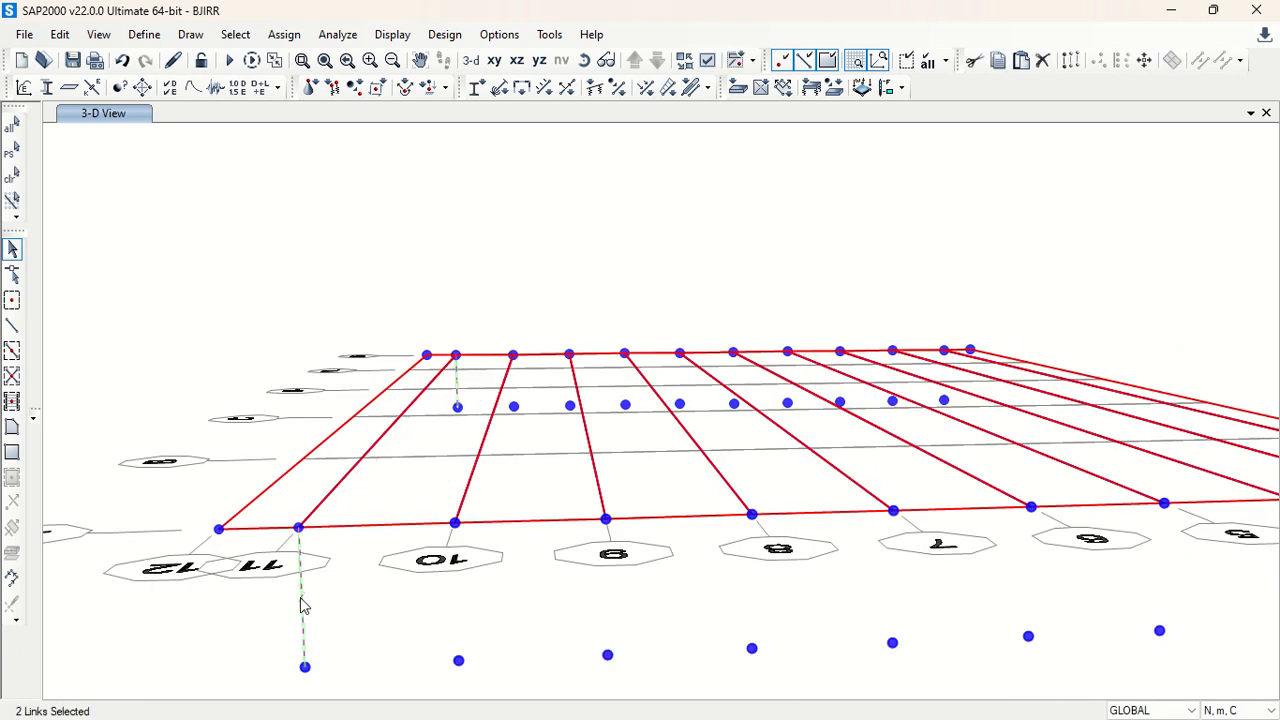
pyautogui.hotkey('ctrl', 'r')
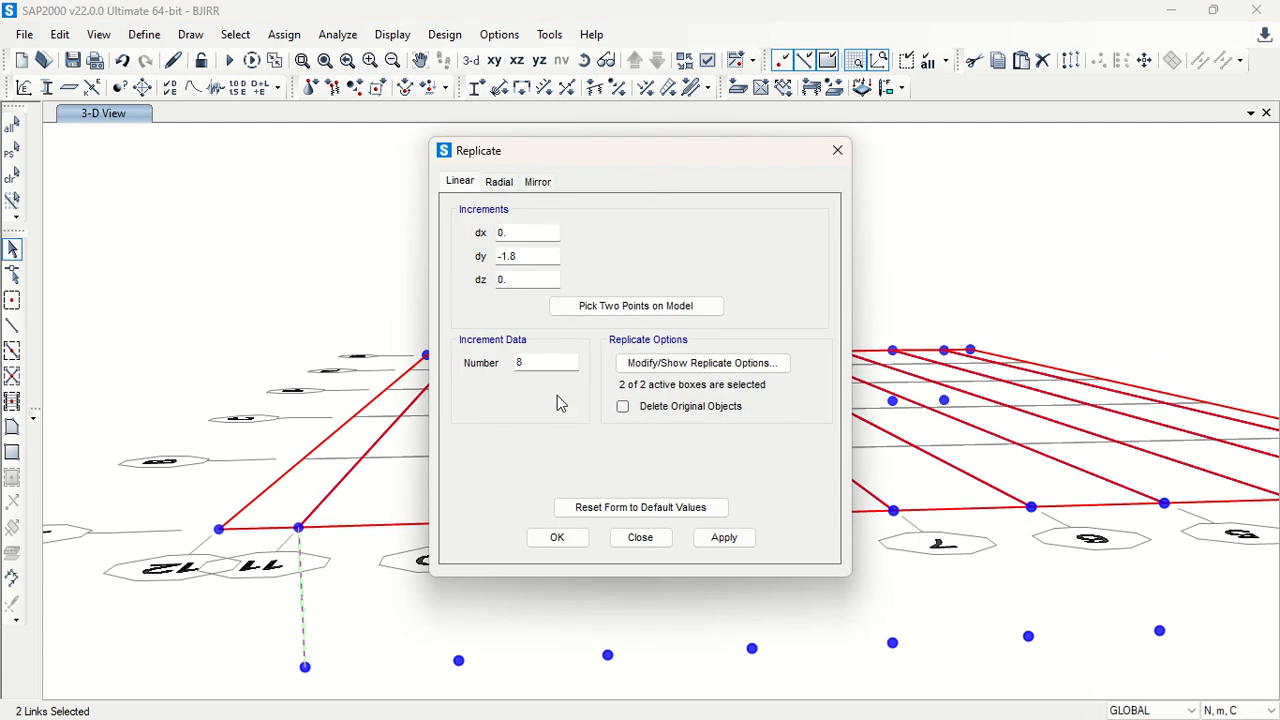
pyautogui.click(545, 279)
pyautogui.click(718, 537)
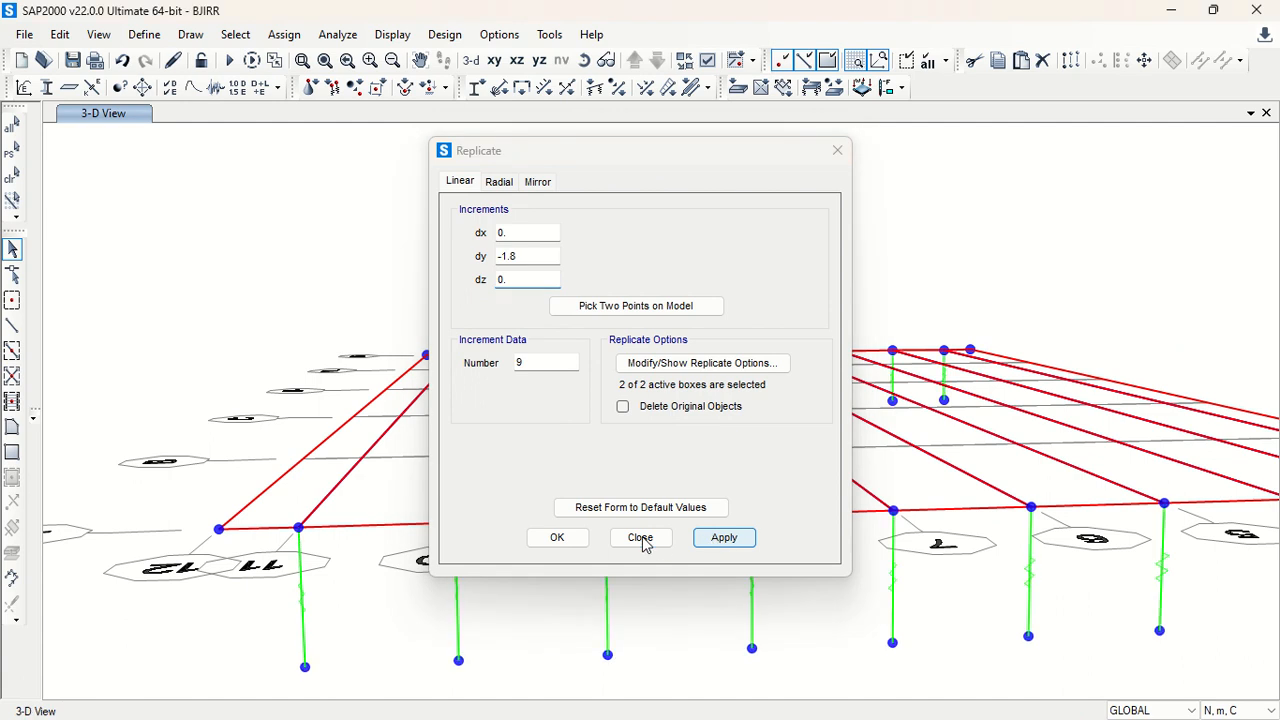
pyautogui.click(643, 537)
pyautogui.scroll(-4, 281, 292)
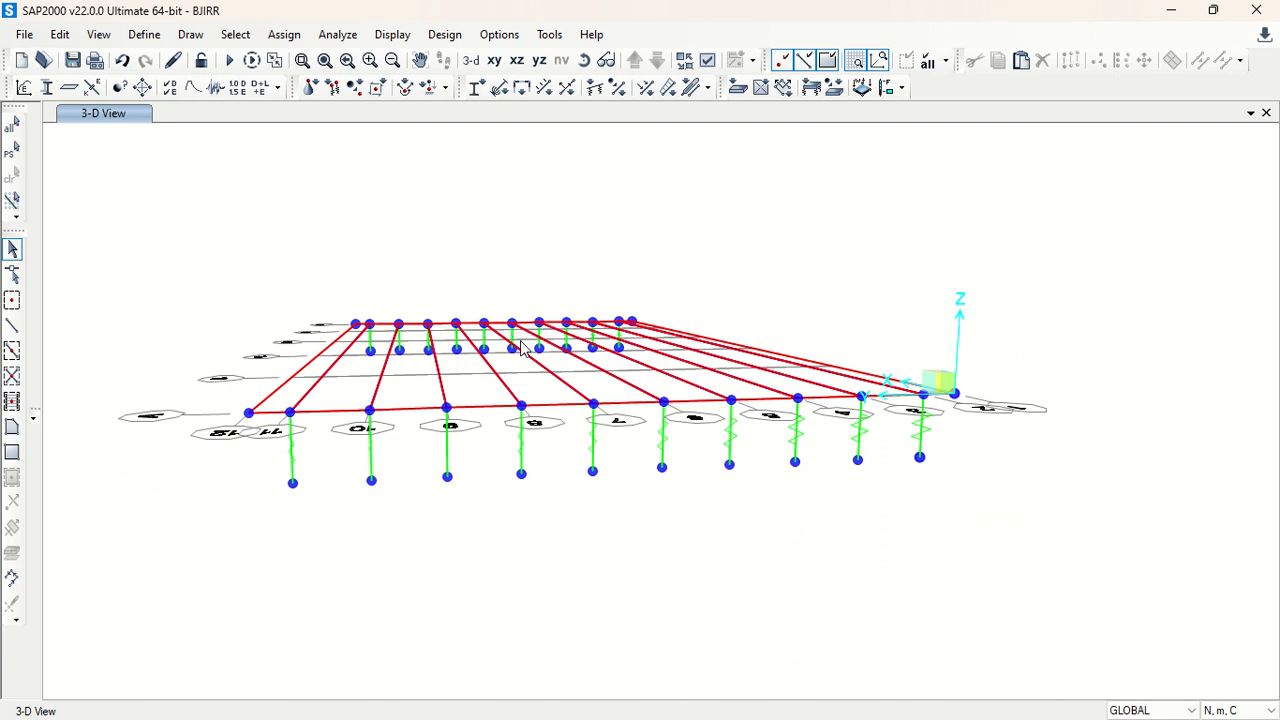
# Switch to the Word document to read the support assignment notes below the rigid link figure, then return to SAP2000.
pyautogui.hotkey('alt', 'Tab')
pyautogui.scroll(-1, 511, 348)
pyautogui.scroll(-3, 540, 360)
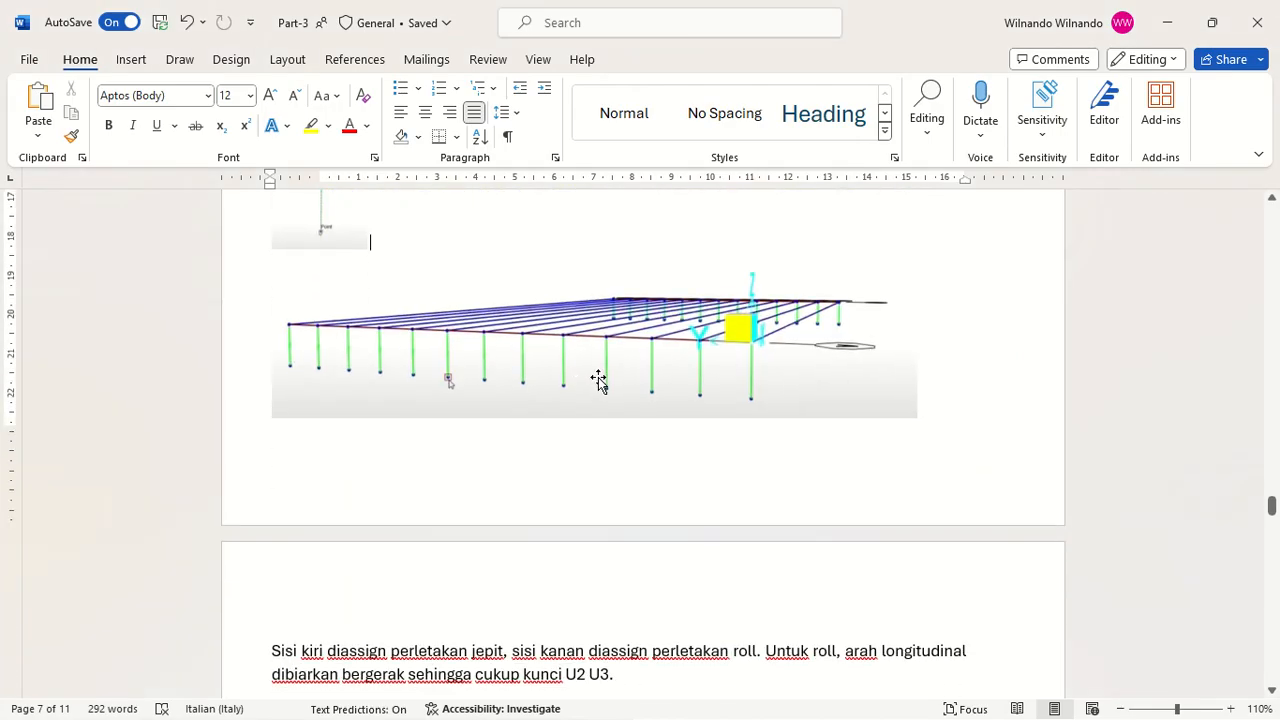
pyautogui.click(598, 380)
pyautogui.scroll(-5, 588, 370)
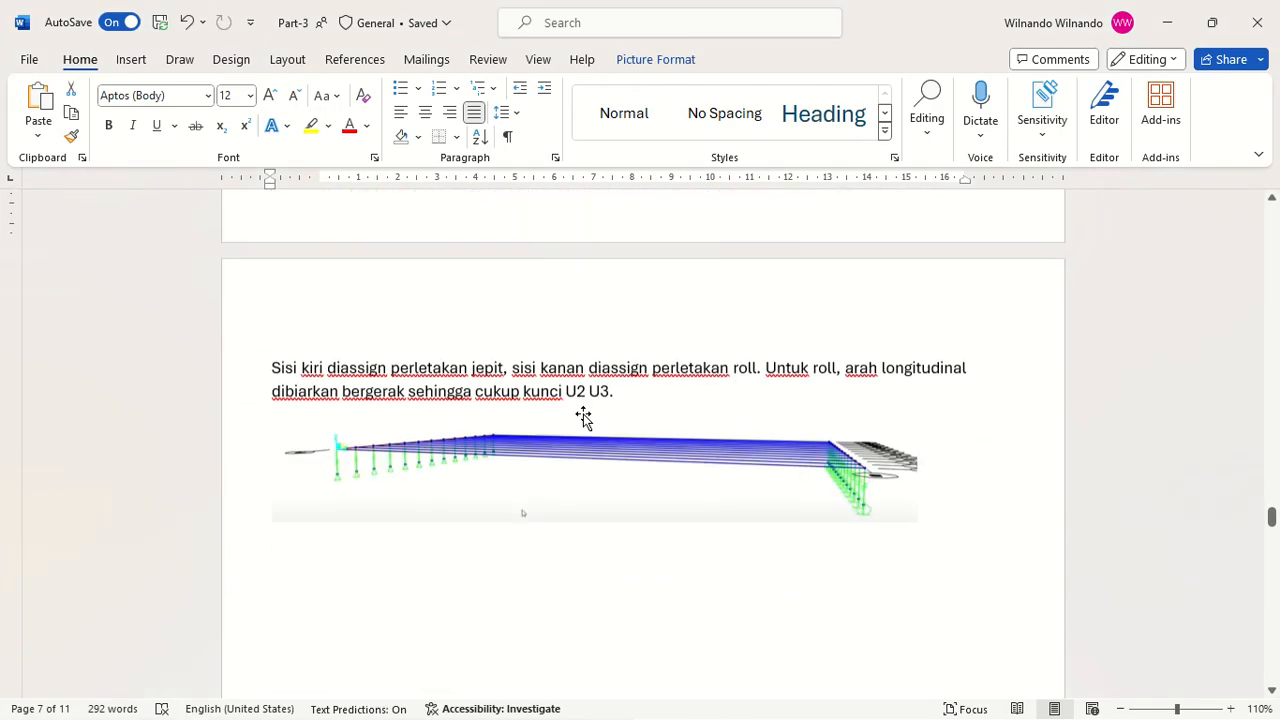
pyautogui.hotkey('alt', 'Tab')
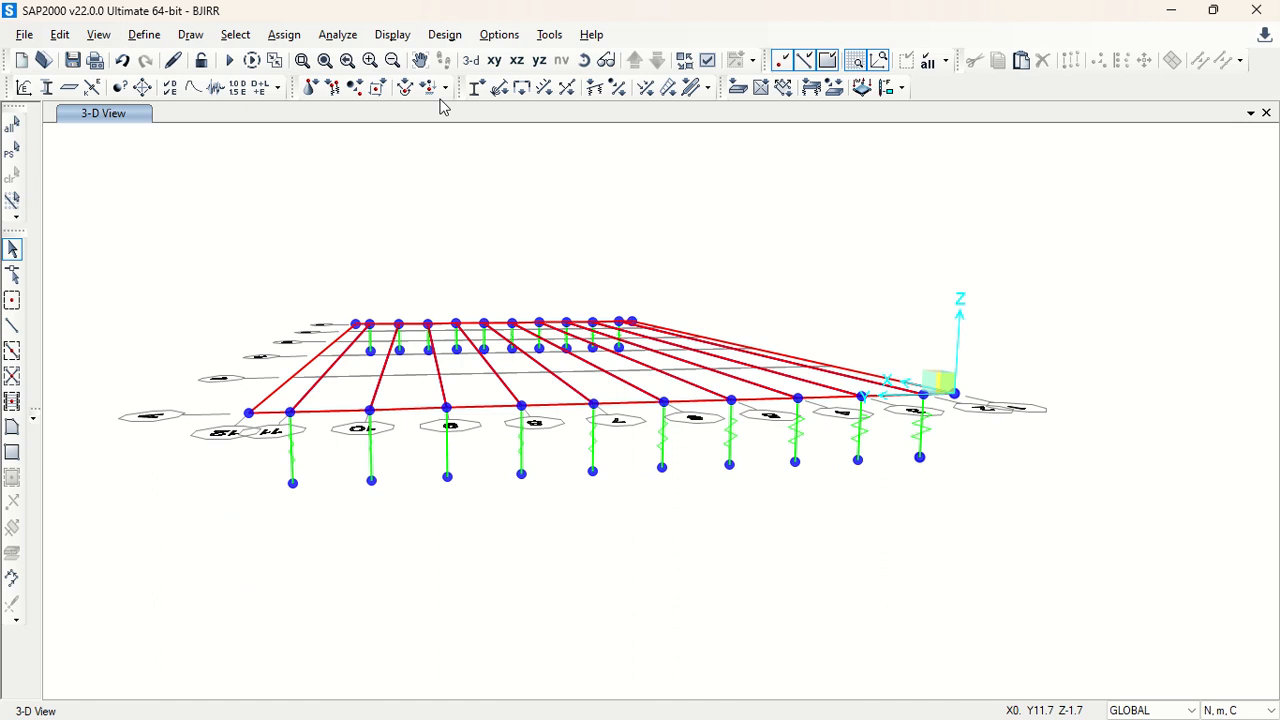
# Assign joint restraints in Translation 1, 2 and 3 to all the link bottom joints at the X = 0 end.
pyautogui.click(584, 60)
pyautogui.moveTo(530, 228); pyautogui.dragTo(13, 241)
pyautogui.click(13, 244)
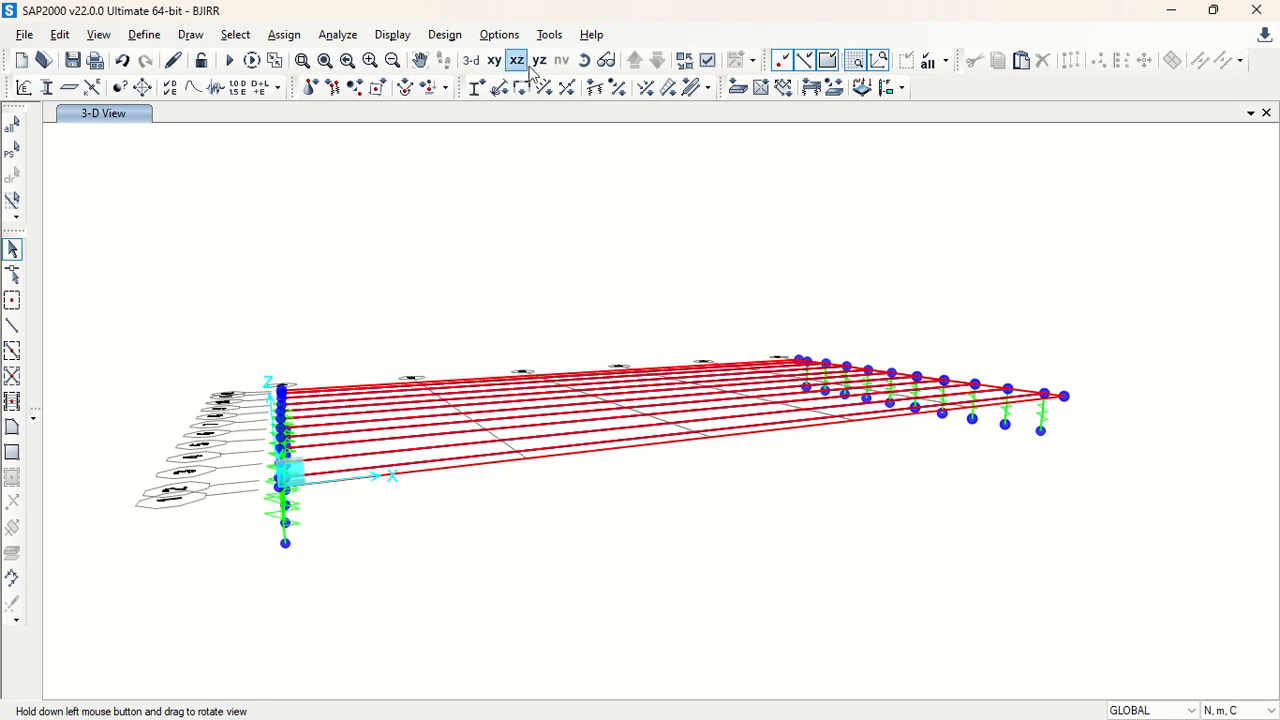
pyautogui.click(584, 60)
pyautogui.moveTo(614, 258); pyautogui.dragTo(588, 240)
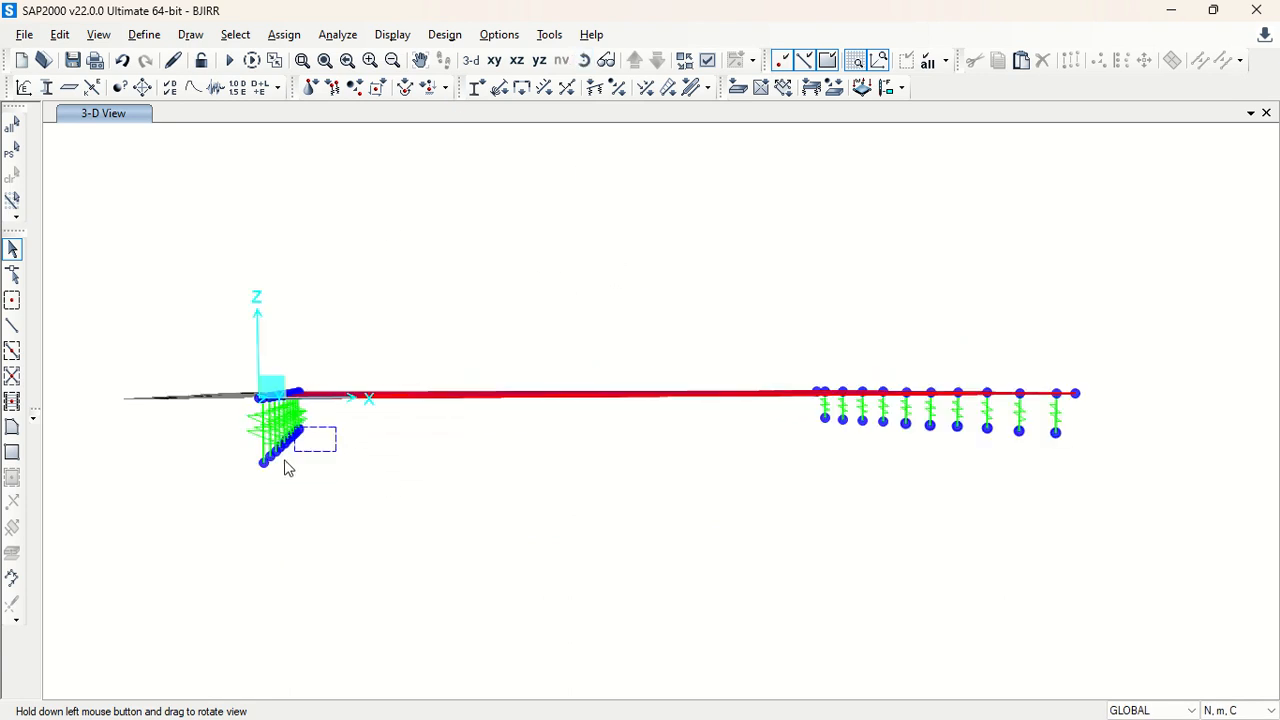
pyautogui.moveTo(287, 468); pyautogui.dragTo(234, 491)
pyautogui.moveTo(366, 410); pyautogui.dragTo(223, 490)
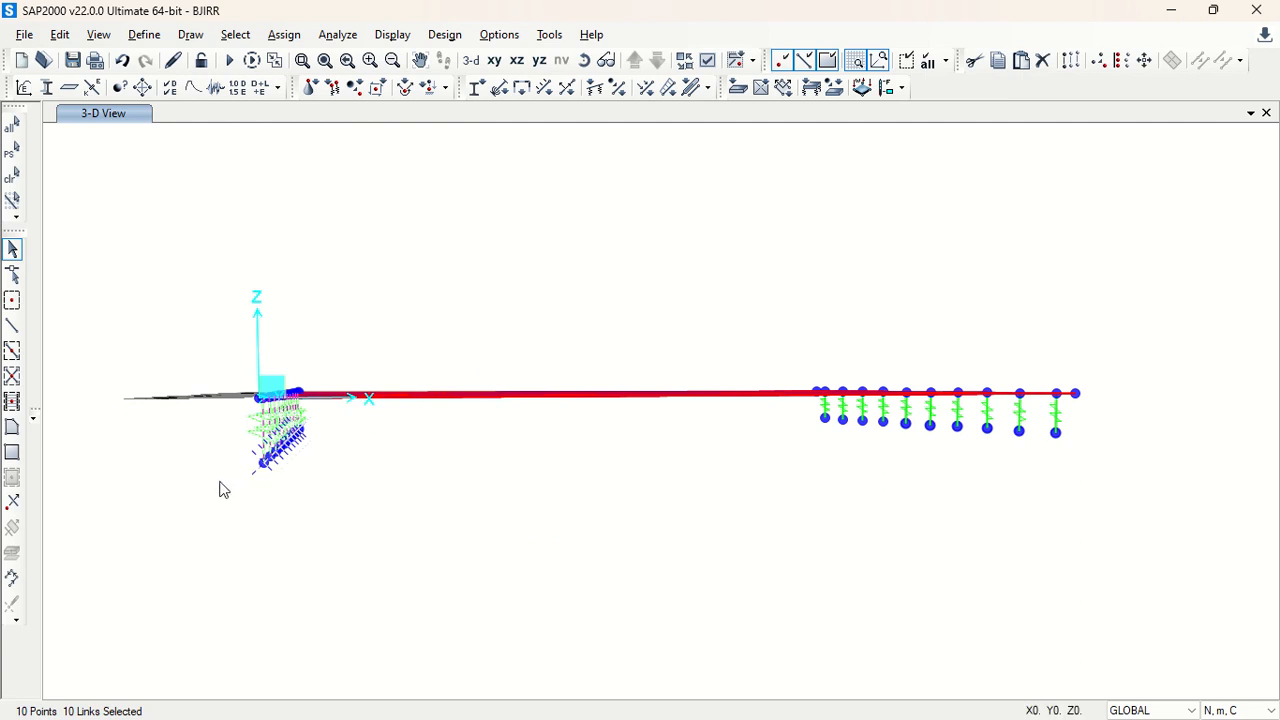
pyautogui.moveTo(207, 436); pyautogui.dragTo(431, 537)
pyautogui.moveTo(223, 410); pyautogui.dragTo(388, 548)
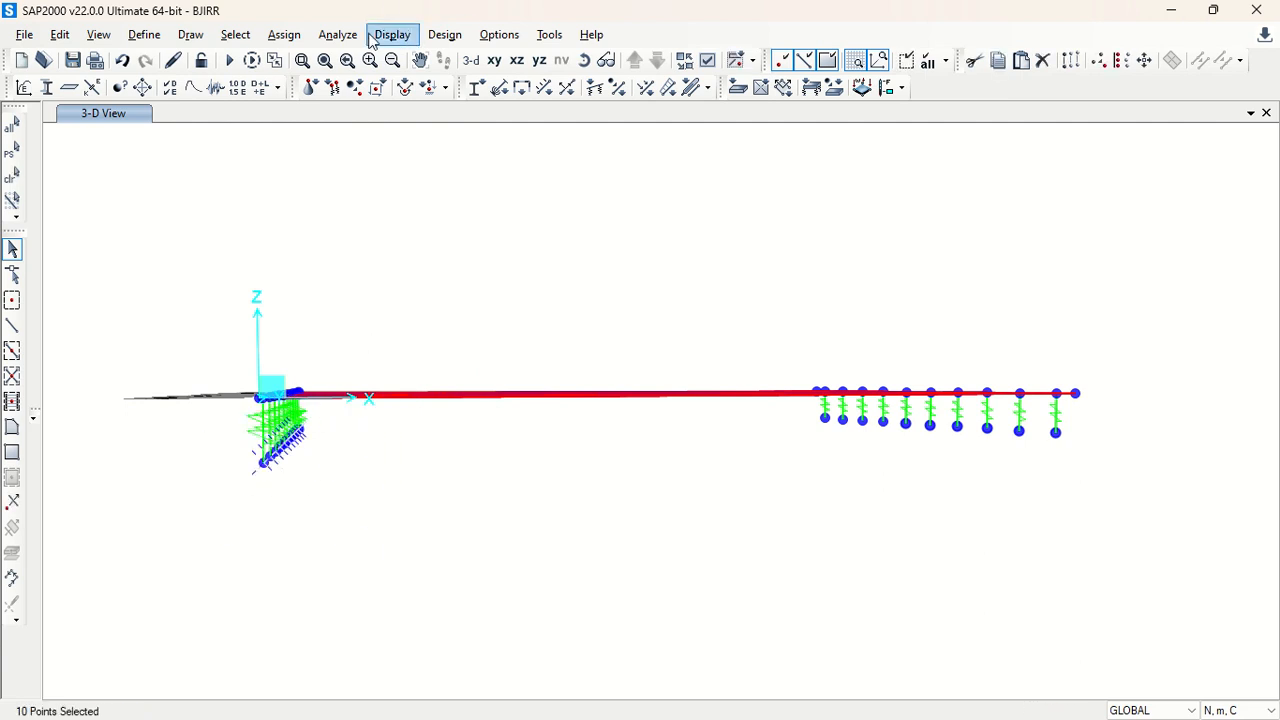
pyautogui.click(284, 35)
pyautogui.moveTo(437, 58)
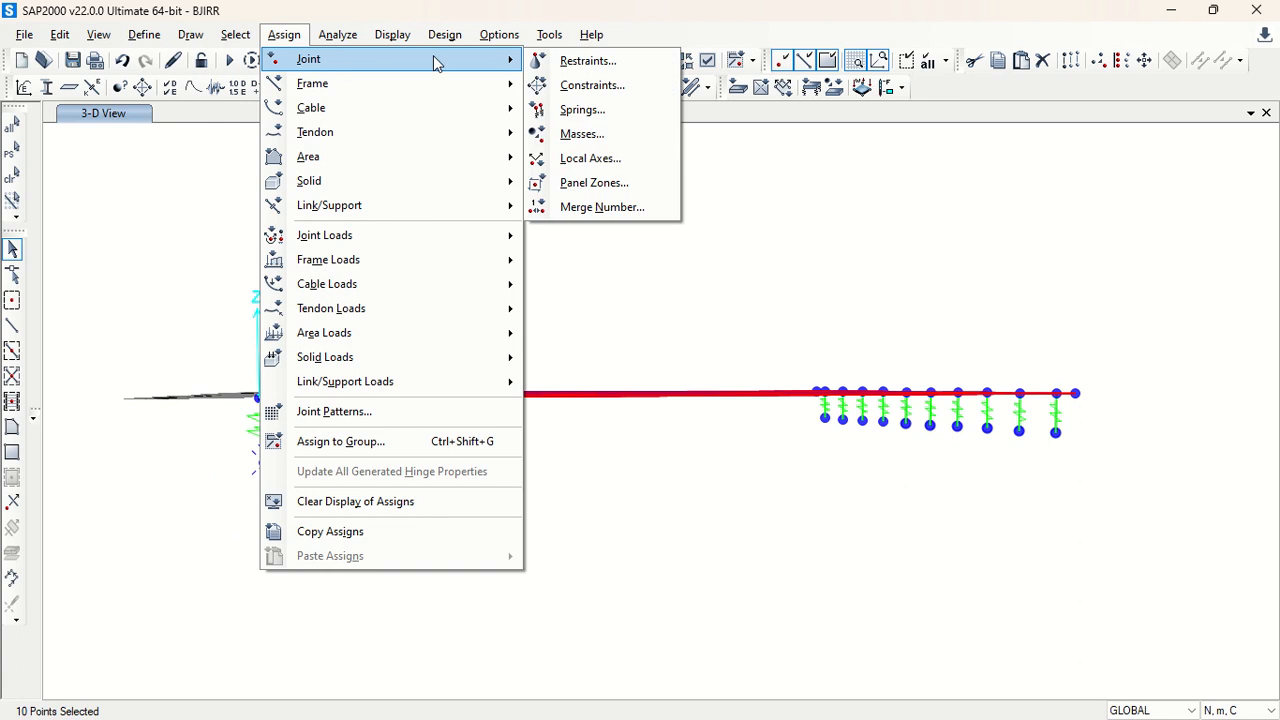
pyautogui.click(590, 60)
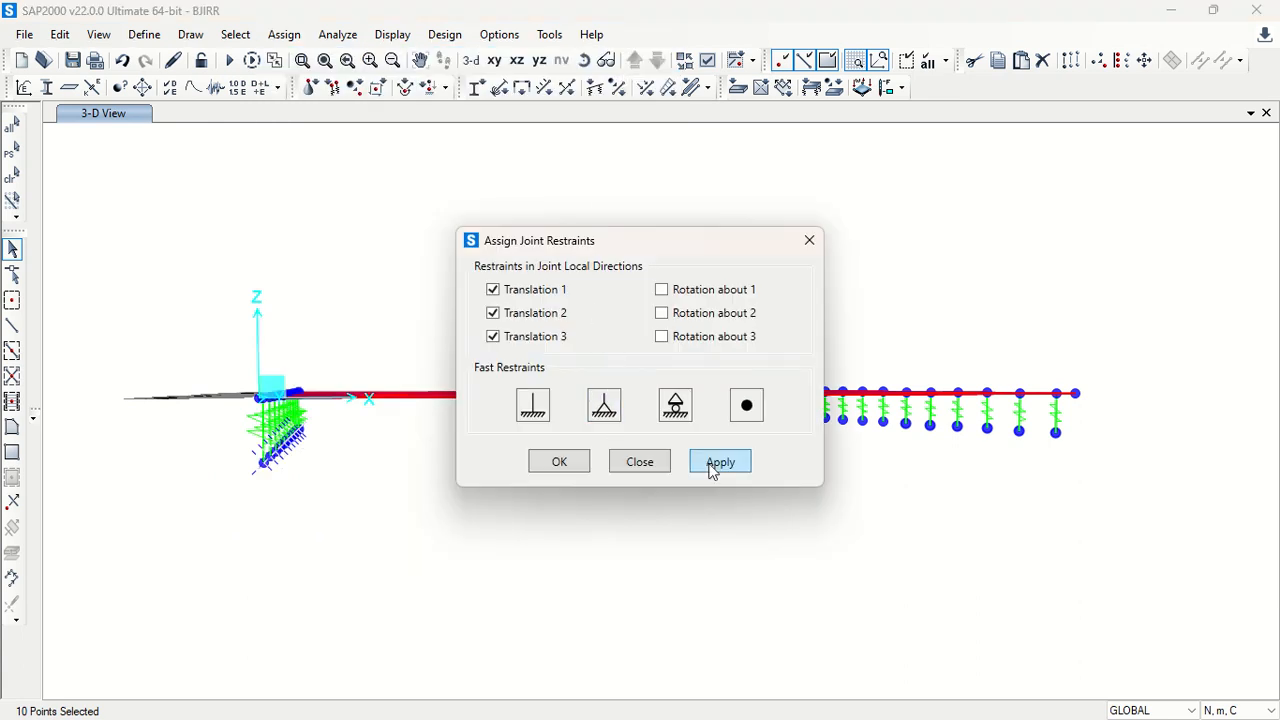
pyautogui.click(729, 464)
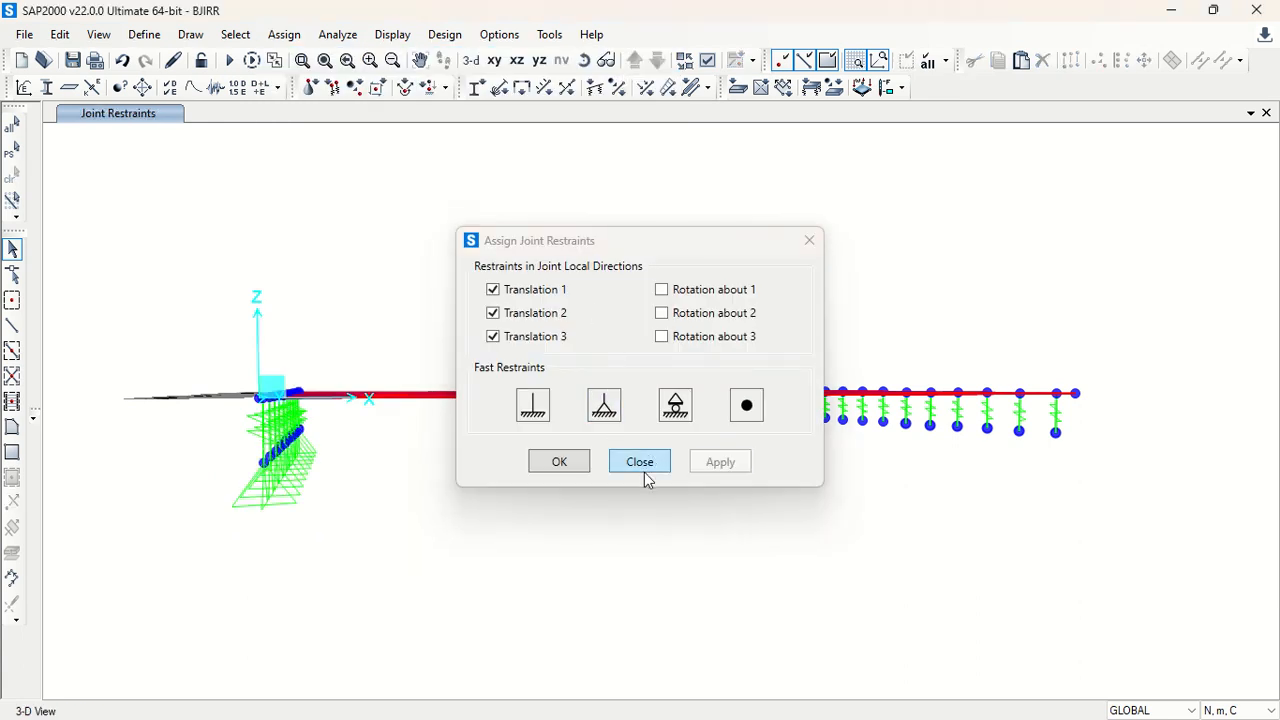
pyautogui.click(644, 471)
# Assign roller restraints with only Translation 2 and Translation 3 fixed to all the link bottom joints at the X = 30 end.
pyautogui.moveTo(798, 410); pyautogui.dragTo(1207, 516)
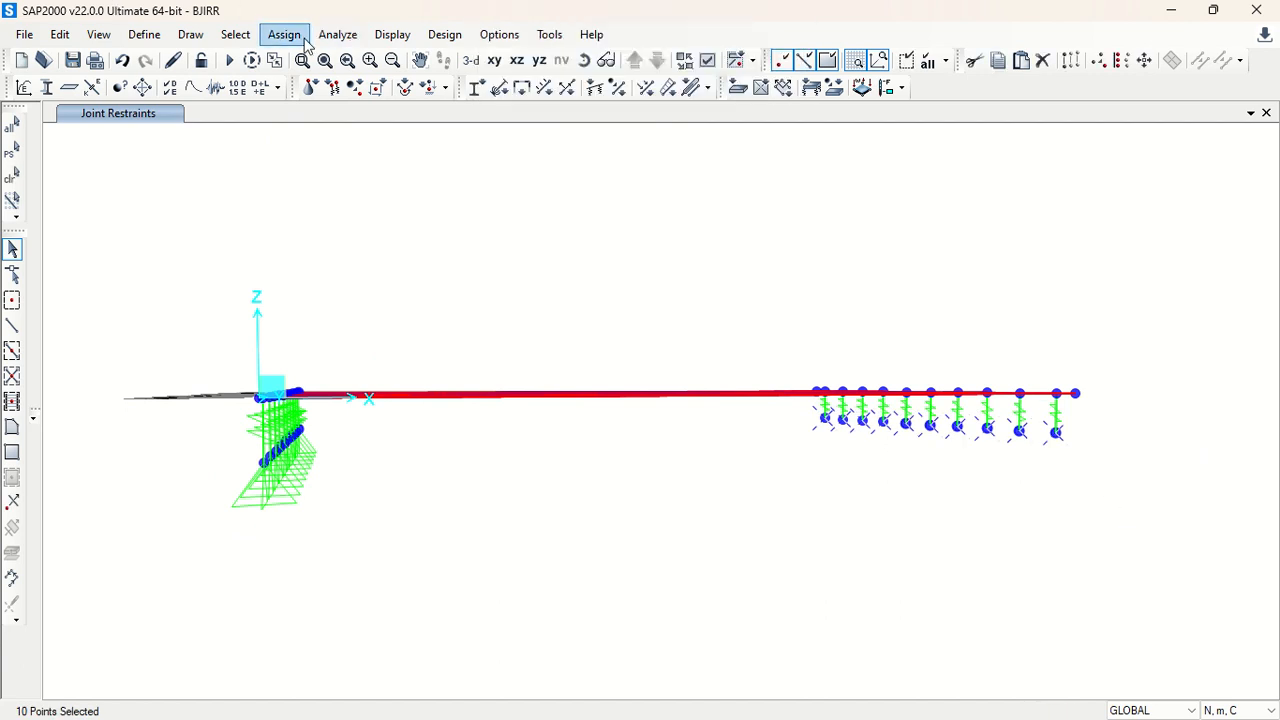
pyautogui.click(270, 36)
pyautogui.moveTo(309, 57)
pyautogui.click(589, 60)
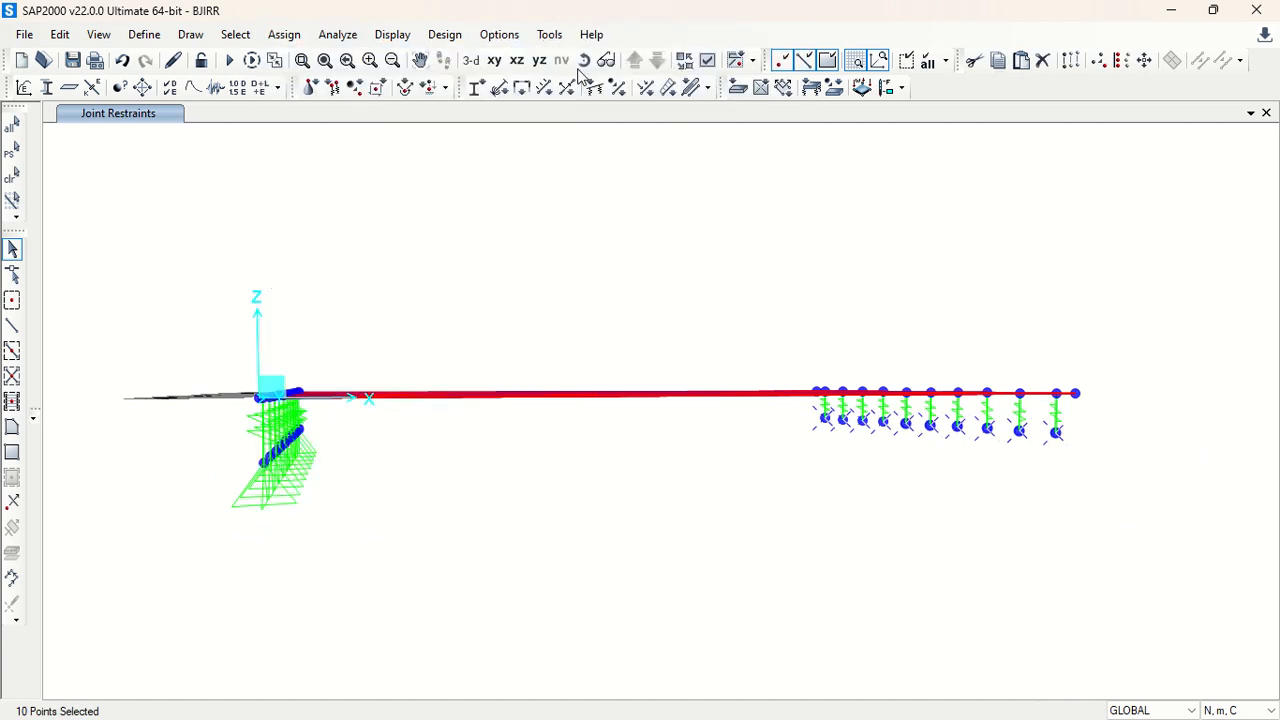
pyautogui.click(677, 408)
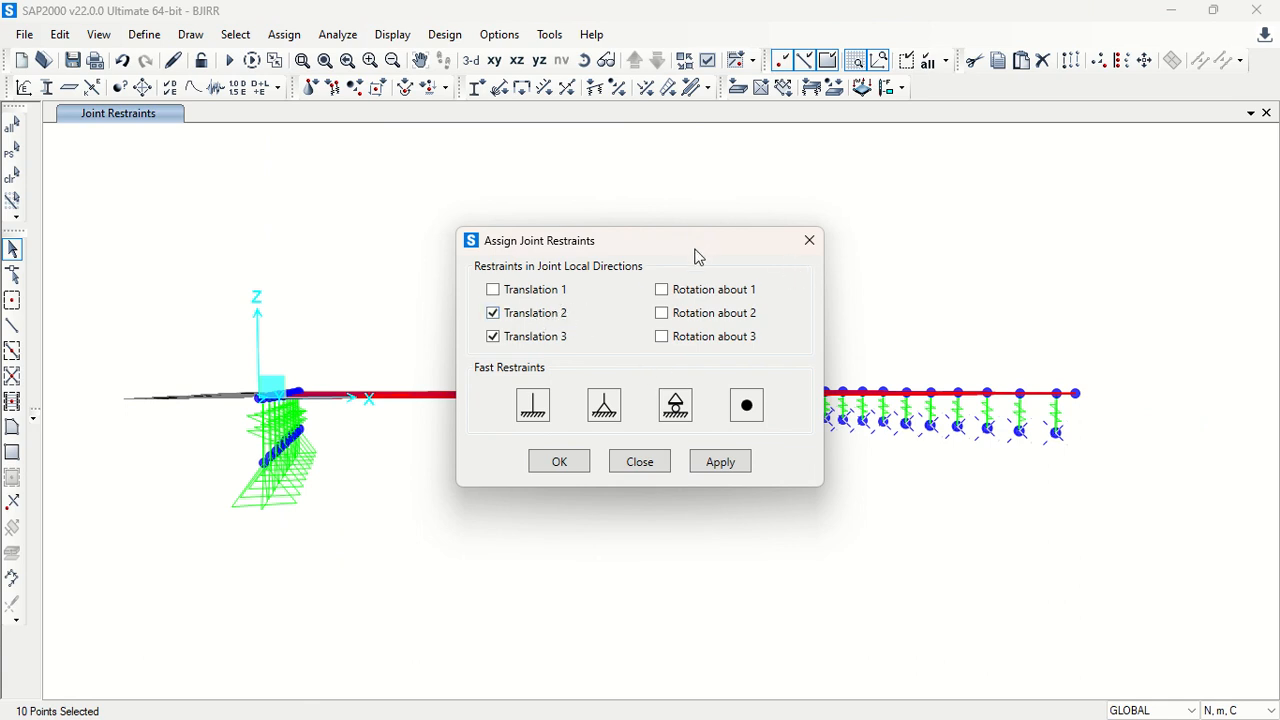
pyautogui.moveTo(697, 257); pyautogui.dragTo(604, 507)
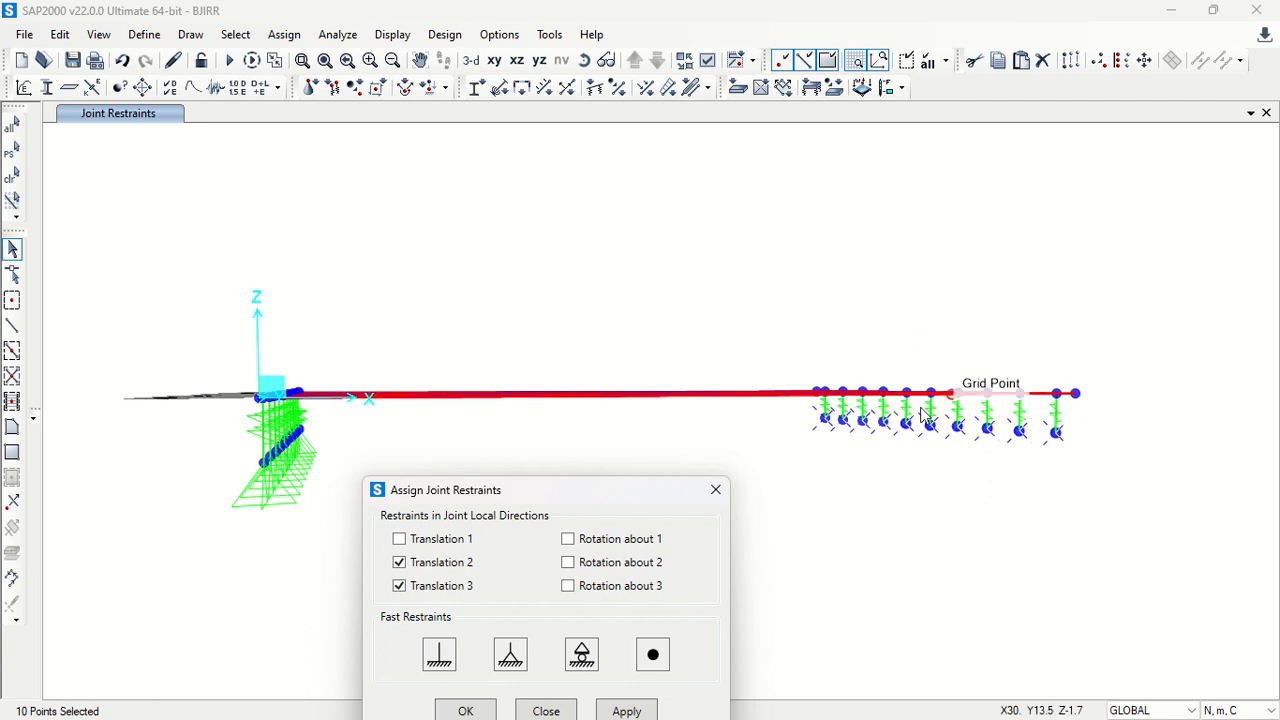
pyautogui.moveTo(522, 495); pyautogui.dragTo(525, 380)
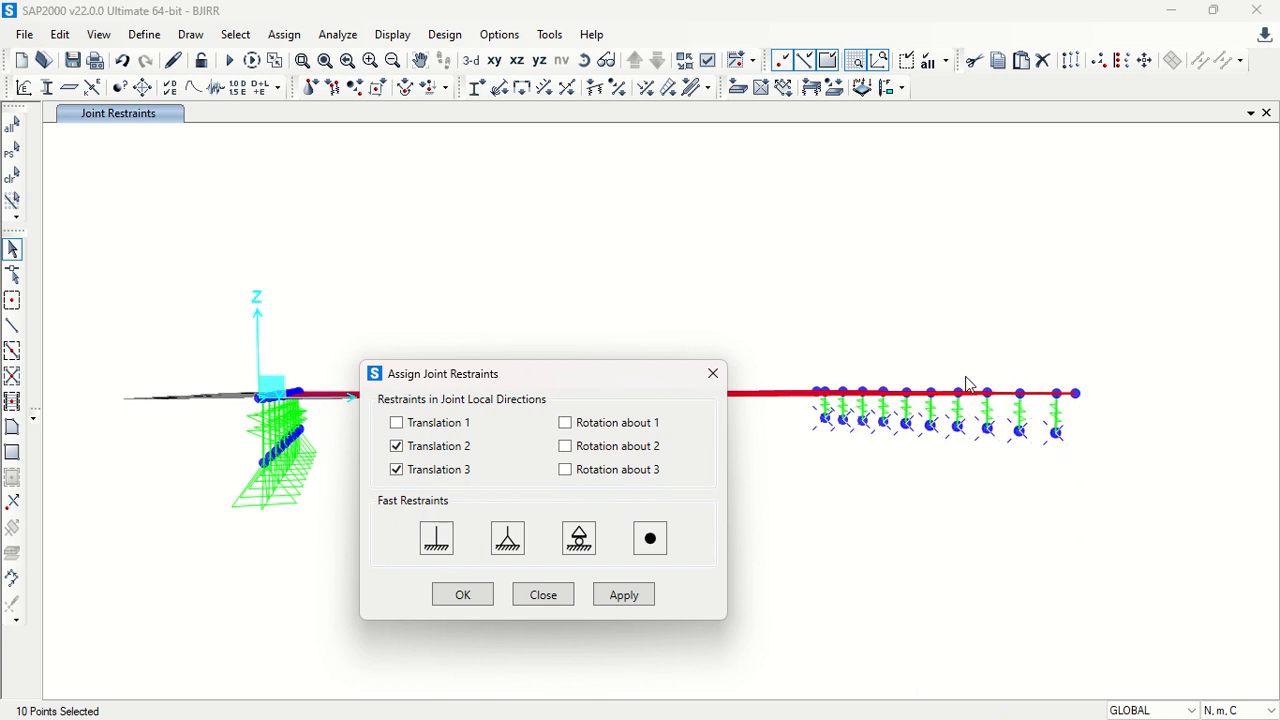
pyautogui.click(625, 595)
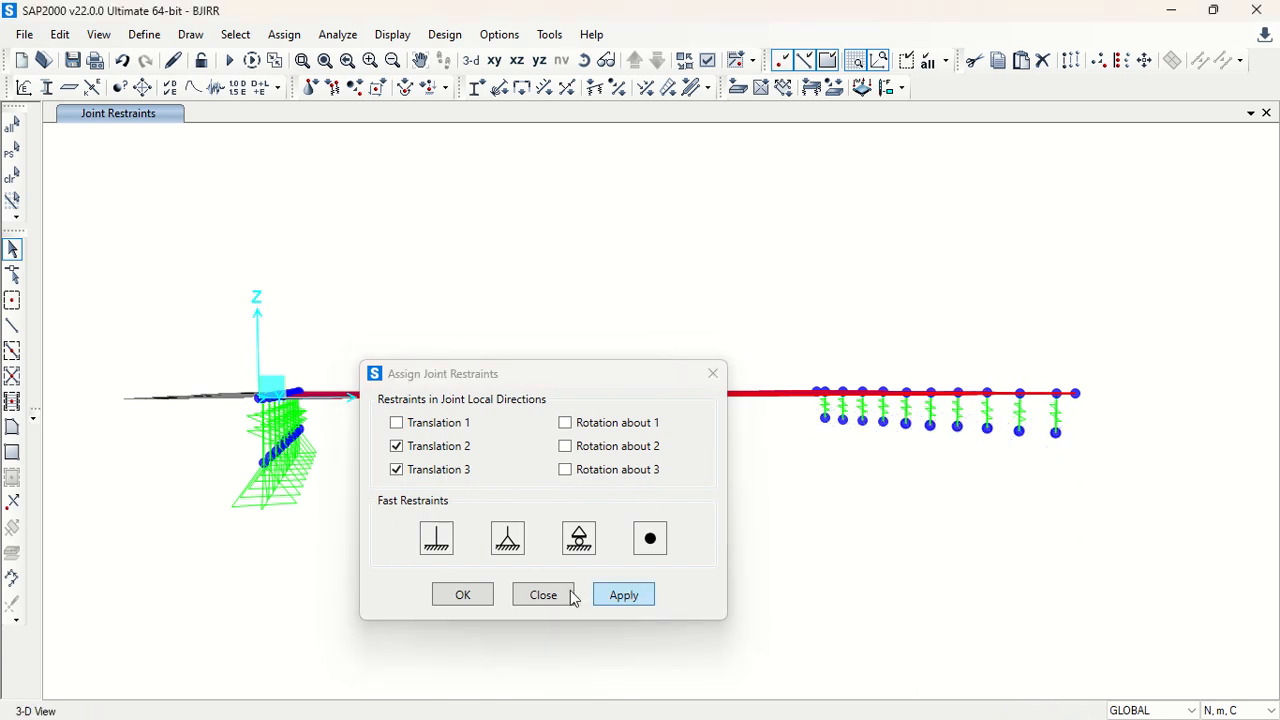
pyautogui.click(560, 594)
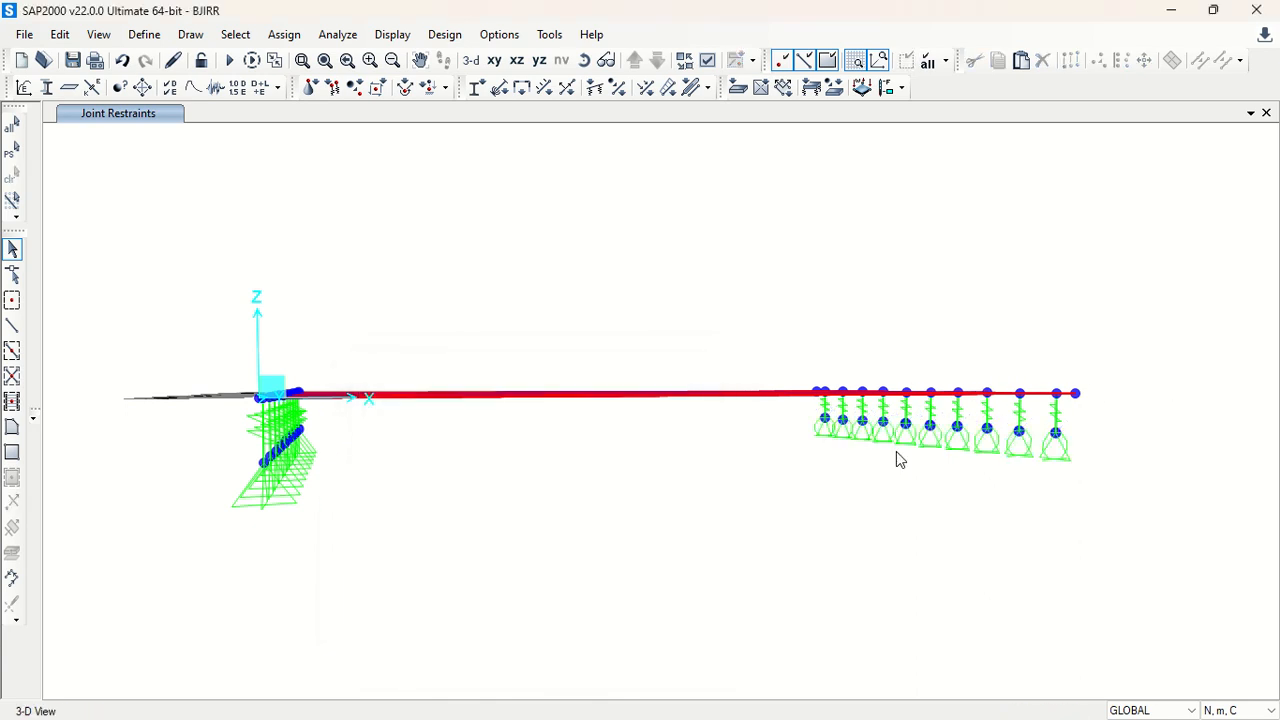
# Inspect the supports at both bridge ends and read the diaphragm section and spacing notes in the Word document.
pyautogui.click(584, 60)
pyautogui.moveTo(745, 300); pyautogui.dragTo(646, 348)
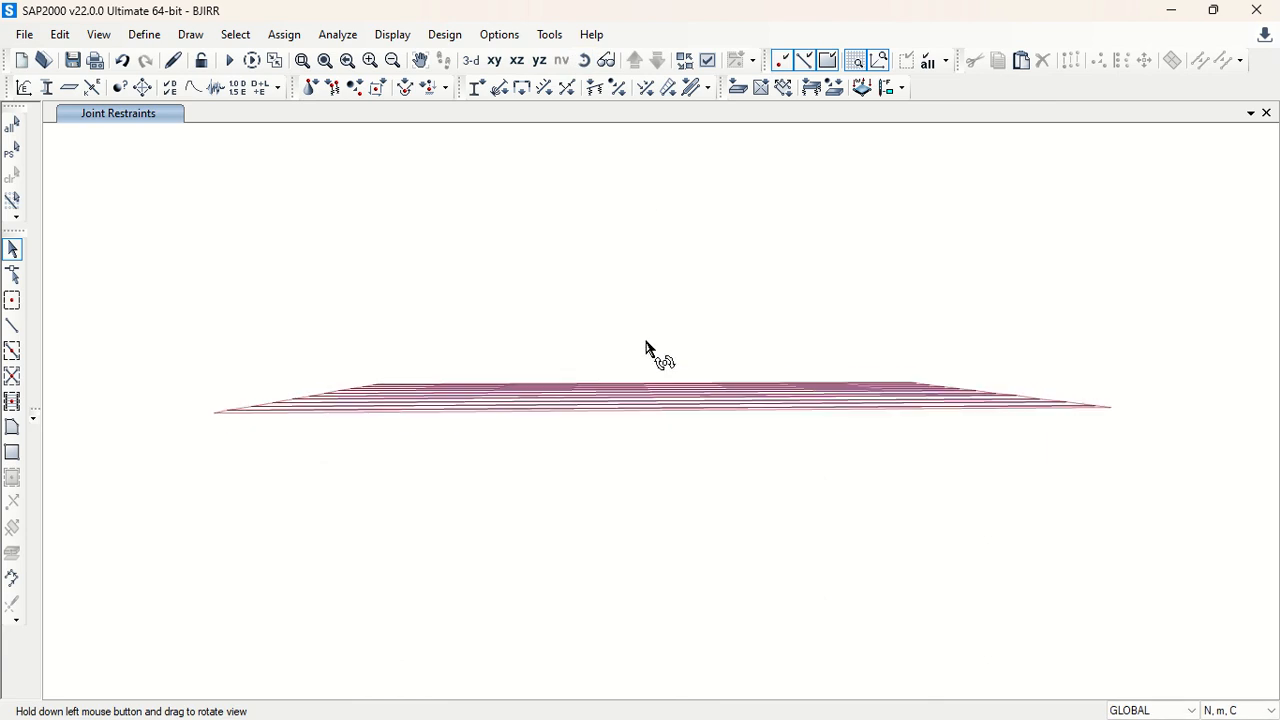
pyautogui.moveTo(970, 513); pyautogui.dragTo(943, 489)
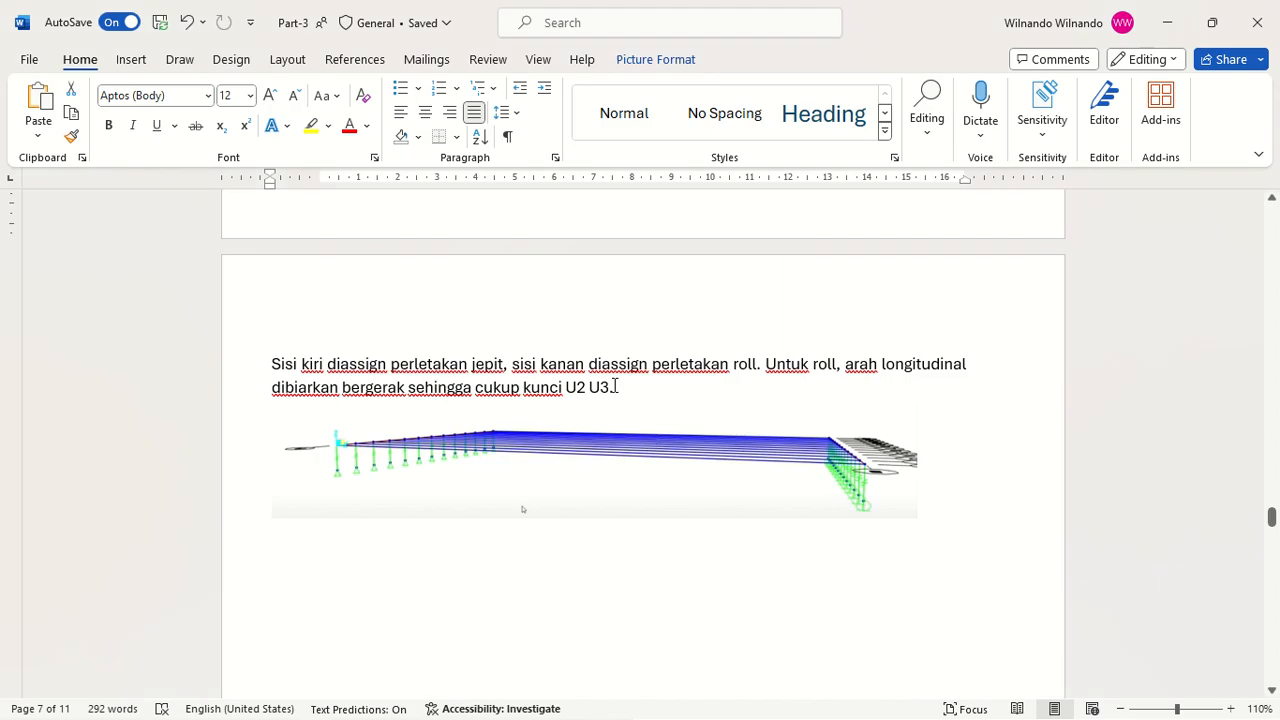
pyautogui.scroll(-6, 608, 380)
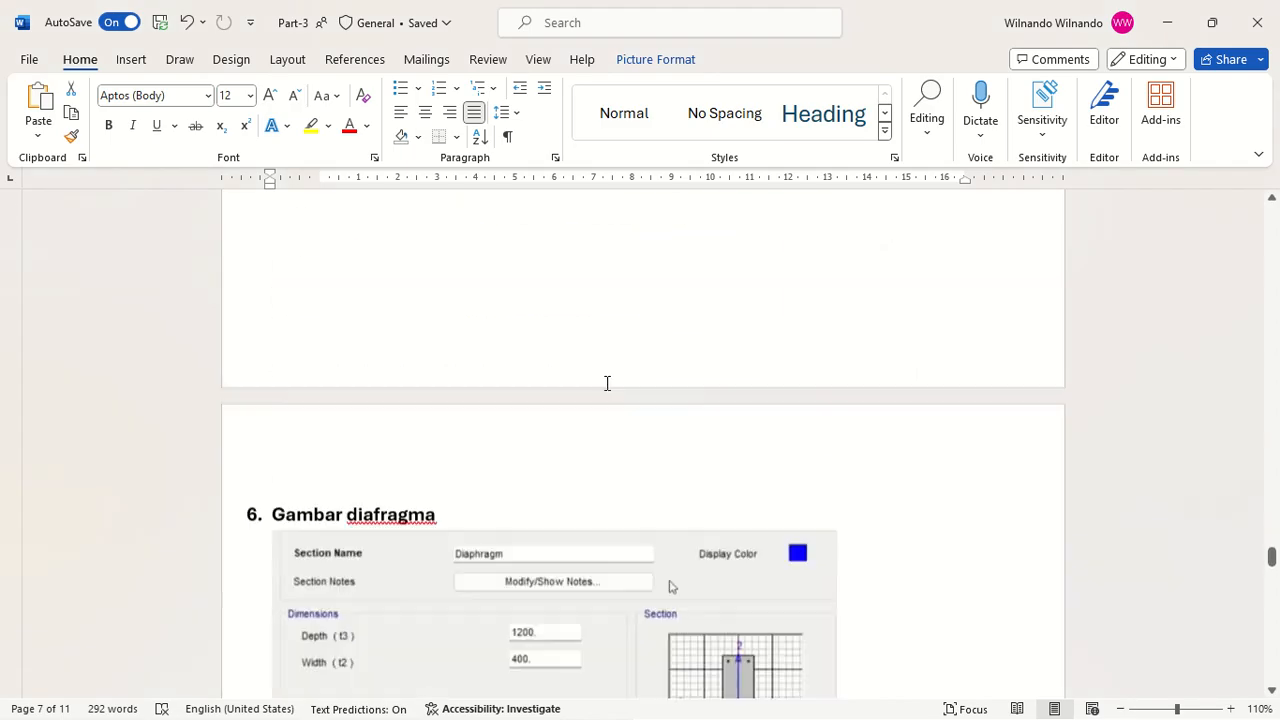
pyautogui.scroll(-4, 603, 372)
pyautogui.scroll(1, 603, 372)
pyautogui.scroll(-3, 603, 372)
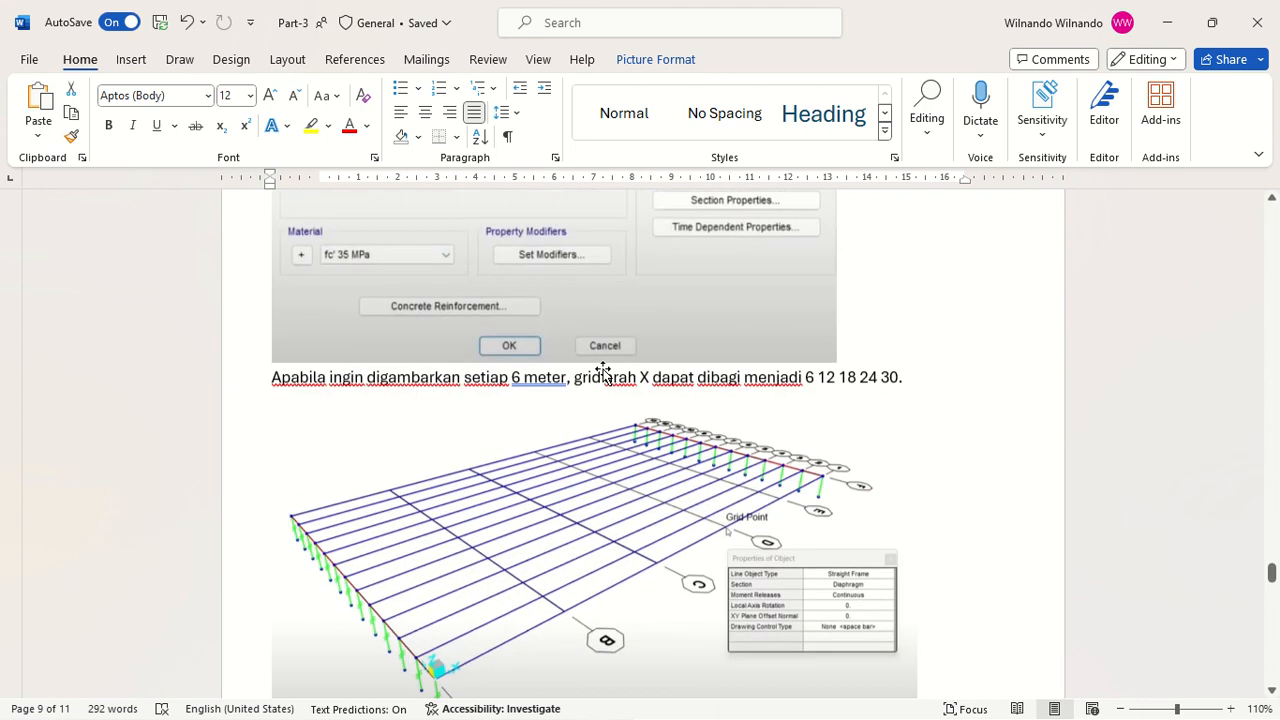
pyautogui.scroll(3, 603, 372)
pyautogui.hotkey('alt', 'Tab')
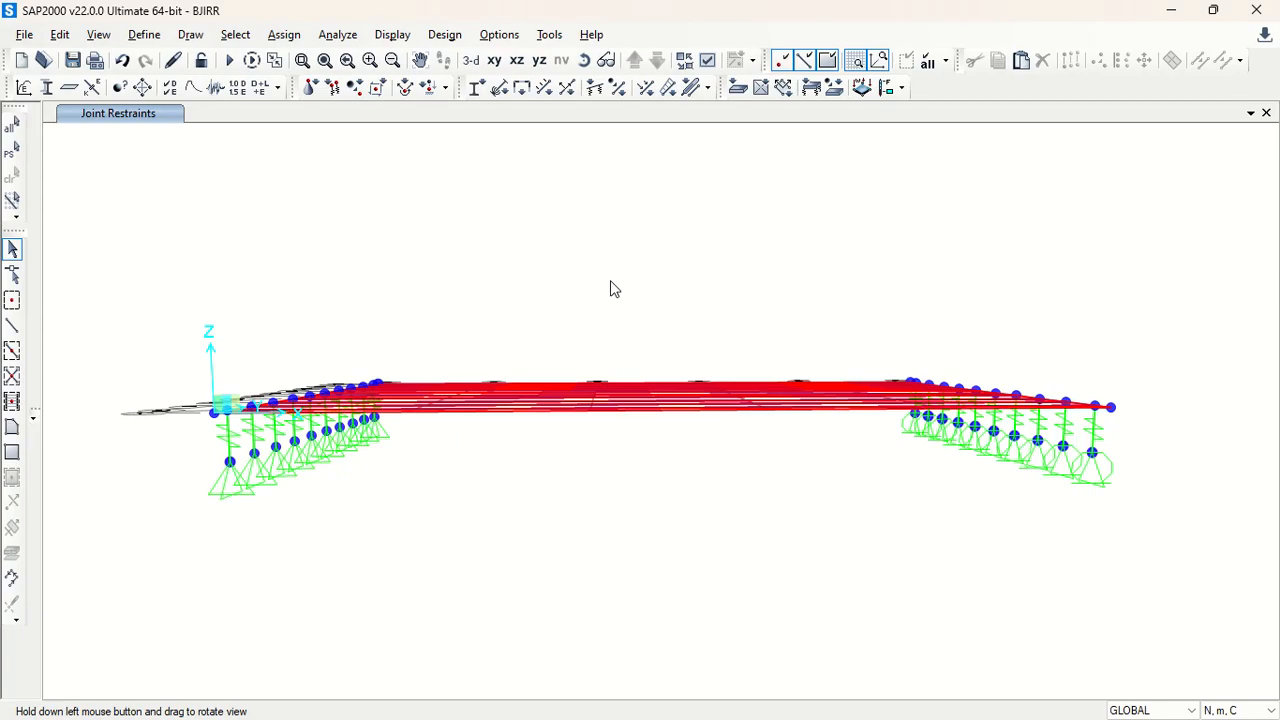
# Open the frame section property definitions in SAP2000.
pyautogui.moveTo(663, 243); pyautogui.dragTo(680, 350)
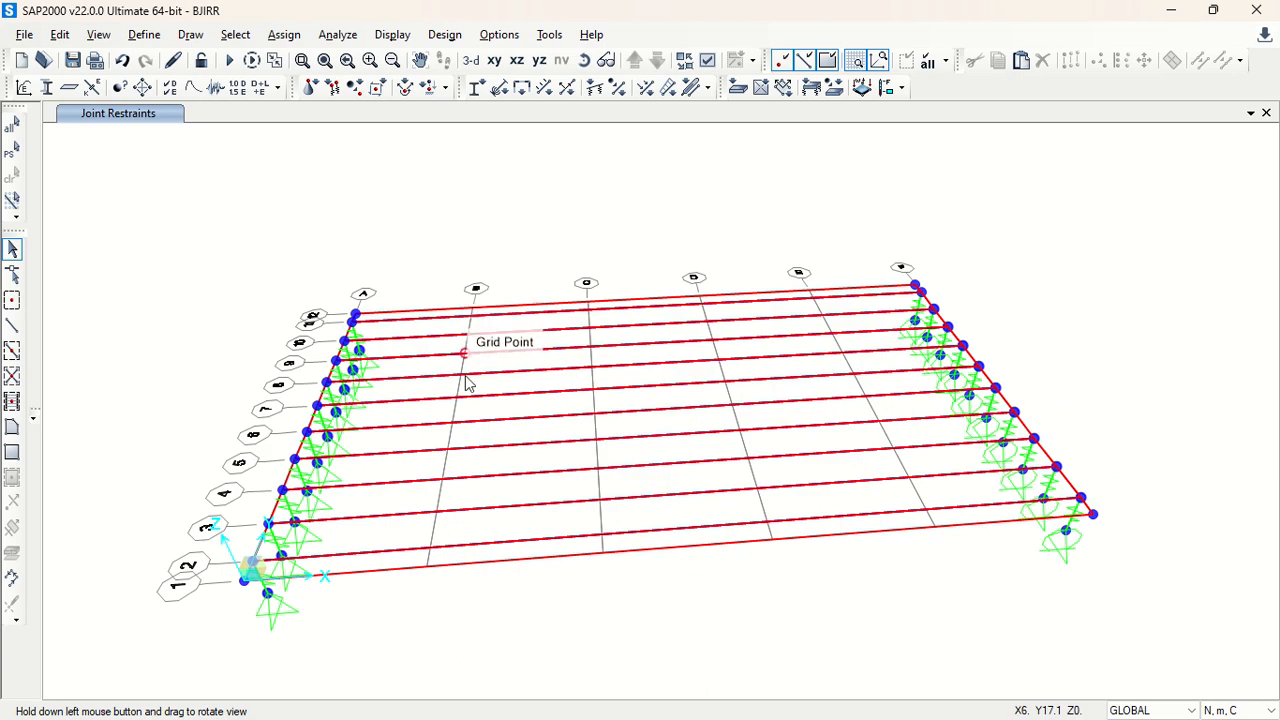
pyautogui.click(190, 34)
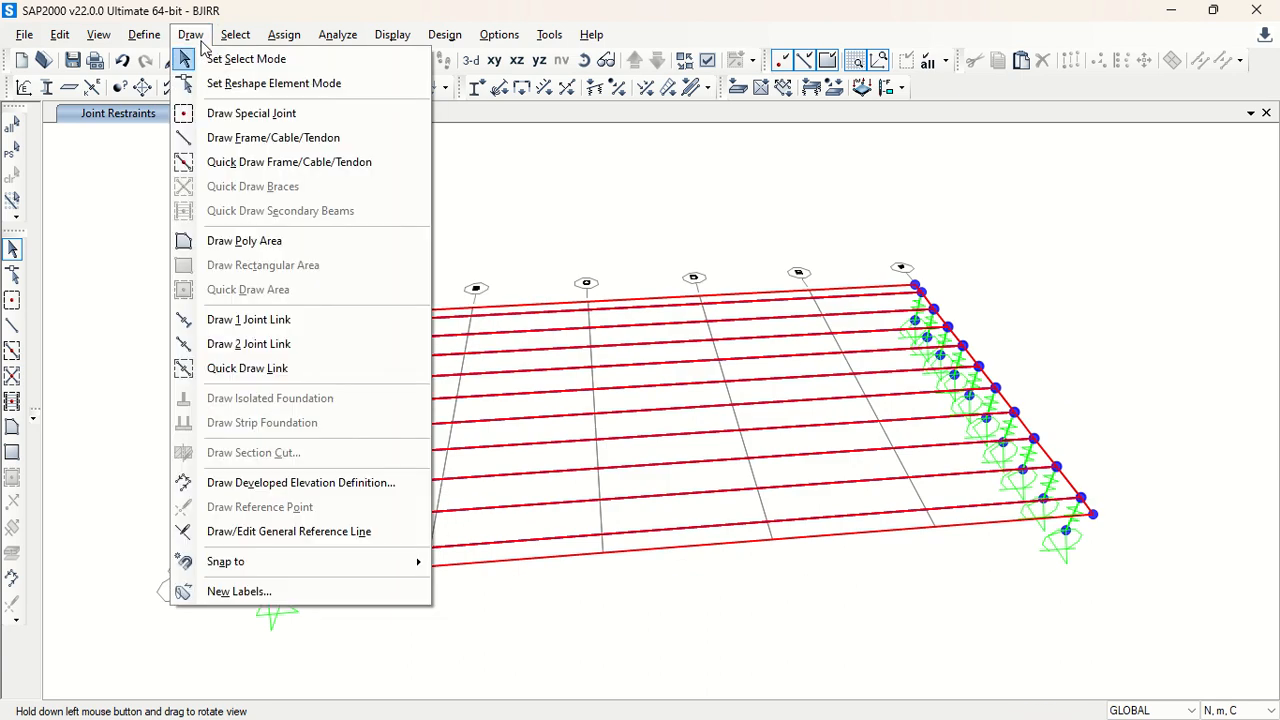
pyautogui.moveTo(147, 36)
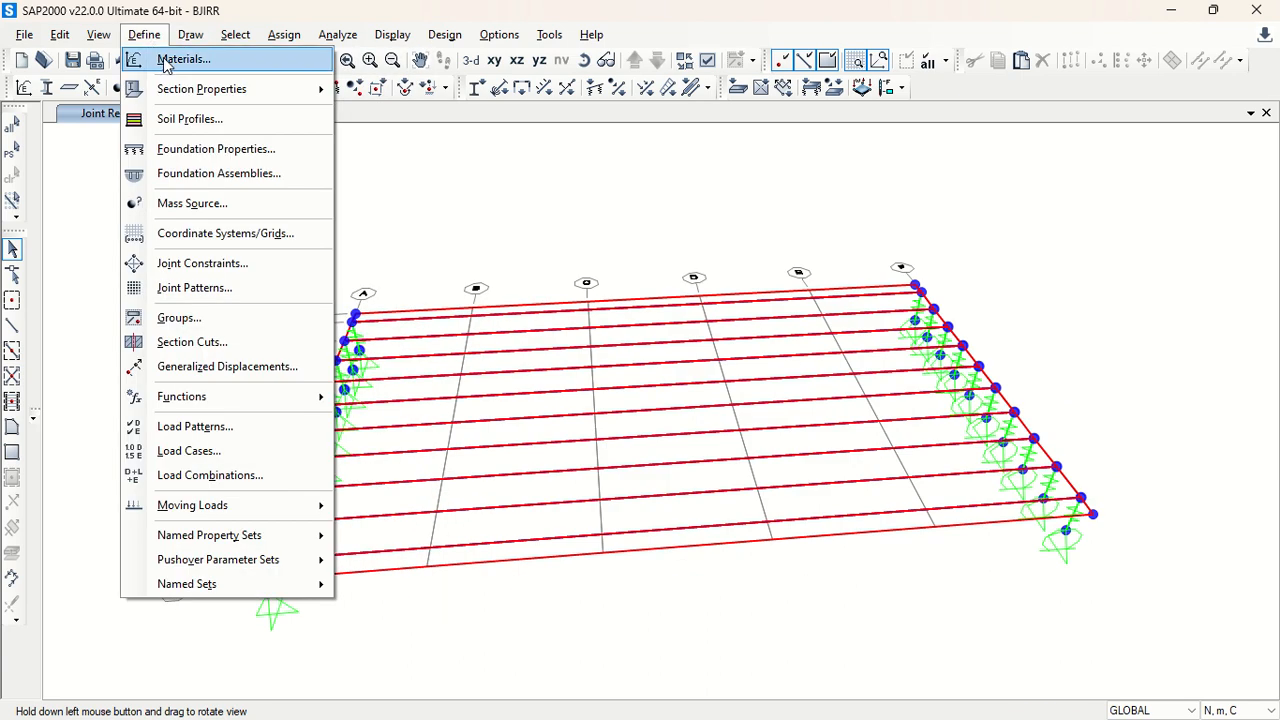
pyautogui.moveTo(230, 89)
pyautogui.click(400, 93)
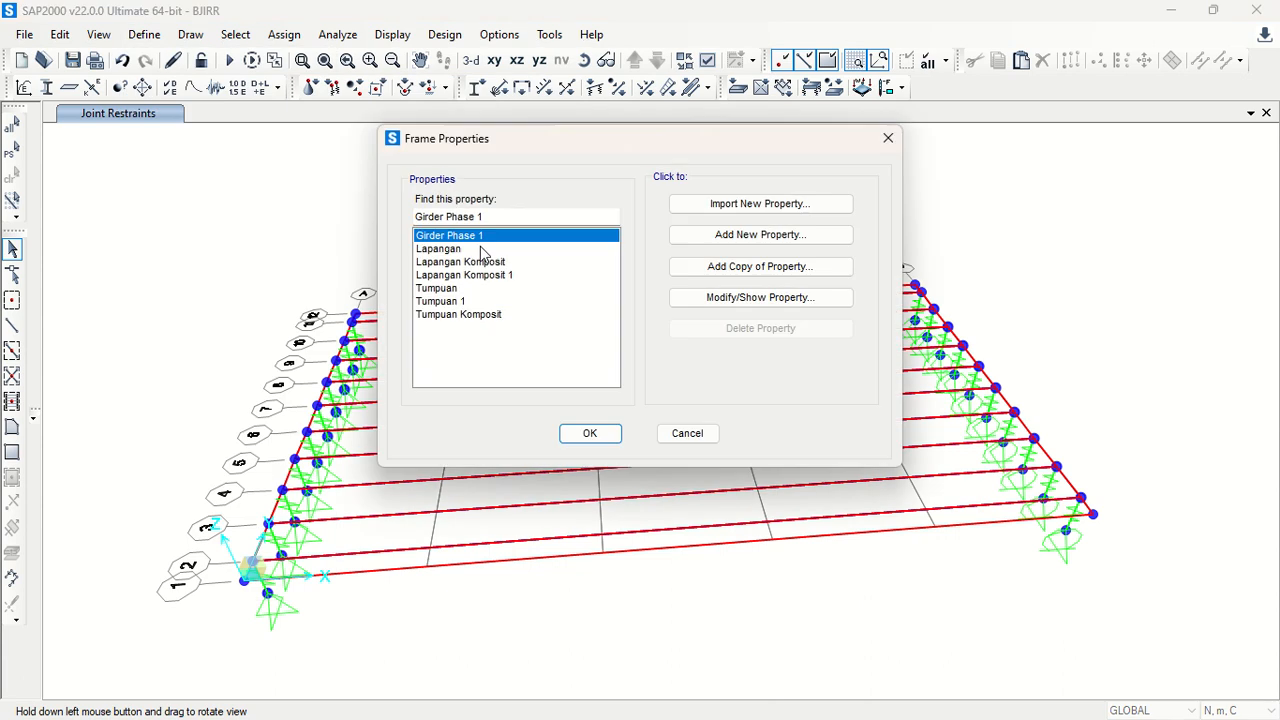
pyautogui.click(772, 204)
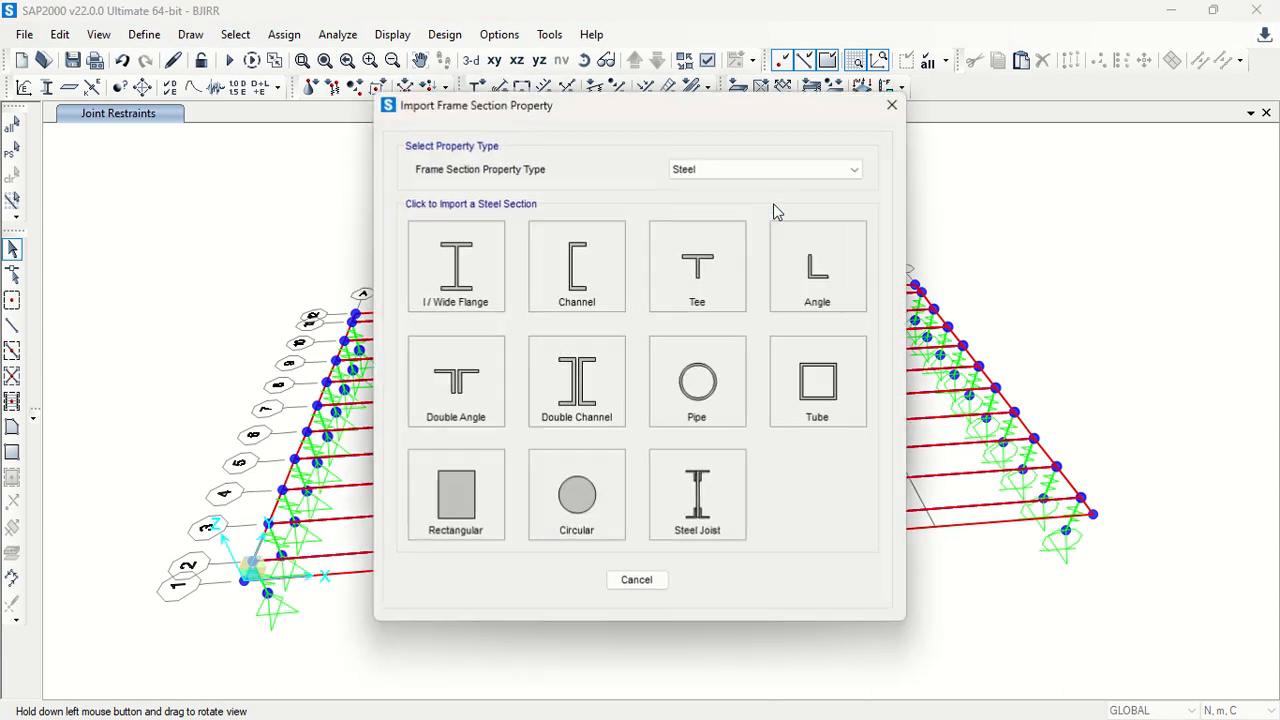
pyautogui.click(487, 487)
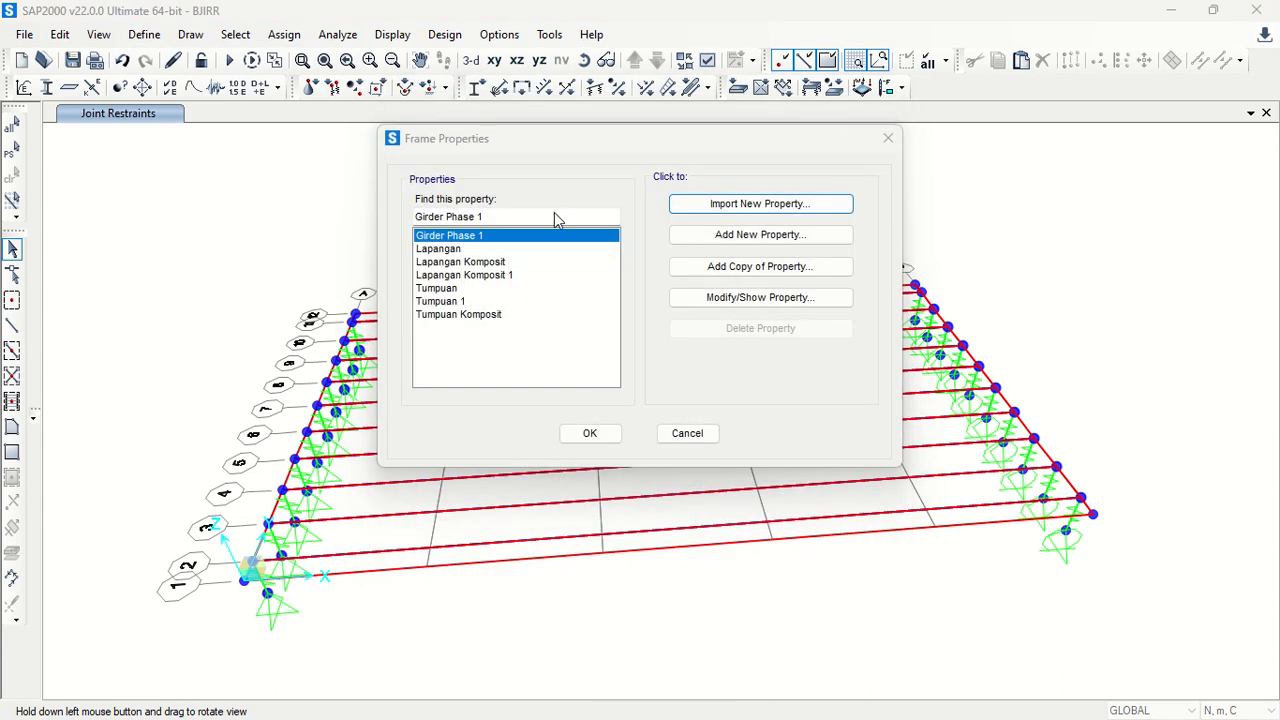
pyautogui.click(1152, 168)
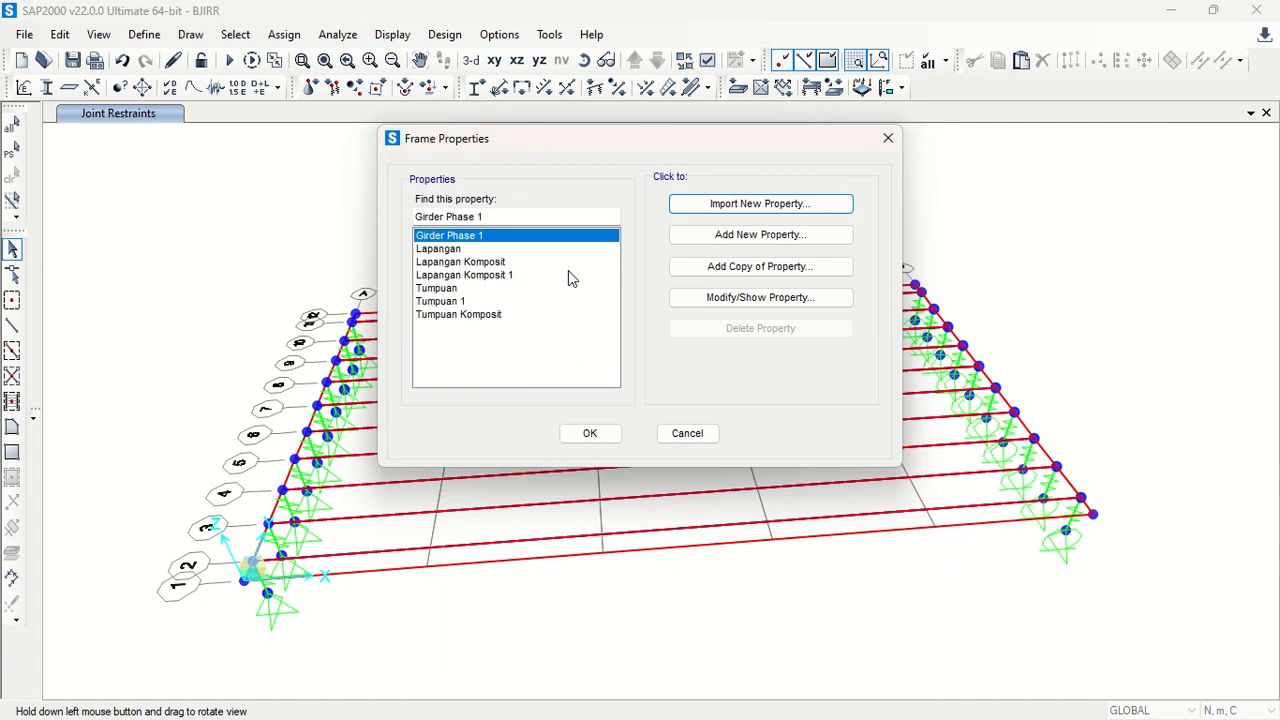
# Add a rectangular frame section named Diafragma with a depth of 1.2 m and a width of 0.4 m, following the Word notes.
pyautogui.click(760, 234)
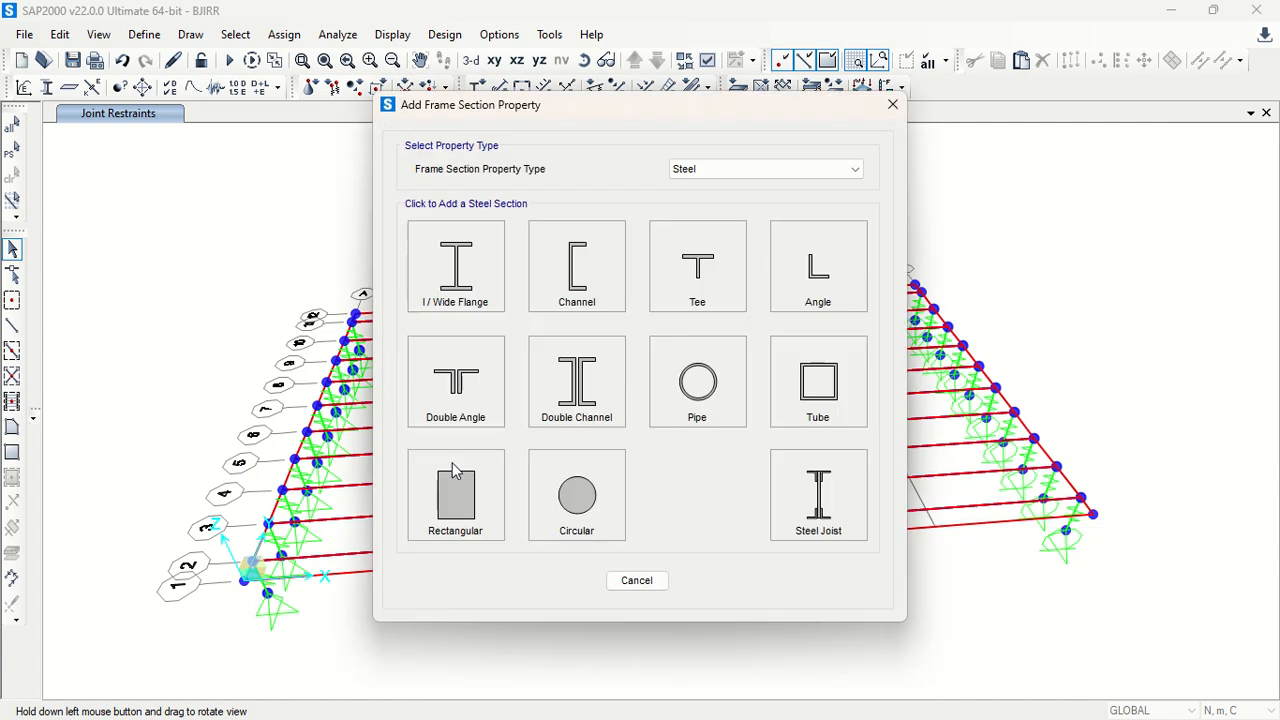
pyautogui.click(480, 455)
pyautogui.doubleClick(606, 184)
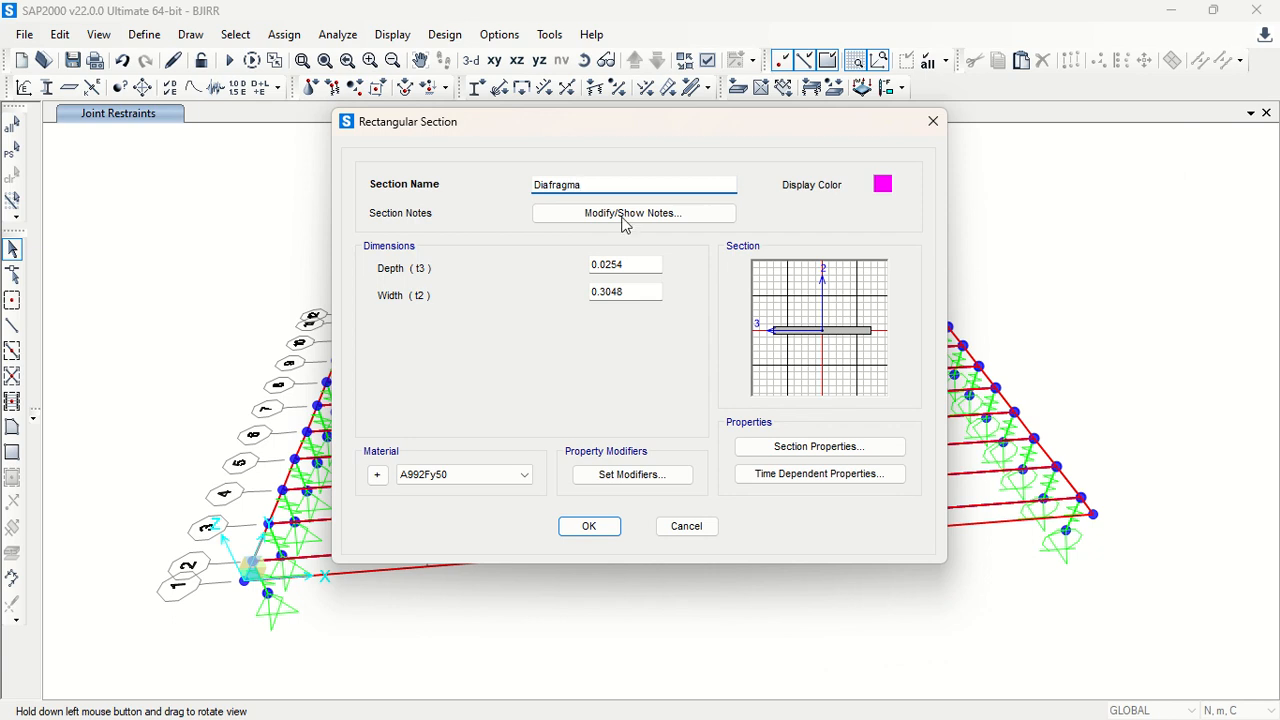
pyautogui.doubleClick(648, 268)
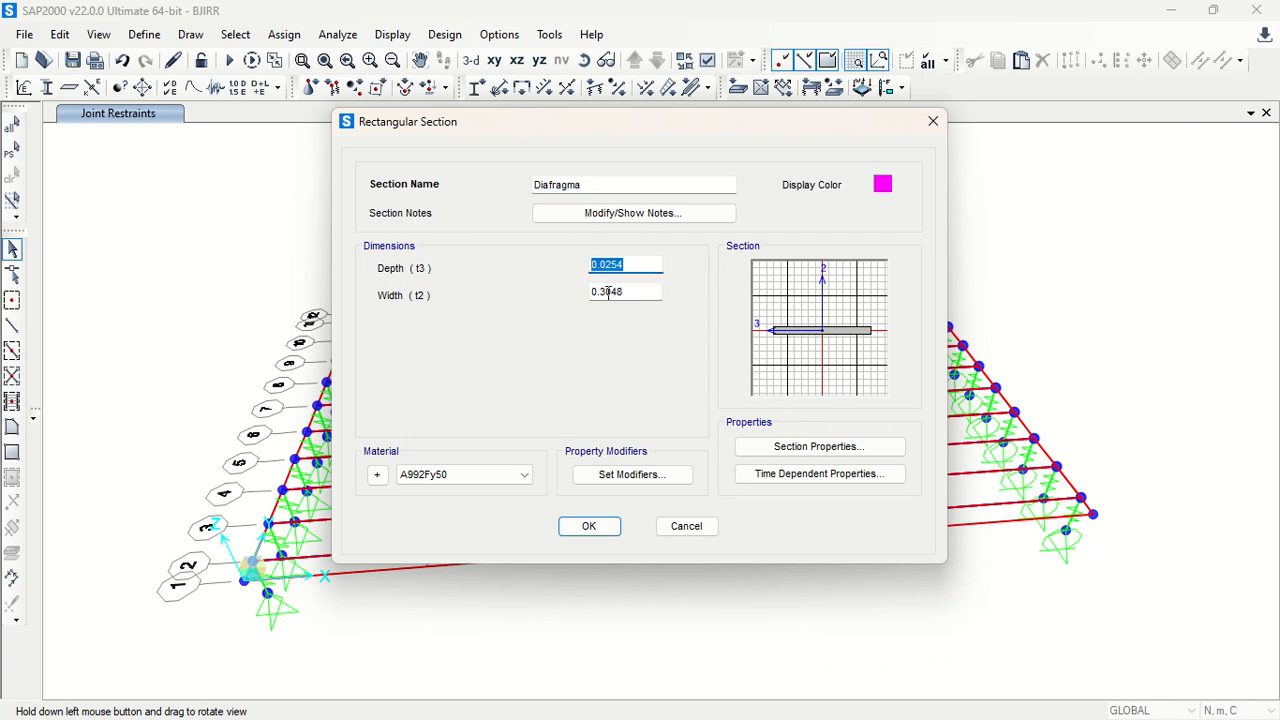
pyautogui.hotkey('alt', 'Tab')
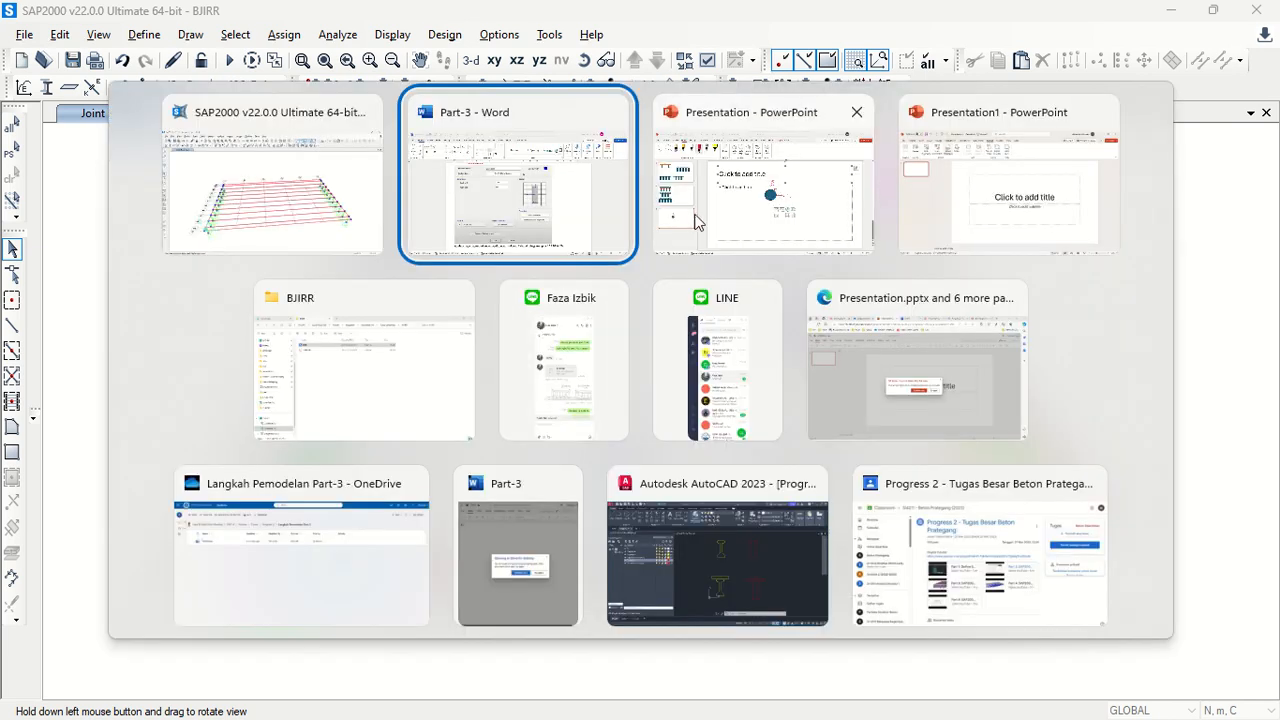
pyautogui.hotkey('alt', 'Tab')
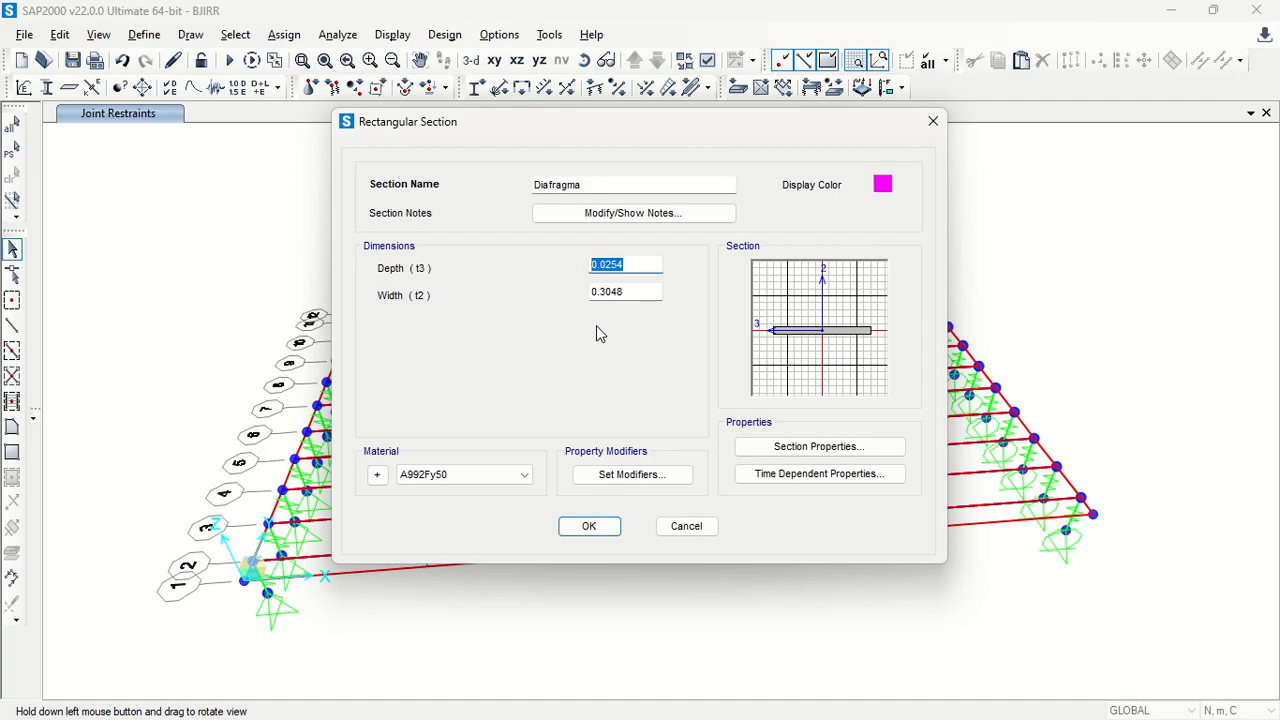
pyautogui.write('1.2')
pyautogui.hotkey('alt', 'Tab')
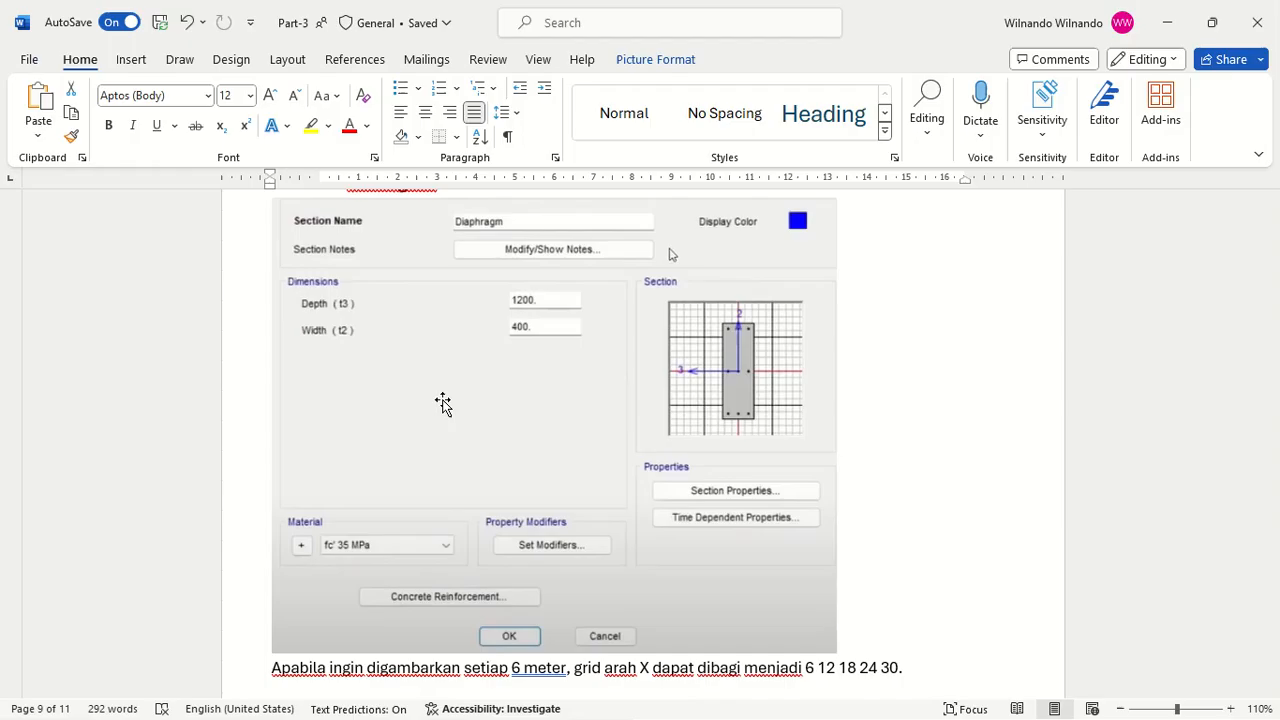
pyautogui.hotkey('alt', 'Tab')
pyautogui.press('Tab')
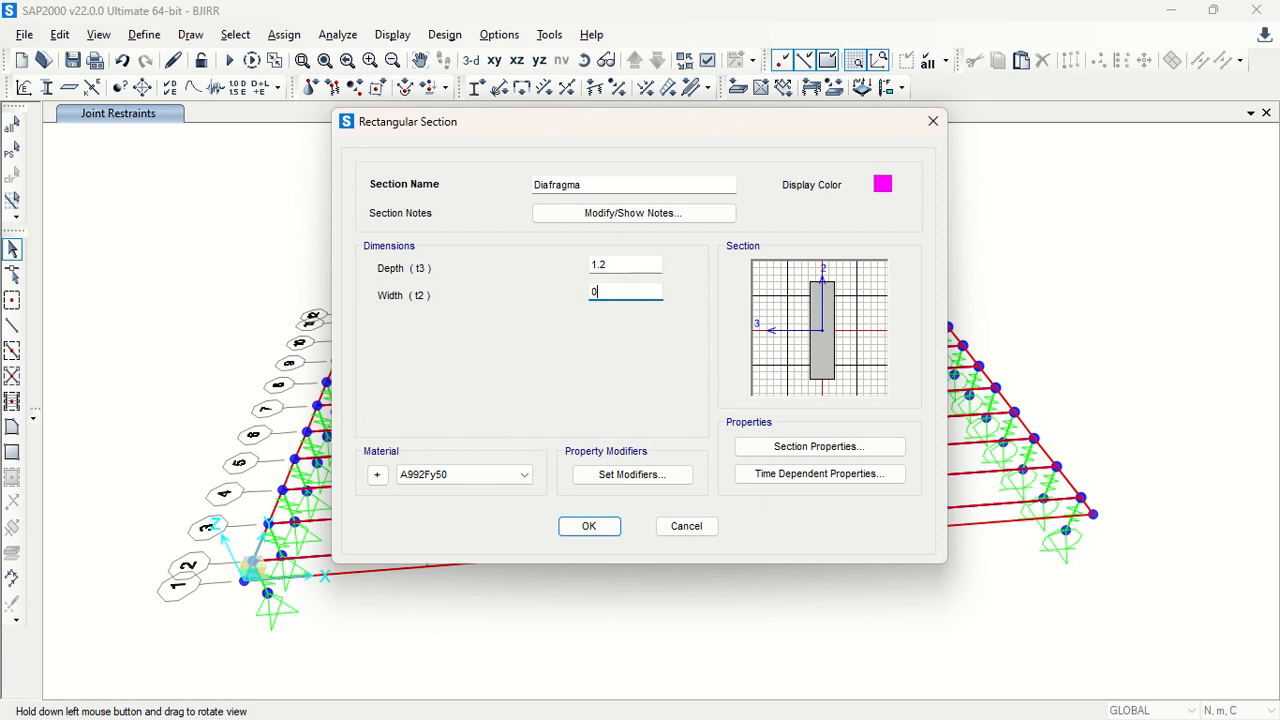
pyautogui.write('0.4')
pyautogui.click(619, 263)
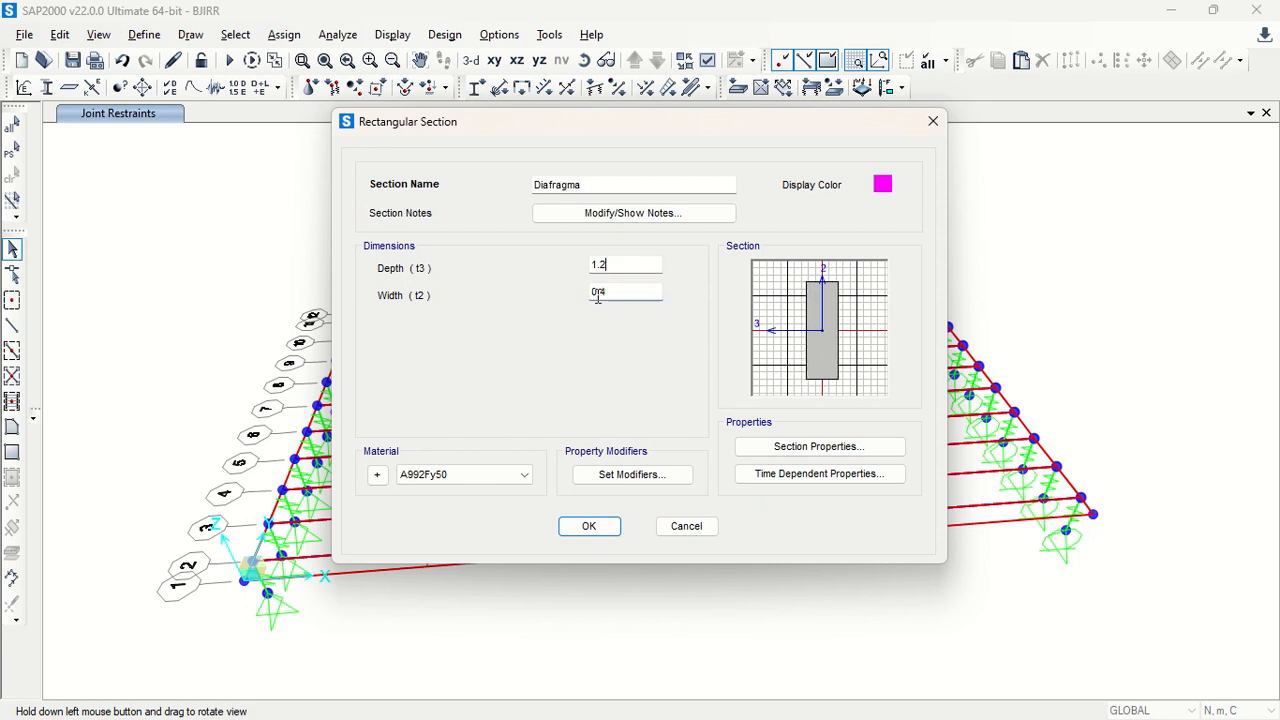
# Assign the fc' 35 MPa material to the Diafragma section and save the frame section definitions.
pyautogui.click(490, 476)
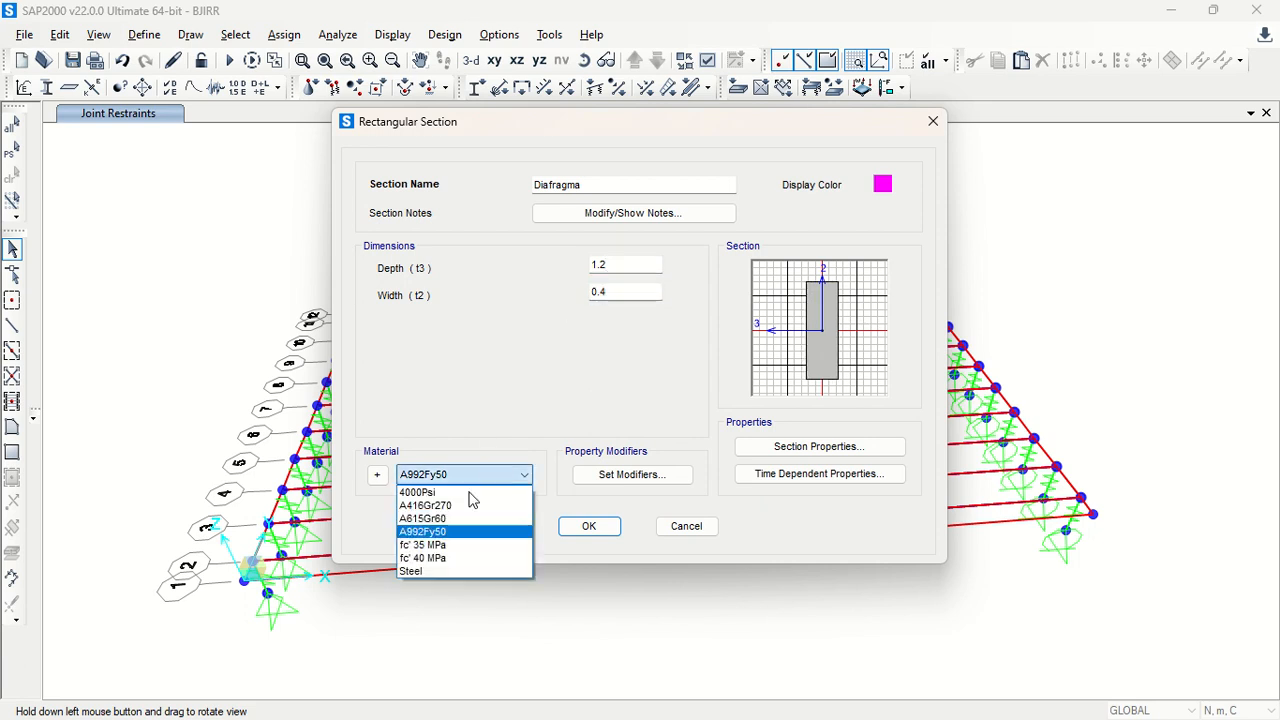
pyautogui.click(435, 545)
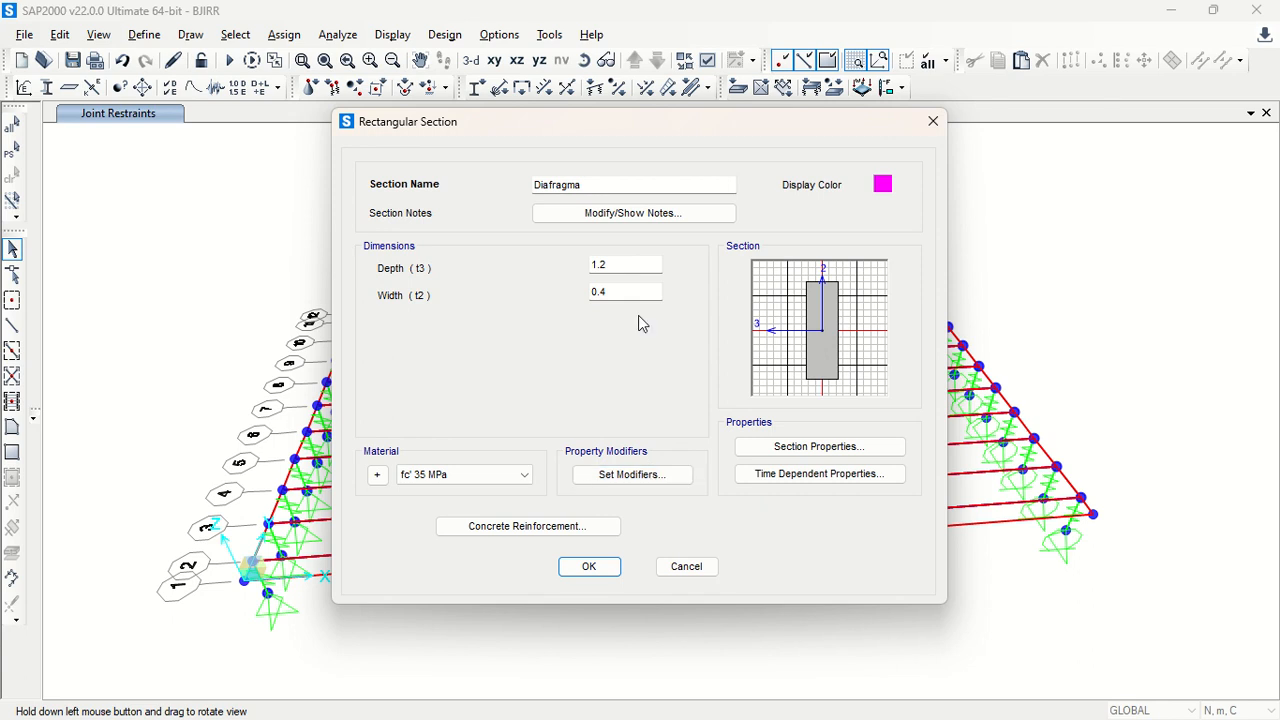
pyautogui.click(589, 566)
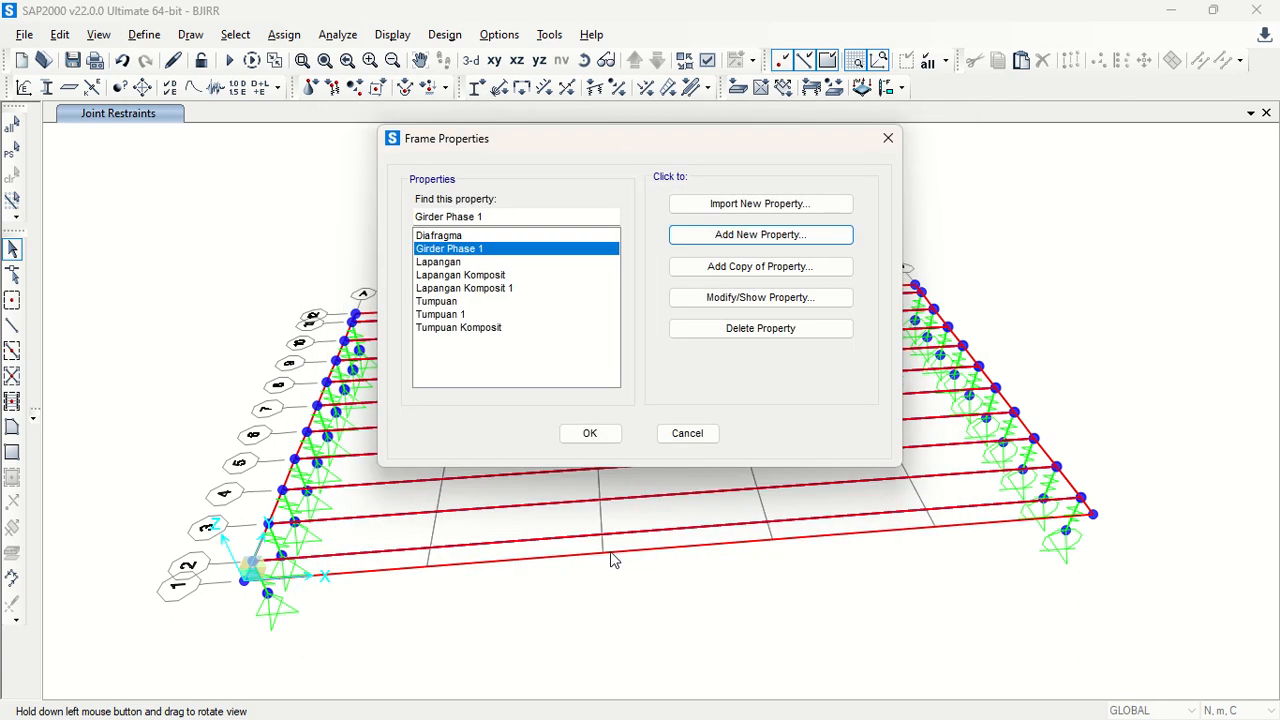
pyautogui.click(590, 433)
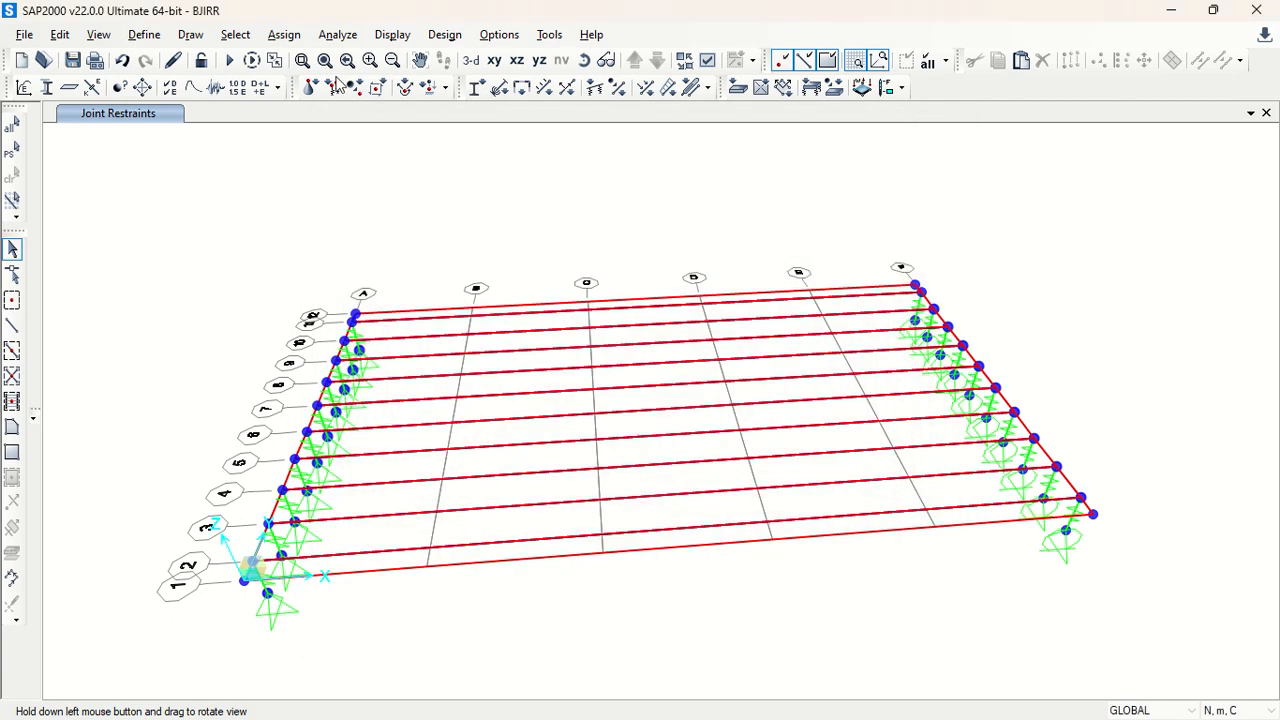
# Draw straight Diafragma frames from girder to girder along grid line B at X = 6, from grid line 11 to grid line 2.
pyautogui.click(190, 34)
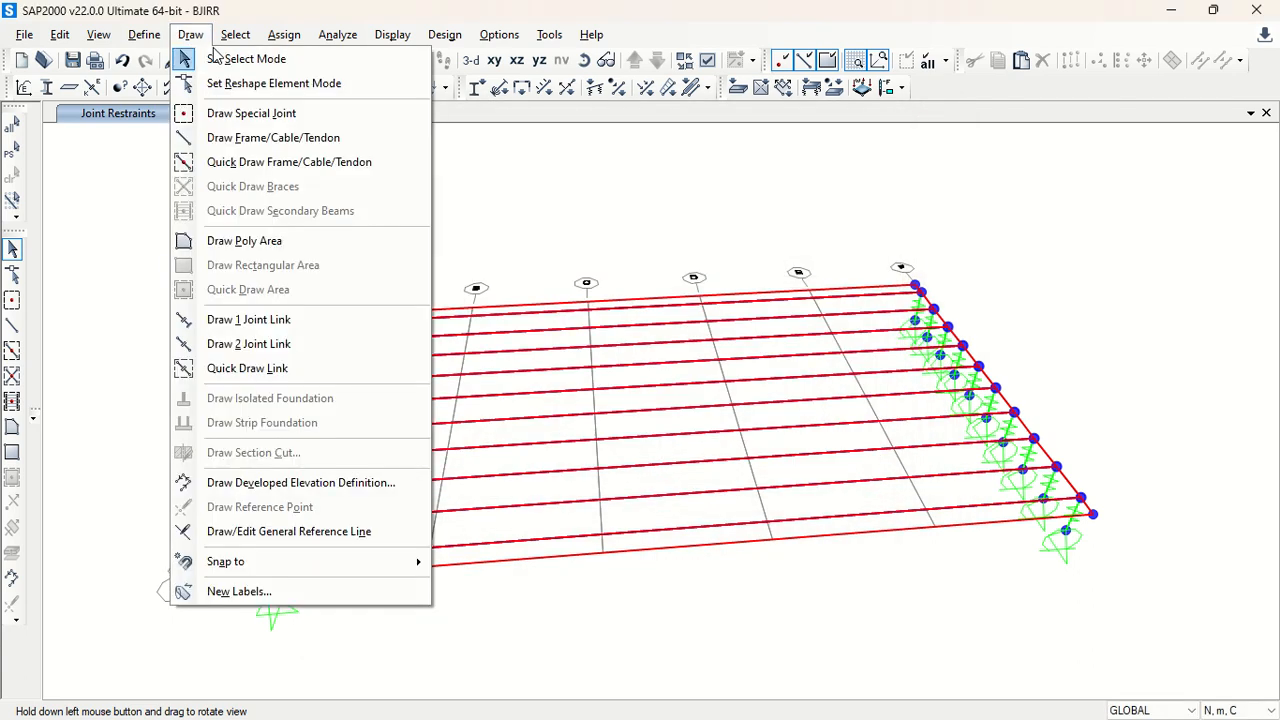
pyautogui.click(310, 137)
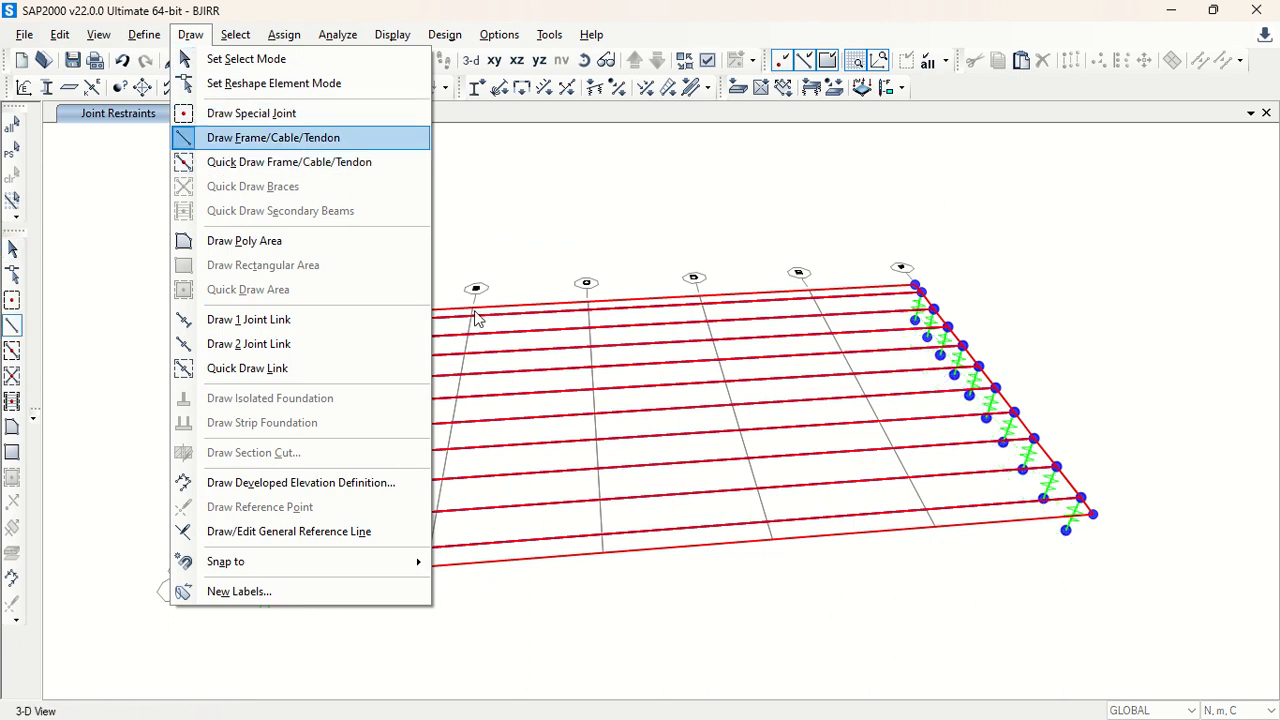
pyautogui.moveTo(776, 250); pyautogui.dragTo(836, 190)
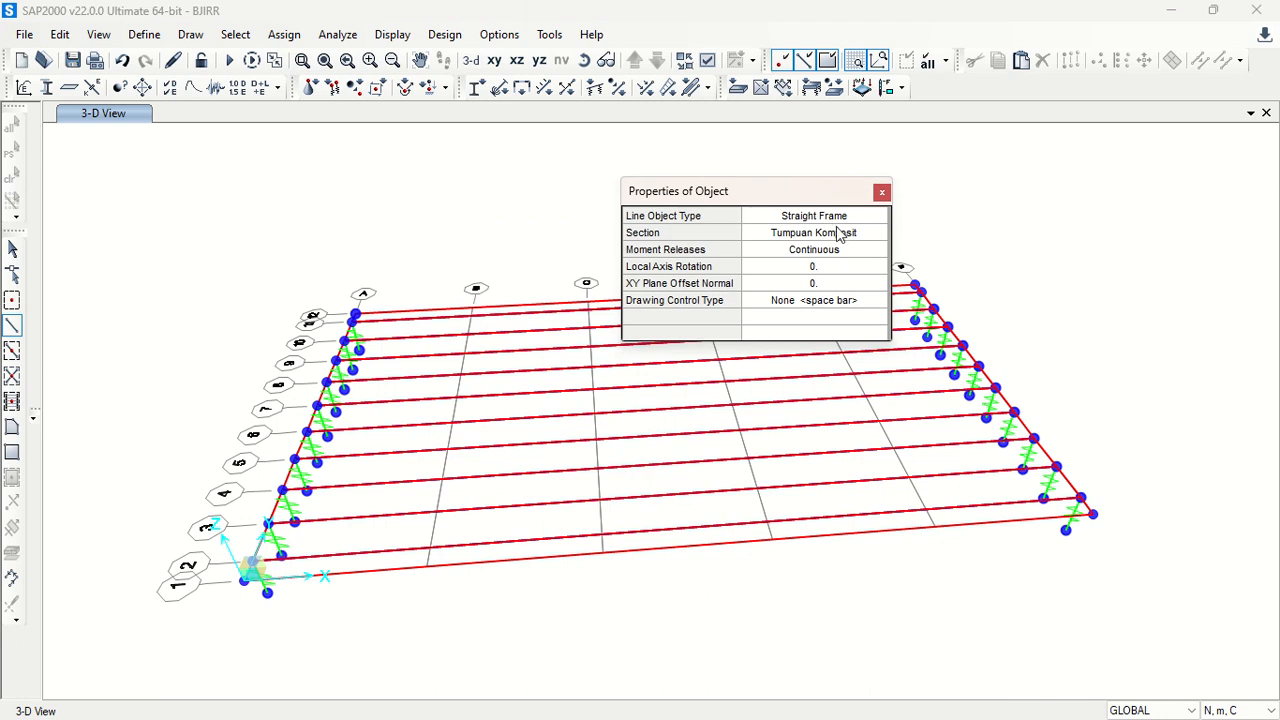
pyautogui.click(840, 232)
pyautogui.click(866, 234)
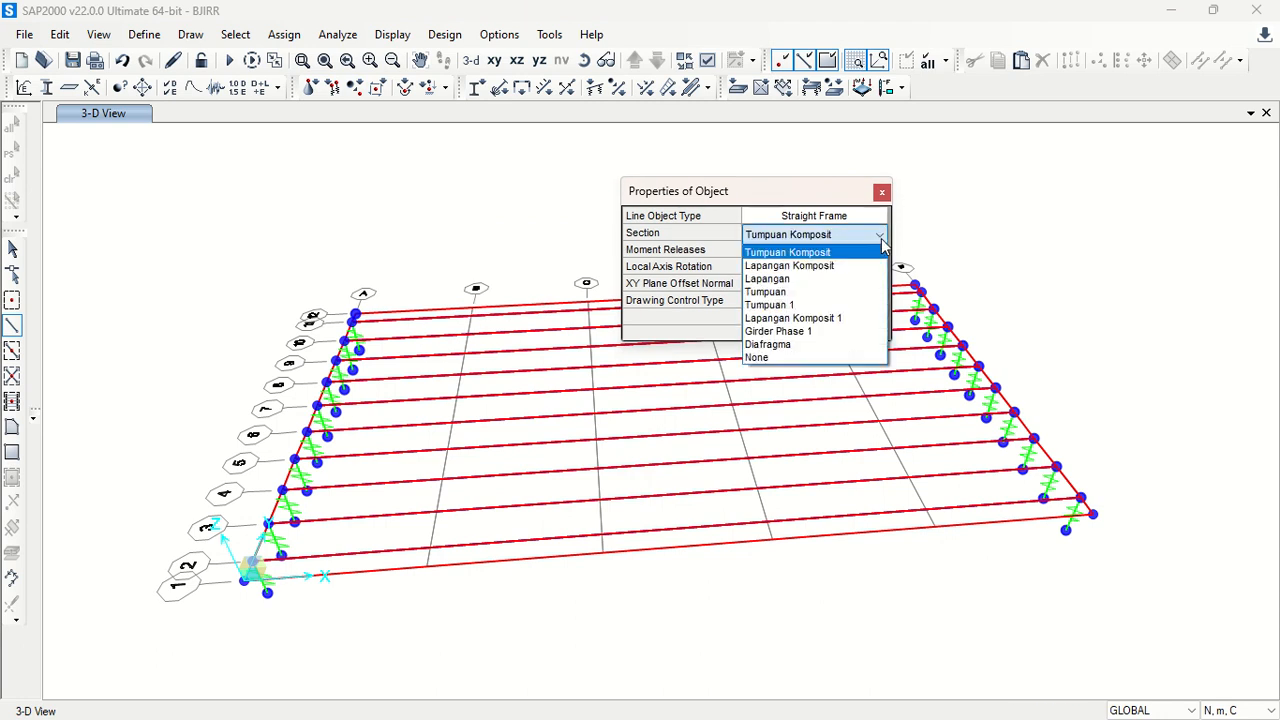
pyautogui.click(790, 344)
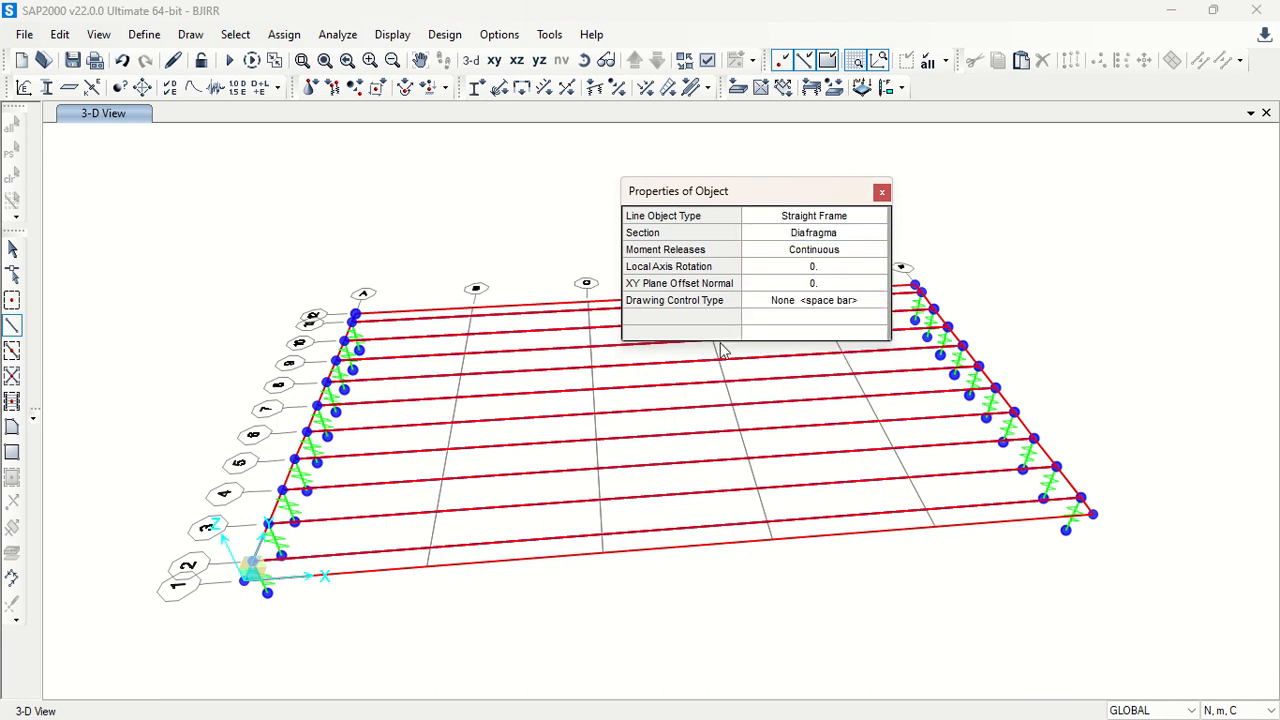
pyautogui.click(470, 316)
pyautogui.click(469, 335)
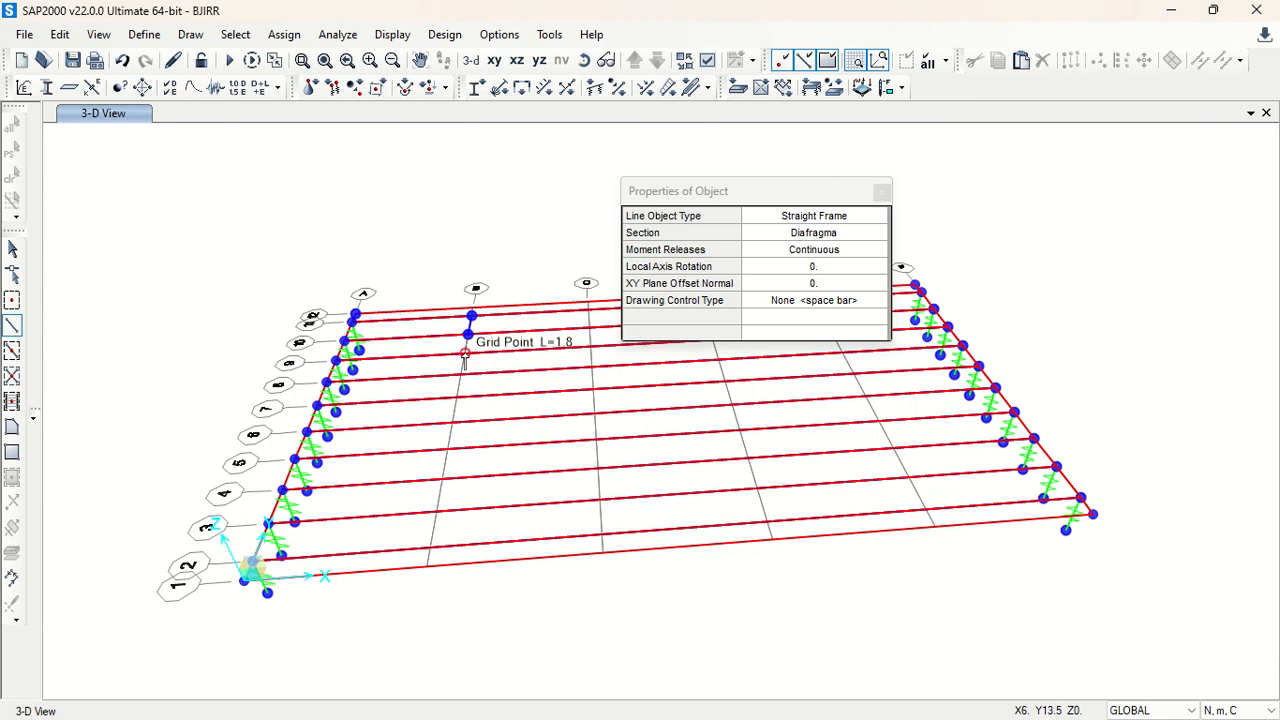
pyautogui.click(465, 353)
pyautogui.click(461, 374)
pyautogui.click(457, 397)
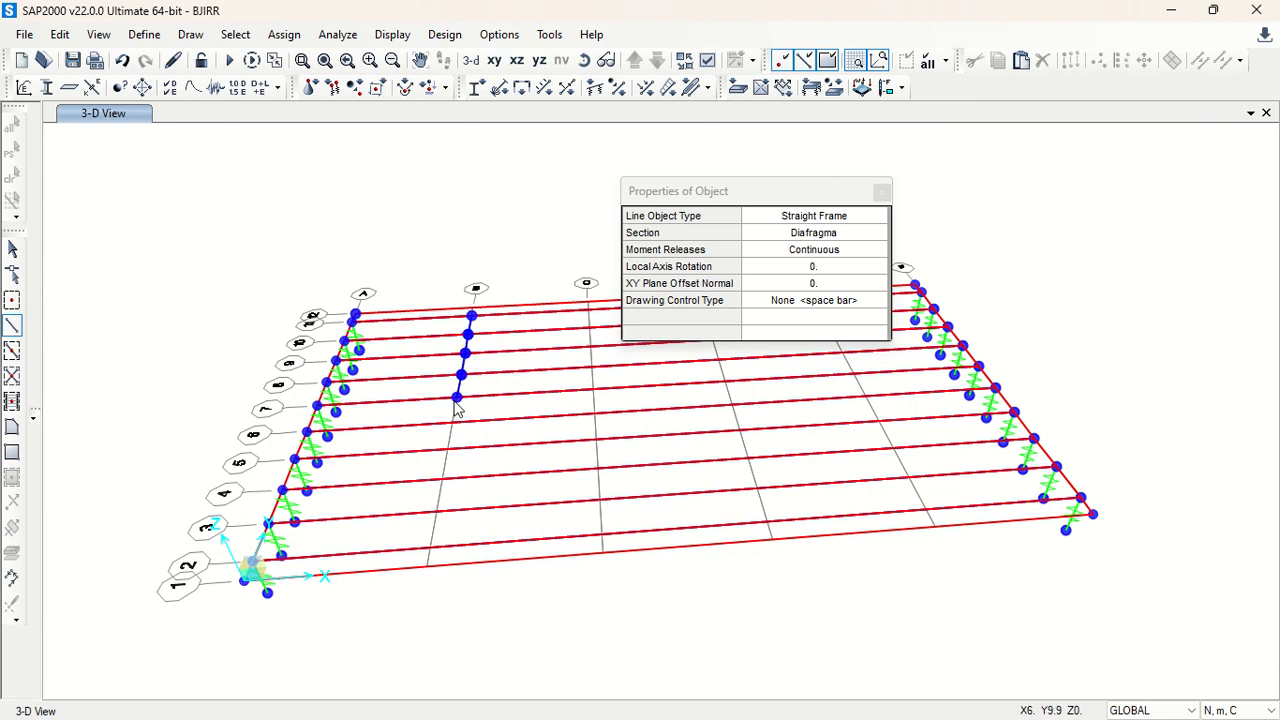
pyautogui.click(453, 422)
pyautogui.click(447, 450)
pyautogui.click(442, 478)
pyautogui.click(437, 512)
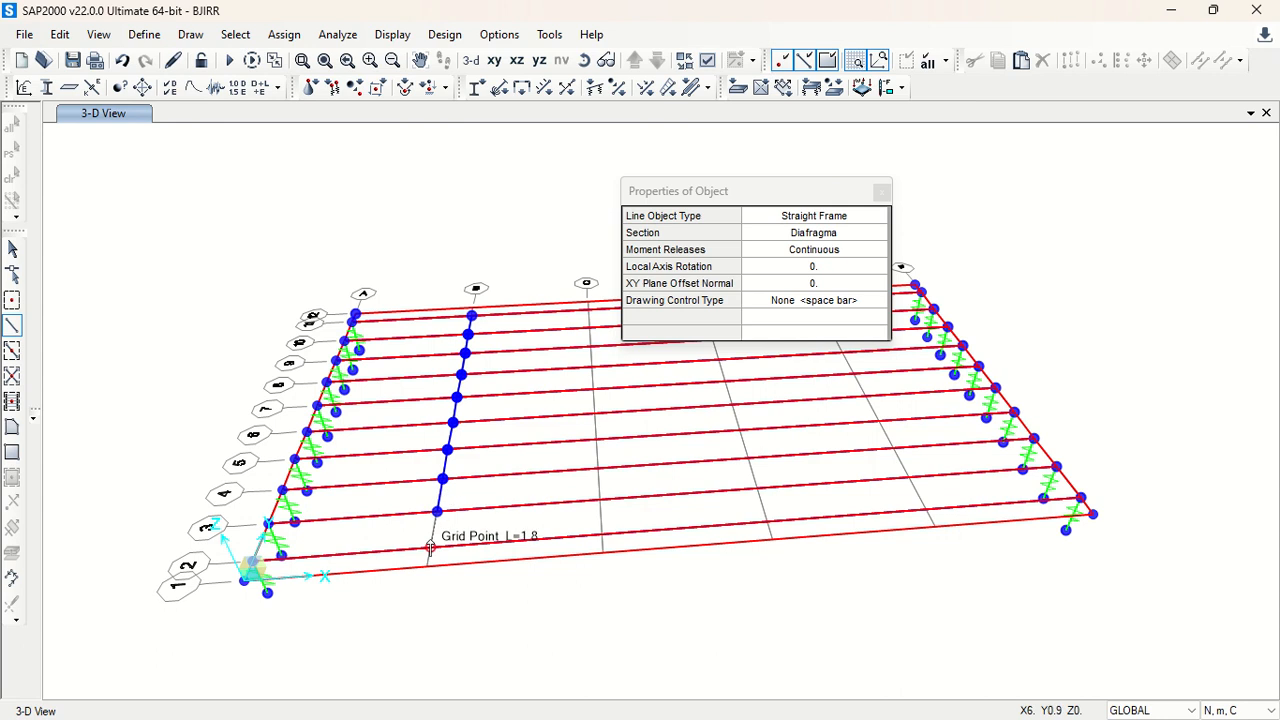
pyautogui.click(430, 547)
pyautogui.click(881, 191)
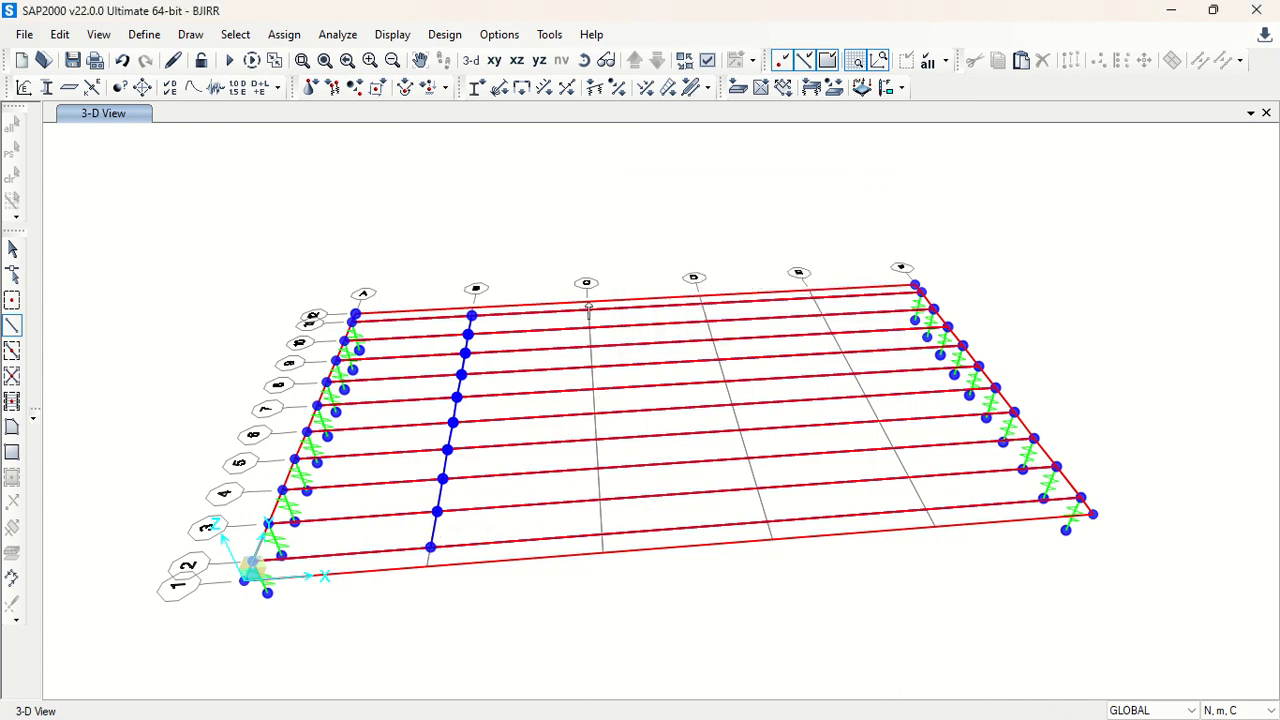
# Replicate the nine diaphragm frames on grid line B linearly with dx 6, dy 0, dz 0 and 3 copies.
pyautogui.scroll(3, 465, 330)
pyautogui.scroll(-2, 473, 330)
pyautogui.click(467, 333)
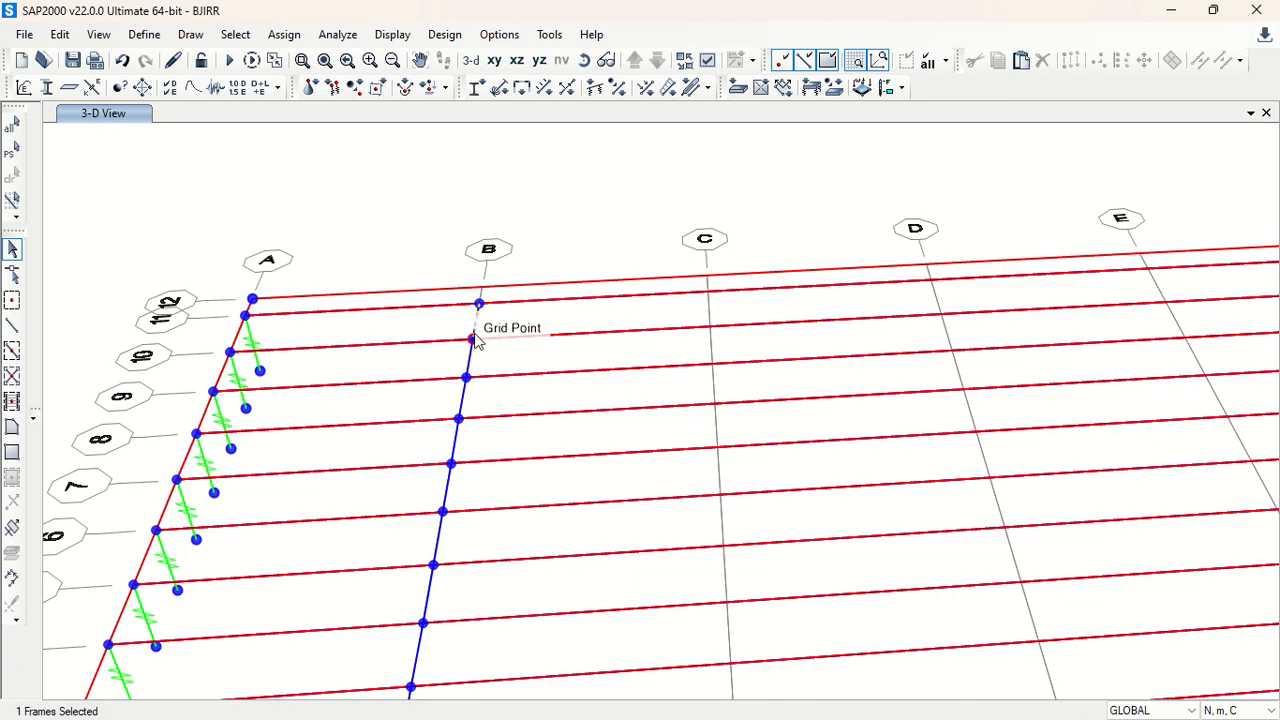
pyautogui.click(468, 366)
pyautogui.click(461, 398)
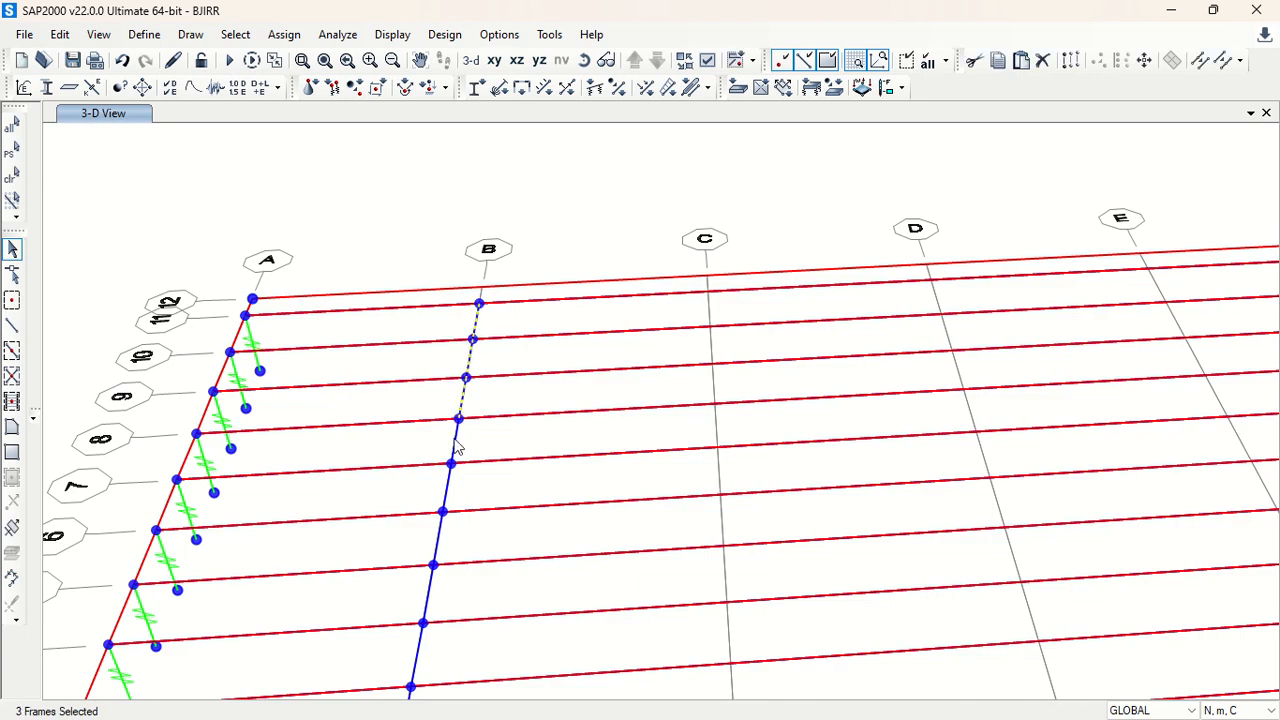
pyautogui.click(455, 442)
pyautogui.click(447, 490)
pyautogui.click(449, 491)
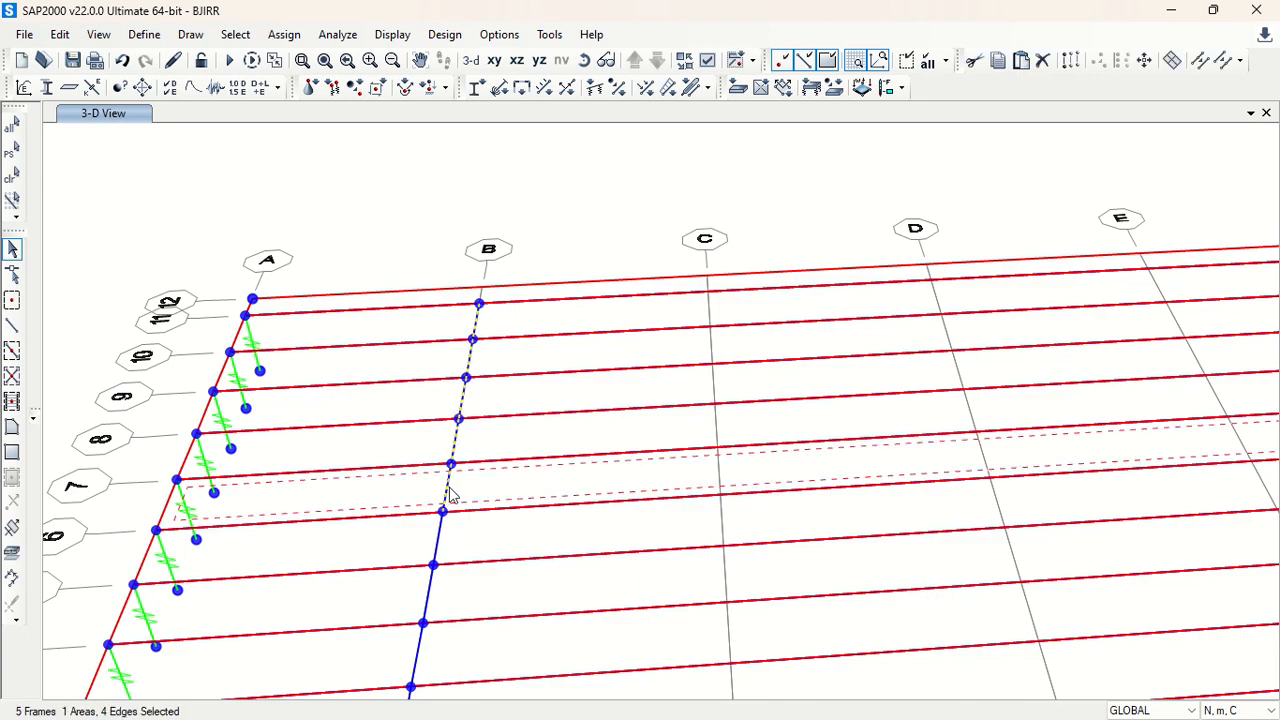
pyautogui.click(450, 496)
pyautogui.click(440, 534)
pyautogui.scroll(-3, 480, 352)
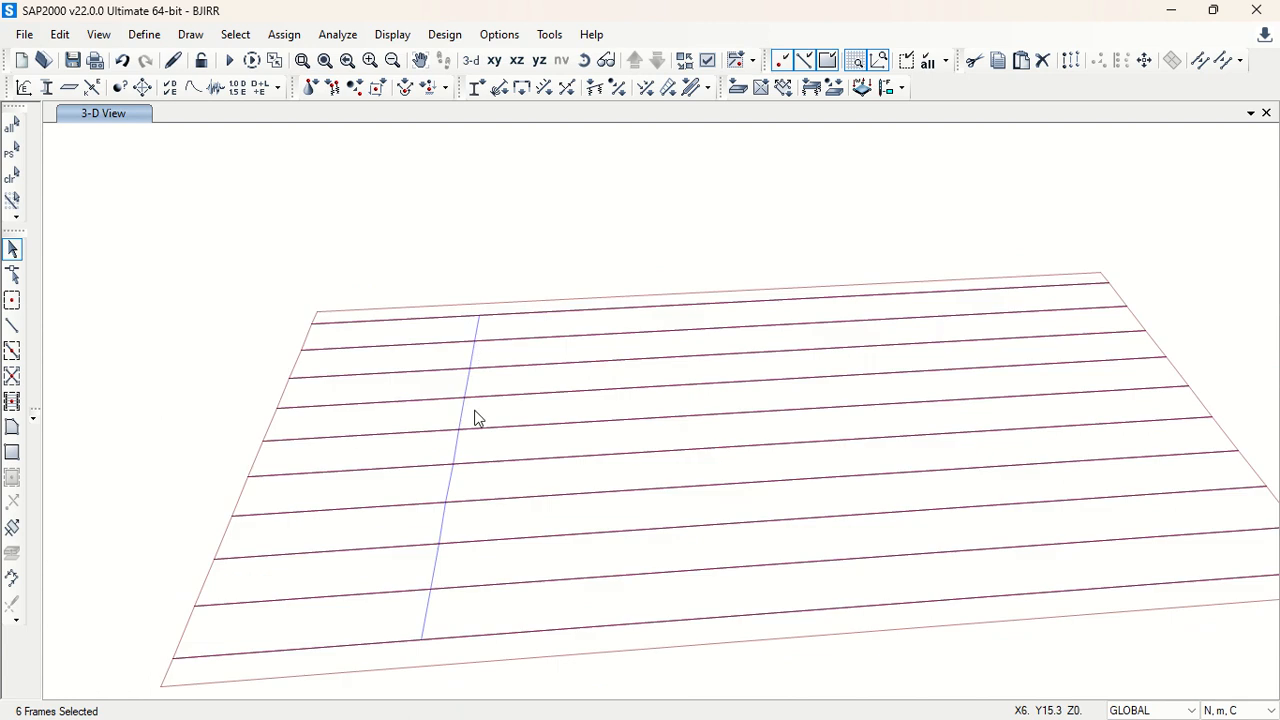
pyautogui.click(454, 500)
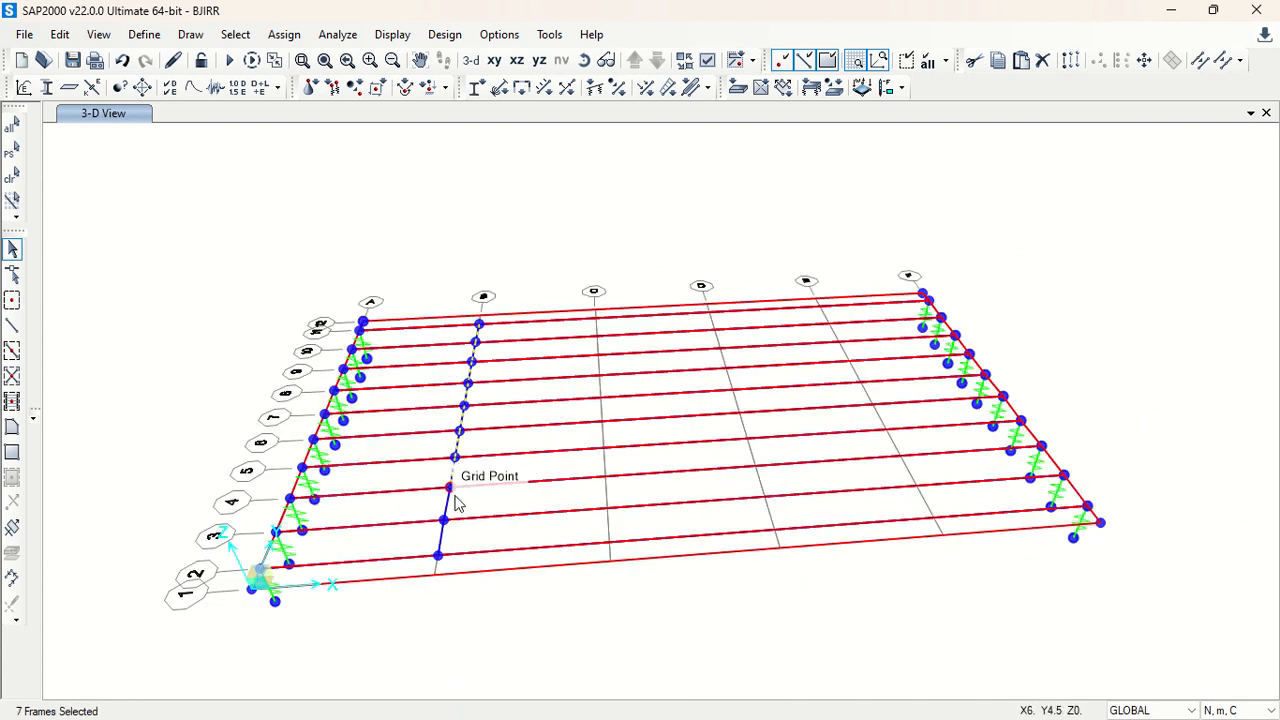
pyautogui.click(441, 538)
pyautogui.click(441, 540)
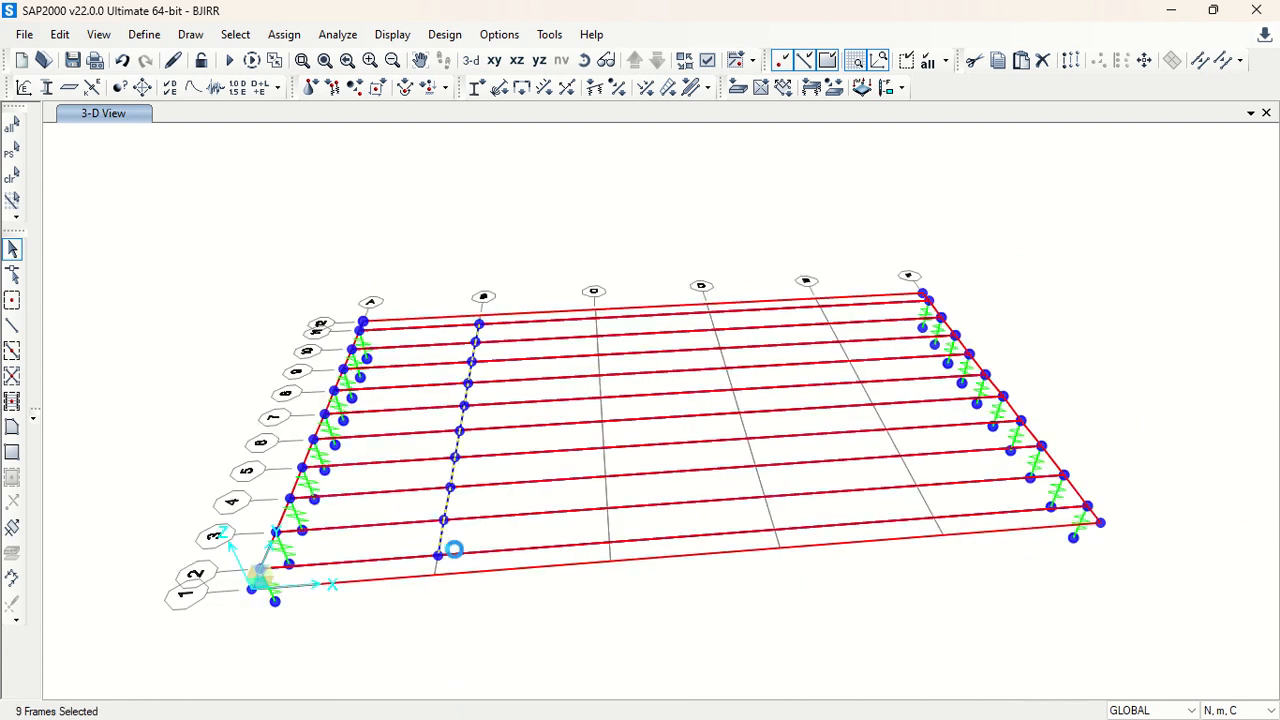
pyautogui.hotkey('ctrl', 'r')
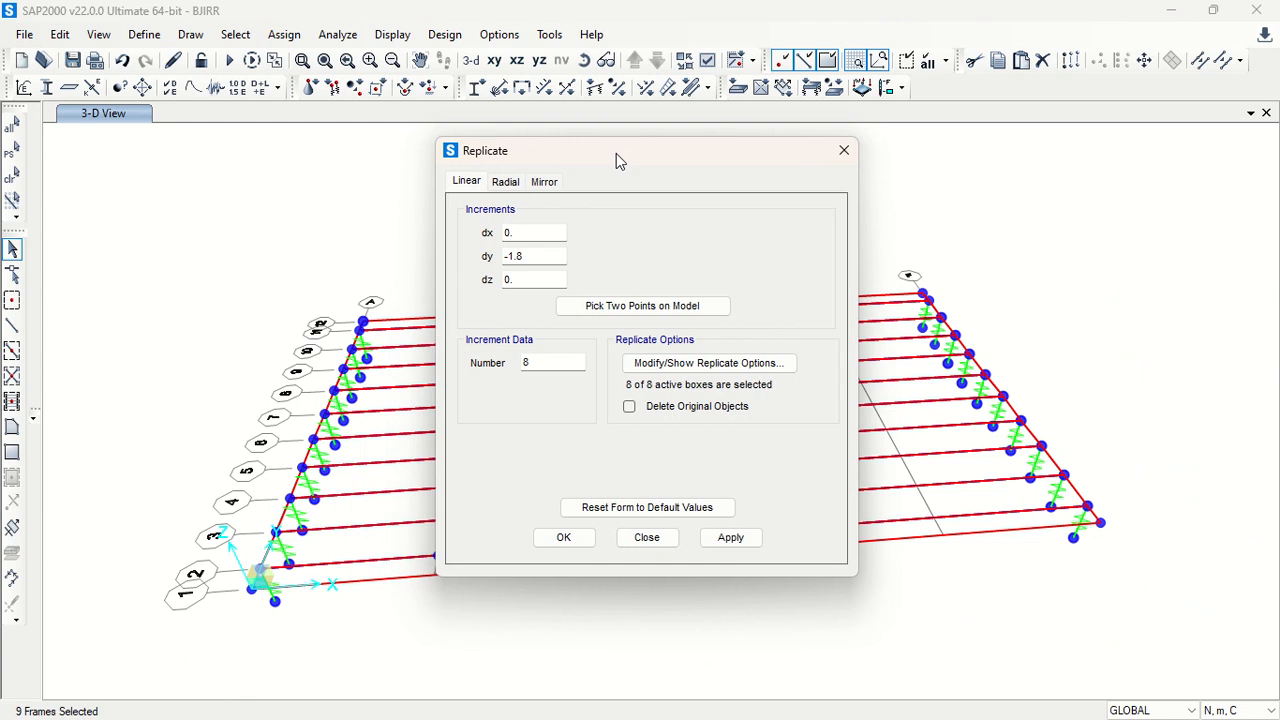
pyautogui.moveTo(616, 153); pyautogui.dragTo(603, 229)
pyautogui.moveTo(548, 332); pyautogui.dragTo(488, 316)
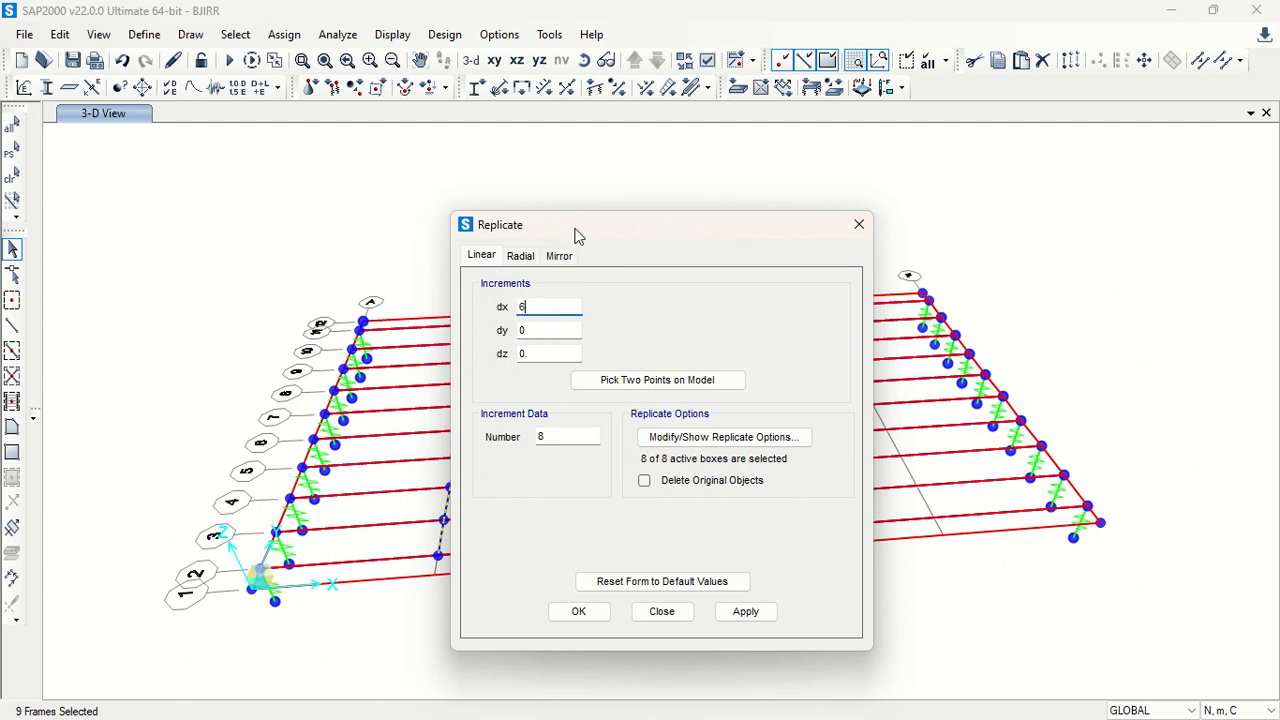
pyautogui.moveTo(576, 235); pyautogui.dragTo(497, 292)
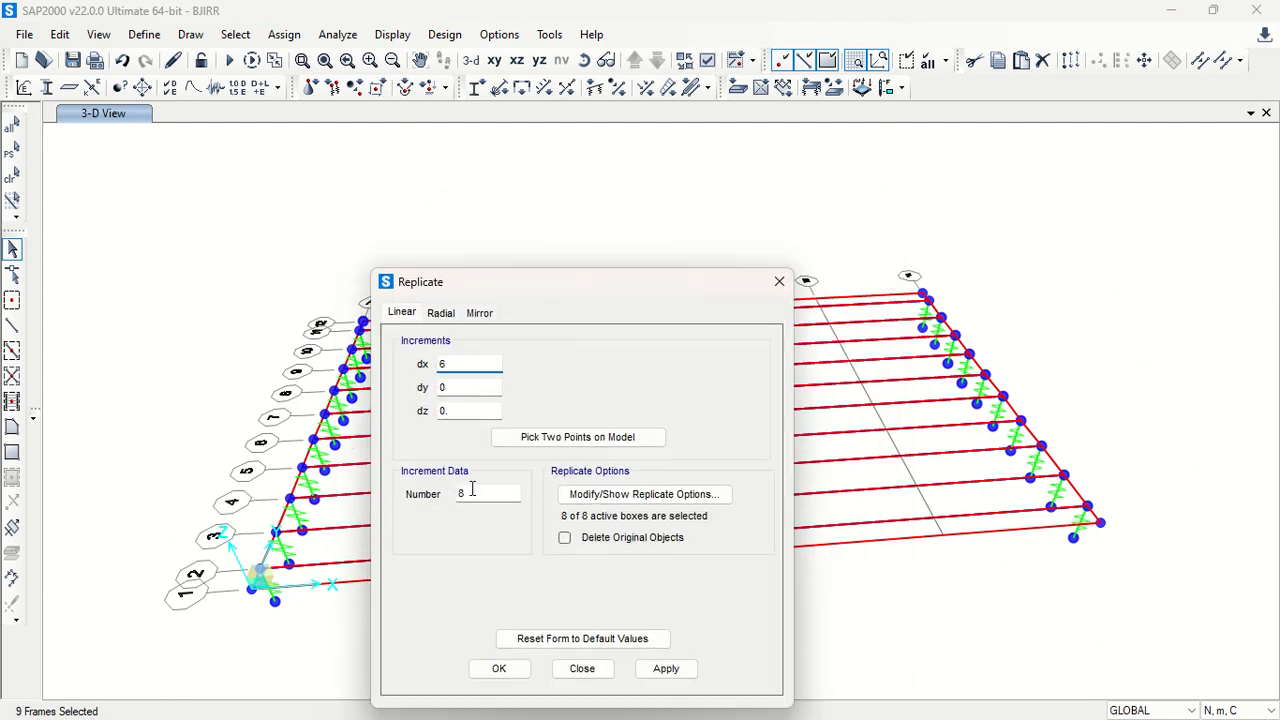
pyautogui.moveTo(472, 490); pyautogui.dragTo(412, 496)
pyautogui.click(666, 669)
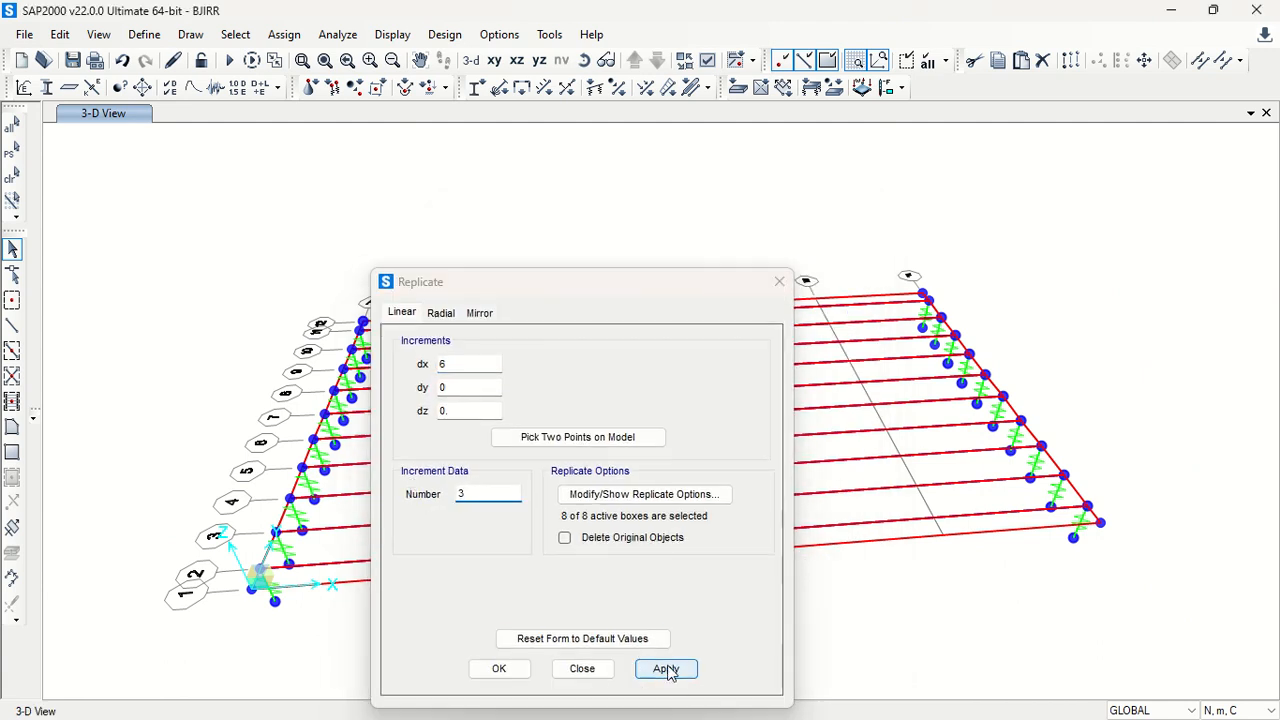
pyautogui.click(584, 669)
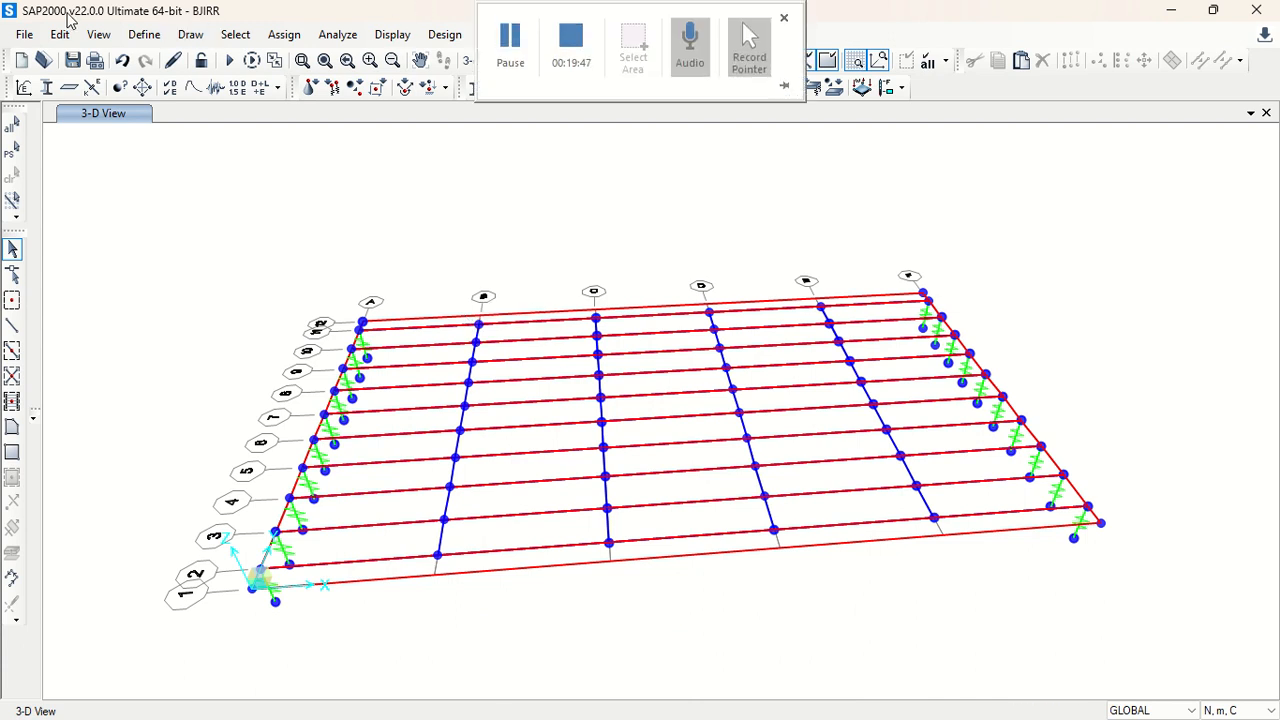
# Set the 3-D view's display options to the Extrude view type.
pyautogui.click(60, 34)
pyautogui.click(60, 34)
pyautogui.click(60, 34)
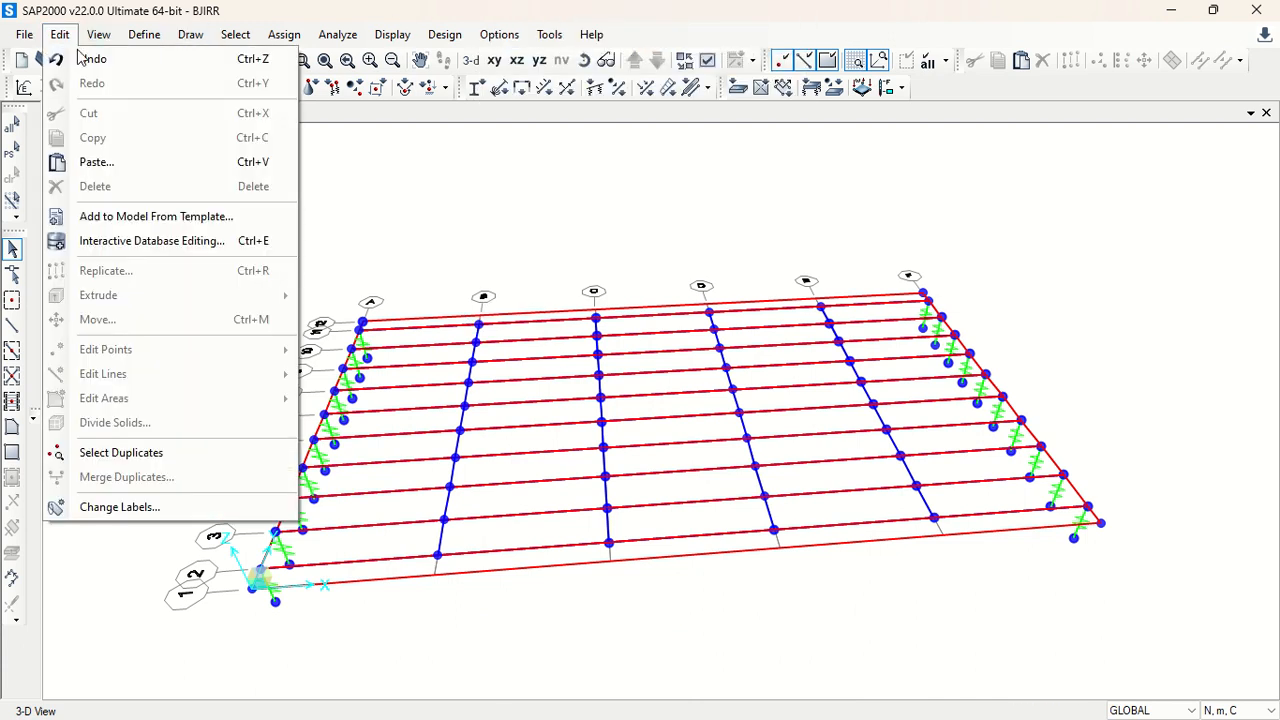
pyautogui.click(106, 36)
pyautogui.click(168, 137)
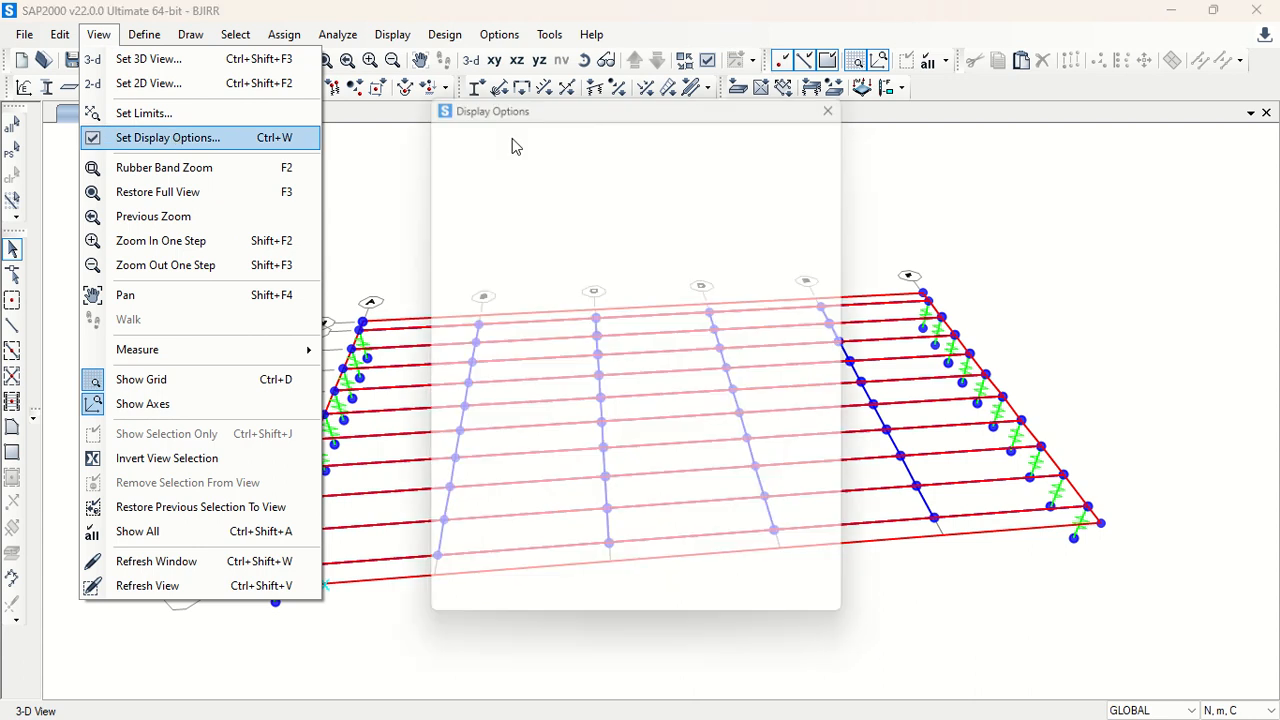
pyautogui.click(553, 121)
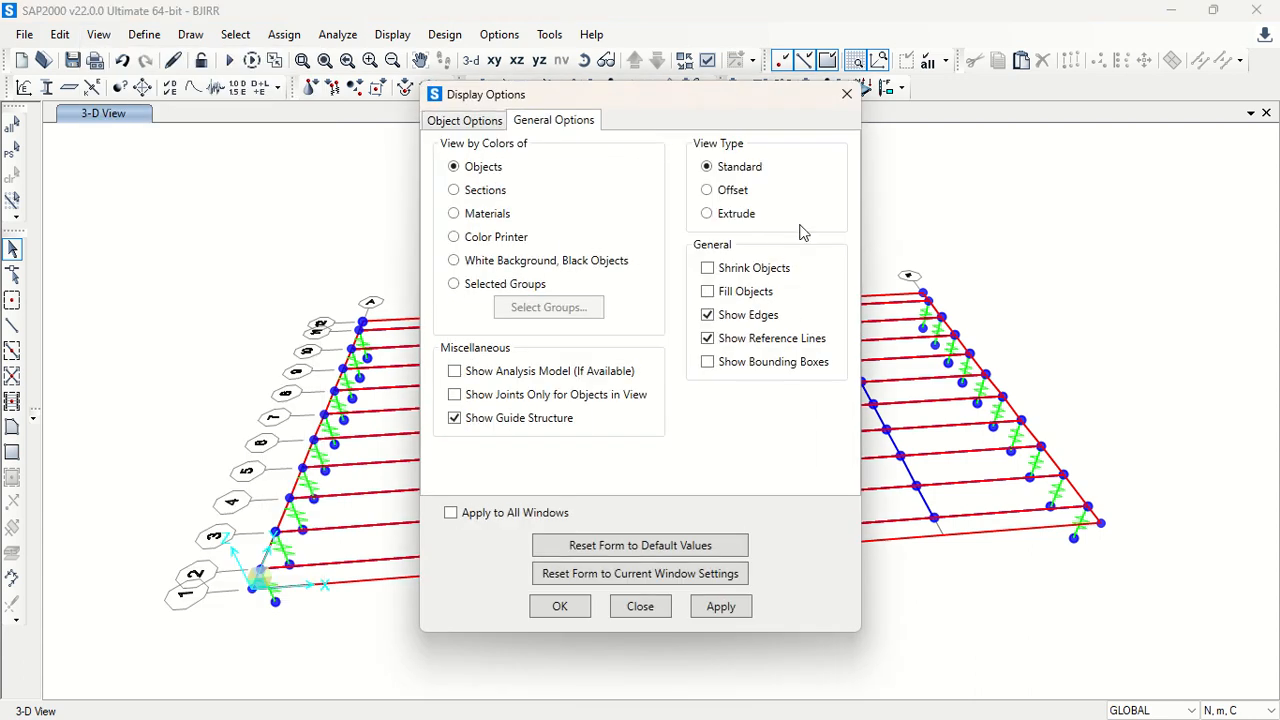
pyautogui.click(718, 608)
pyautogui.click(640, 608)
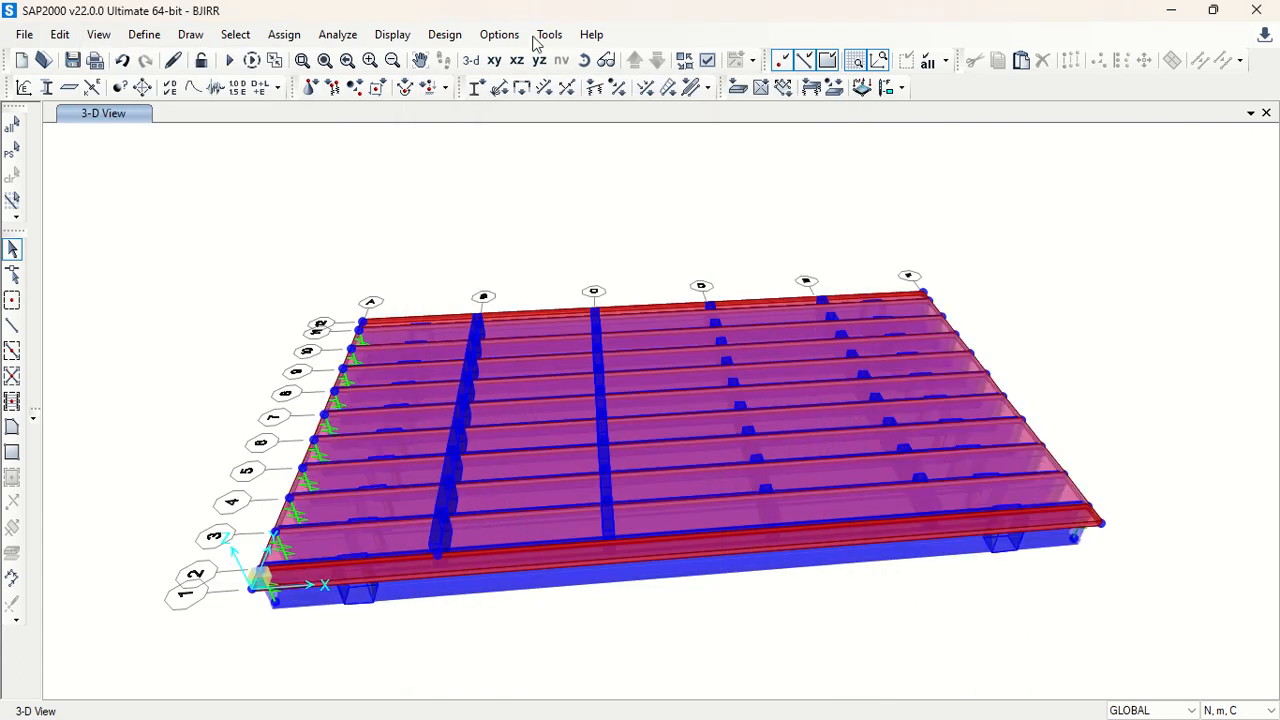
# Select all frames with the Diafragma section by their frame section property.
pyautogui.click(584, 60)
pyautogui.moveTo(912, 262); pyautogui.dragTo(987, 186)
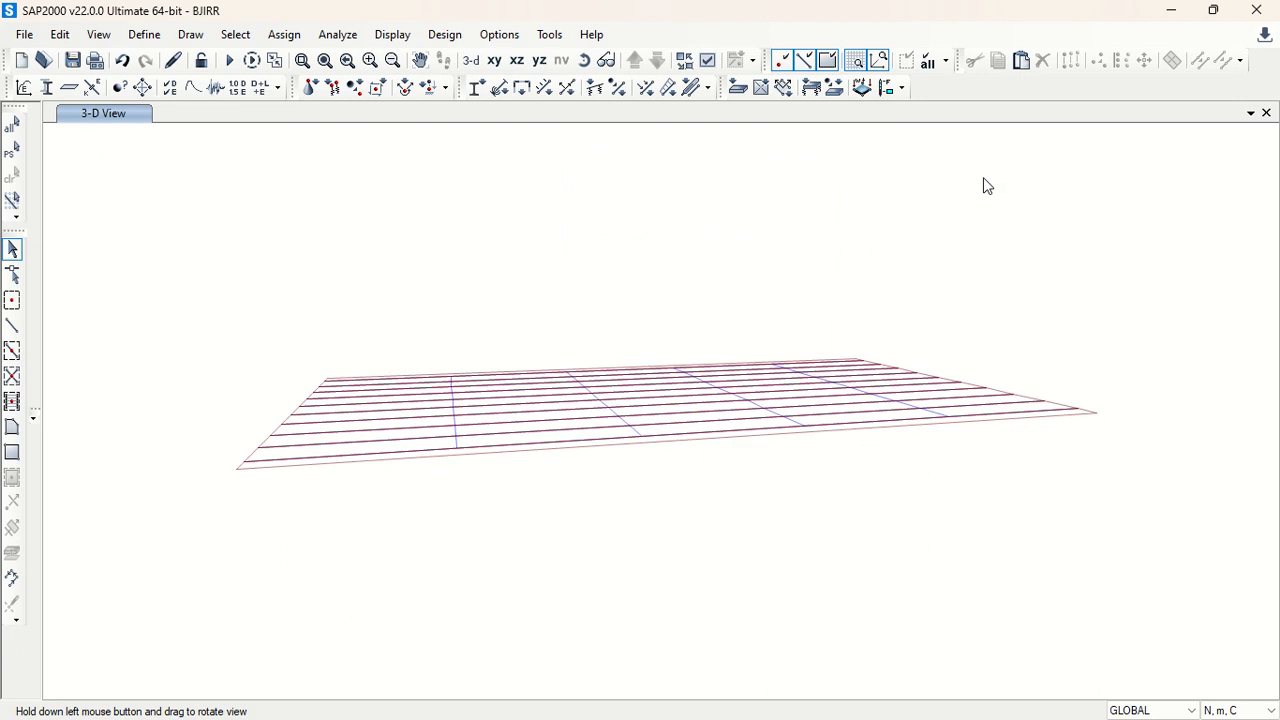
pyautogui.click(584, 62)
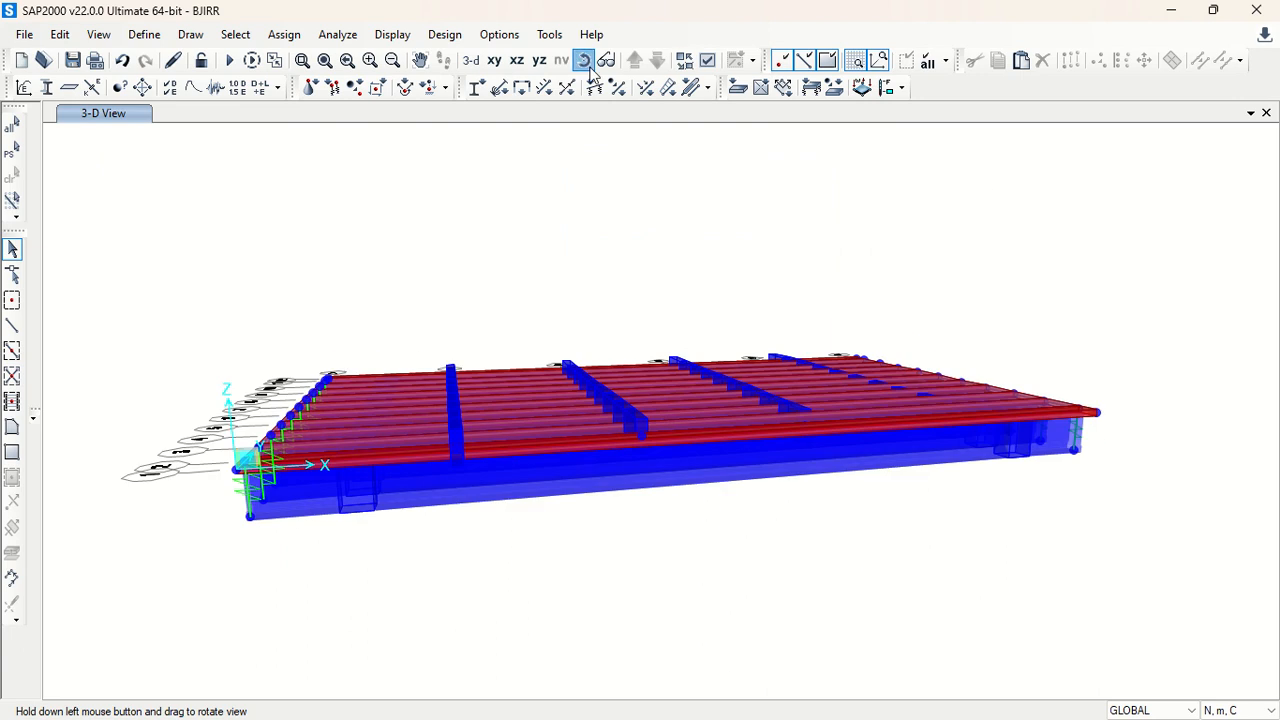
pyautogui.moveTo(871, 239); pyautogui.dragTo(877, 221)
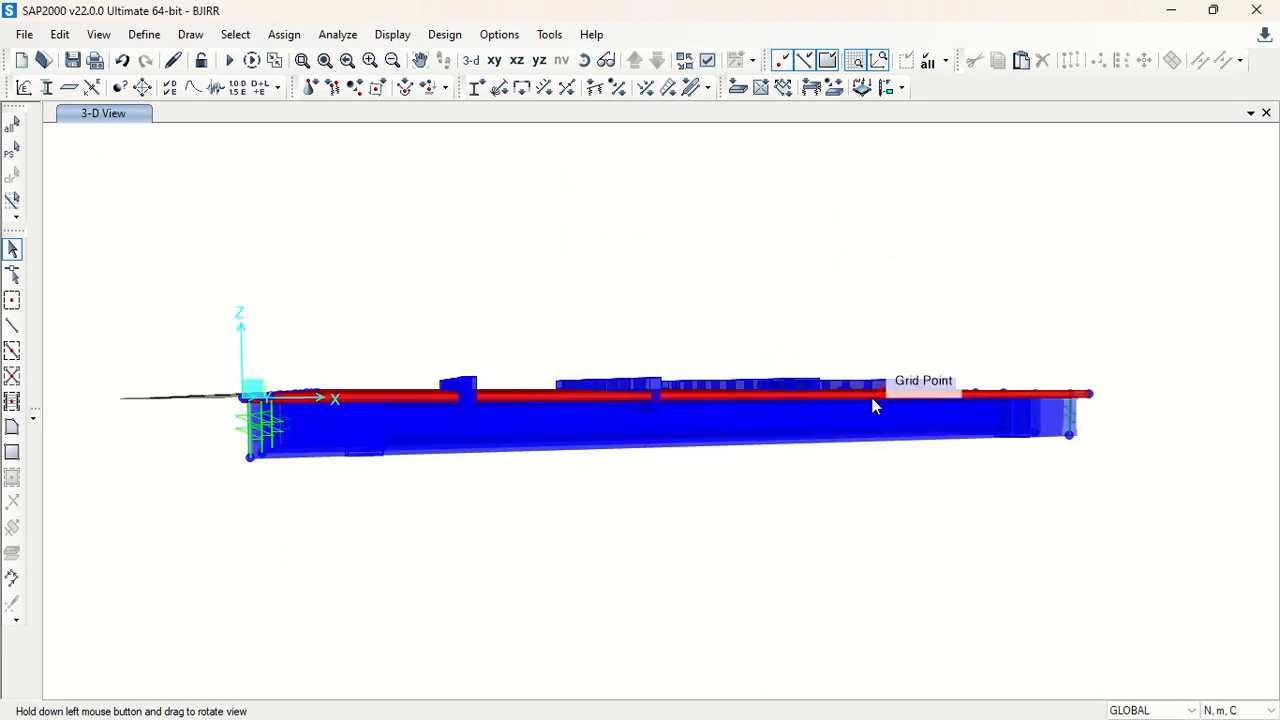
pyautogui.moveTo(485, 403); pyautogui.dragTo(506, 380)
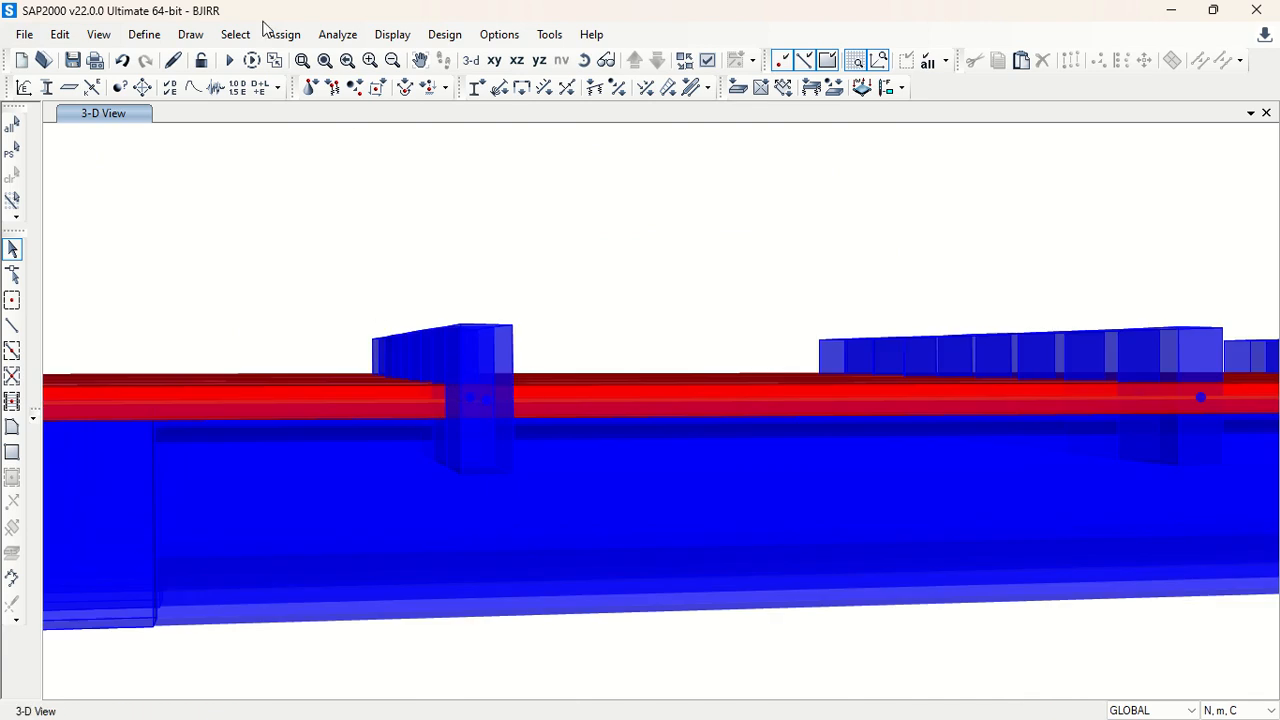
pyautogui.click(235, 34)
pyautogui.moveTo(420, 62)
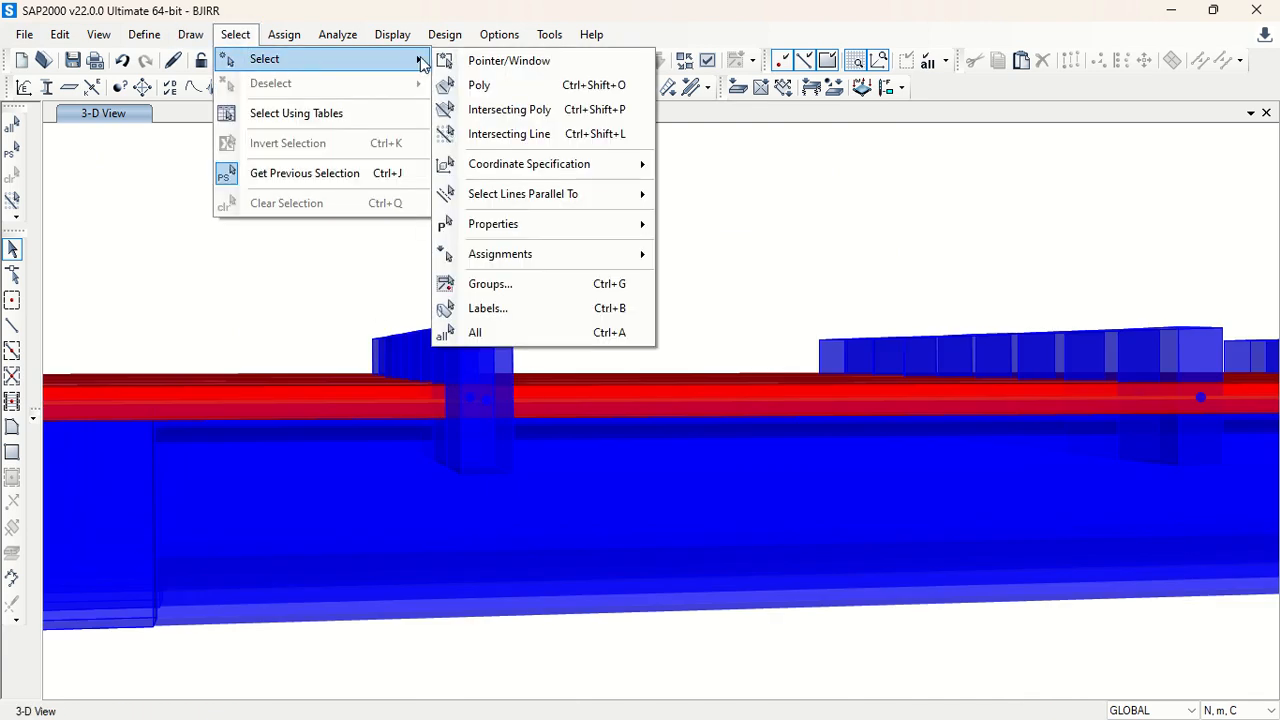
pyautogui.moveTo(560, 224)
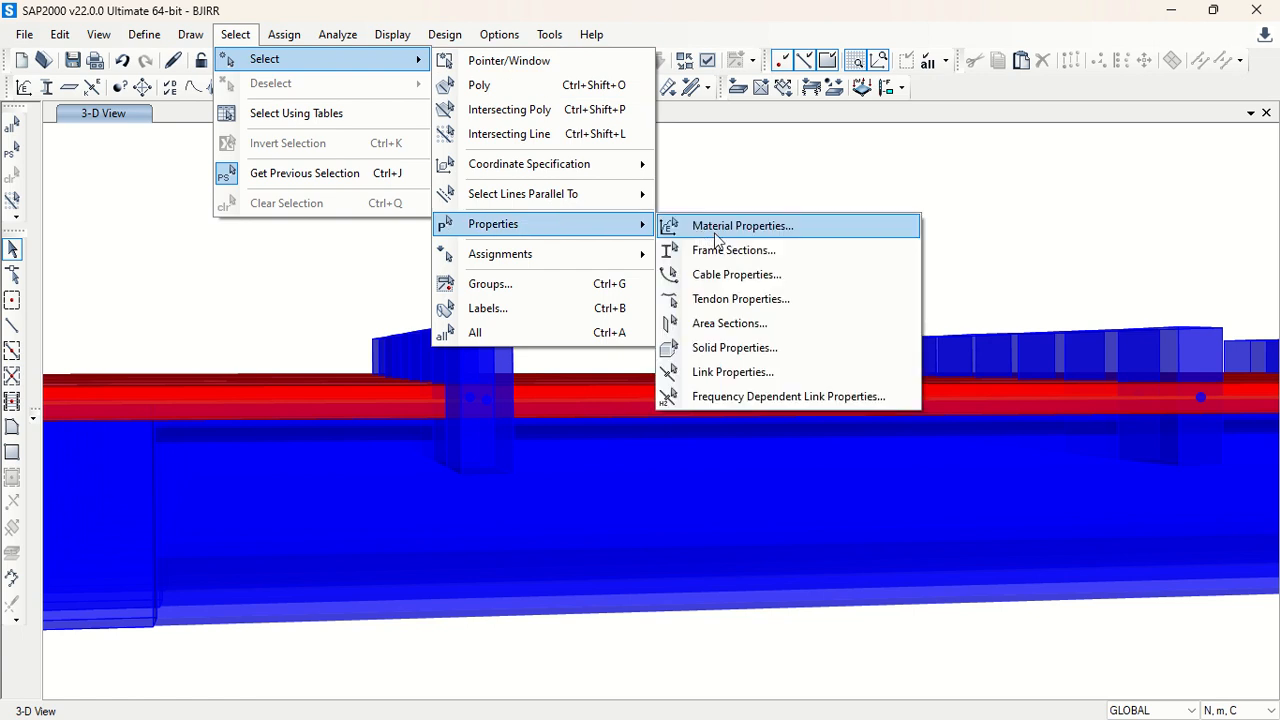
pyautogui.click(718, 250)
pyautogui.click(577, 251)
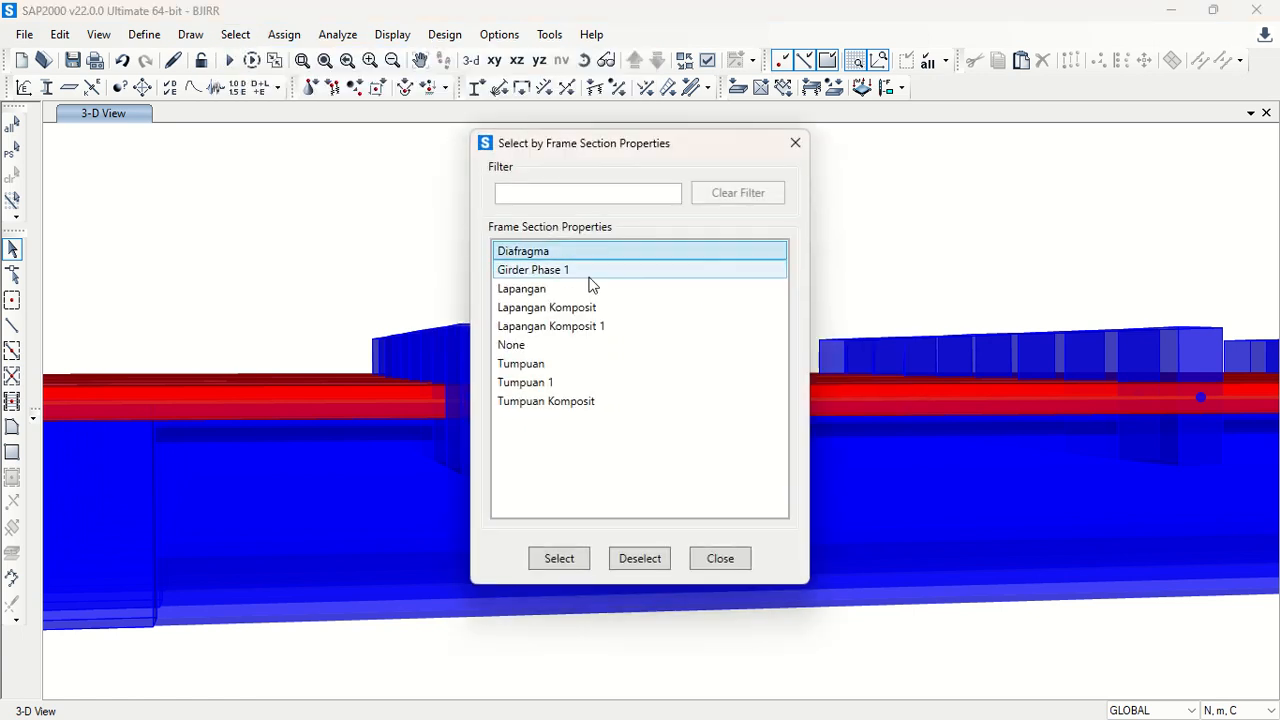
pyautogui.click(580, 559)
pyautogui.click(714, 557)
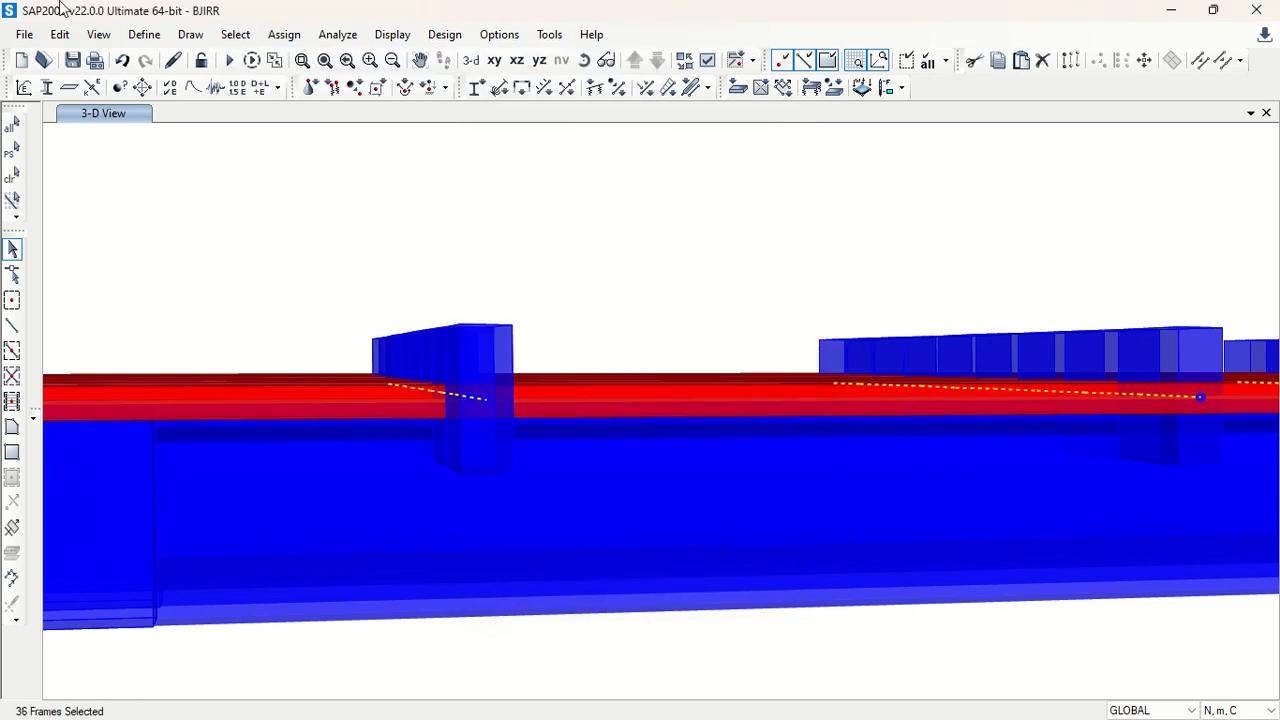
# Assign insertion point 8 (Top Center) to the selected diaphragm frames, with zero joint offsets.
pyautogui.click(284, 34)
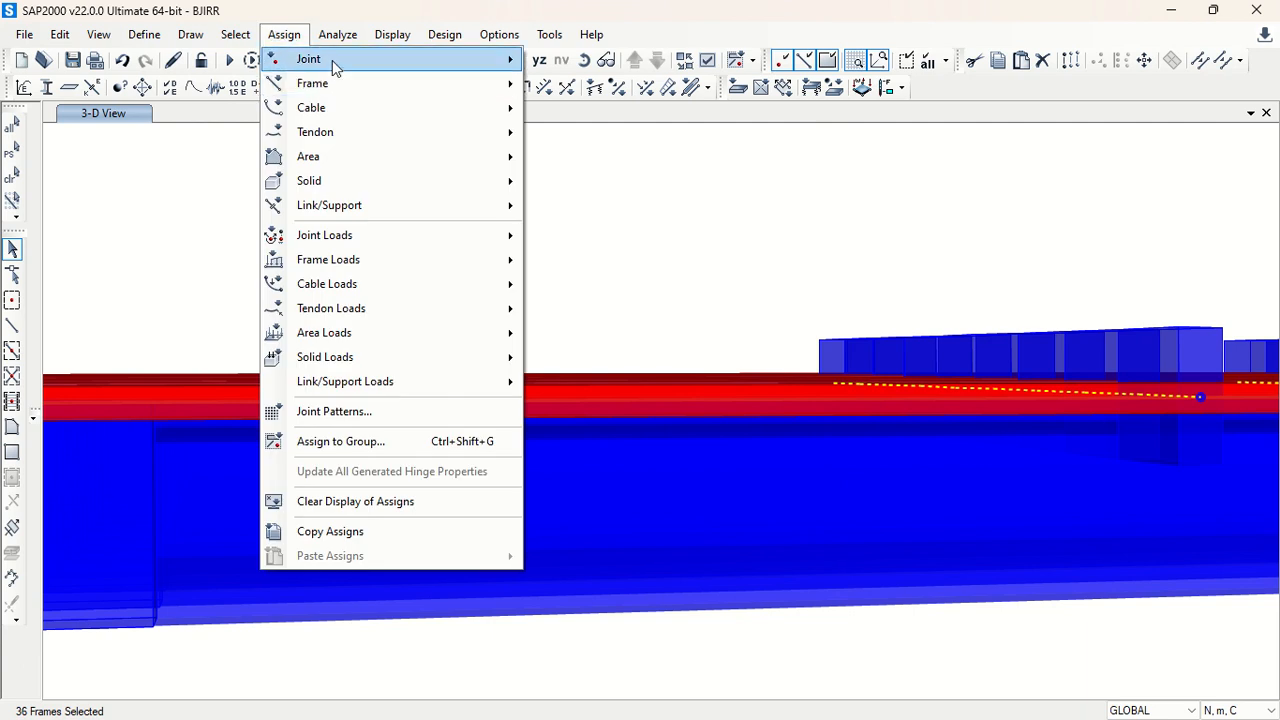
pyautogui.moveTo(315, 84)
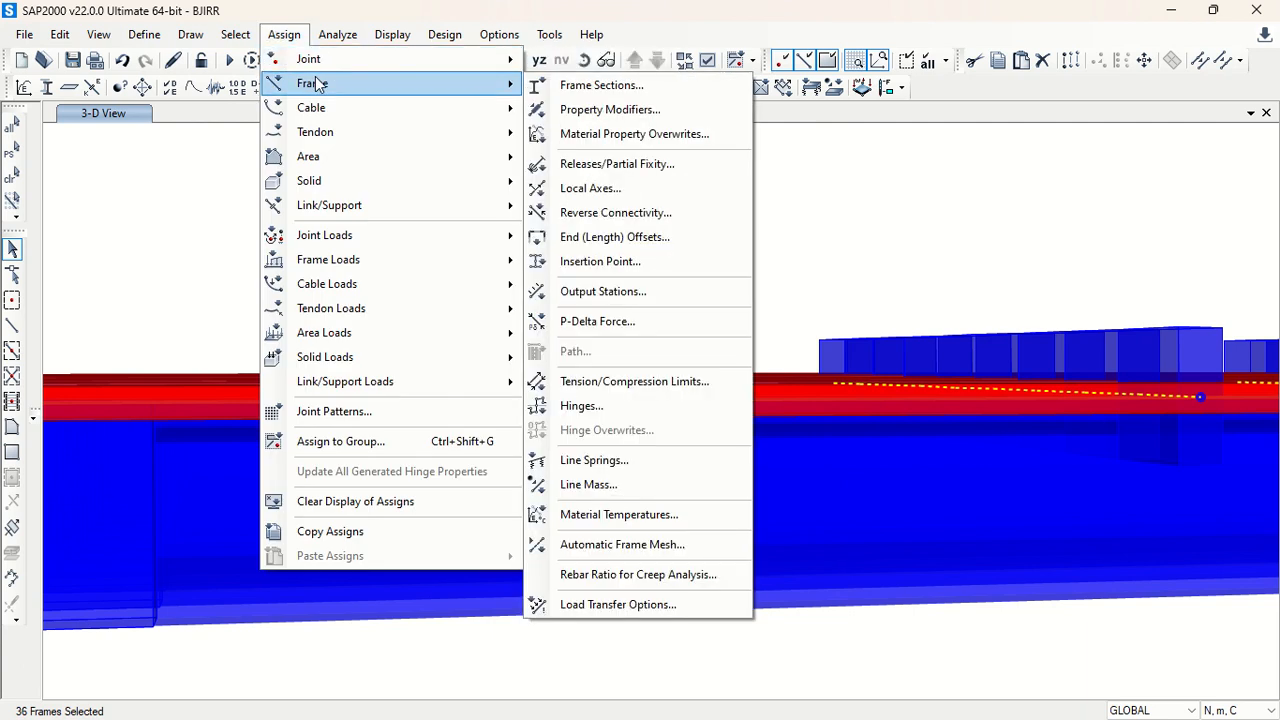
pyautogui.click(662, 262)
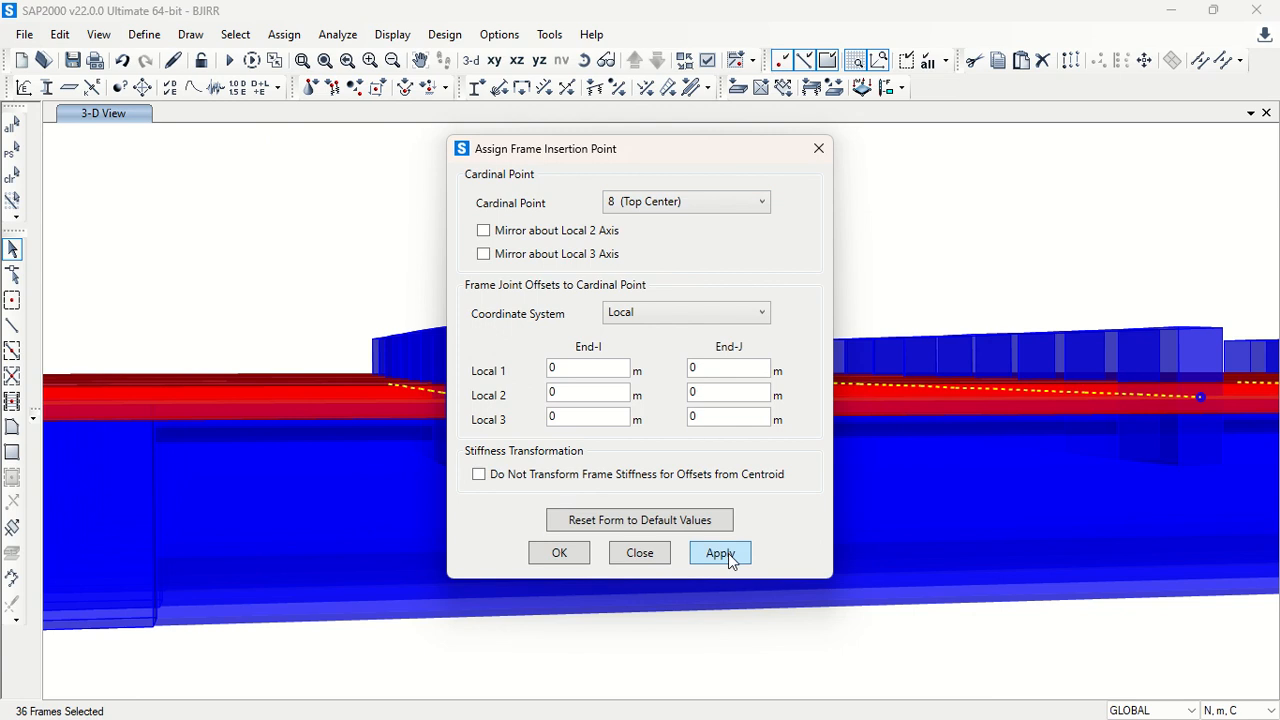
pyautogui.click(722, 553)
pyautogui.click(650, 553)
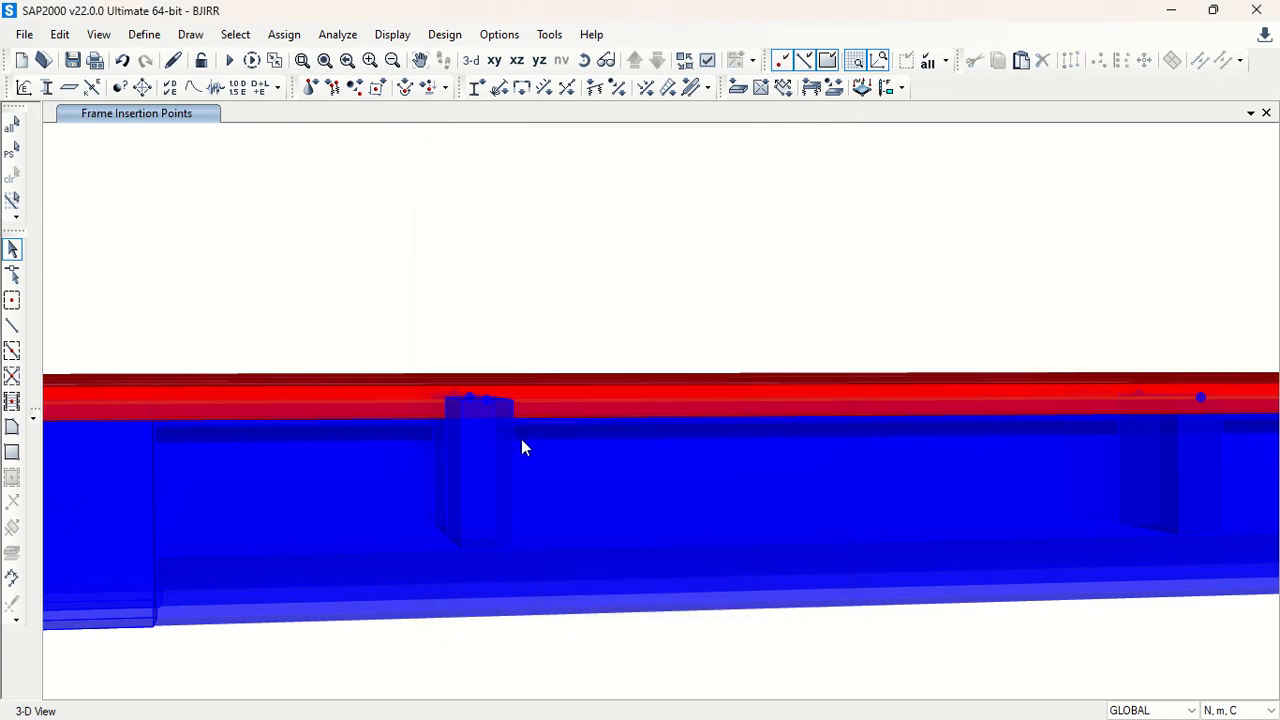
pyautogui.scroll(-6, 521, 439)
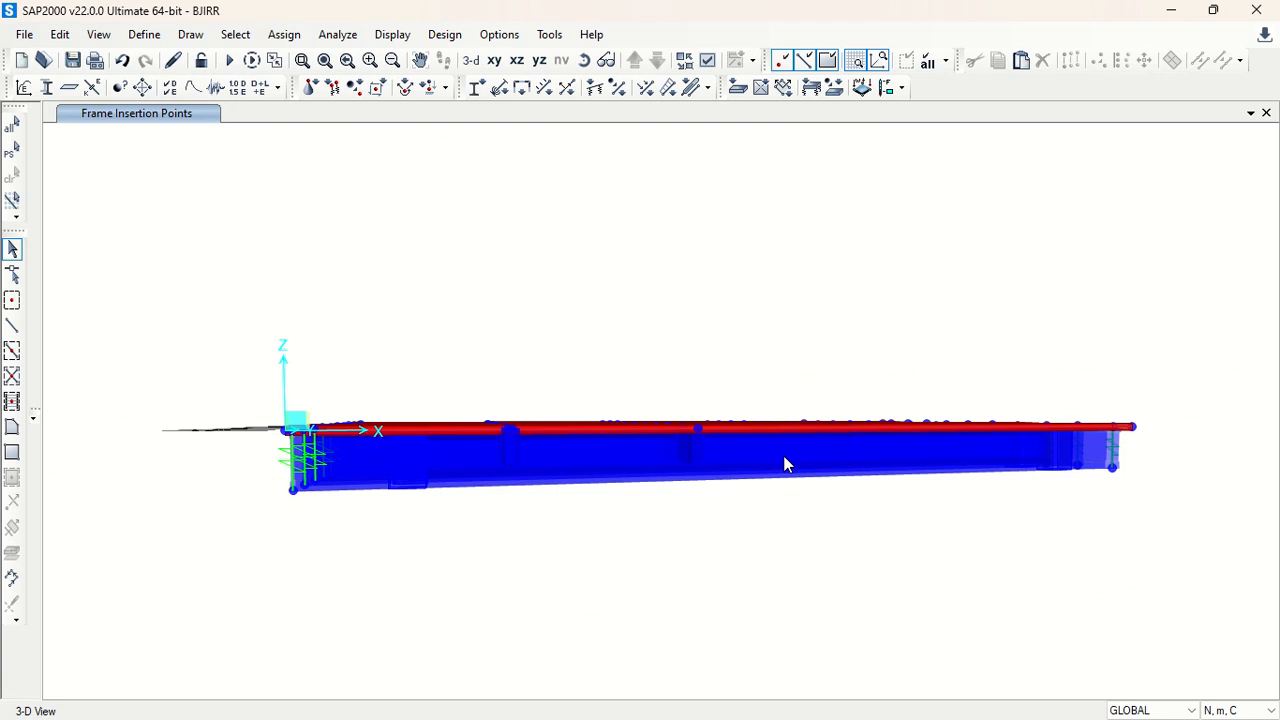
pyautogui.scroll(3, 785, 464)
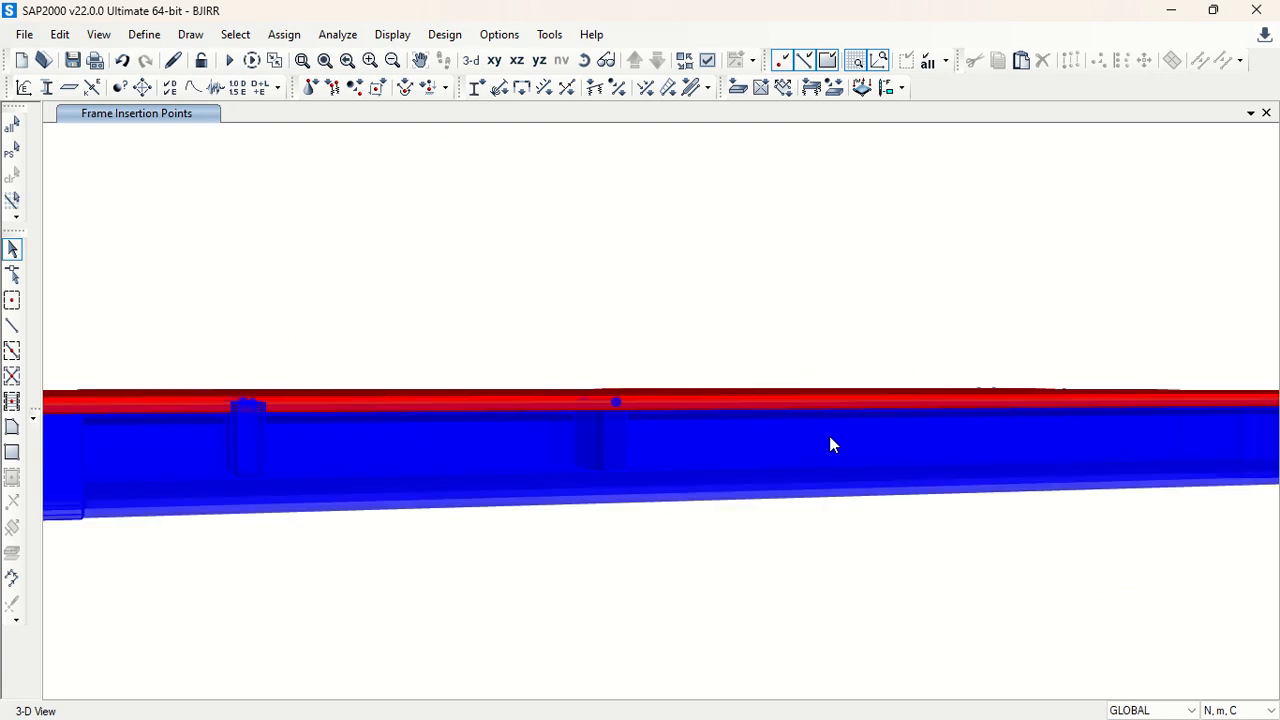
# Switch to the Word notes and review the rest of the diaphragm section.
pyautogui.hotkey('alt', 'Tab')
pyautogui.scroll(-3, 564, 330)
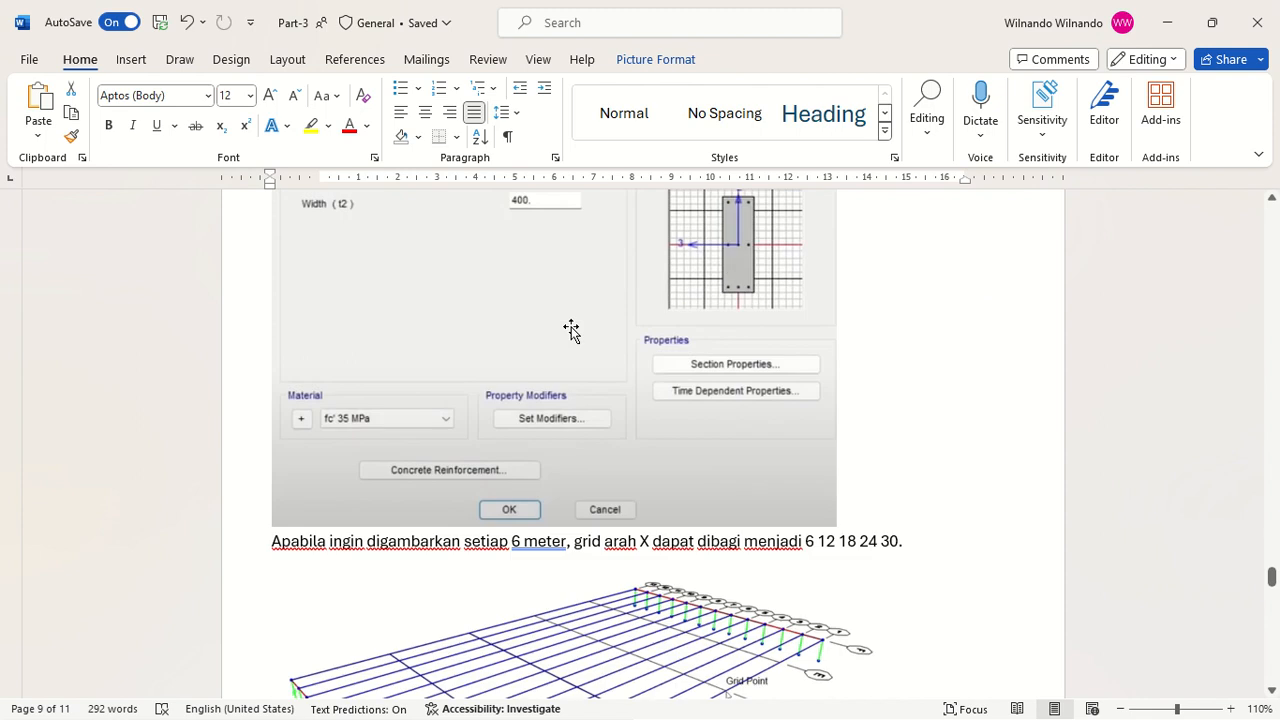
pyautogui.scroll(-15, 571, 330)
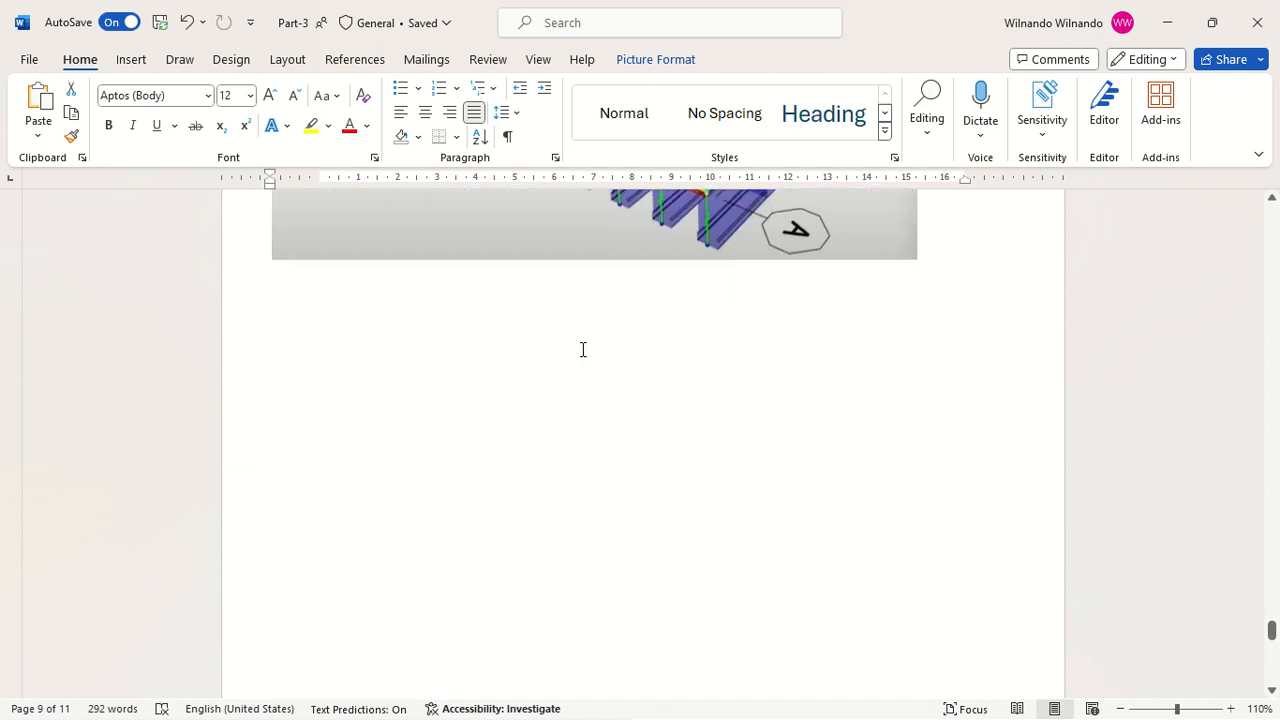
pyautogui.scroll(-3, 583, 349)
# Return to SAP2000 and run the analysis of the bridge model.
pyautogui.hotkey('alt', 'Tab')
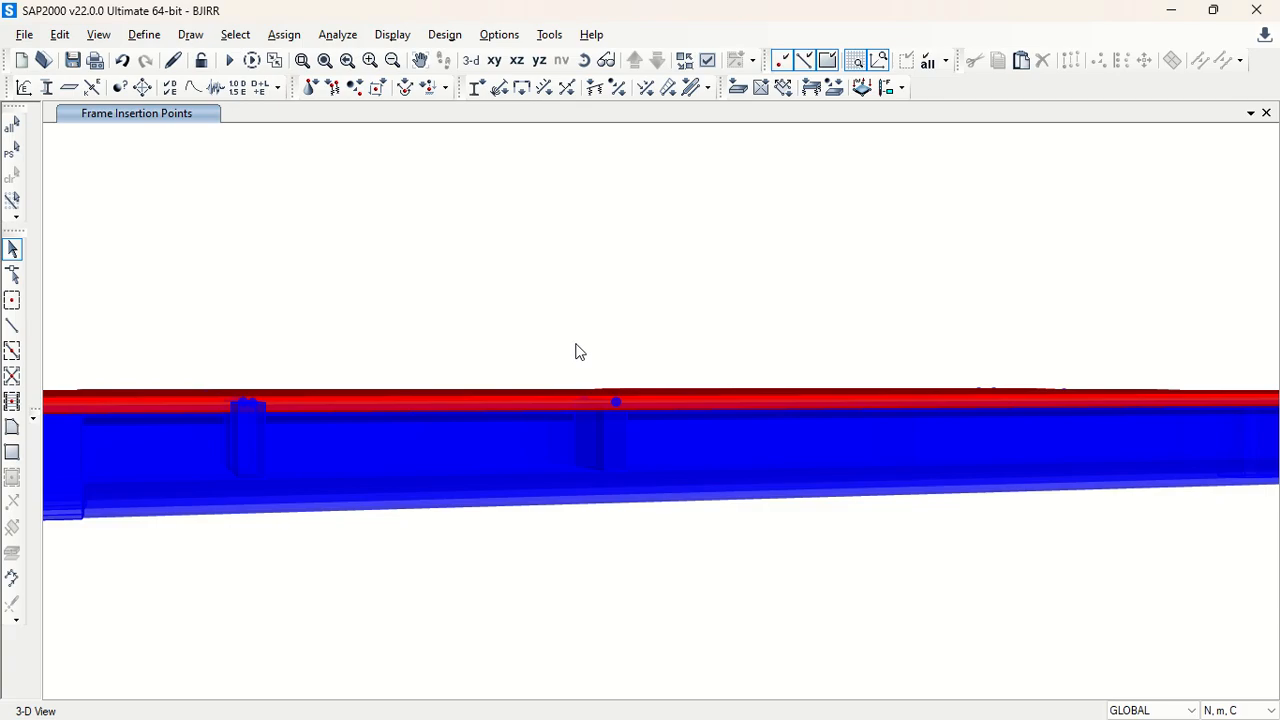
pyautogui.scroll(-3, 576, 345)
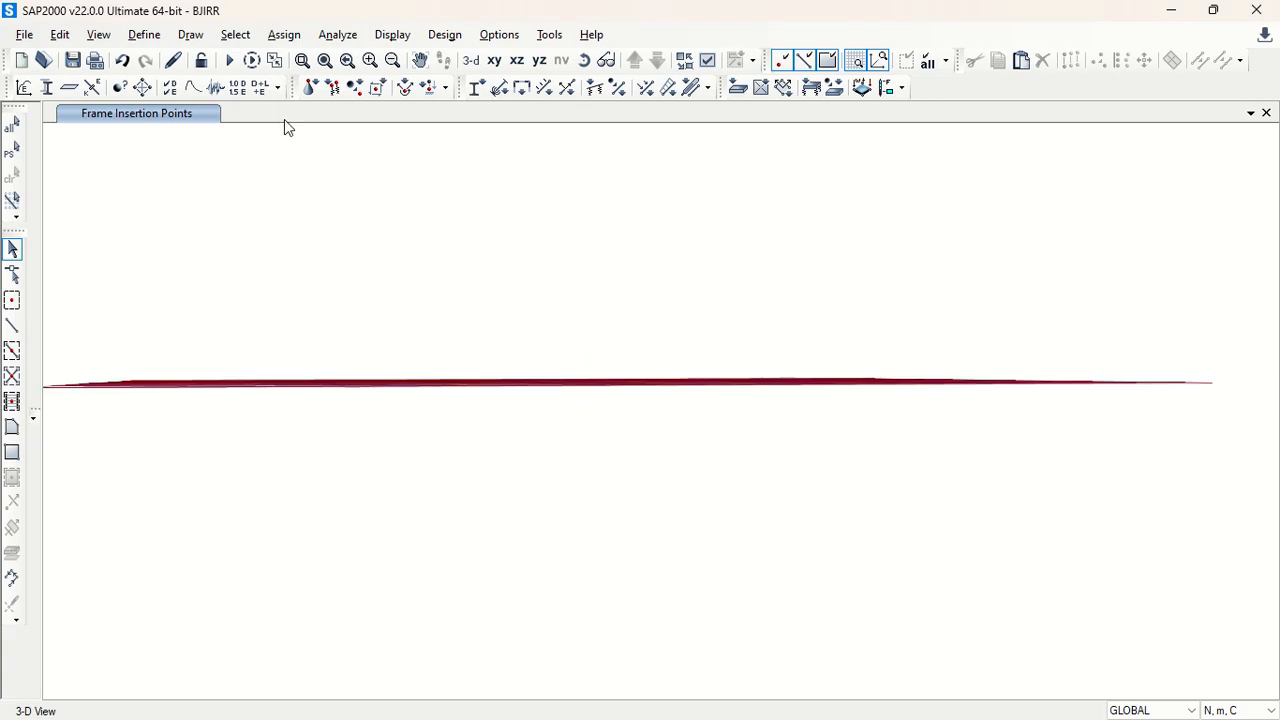
pyautogui.click(230, 62)
pyautogui.click(838, 468)
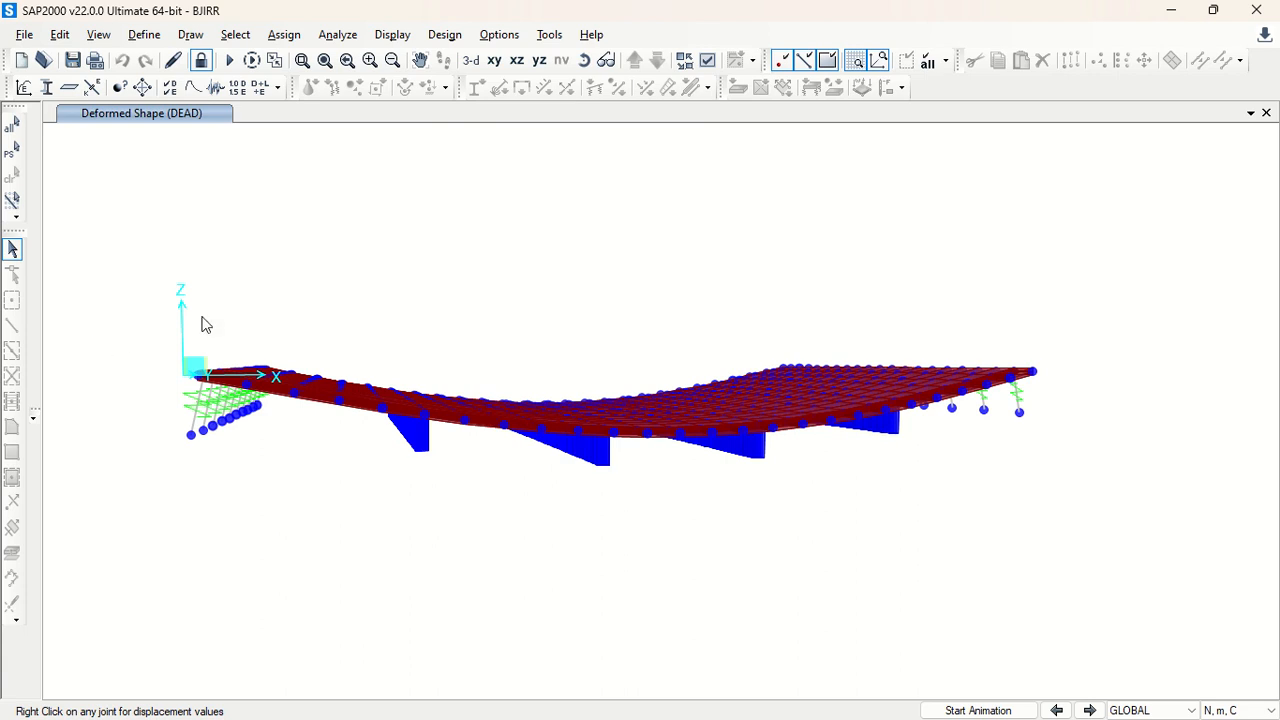
# Set the units to N, mm, C and inspect the DEAD-load displacements of a joint near midspan on the deck's front edge.
pyautogui.click(584, 60)
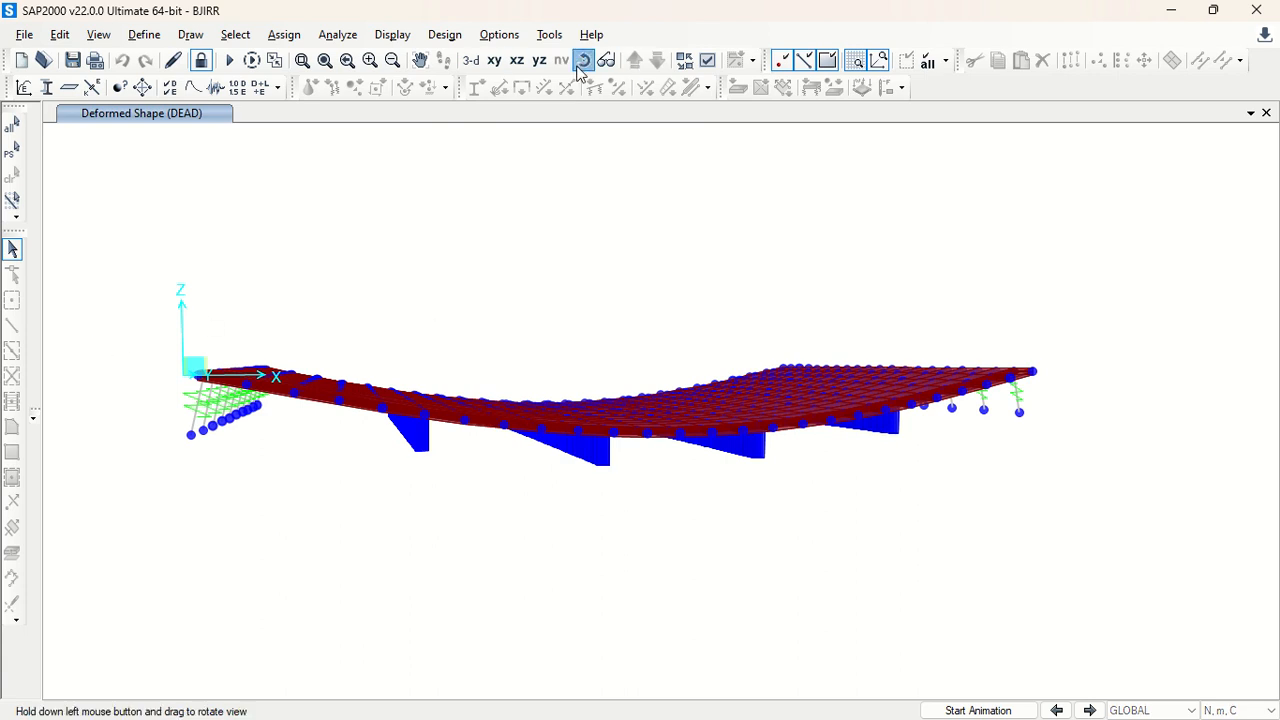
pyautogui.moveTo(700, 224); pyautogui.dragTo(702, 262)
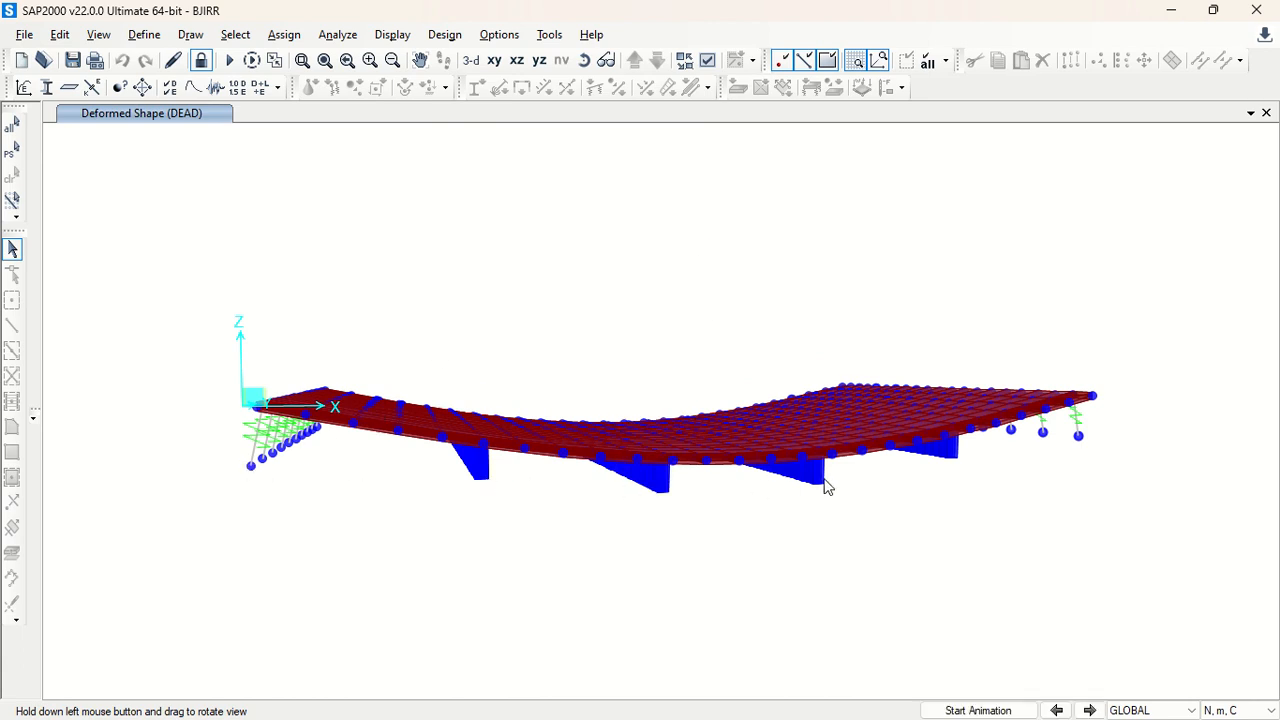
pyautogui.click(584, 60)
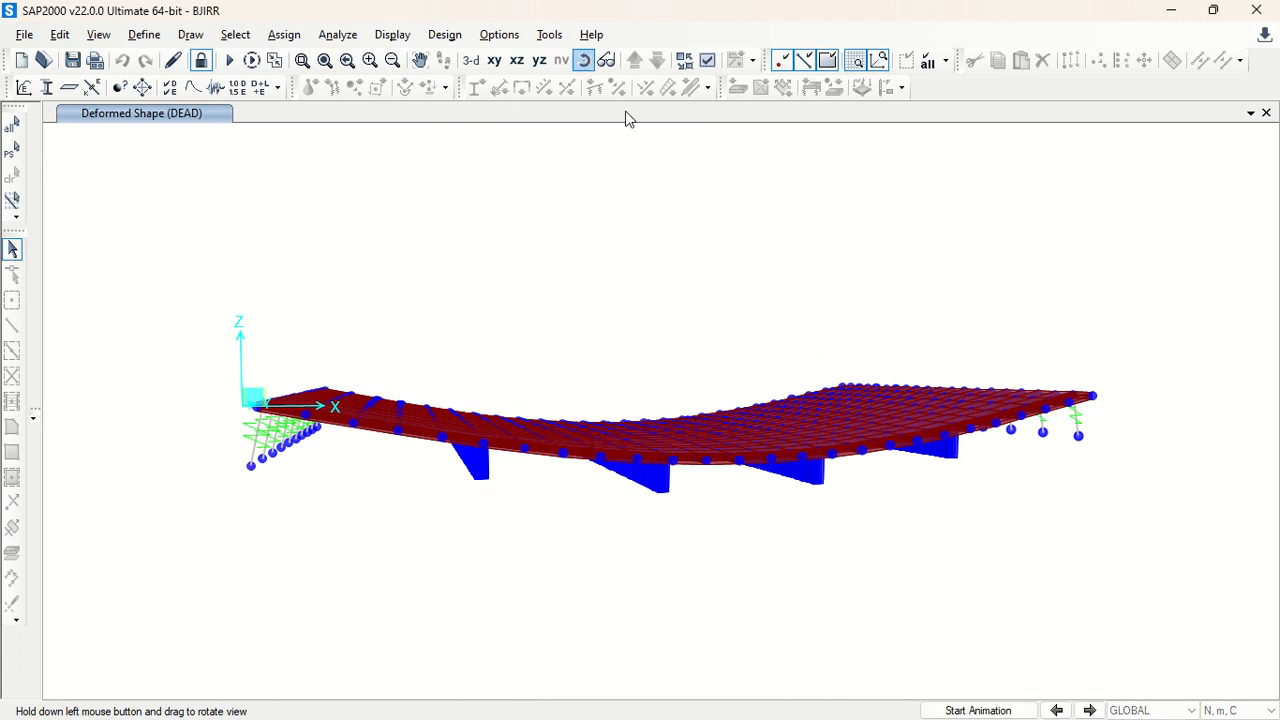
pyautogui.moveTo(740, 265); pyautogui.dragTo(596, 290)
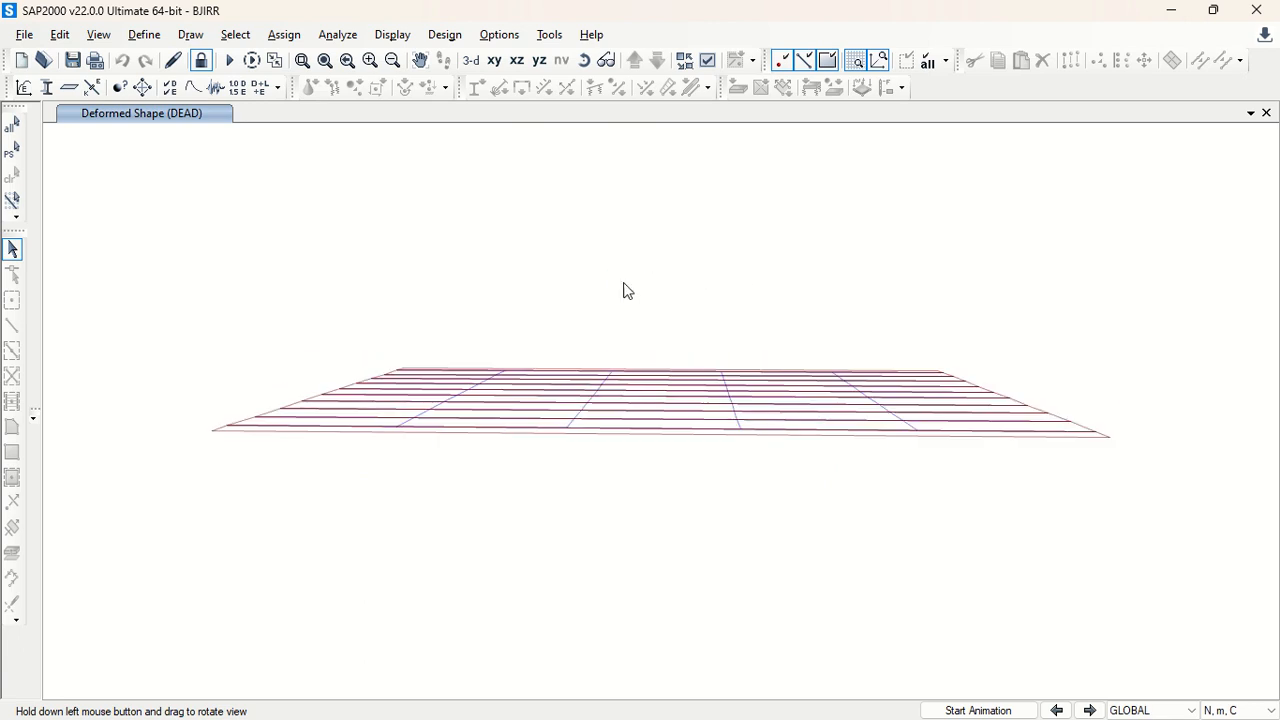
pyautogui.moveTo(642, 500)
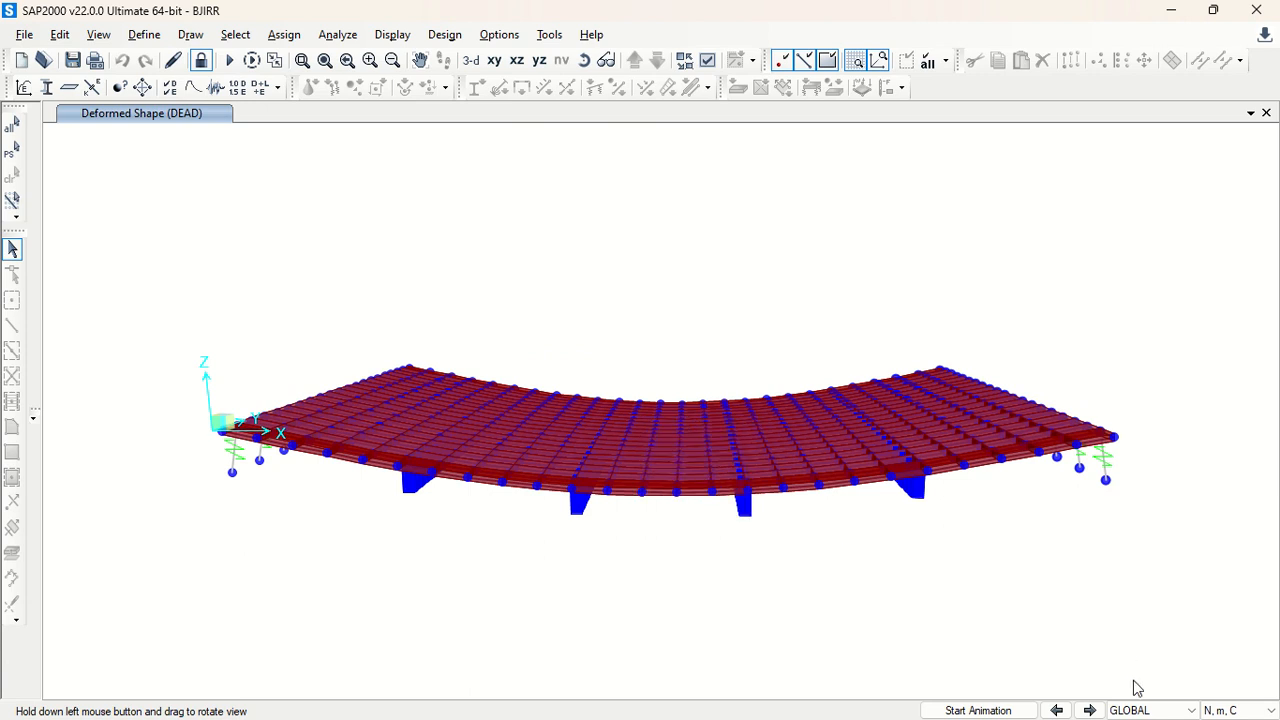
pyautogui.click(1225, 710)
pyautogui.click(1224, 608)
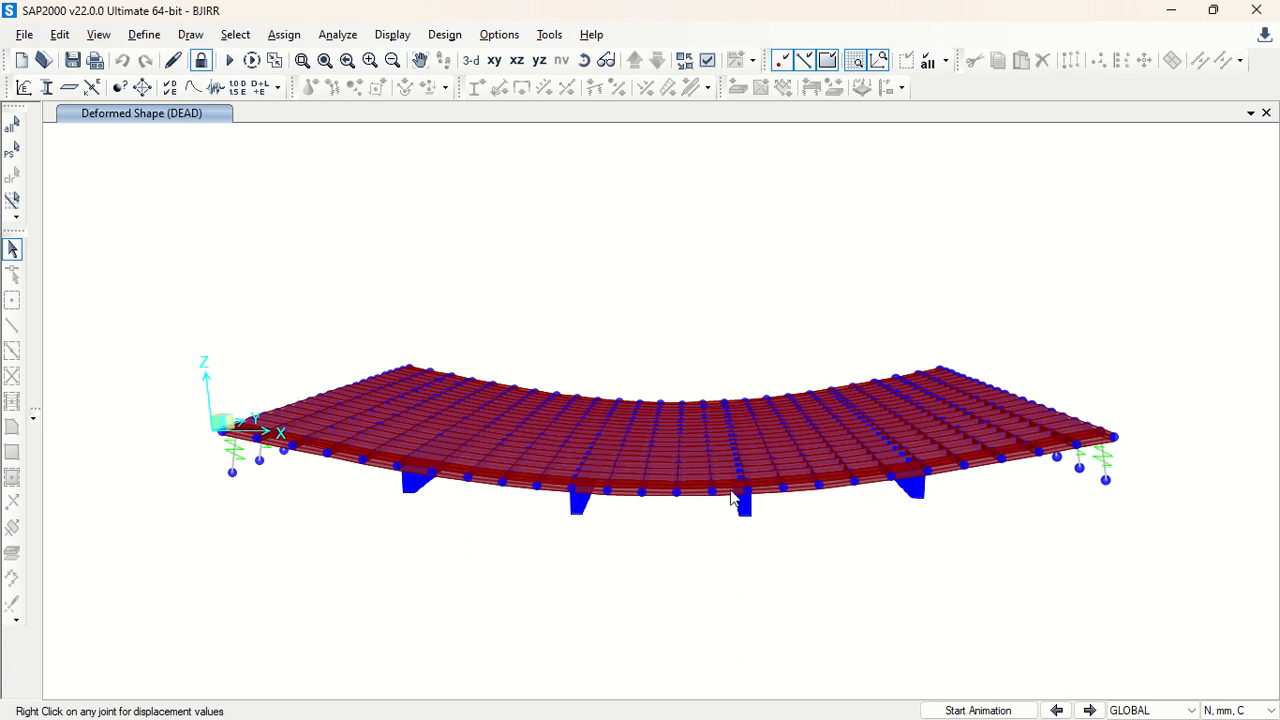
pyautogui.moveTo(751, 496)
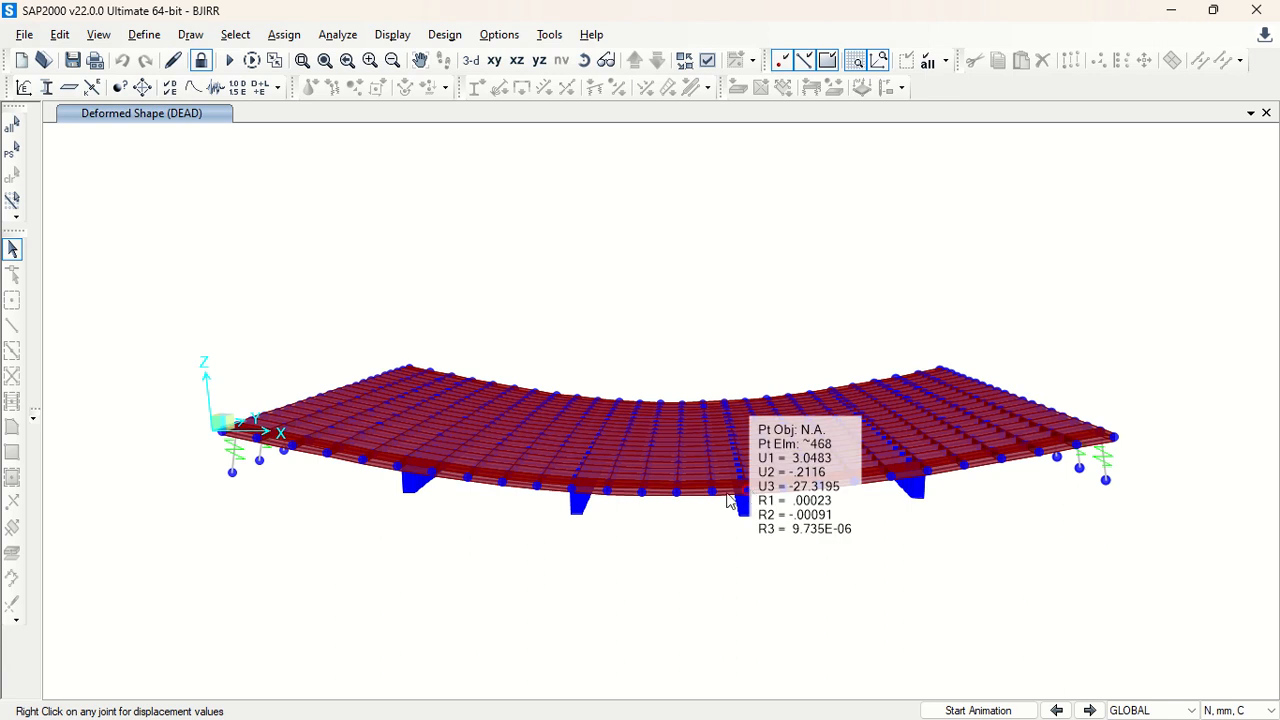